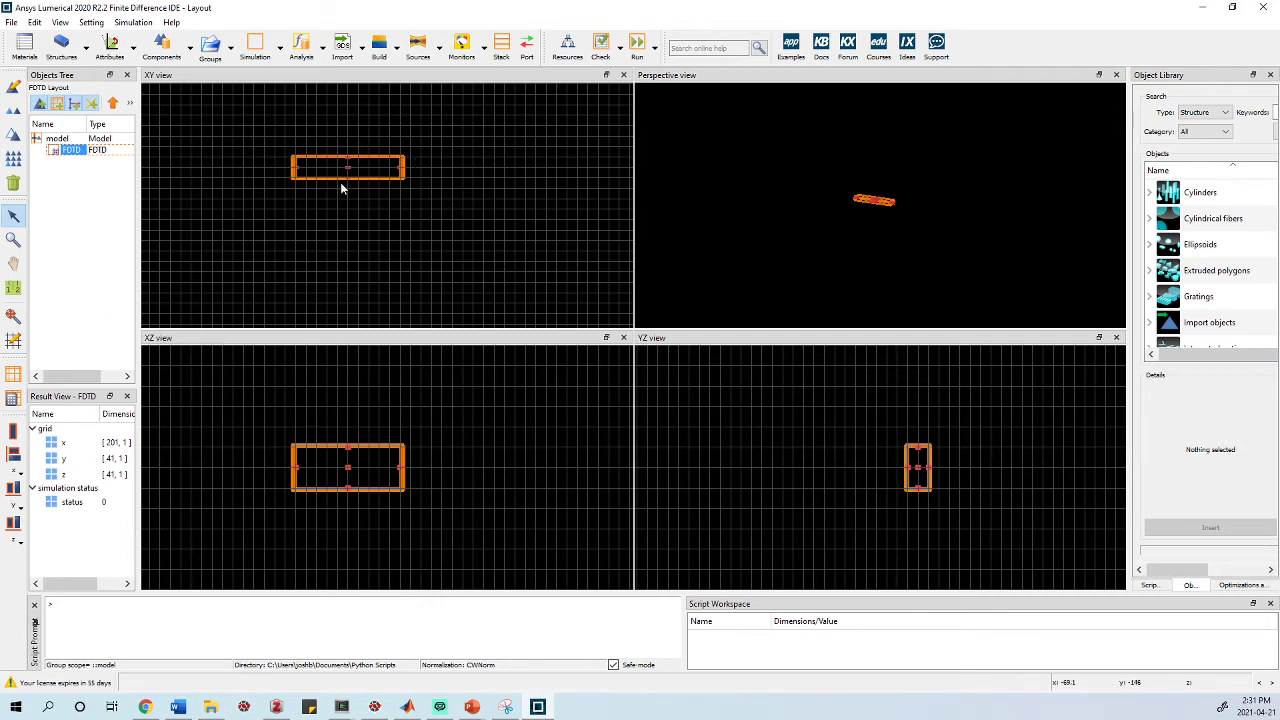
# Step: Examine the FDTD region's boundary layers along its upper edge and left end in the XY view, finishing with the full region in view
pyautogui.click(13, 317)
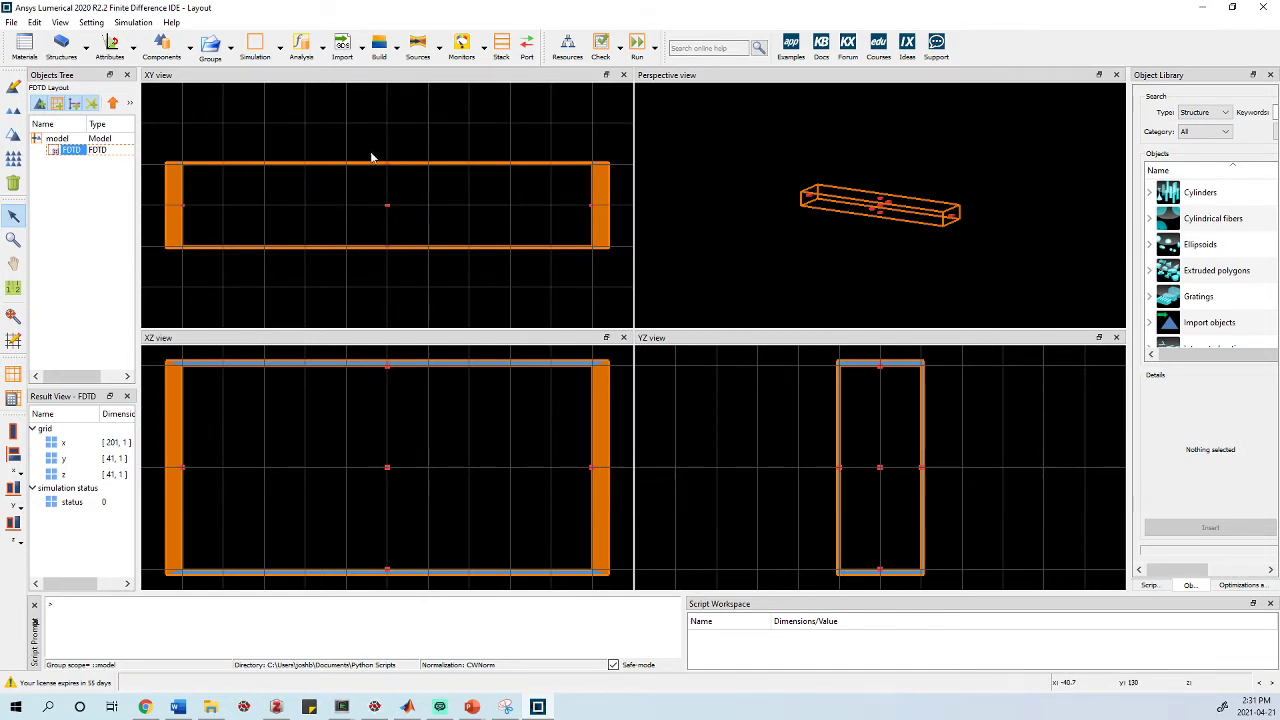
pyautogui.scroll(6, 372, 164)
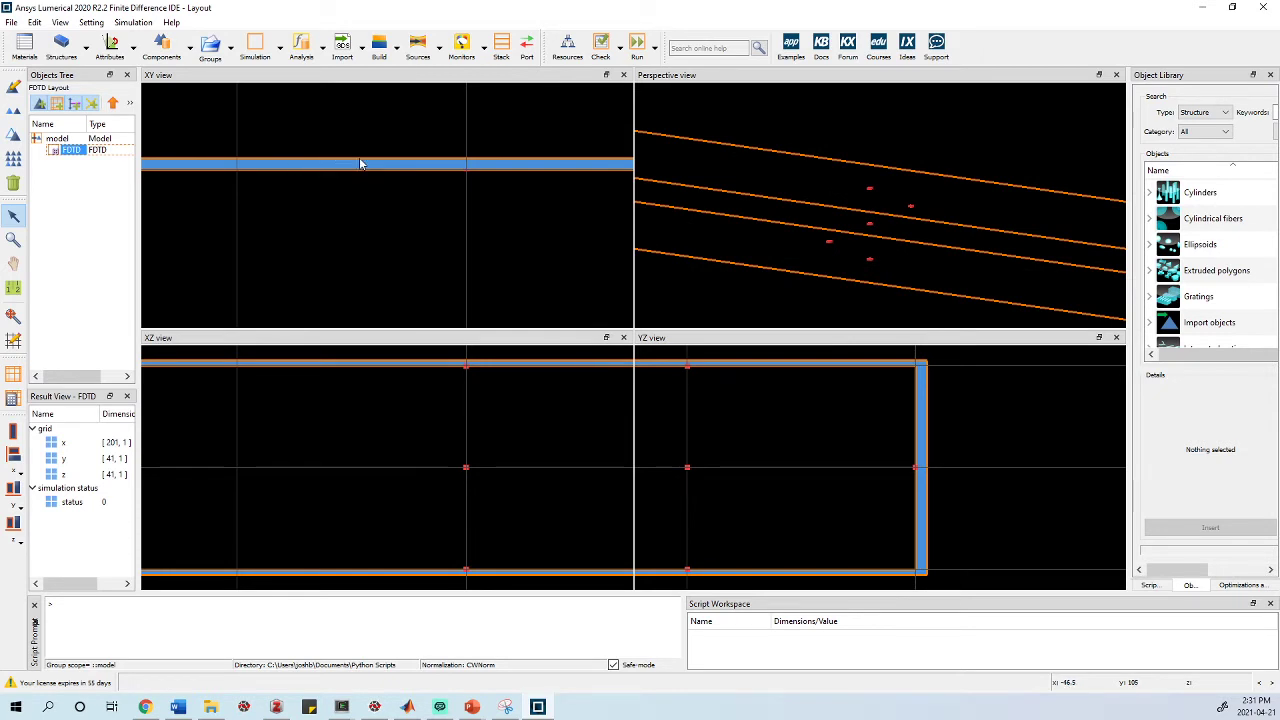
pyautogui.scroll(-8, 404, 159)
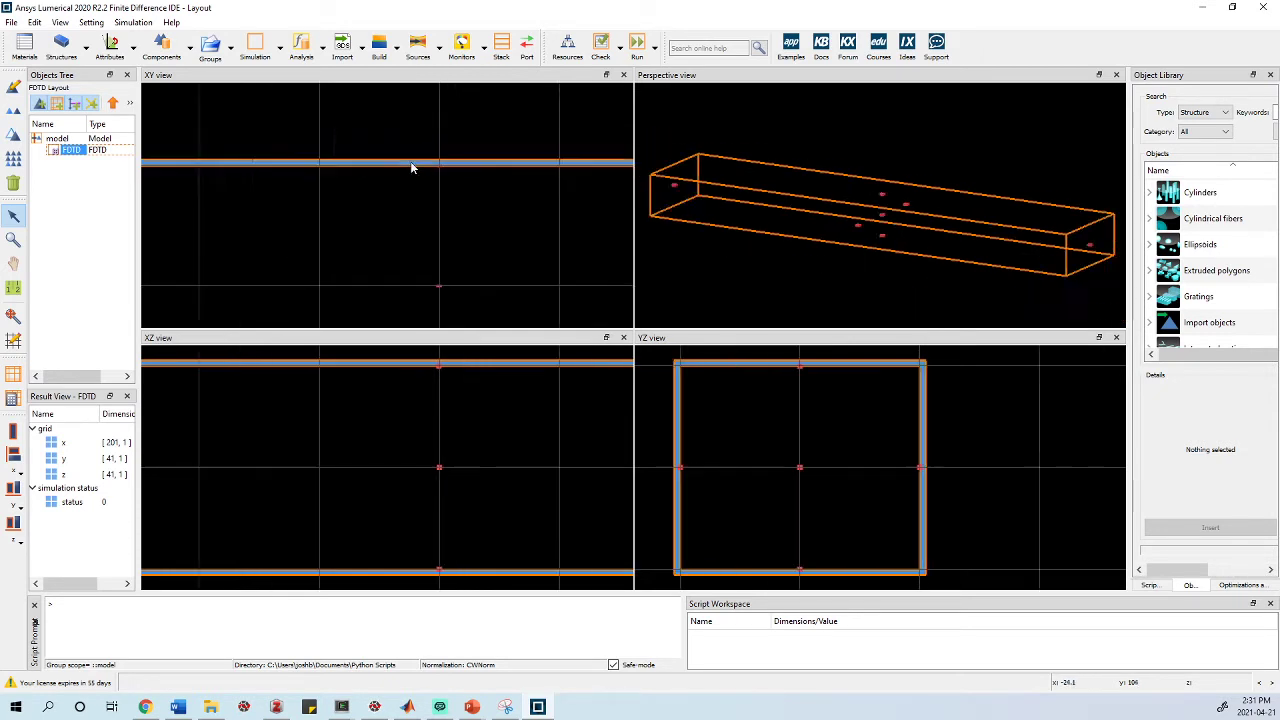
pyautogui.scroll(5, 172, 246)
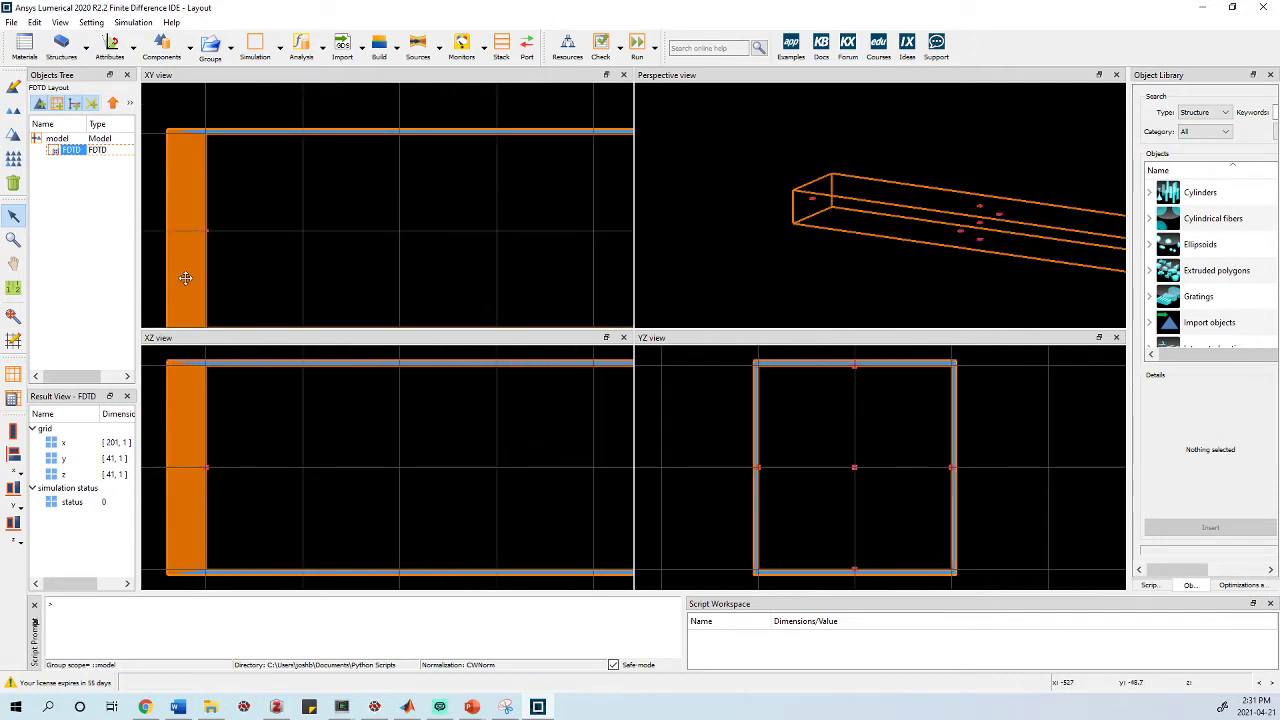
pyautogui.scroll(-5, 409, 271)
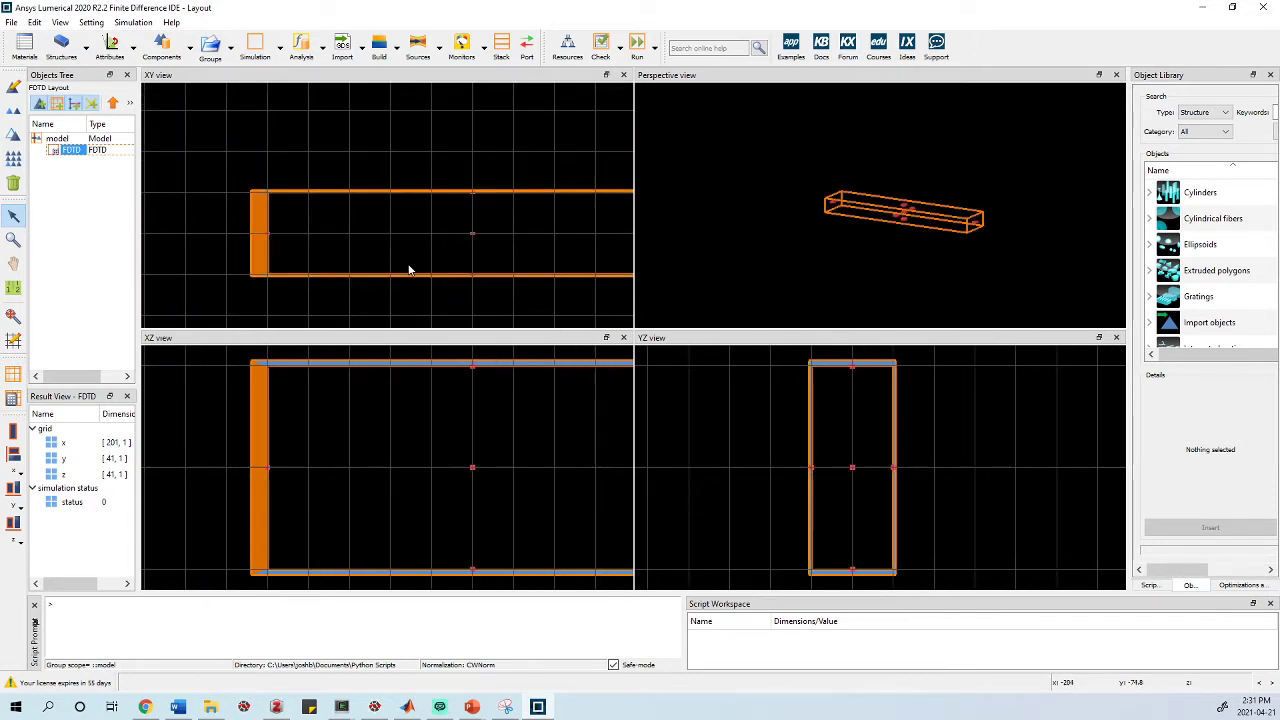
pyautogui.scroll(1, 552, 258)
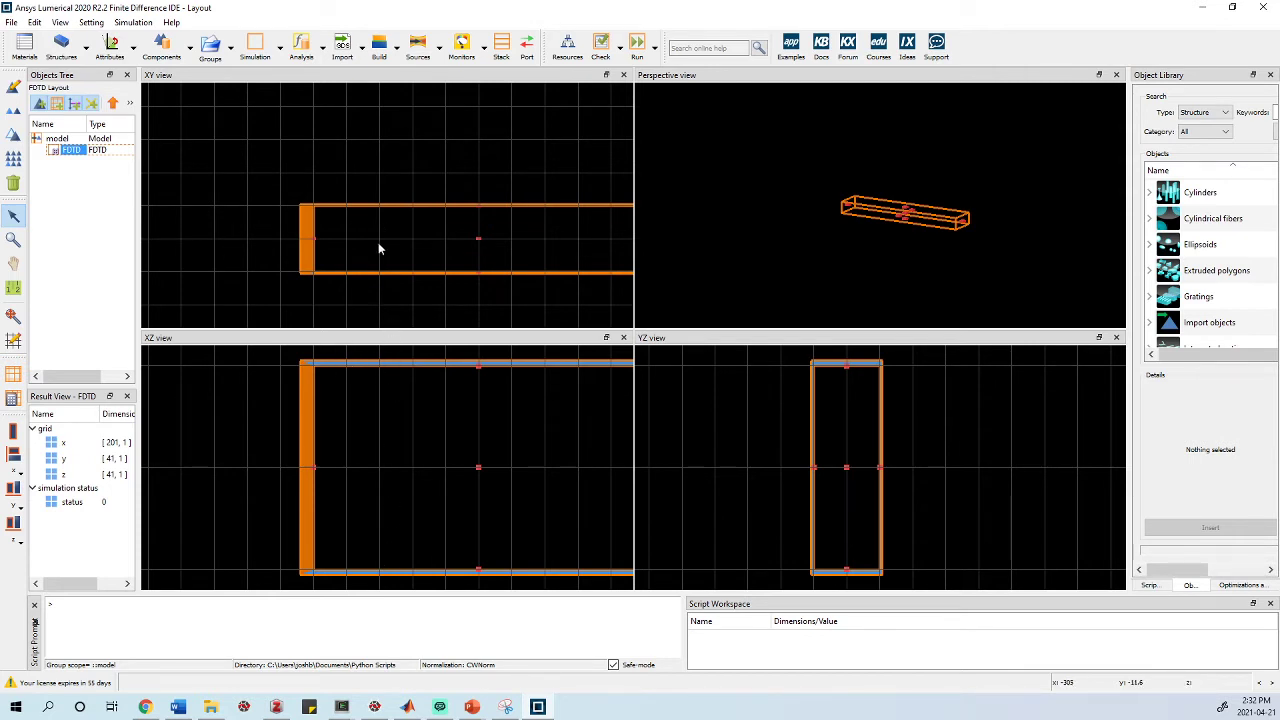
pyautogui.click(13, 316)
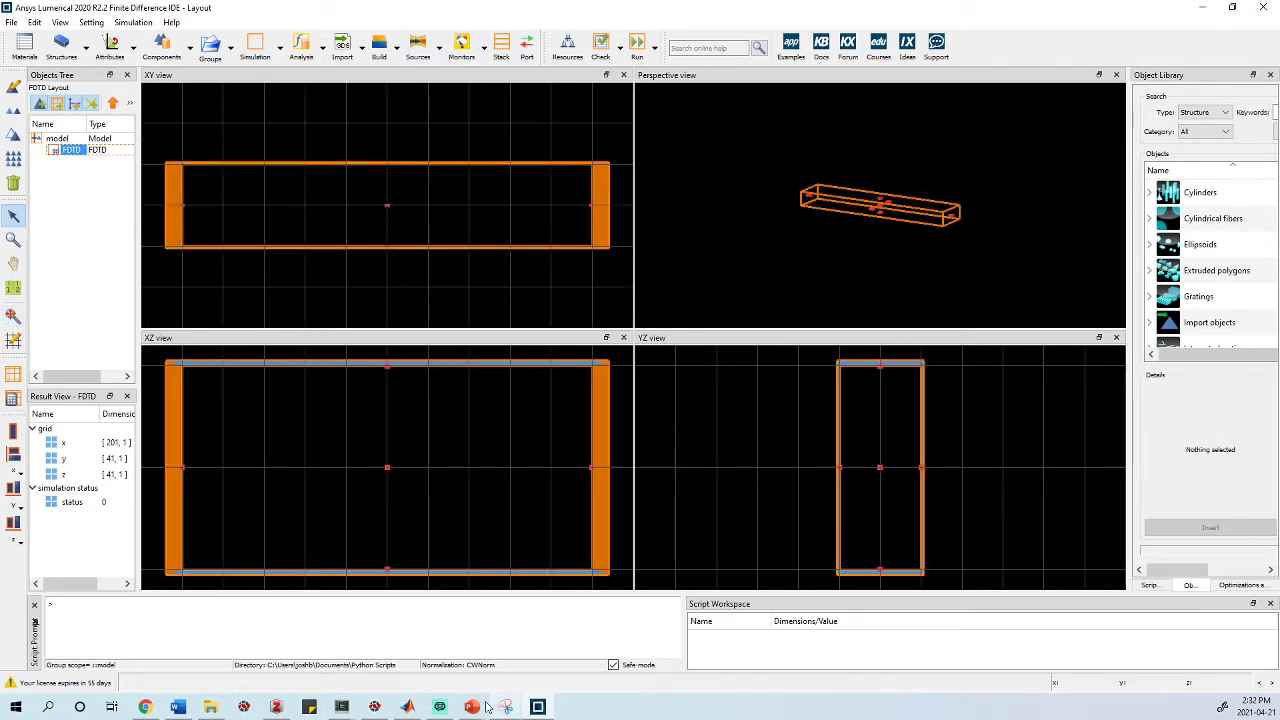
# Step: Add a plane wave source to the model and set its injection axis to x-axis
pyautogui.click(438, 47)
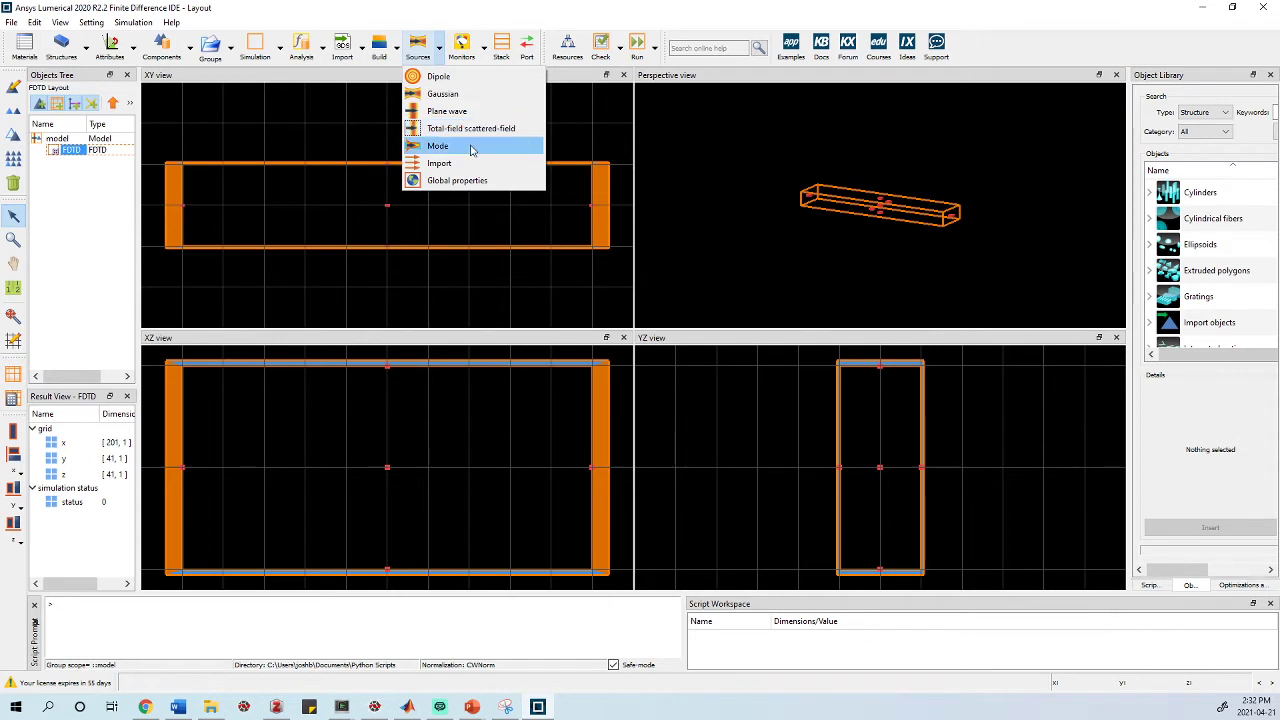
pyautogui.click(427, 118)
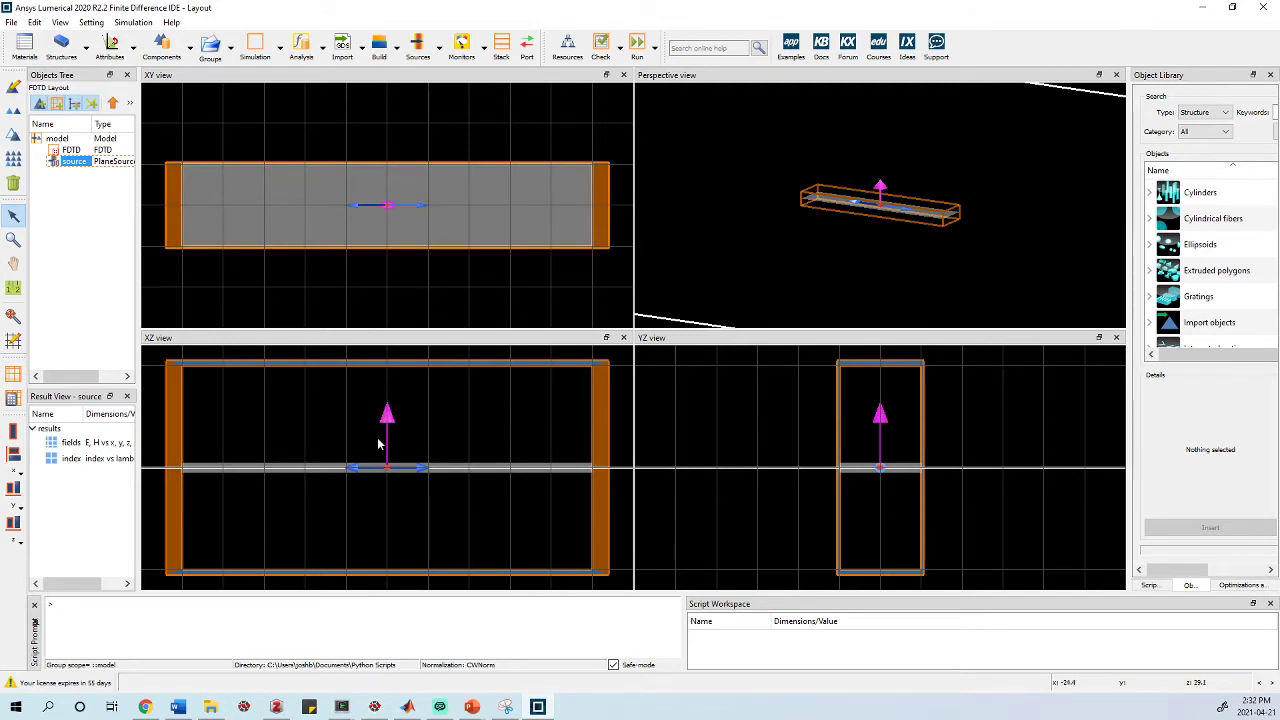
pyautogui.rightClick(72, 168)
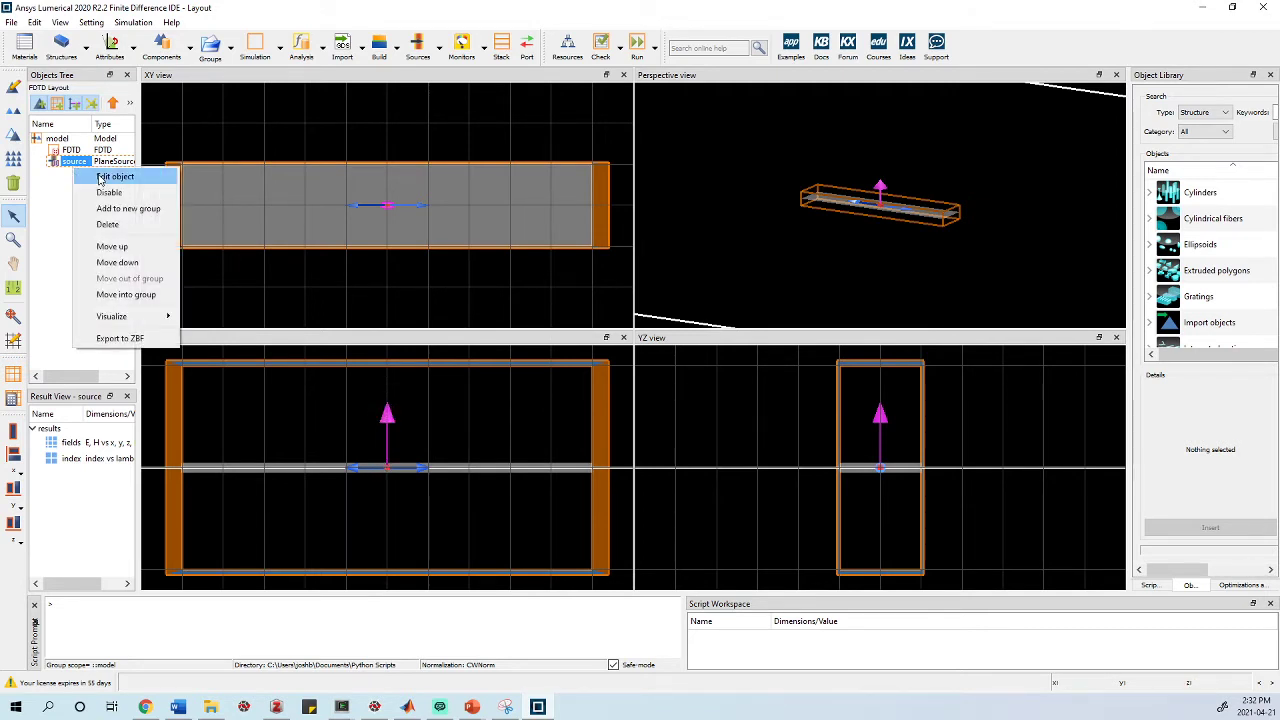
pyautogui.click(114, 178)
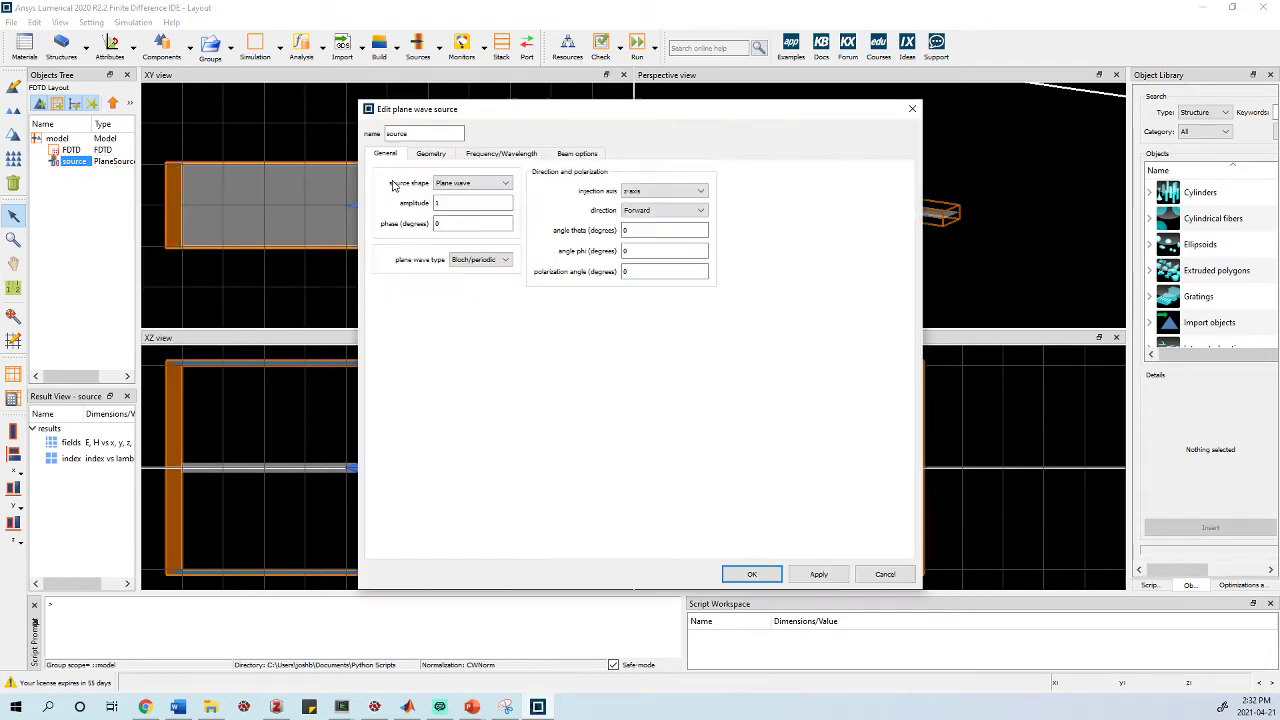
pyautogui.click(650, 194)
pyautogui.click(650, 203)
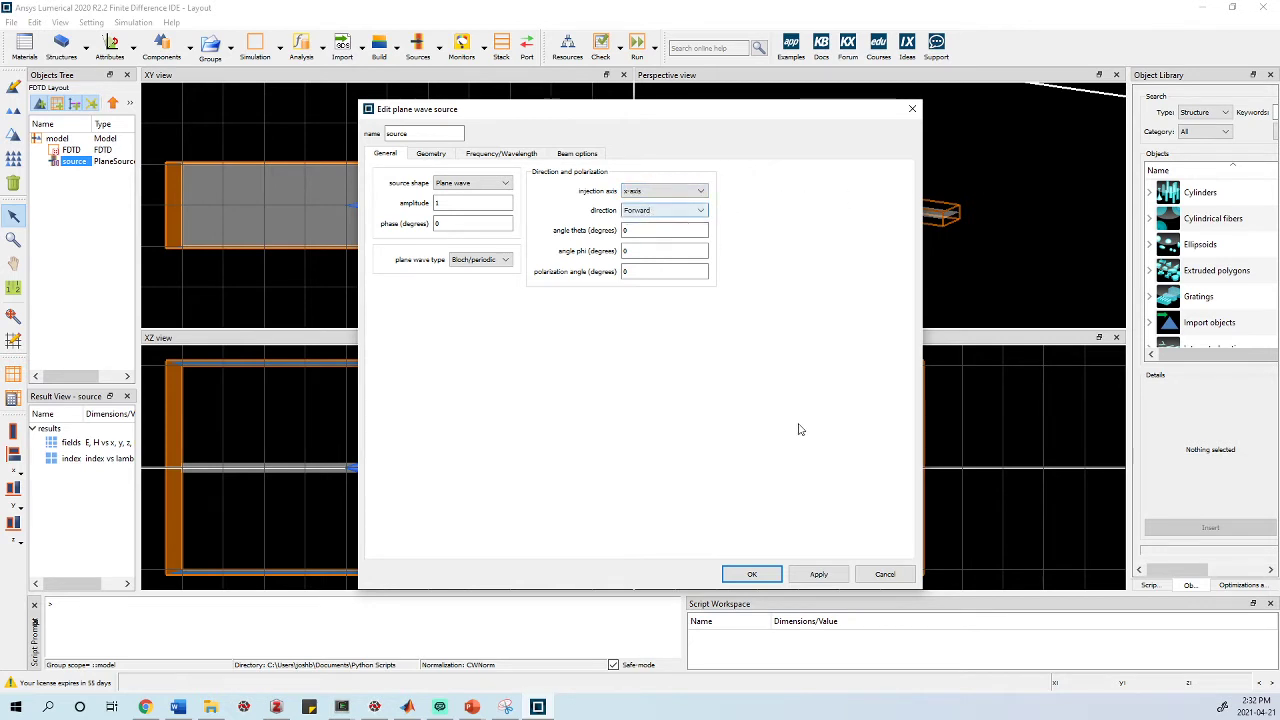
# Step: Set the plane wave source's y span and z span to 200 nm in its geometry settings
pyautogui.click(429, 155)
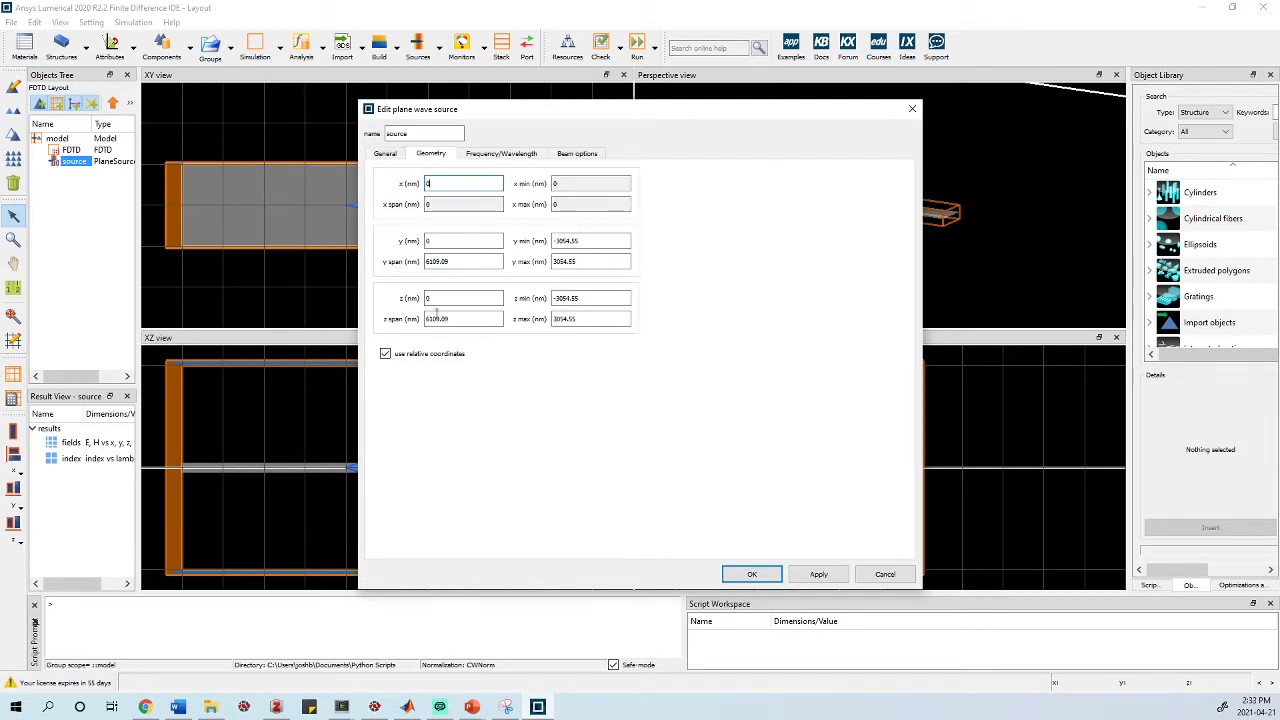
pyautogui.click(436, 241)
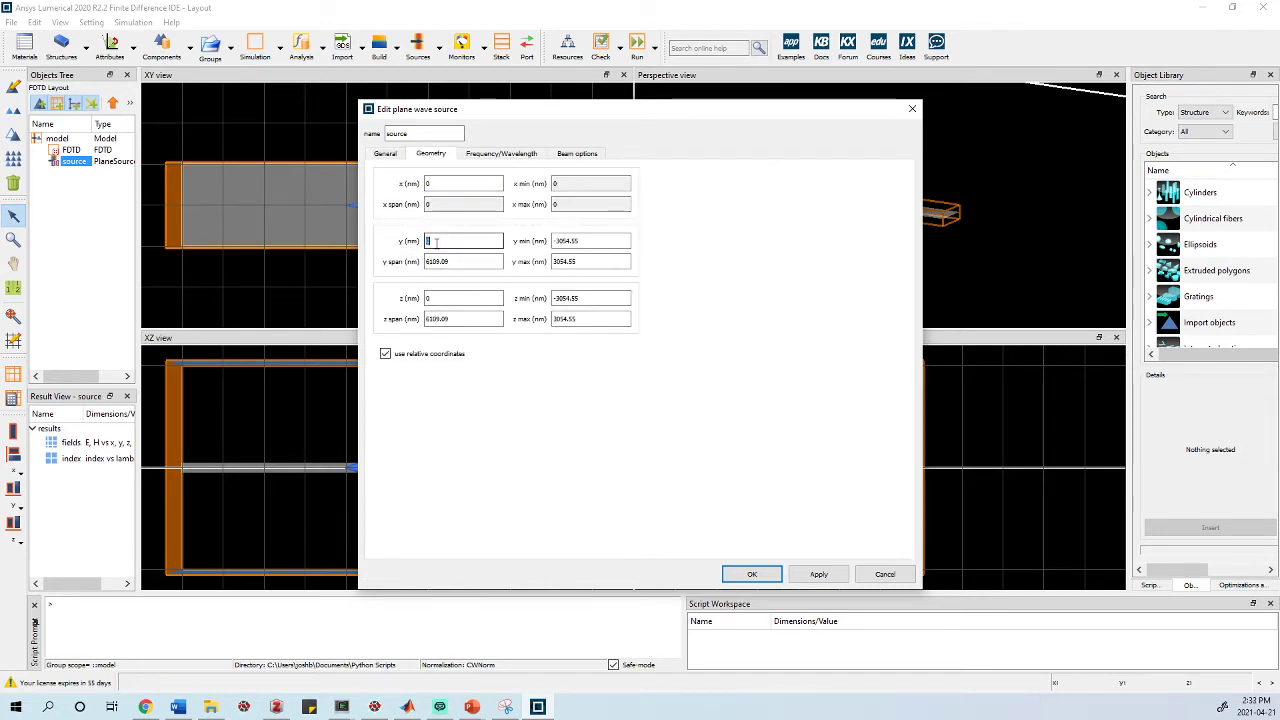
pyautogui.click(446, 298)
pyautogui.click(446, 262)
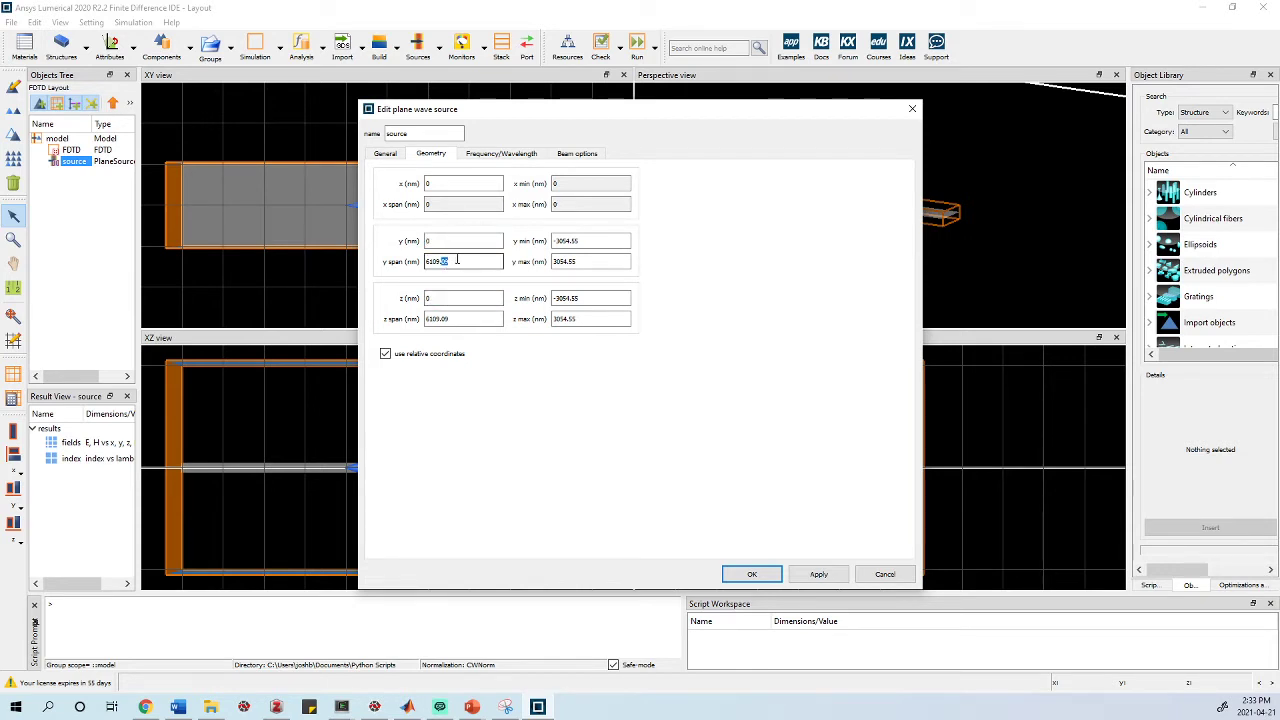
pyautogui.moveTo(457, 260); pyautogui.dragTo(456, 248)
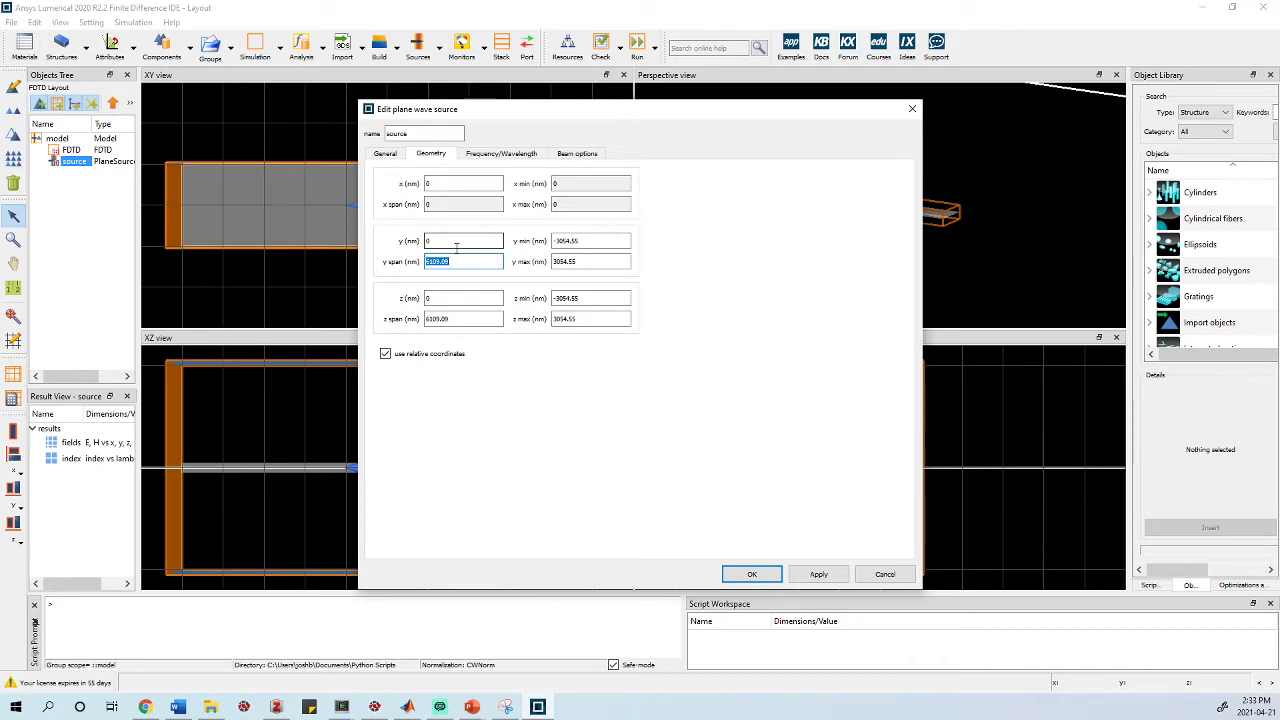
pyautogui.write('200')
pyautogui.click(452, 320)
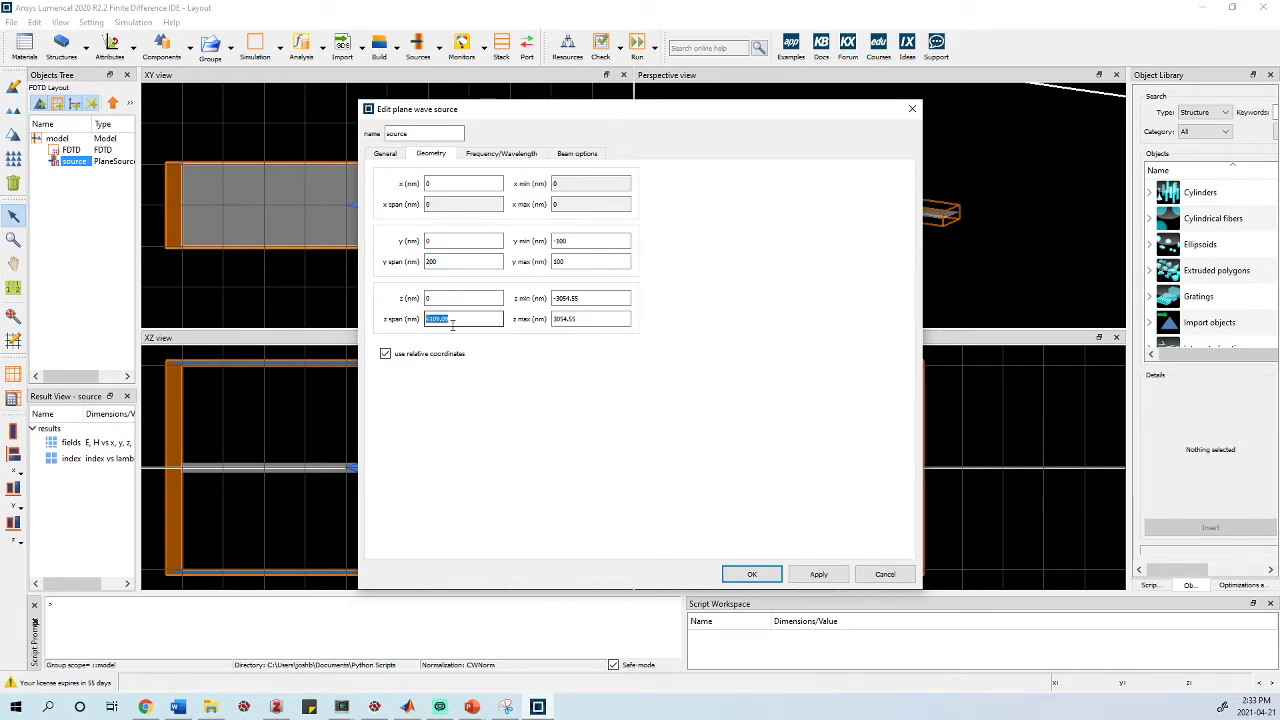
pyautogui.write('200')
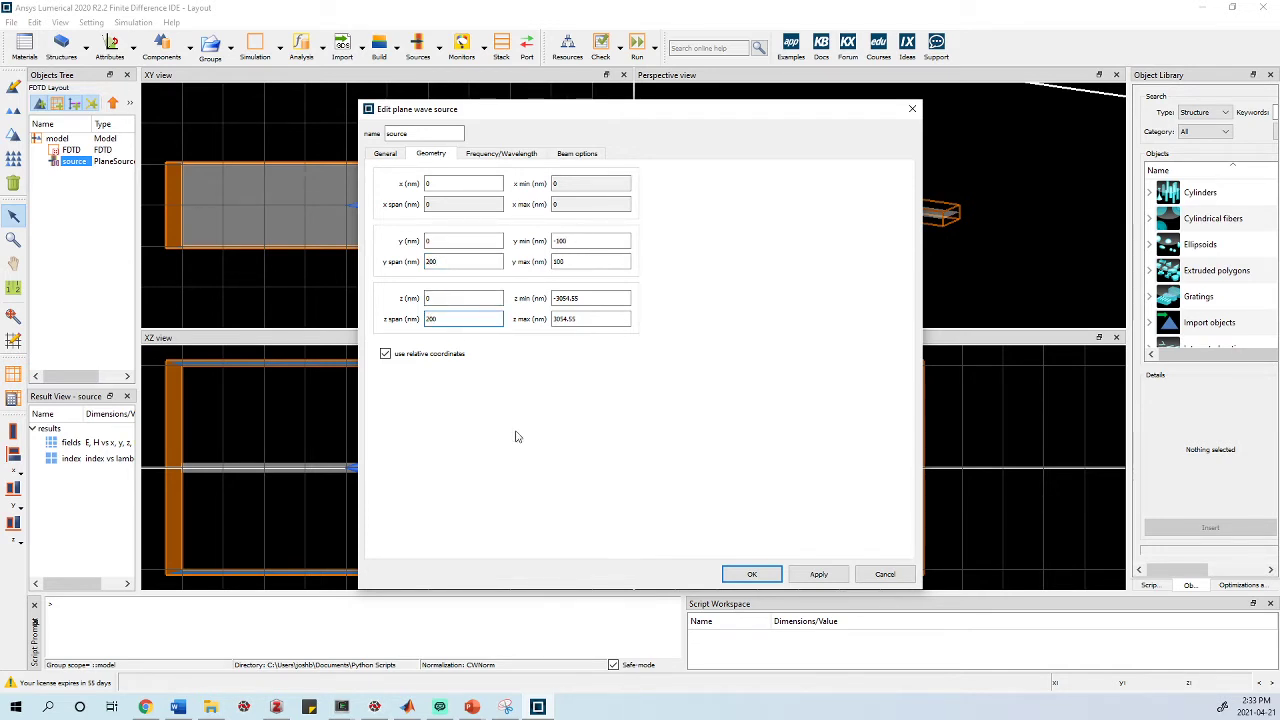
# Step: Set the source's x position to -400 nm and apply the edited source properties
pyautogui.click(433, 186)
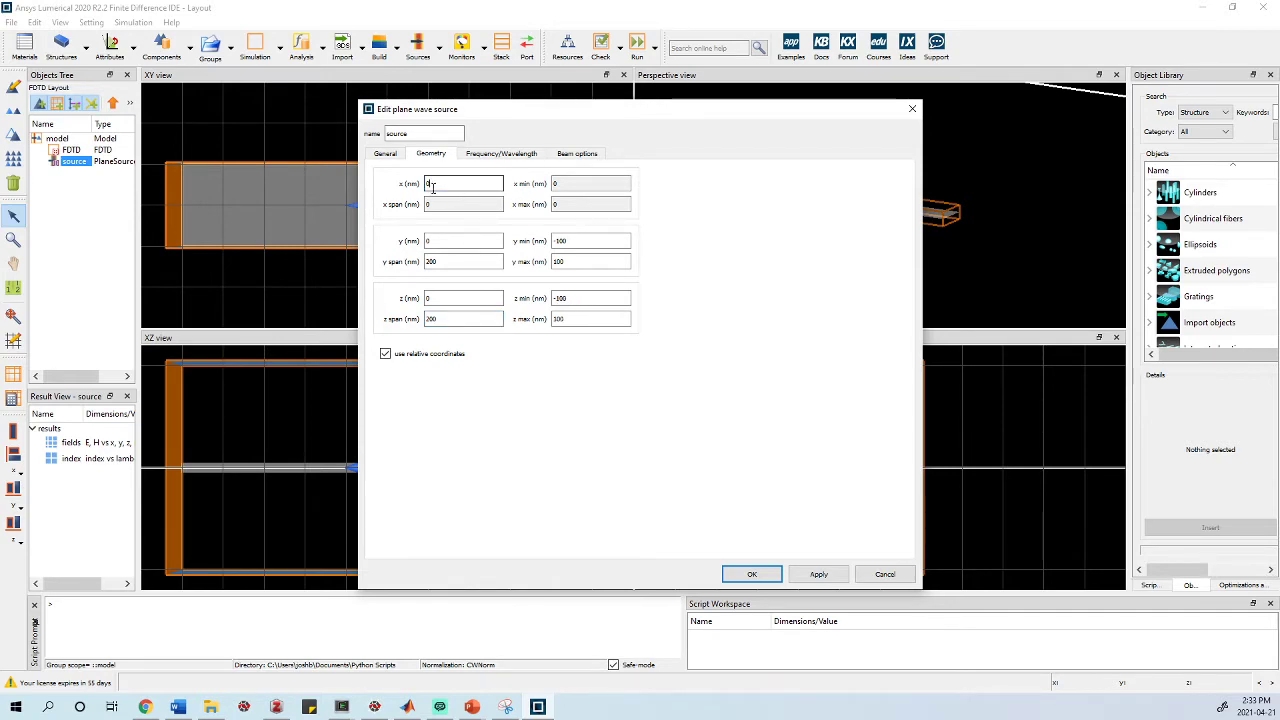
pyautogui.moveTo(470, 110); pyautogui.dragTo(617, 107)
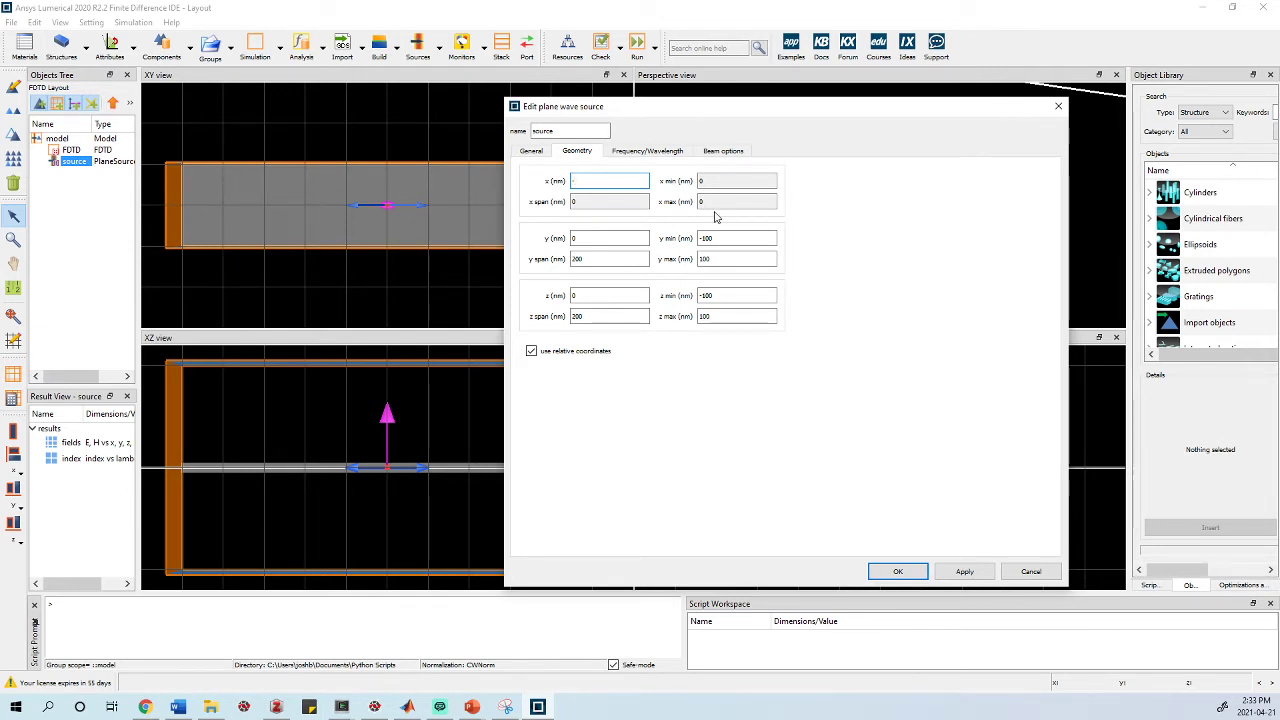
pyautogui.write('00')
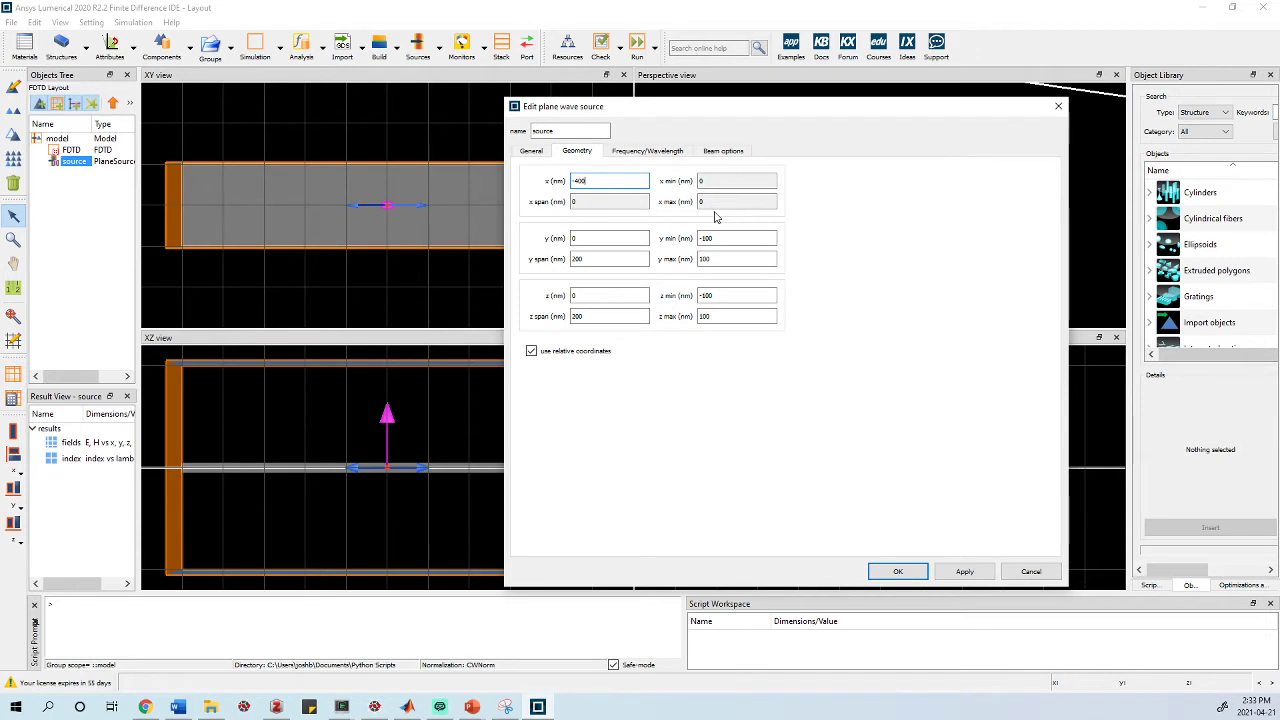
pyautogui.click(964, 572)
pyautogui.click(898, 571)
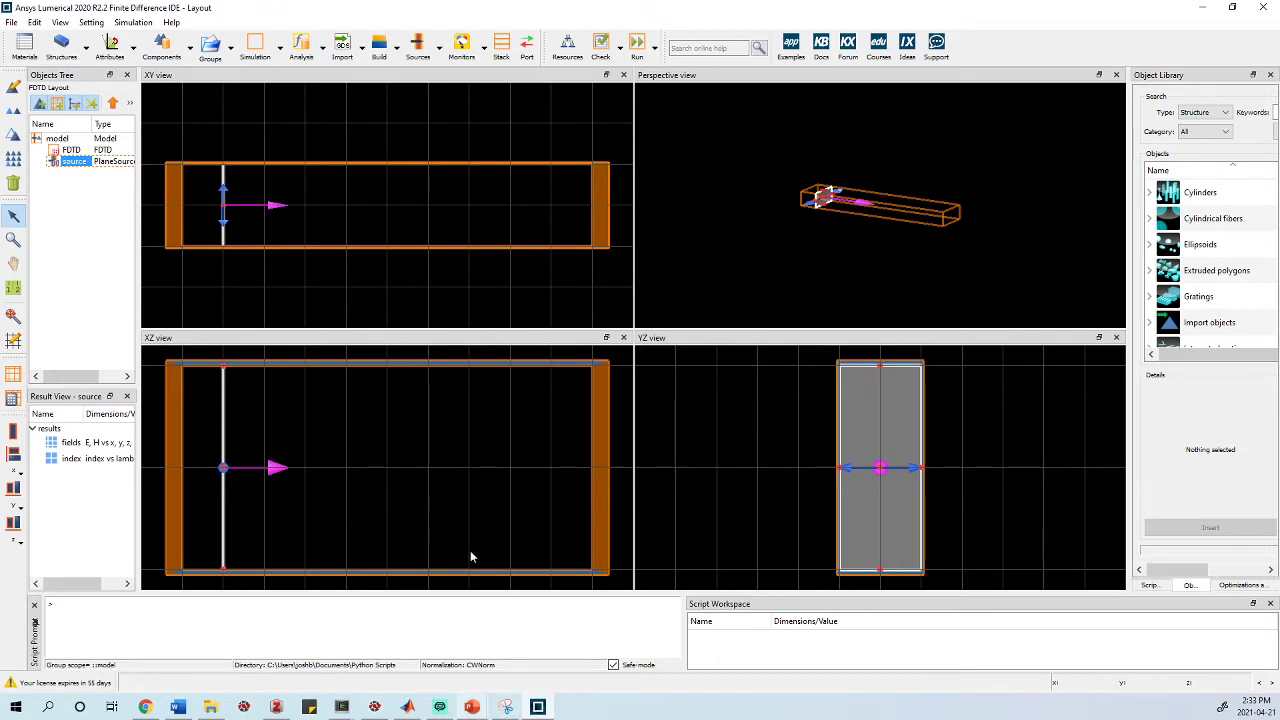
# Step: Switch to the Periodic Structures presentation in PowerPoint, review the Fresnel Reflection/Refraction slide, and return to Lumerical
pyautogui.moveTo(472, 707)
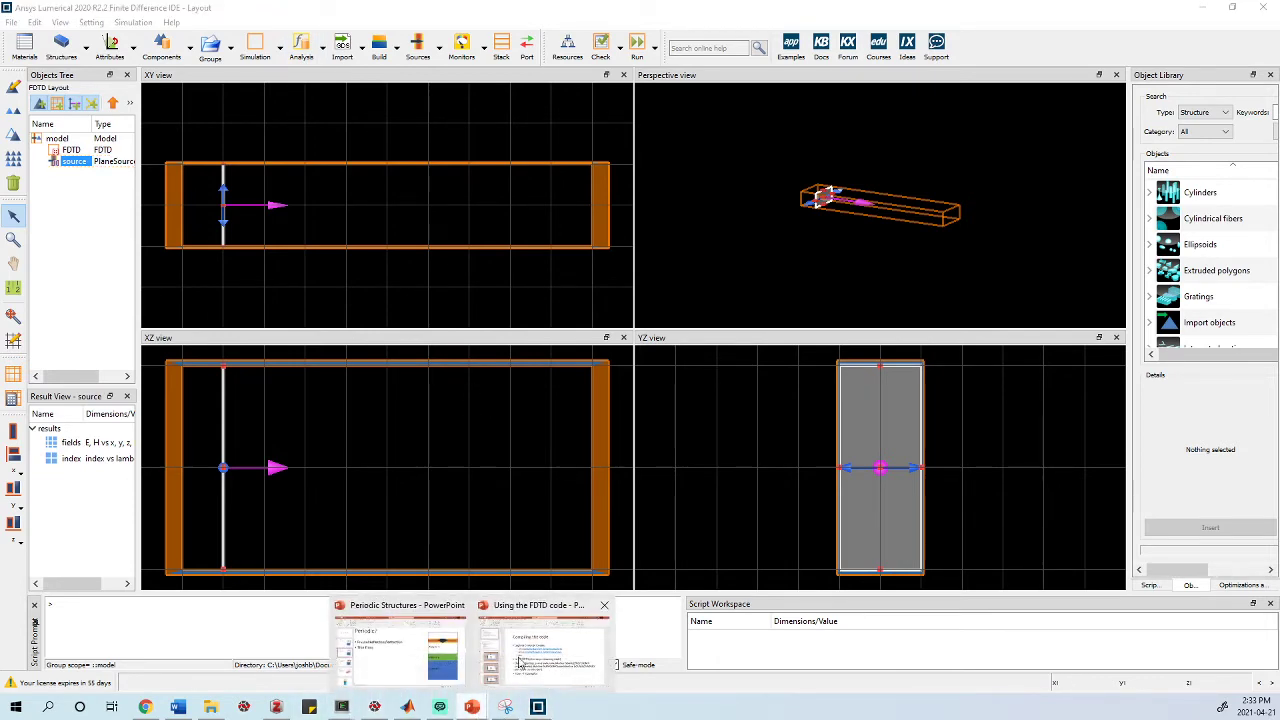
pyautogui.click(400, 645)
pyautogui.press('Up')
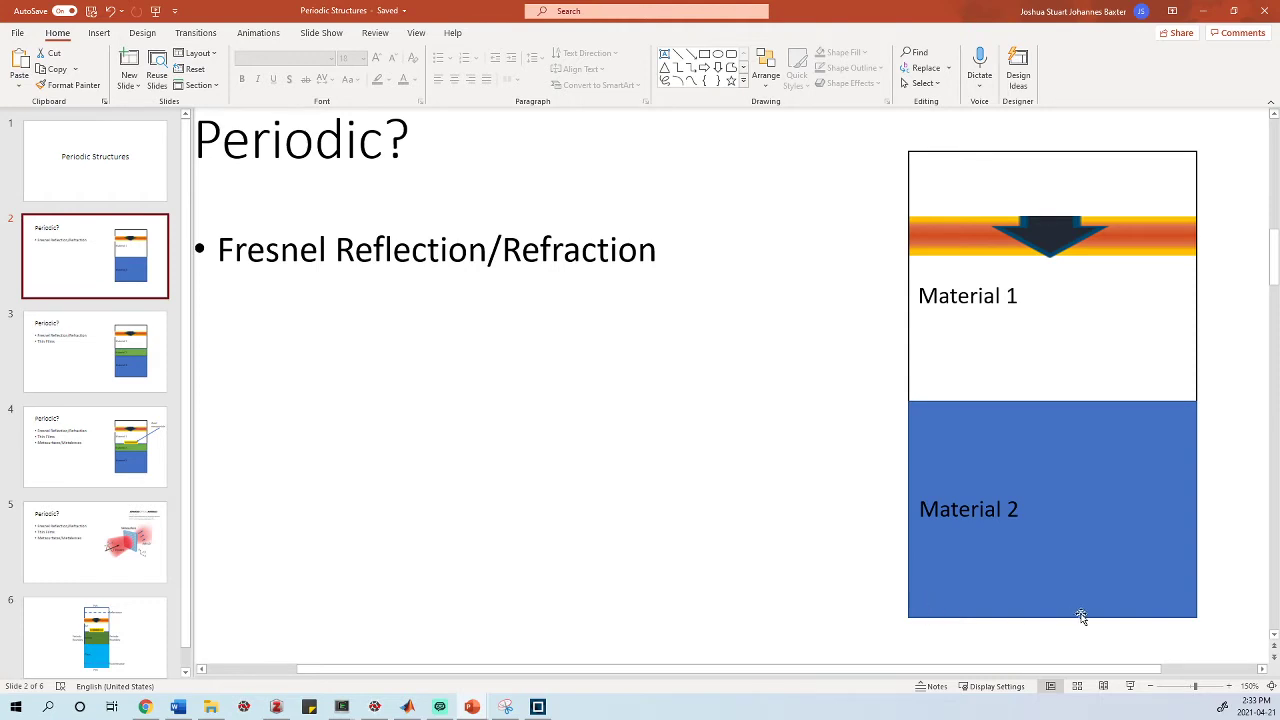
pyautogui.click(1203, 11)
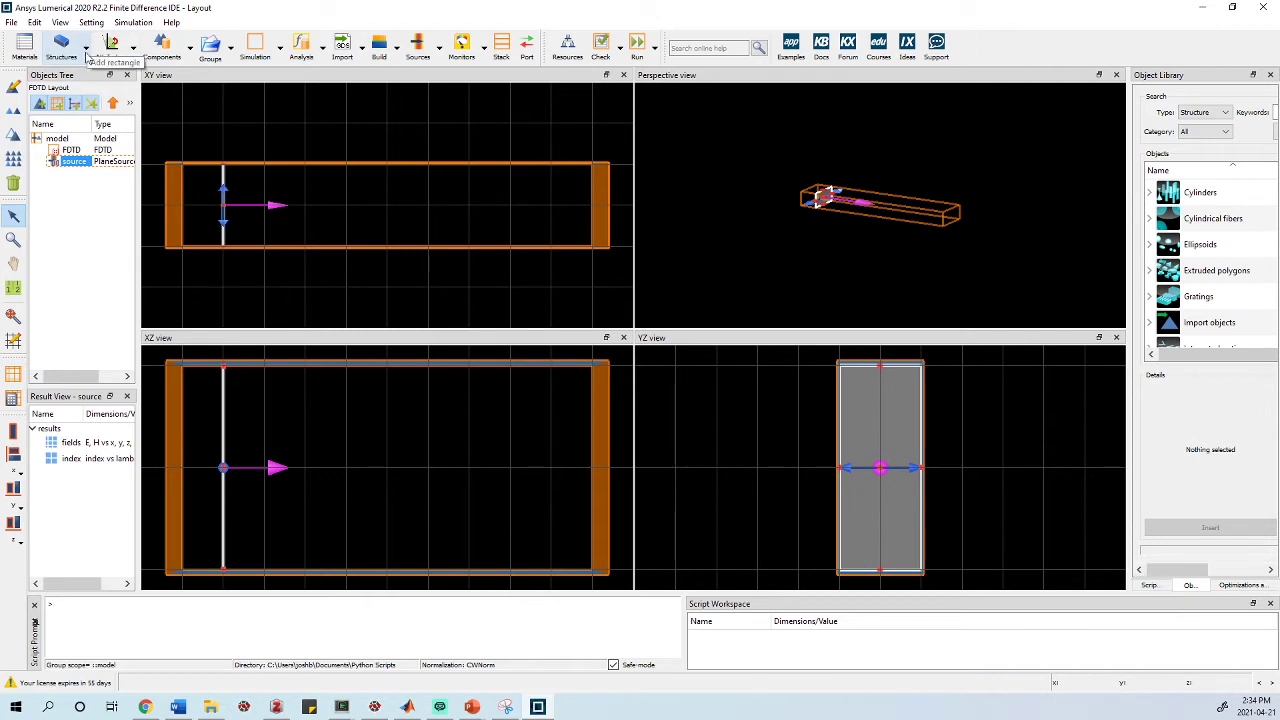
# Step: Add a rectangle structure to the model and open its properties for editing
pyautogui.click(86, 50)
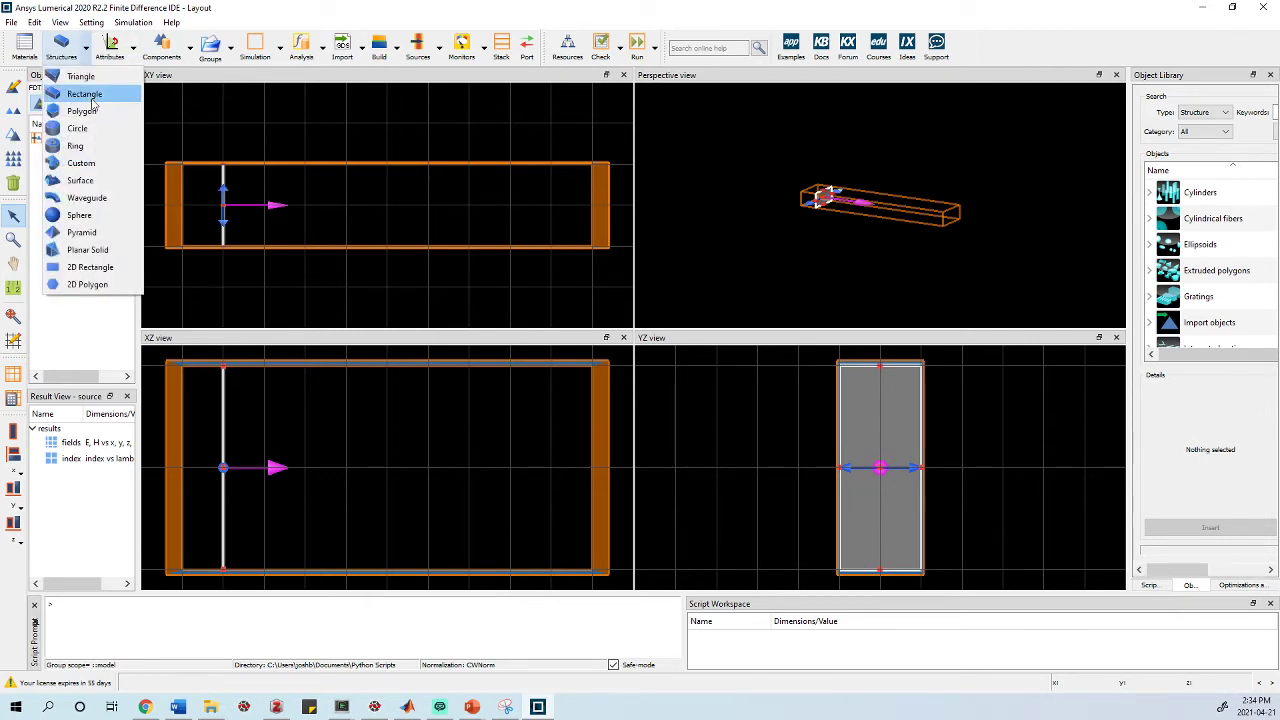
pyautogui.click(86, 94)
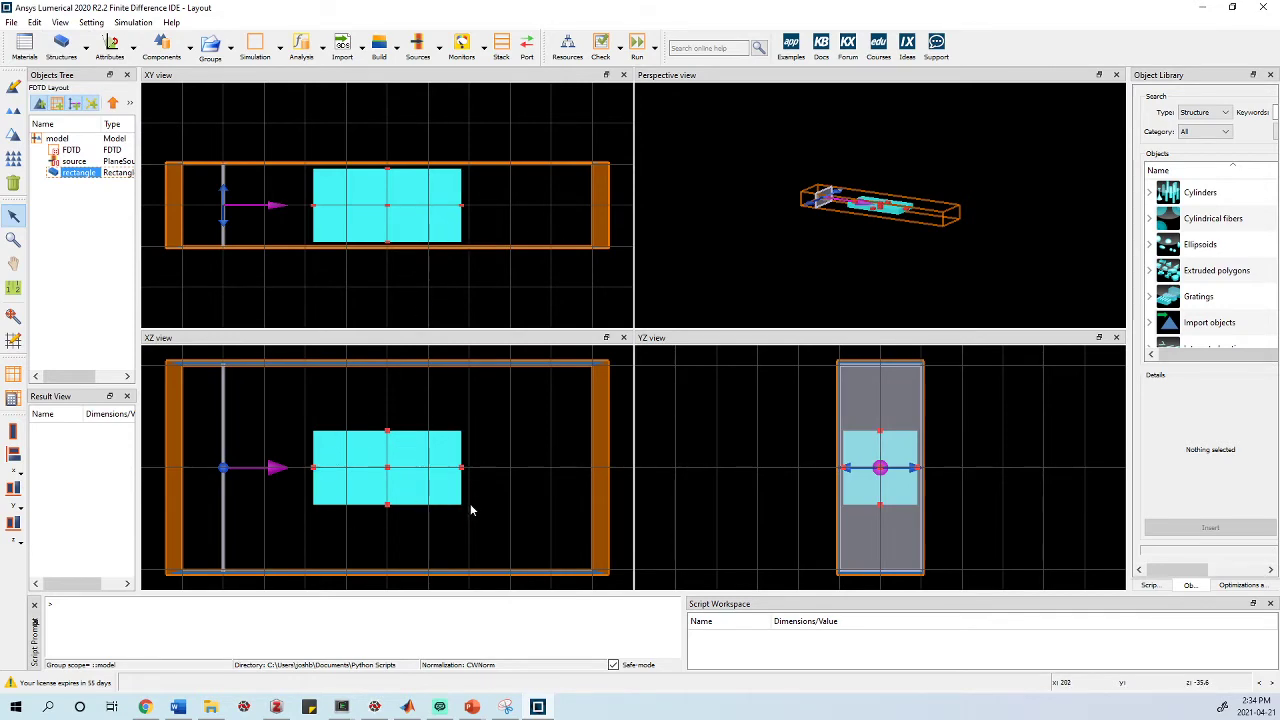
pyautogui.rightClick(80, 172)
pyautogui.click(110, 180)
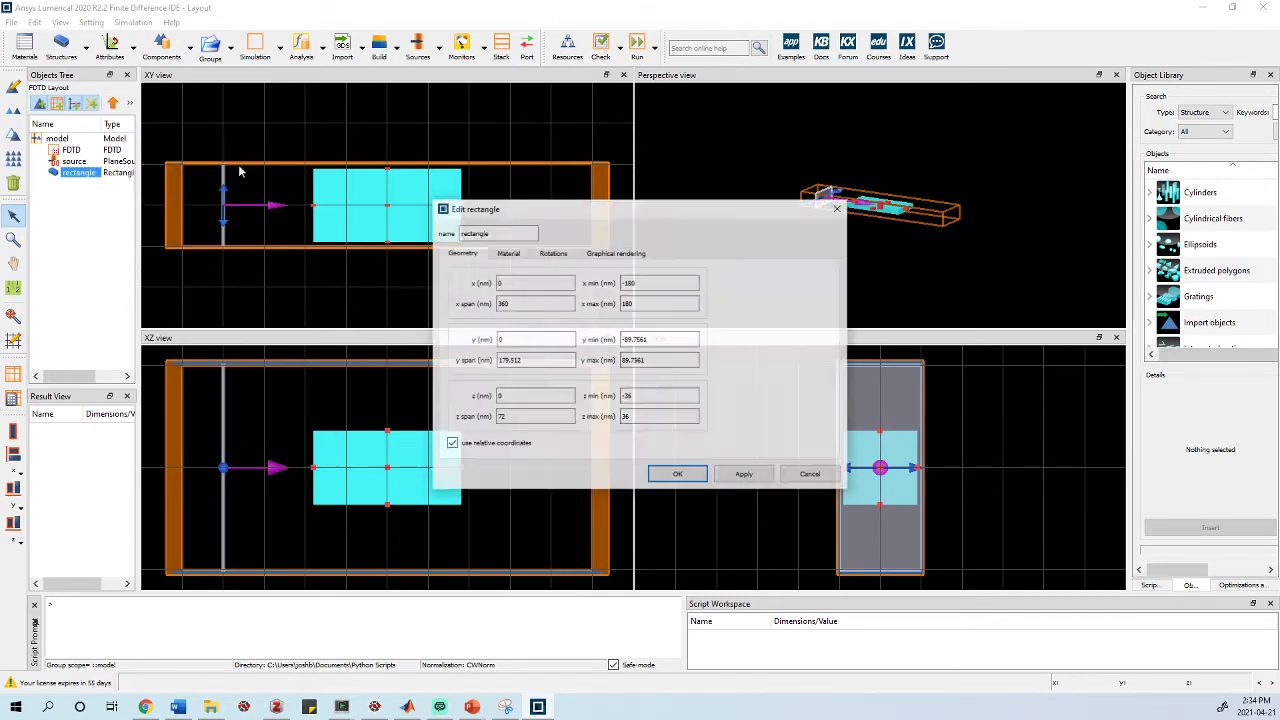
# Step: Set the rectangle's y span and z span to 200 nm
pyautogui.click(530, 339)
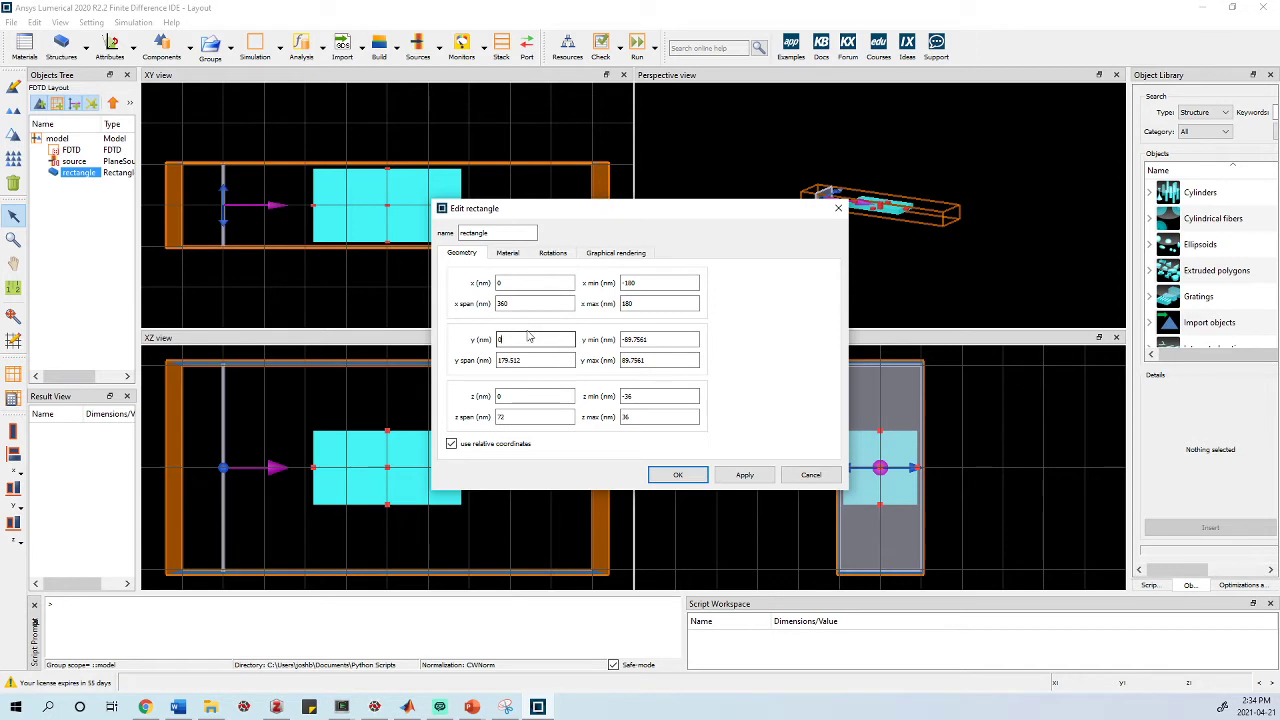
pyautogui.doubleClick(520, 403)
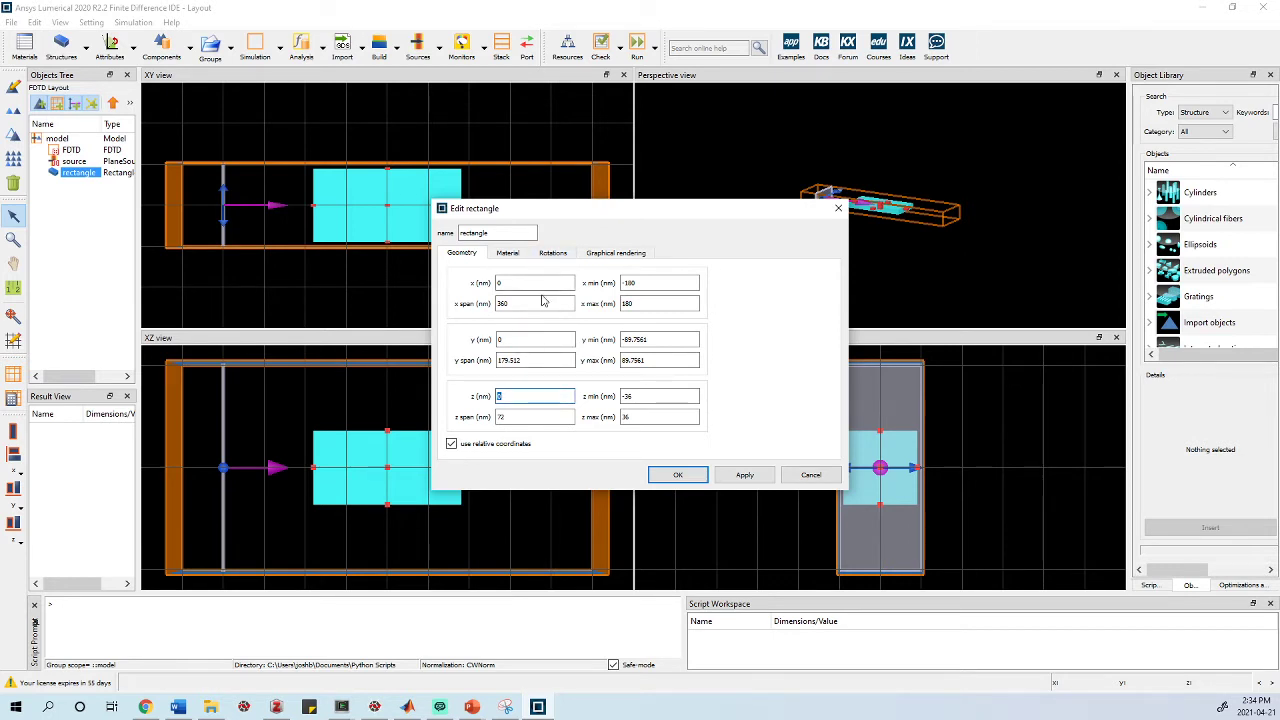
pyautogui.click(532, 362)
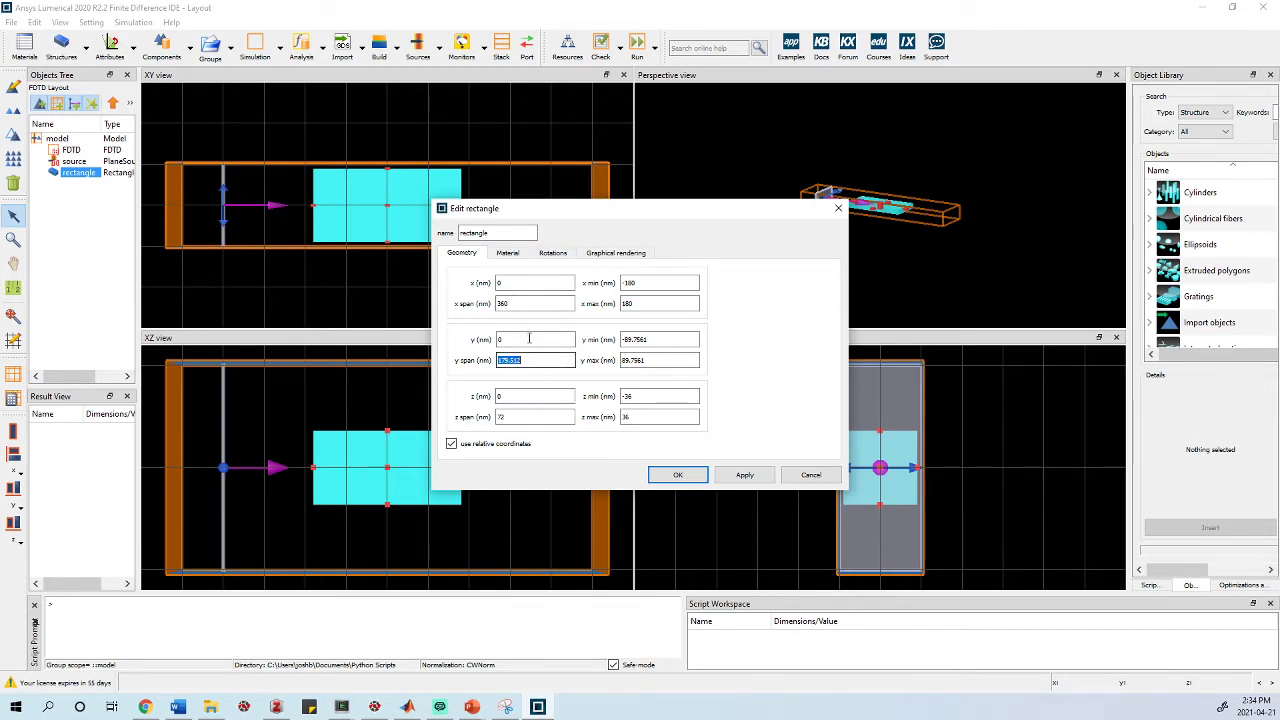
pyautogui.write('200')
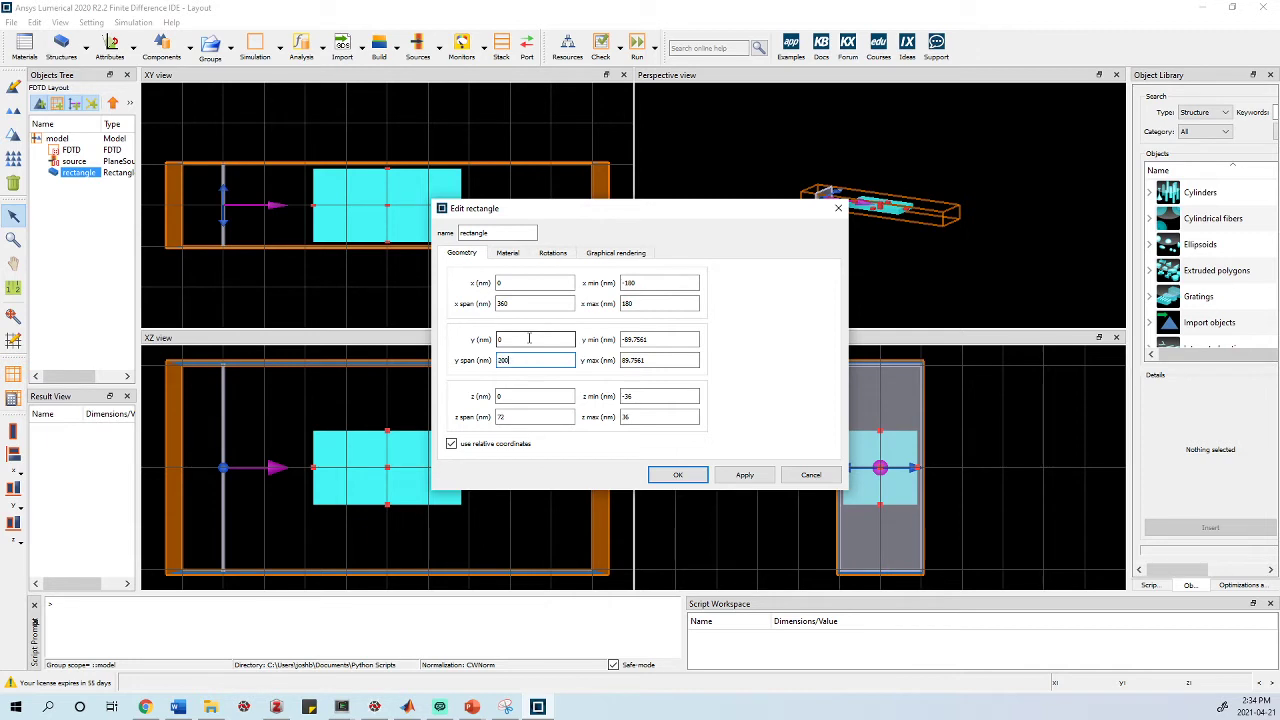
pyautogui.click(528, 416)
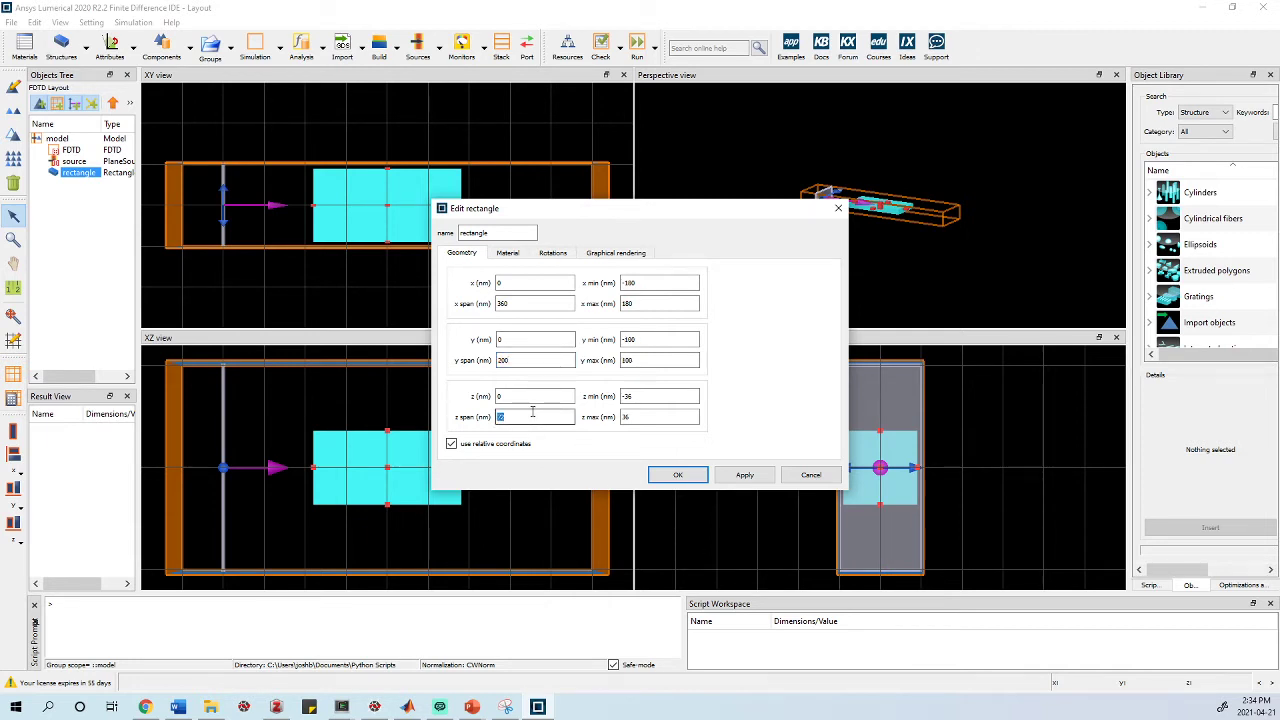
# Step: Set the rectangle's y span and z span to 240 nm and apply the edited properties
pyautogui.click(517, 361)
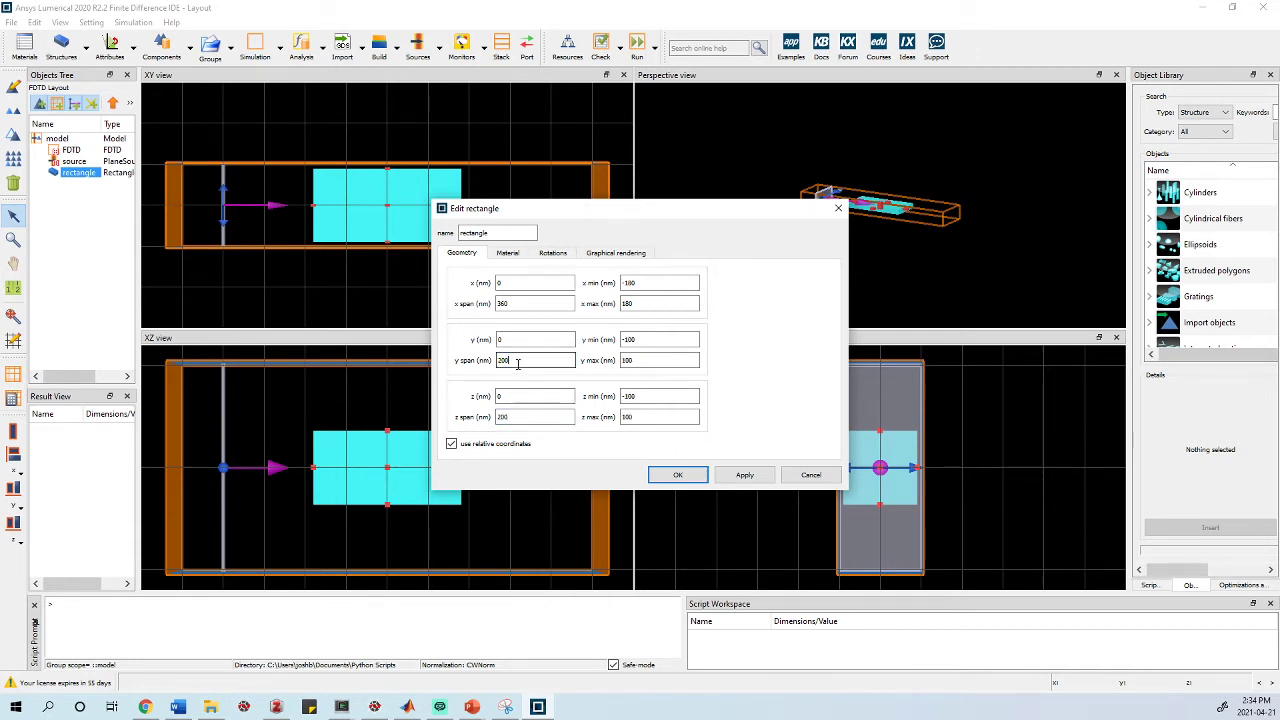
pyautogui.write('240')
pyautogui.click(502, 417)
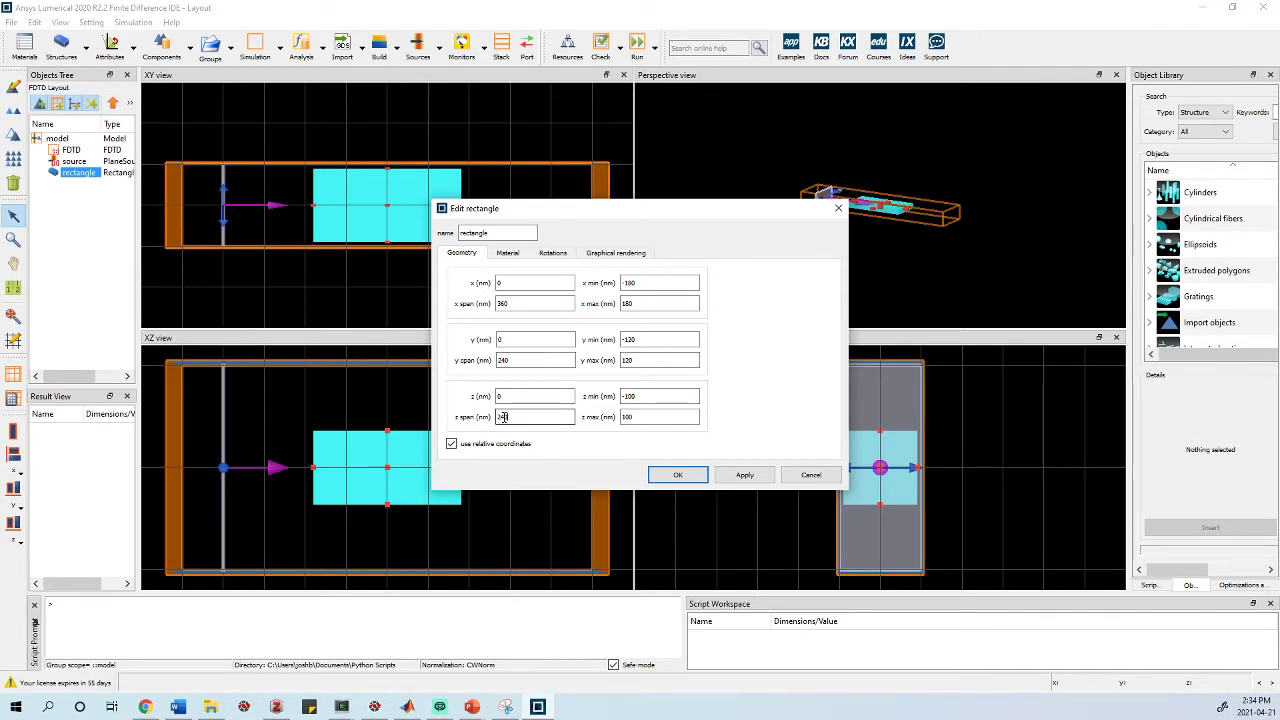
pyautogui.write('240')
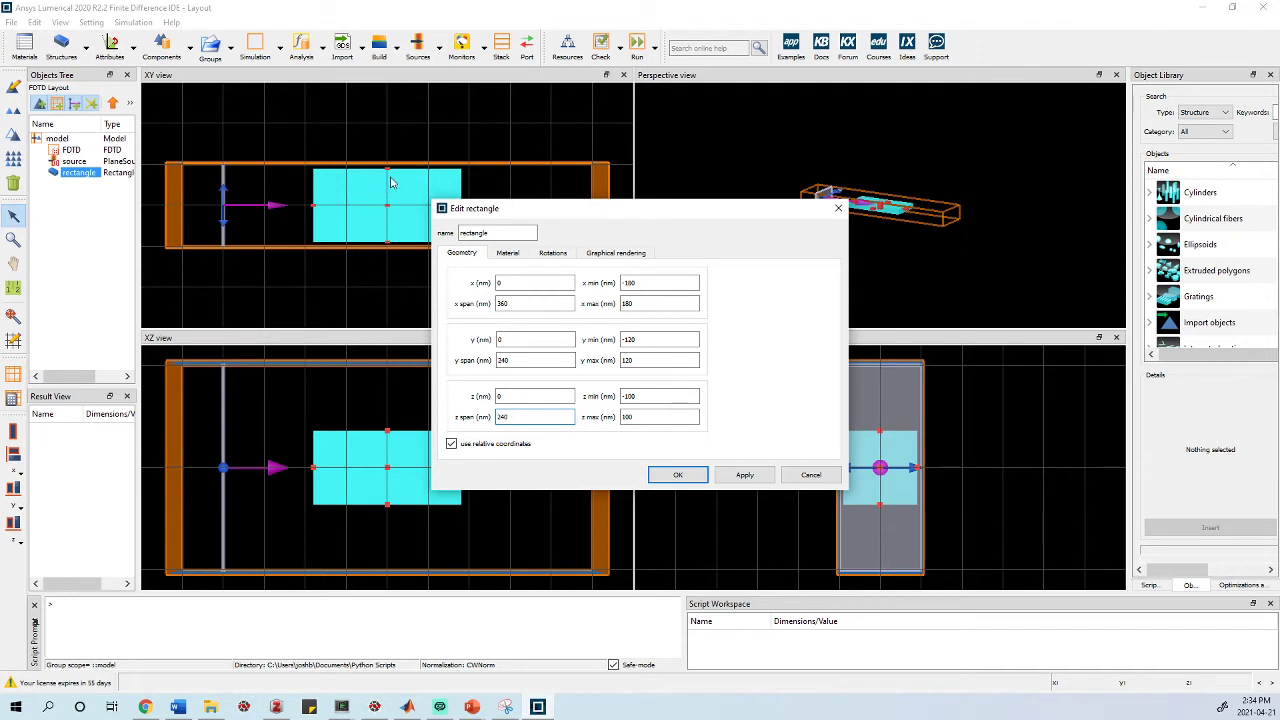
pyautogui.click(743, 476)
pyautogui.click(678, 475)
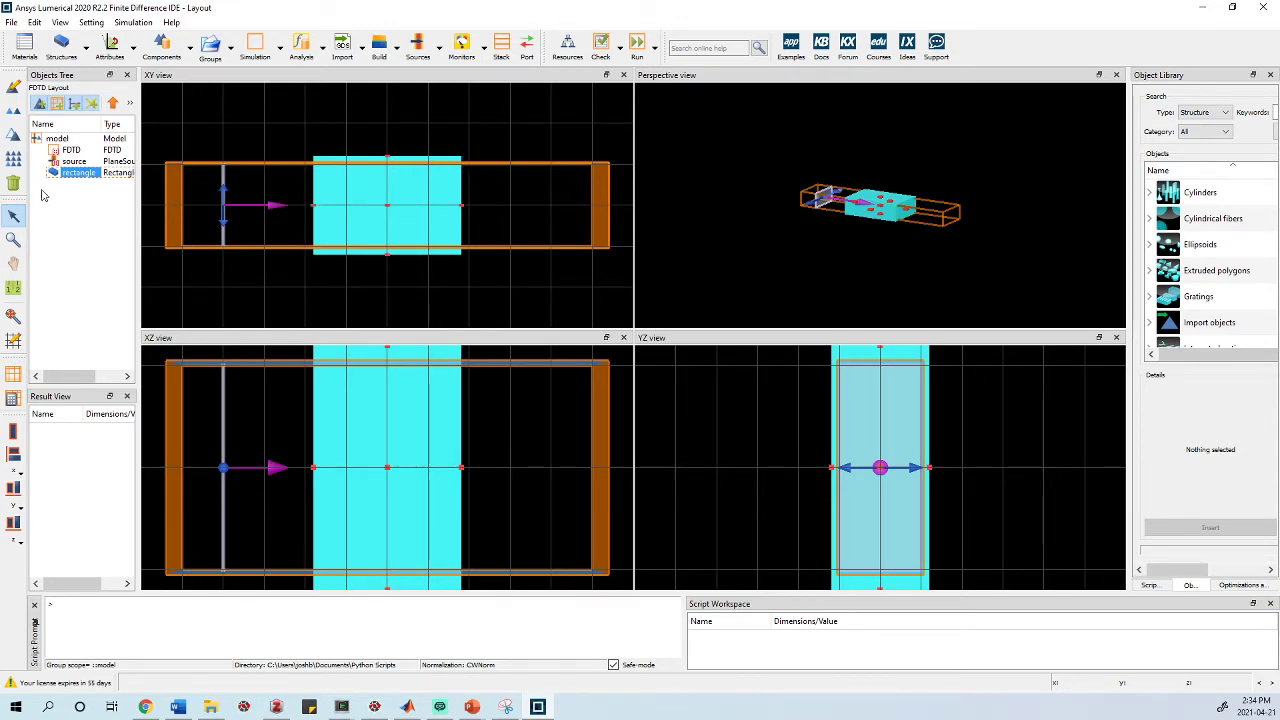
# Step: Edit the rectangle so its x min is 0 nm and its x max is 600 nm, and apply the change
pyautogui.rightClick(76, 171)
pyautogui.click(100, 181)
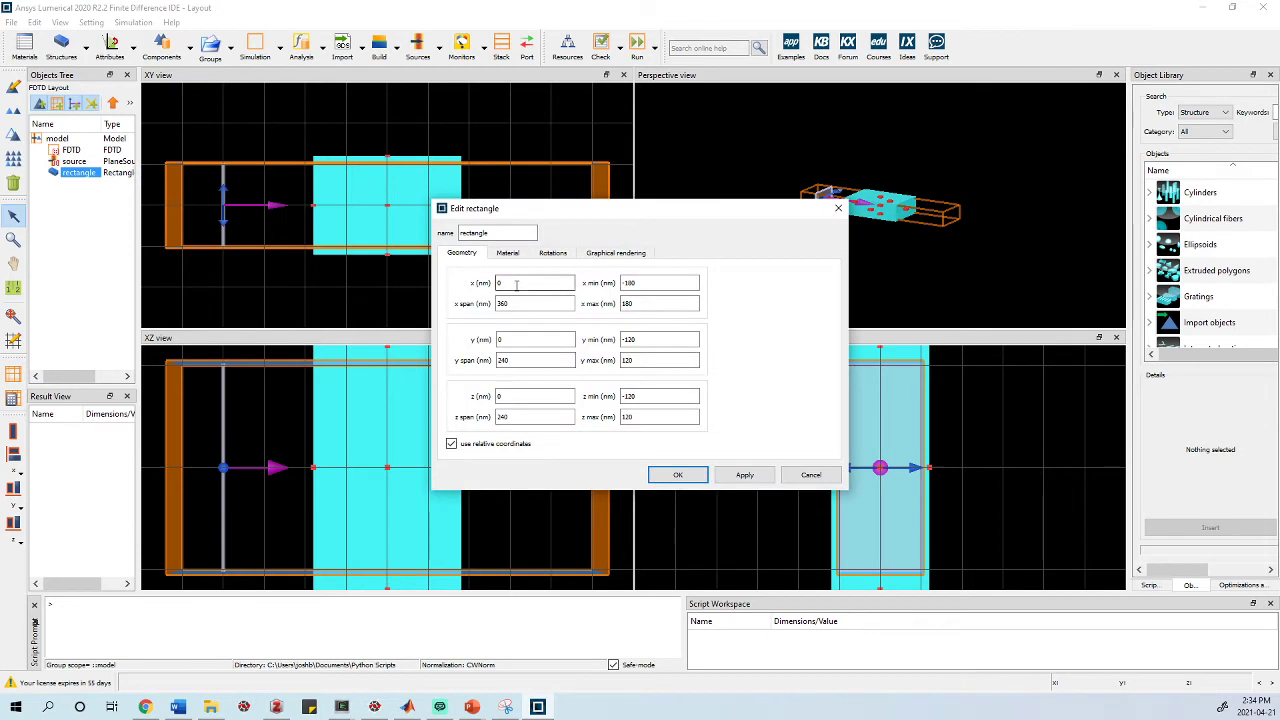
pyautogui.moveTo(527, 209); pyautogui.dragTo(508, 274)
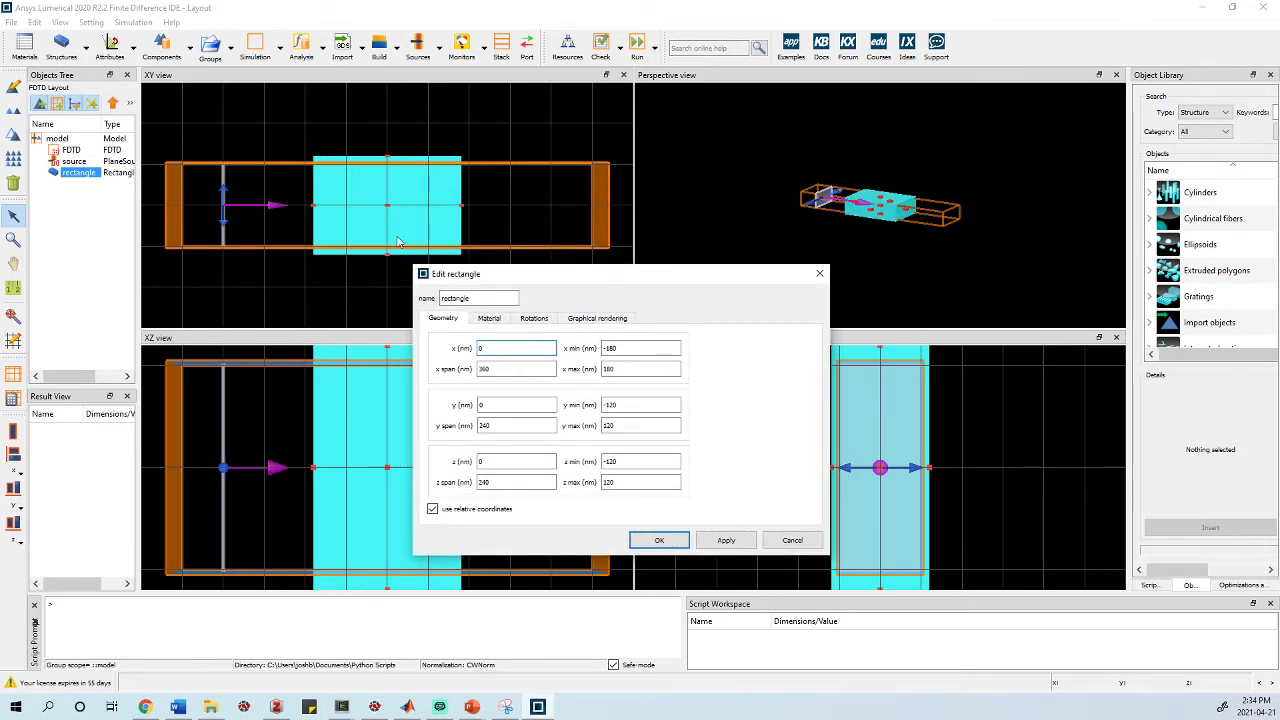
pyautogui.doubleClick(498, 367)
pyautogui.click(631, 348)
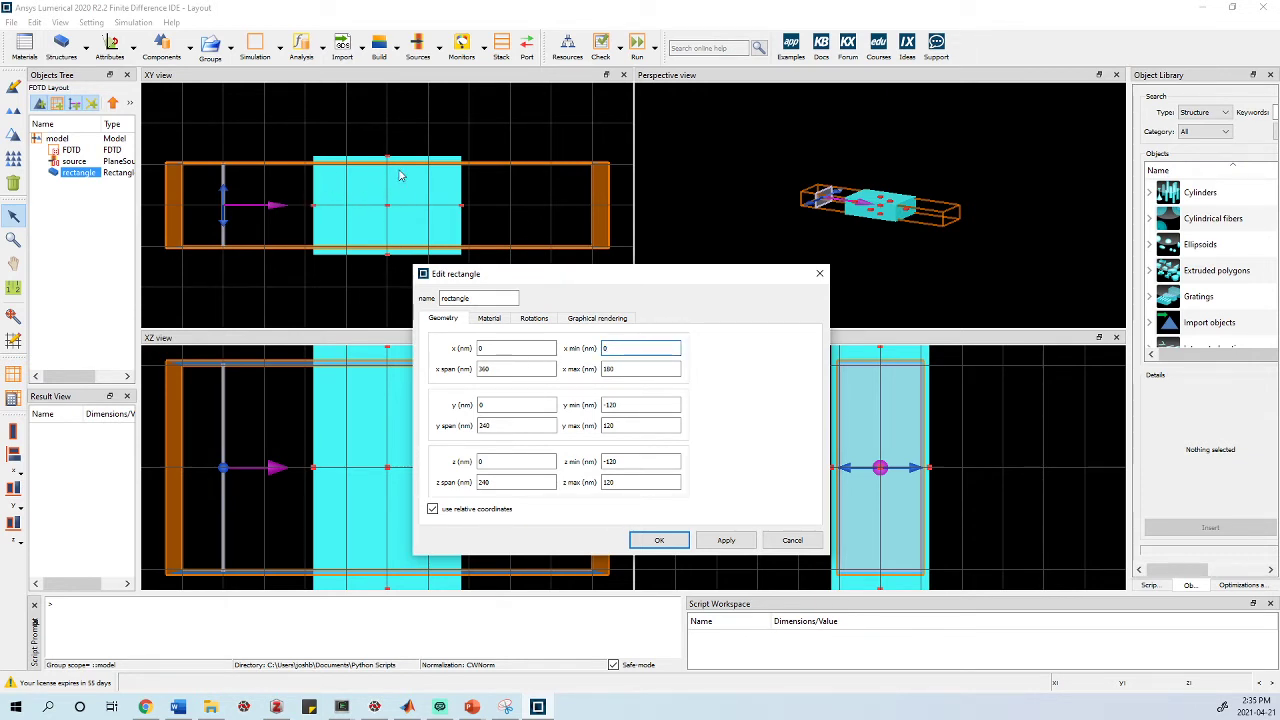
pyautogui.click(620, 371)
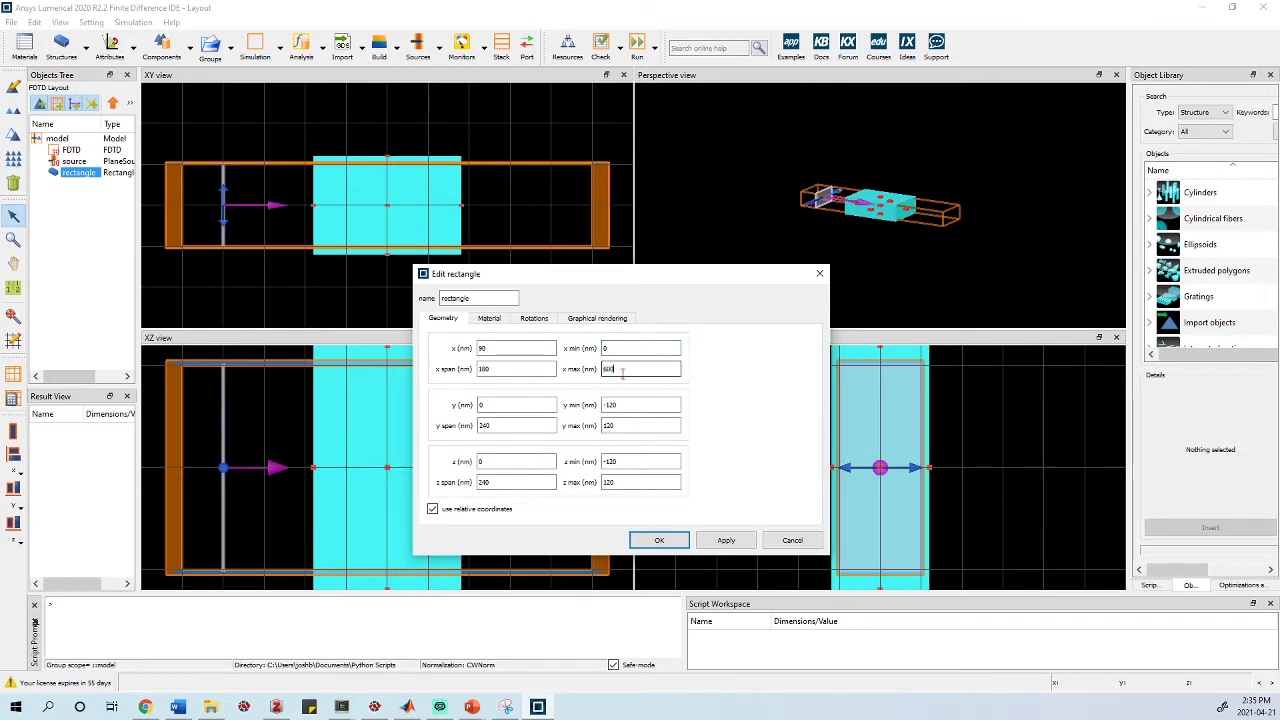
pyautogui.write('600')
pyautogui.click(726, 540)
pyautogui.click(659, 540)
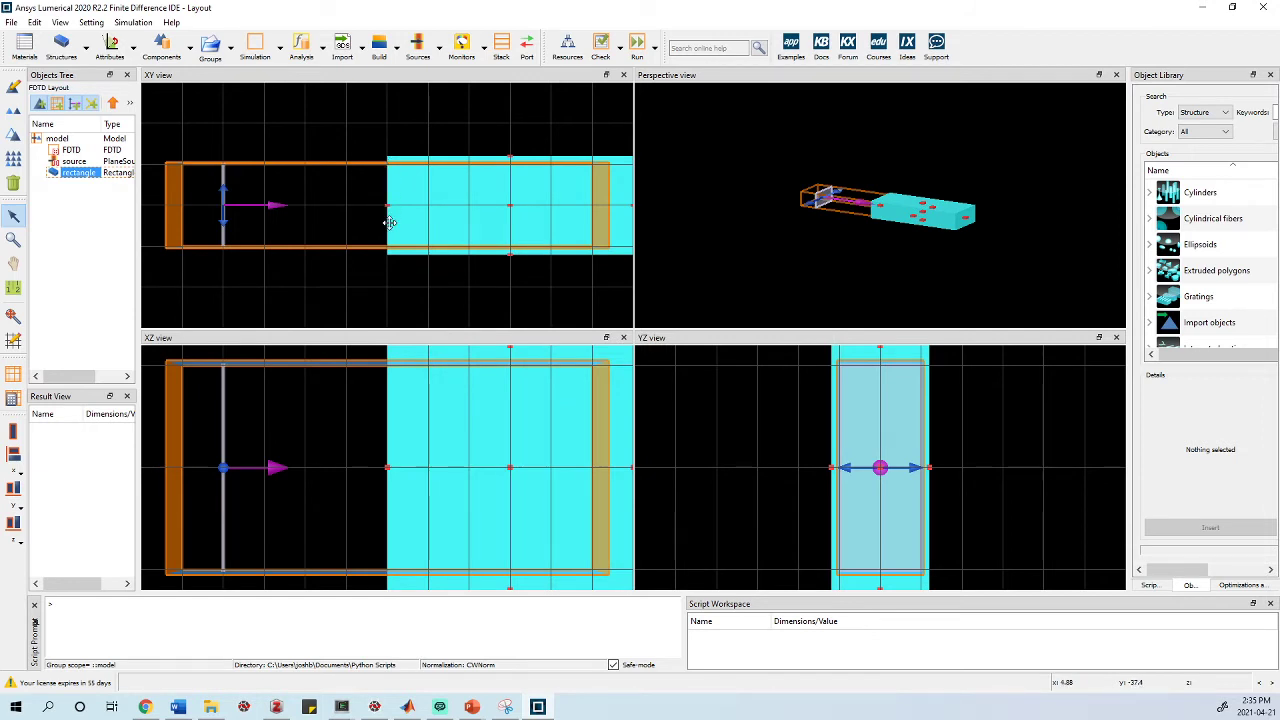
# Step: Assign the material Ag (Silver) - Johnson and Christy to the rectangle and apply the change
pyautogui.scroll(-2, 408, 277)
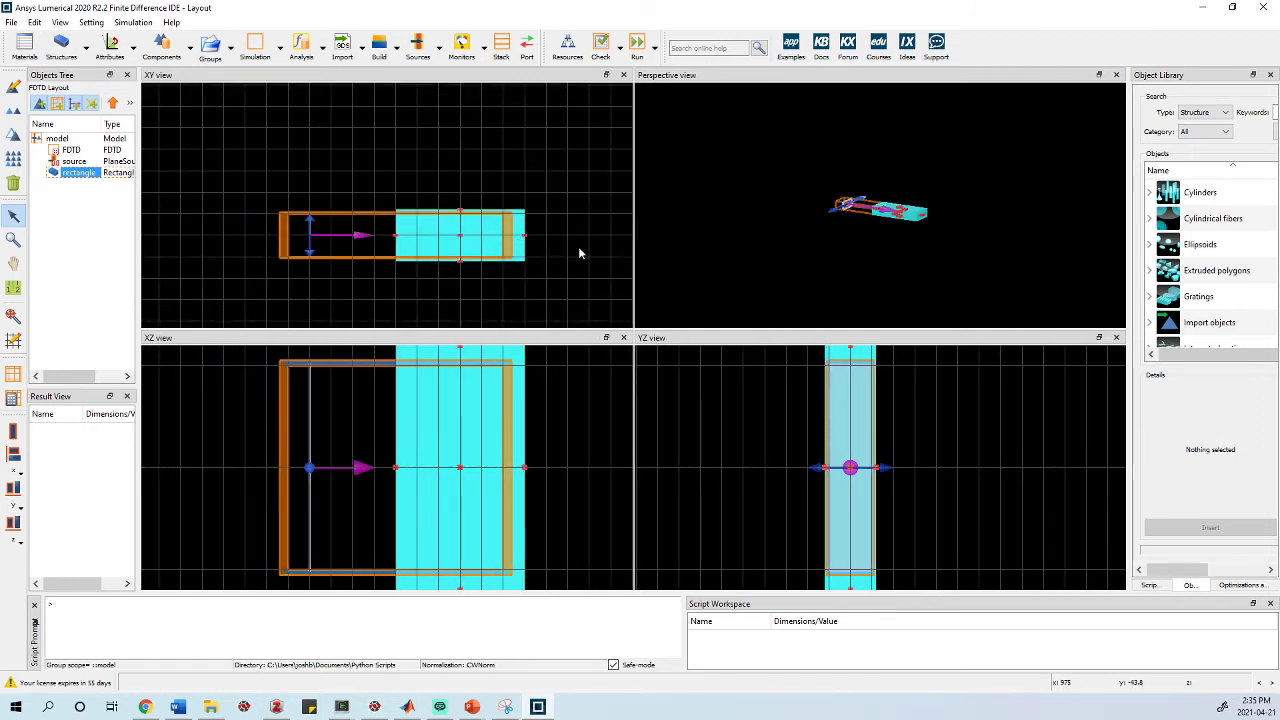
pyautogui.scroll(3, 521, 235)
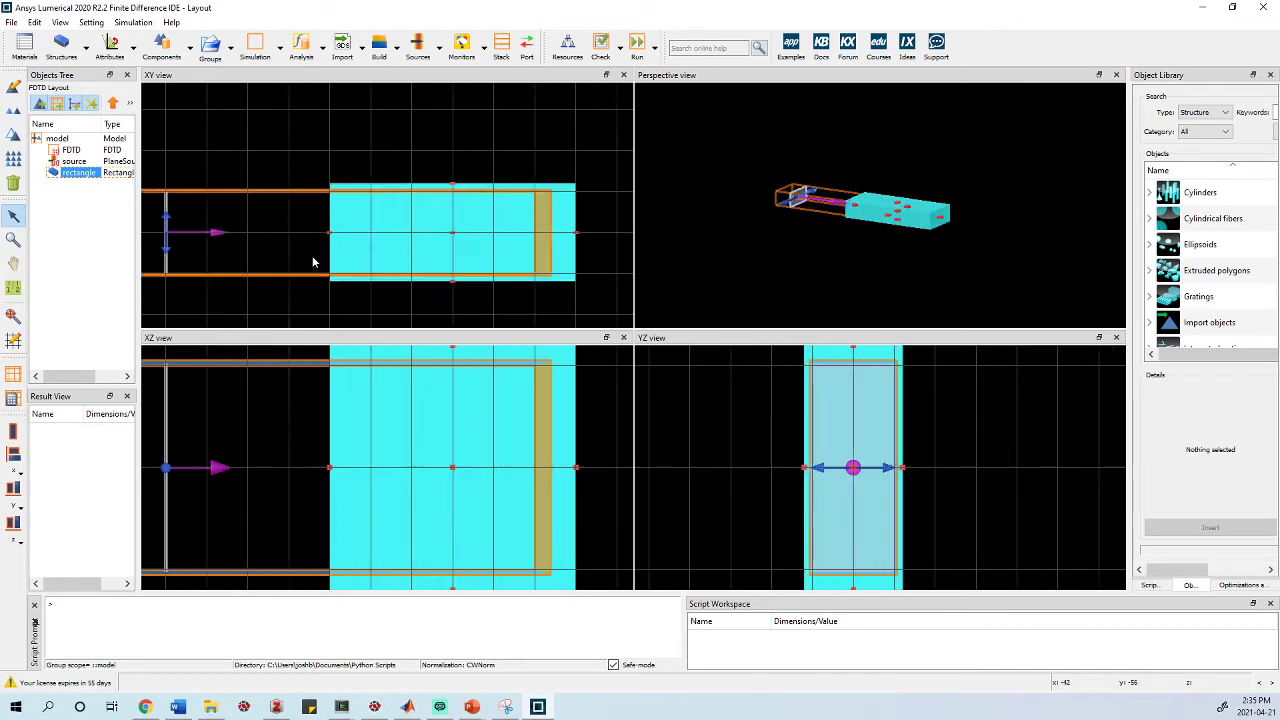
pyautogui.scroll(-3, 180, 240)
pyautogui.scroll(1, 172, 238)
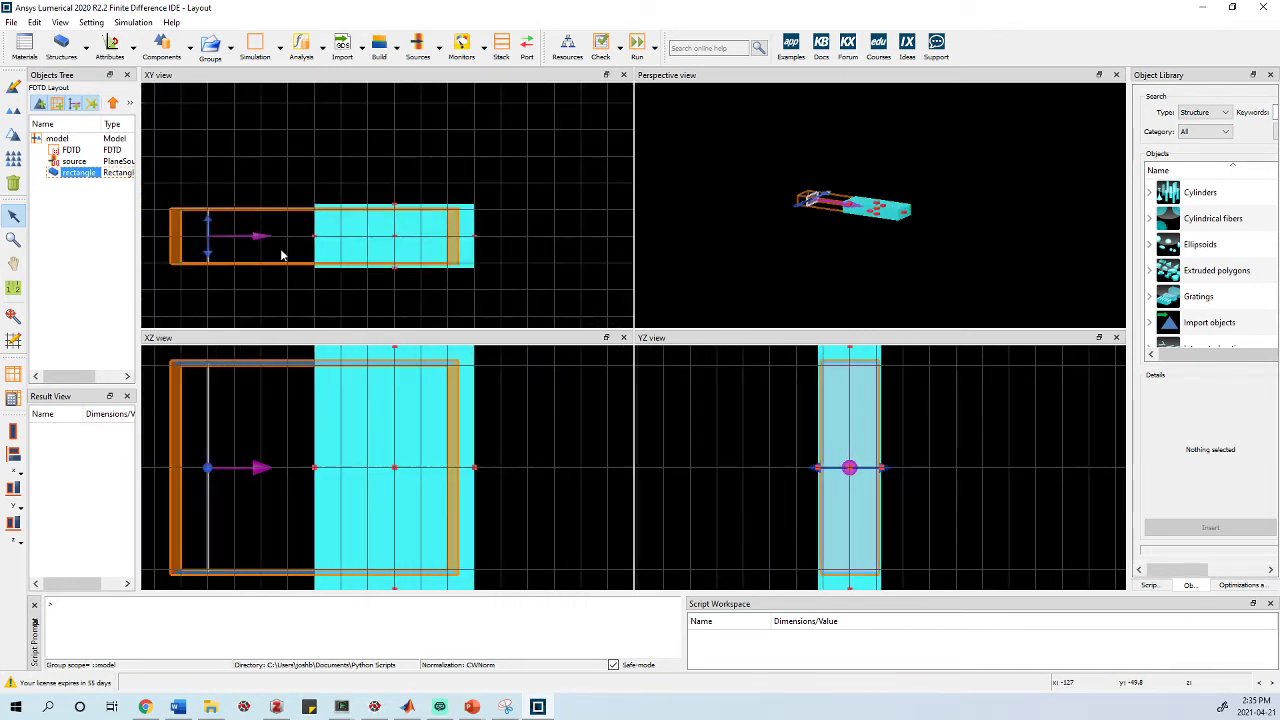
pyautogui.scroll(1, 215, 245)
pyautogui.rightClick(340, 218)
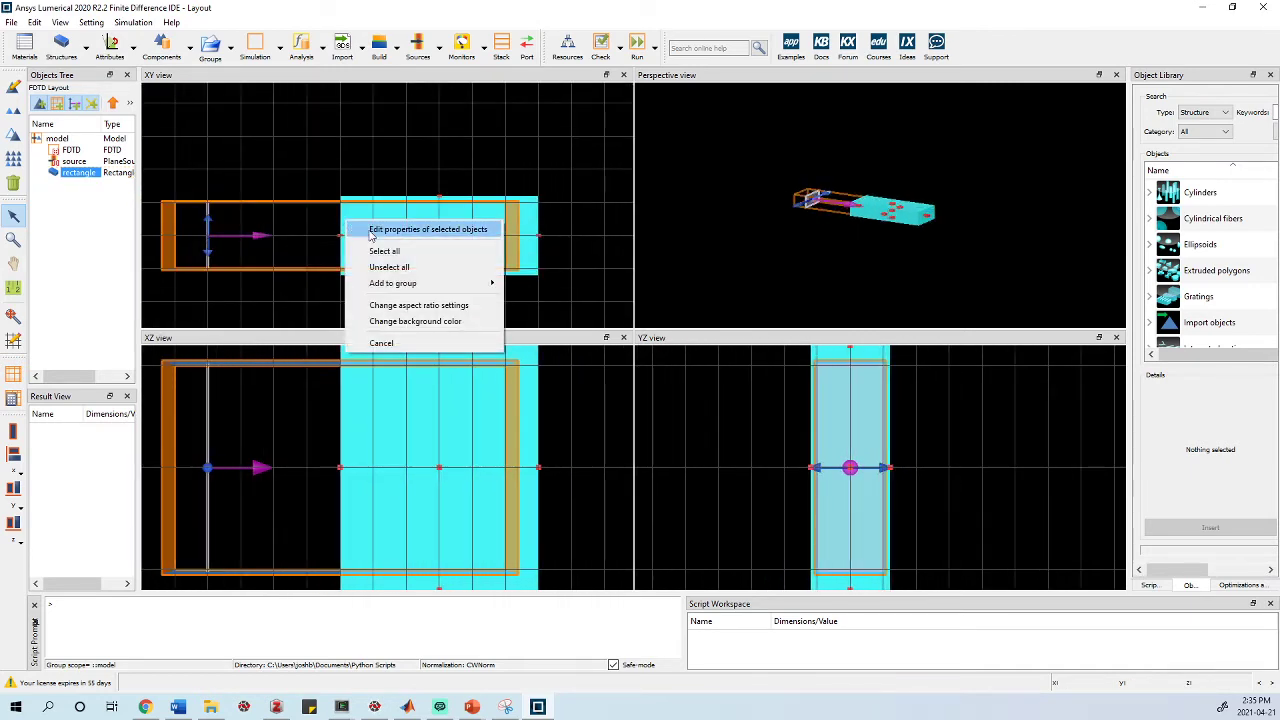
pyautogui.rightClick(80, 173)
pyautogui.click(112, 177)
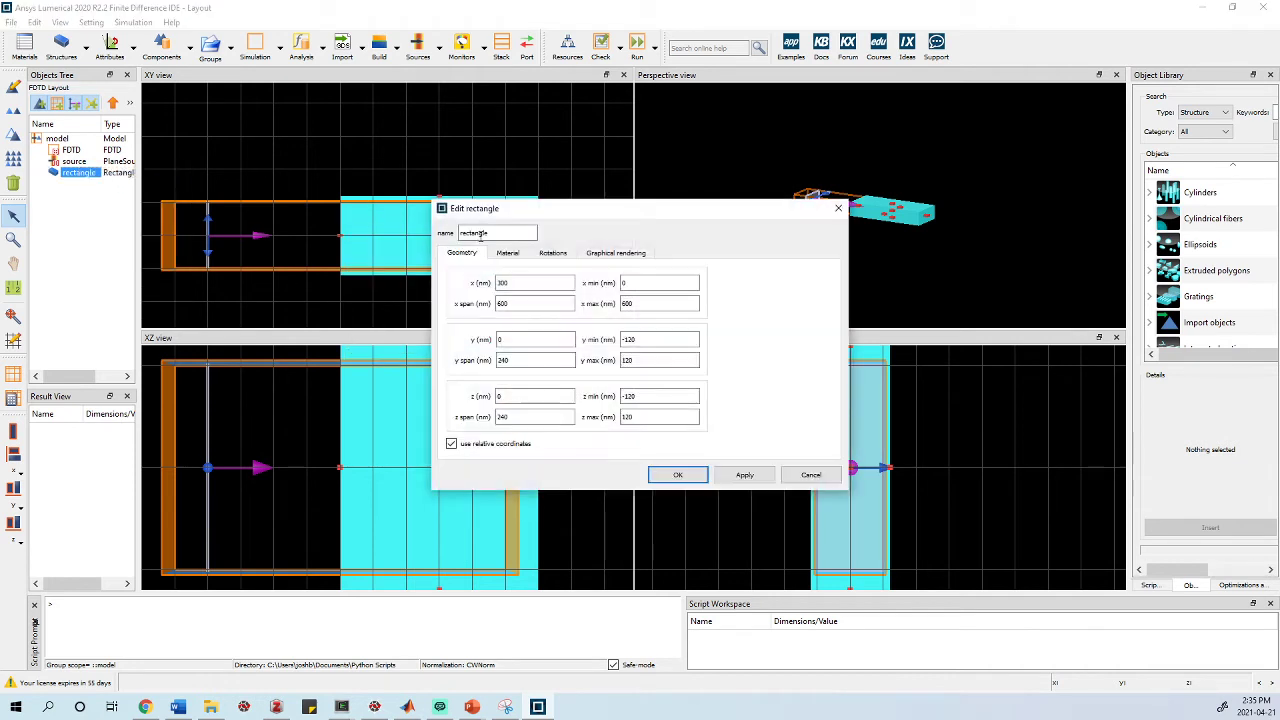
pyautogui.click(507, 252)
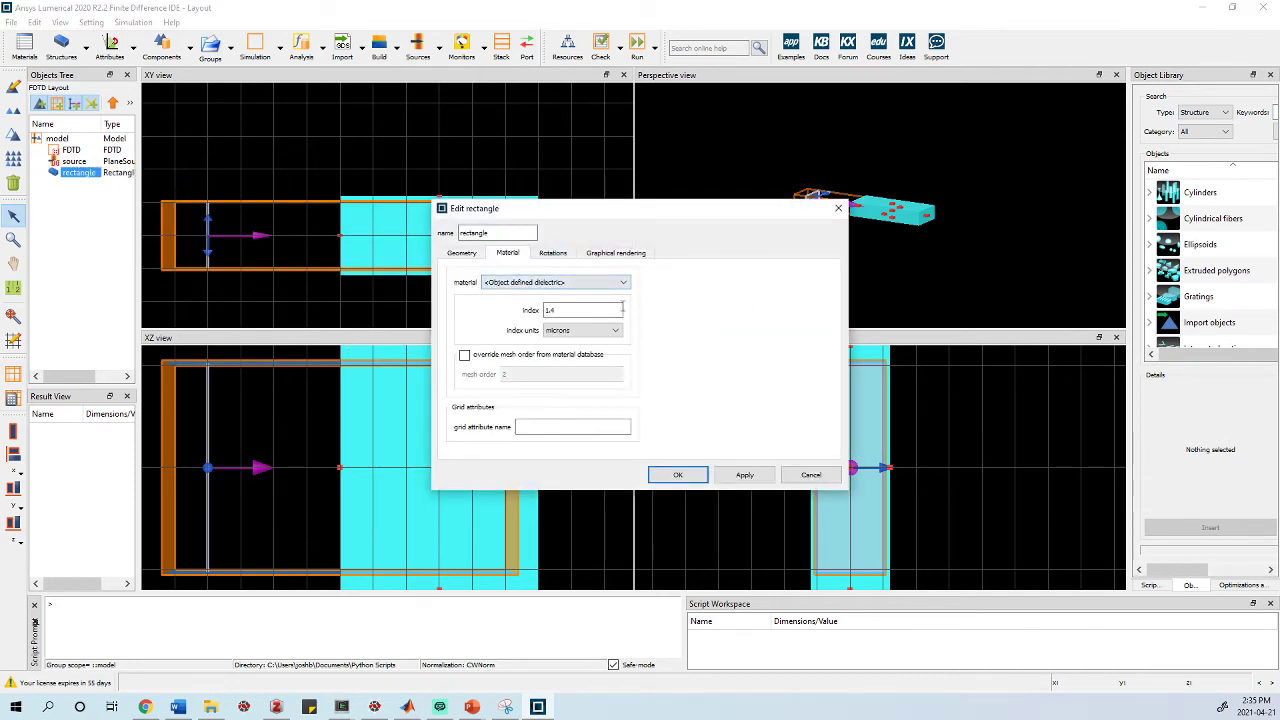
pyautogui.click(565, 284)
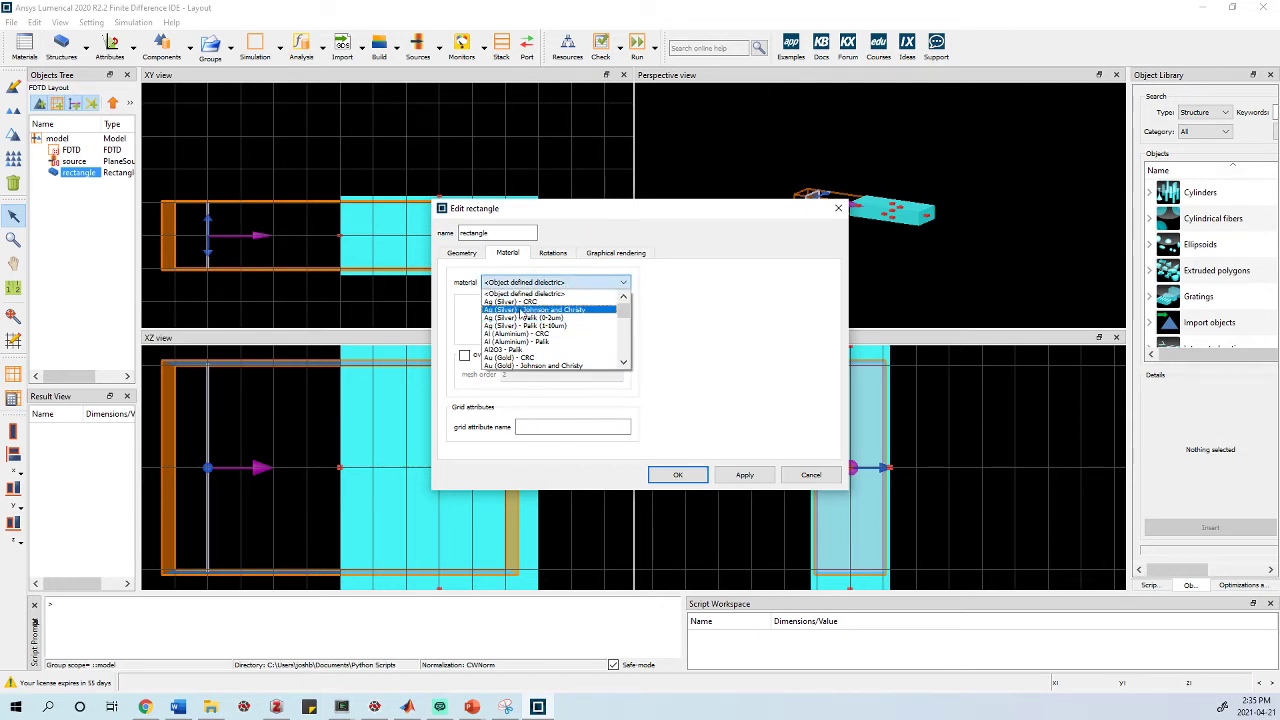
pyautogui.click(520, 310)
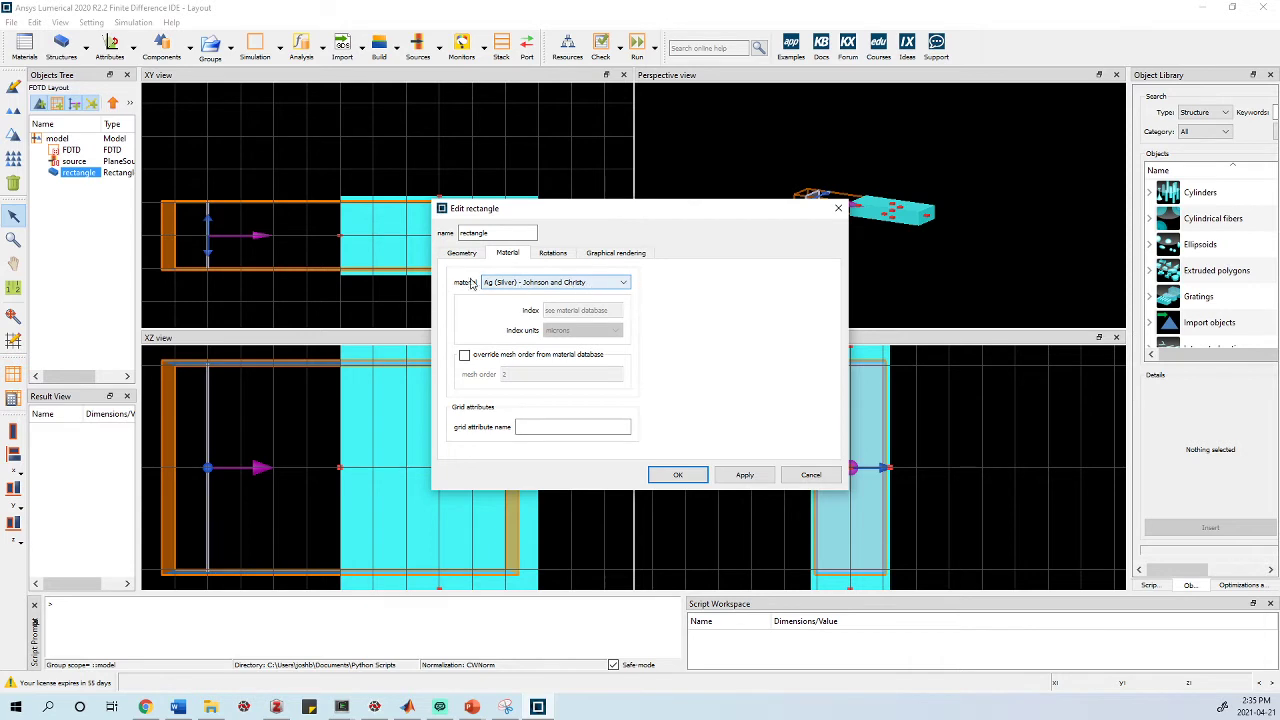
pyautogui.click(740, 476)
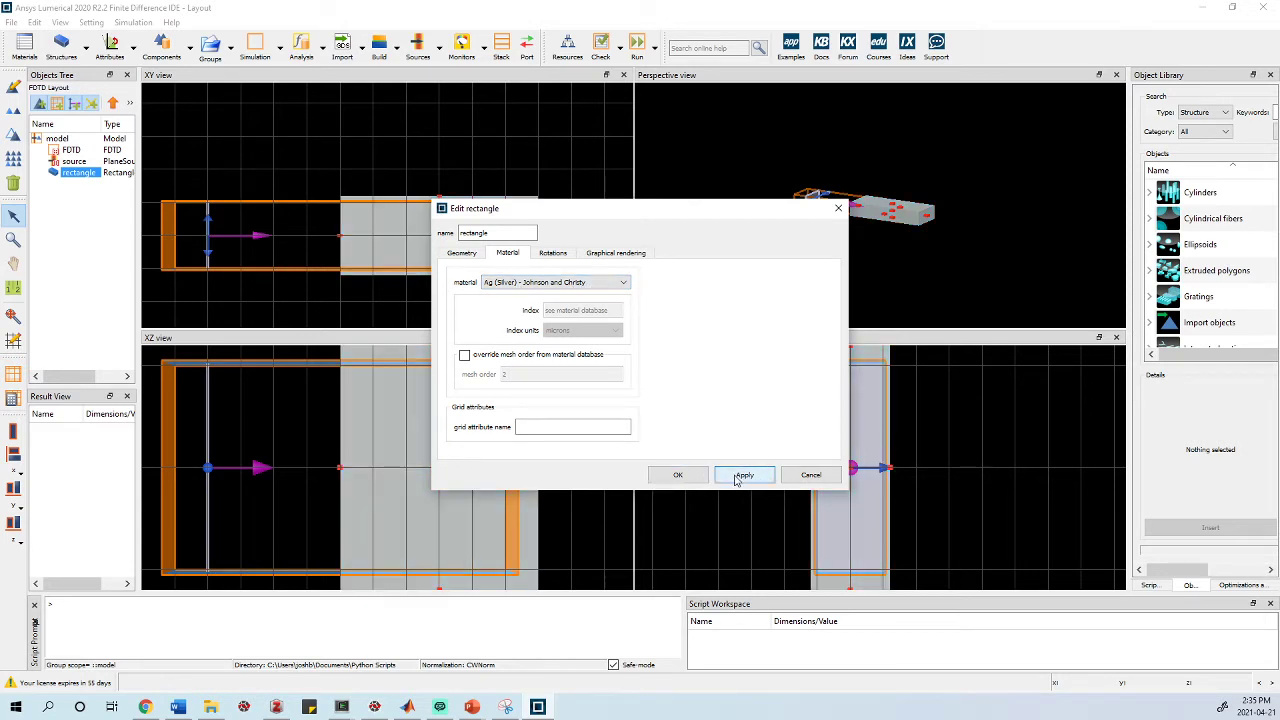
pyautogui.click(677, 476)
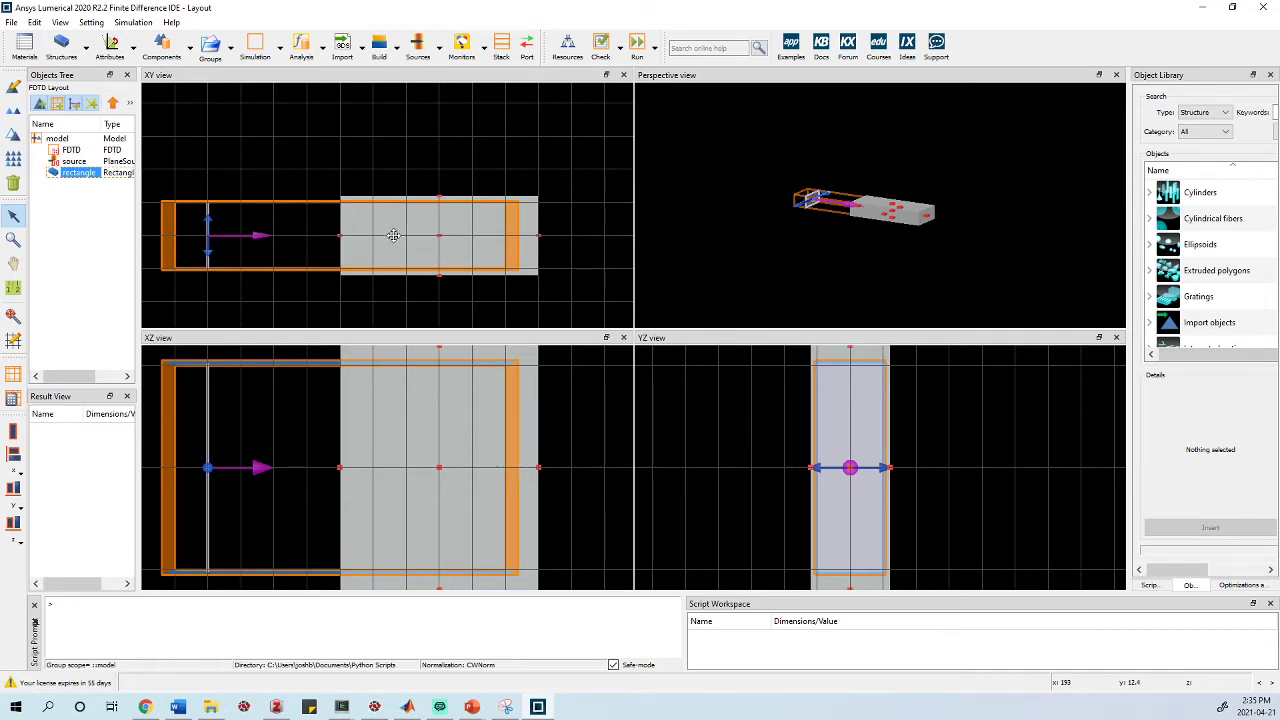
# Step: Add a frequency-domain field and power monitor to the model
pyautogui.scroll(-1, 332, 230)
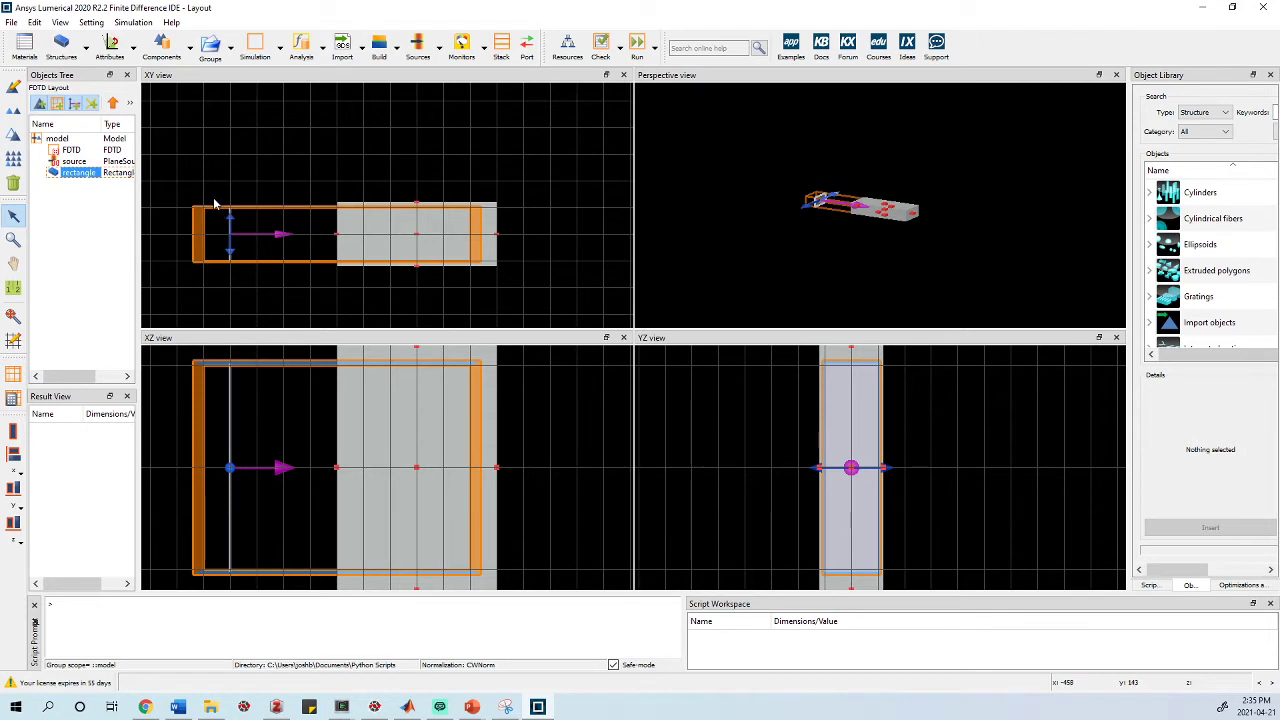
pyautogui.scroll(2, 227, 254)
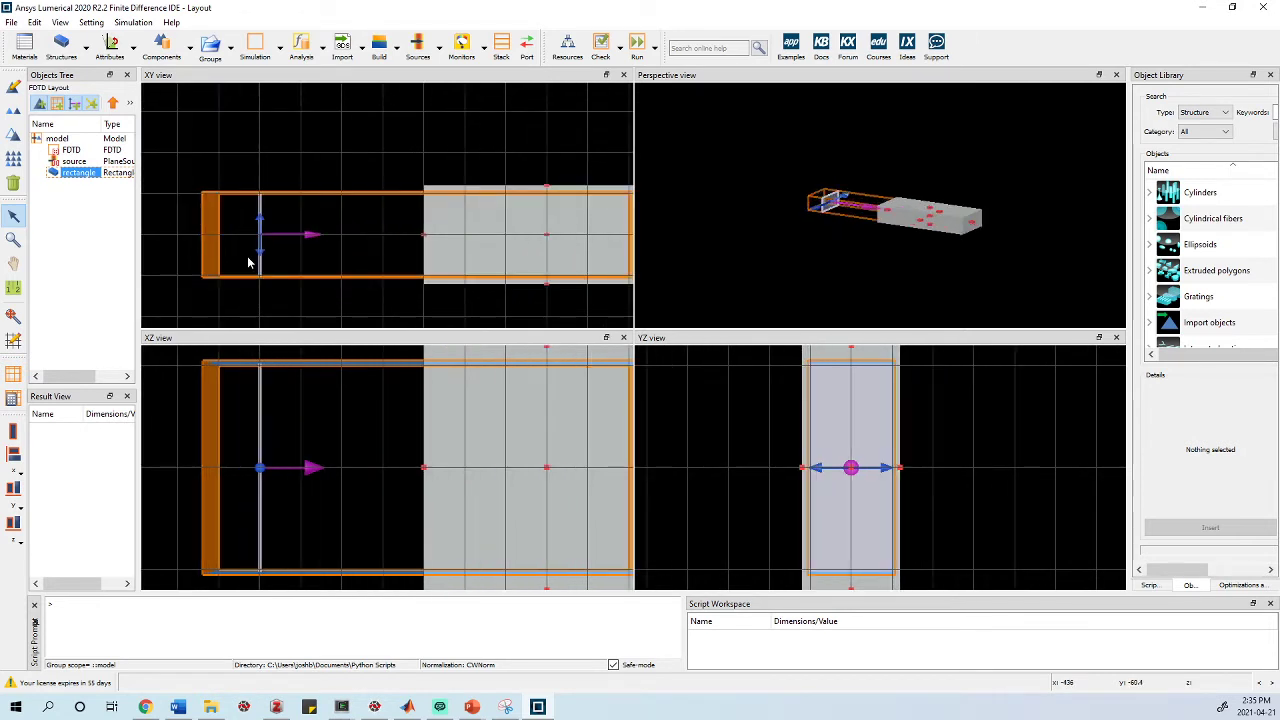
pyautogui.scroll(1, 243, 245)
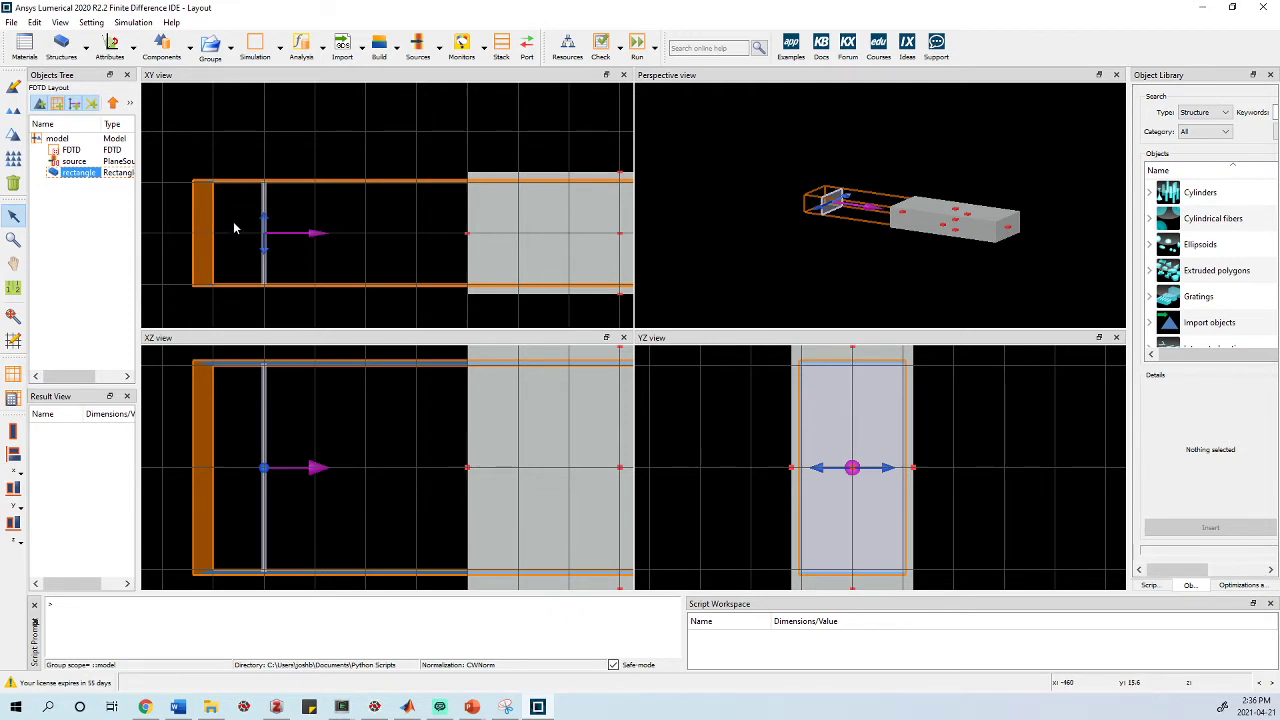
pyautogui.click(484, 47)
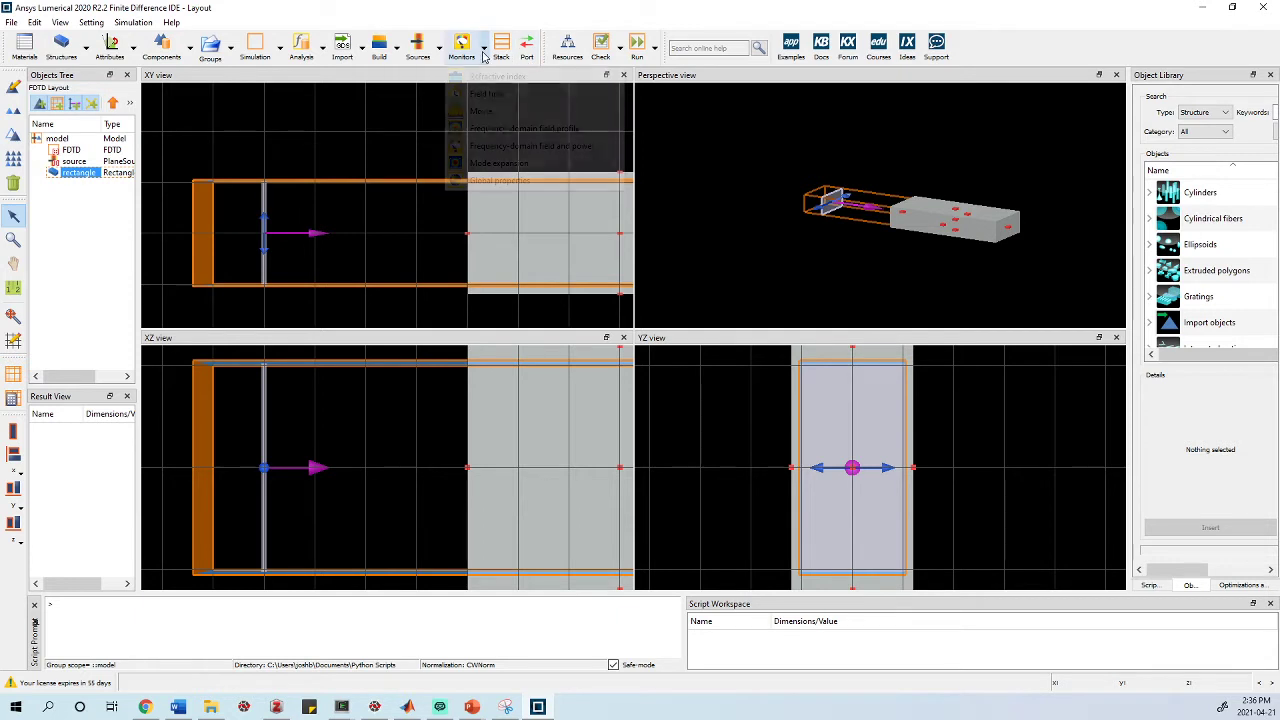
pyautogui.click(446, 242)
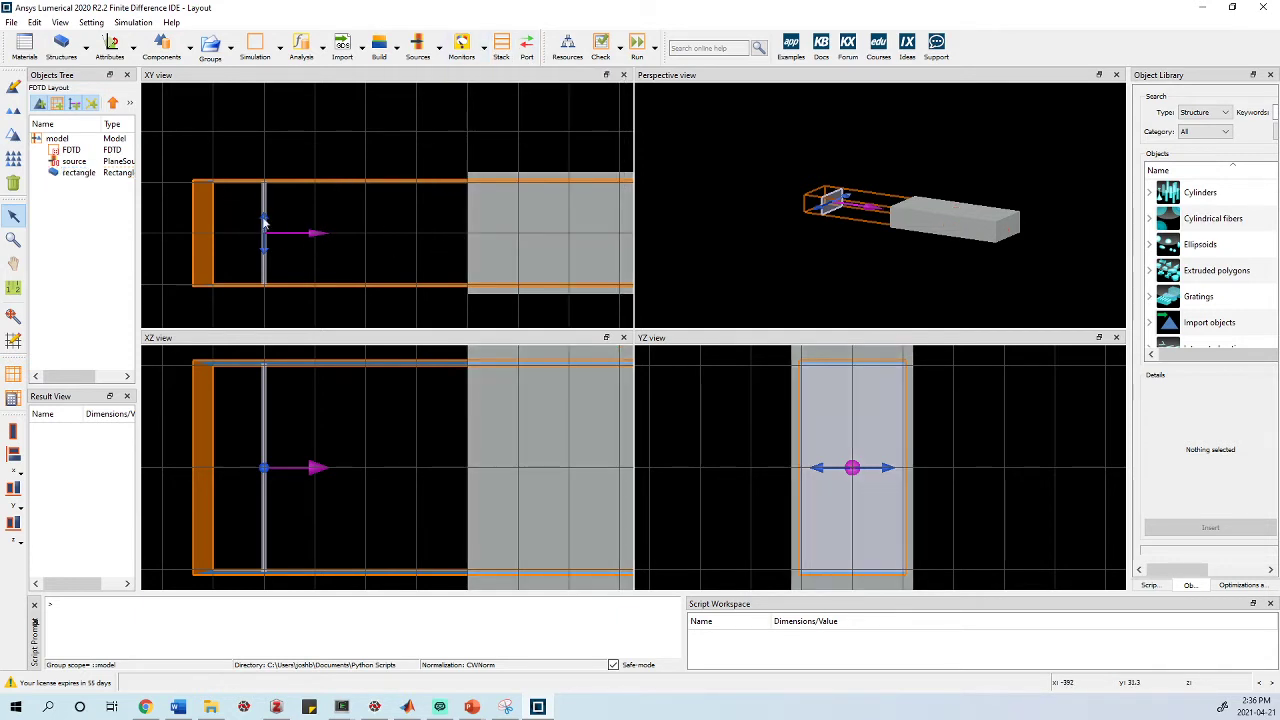
pyautogui.click(487, 50)
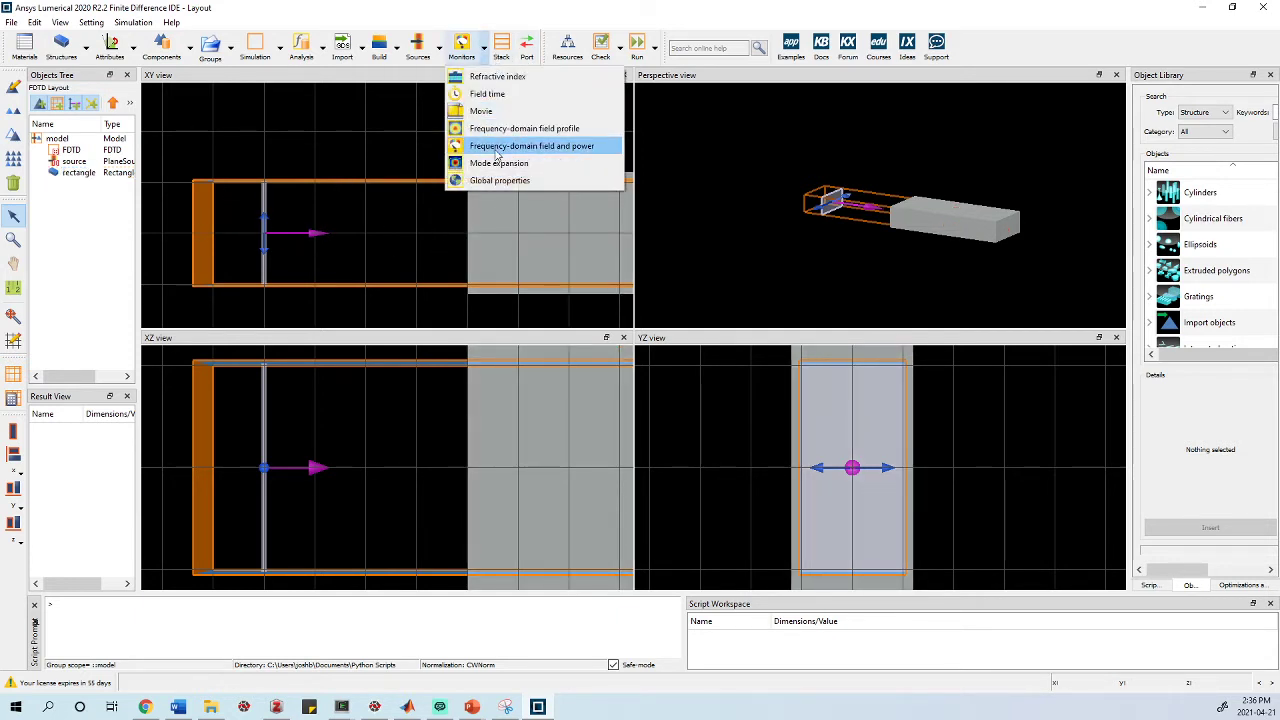
pyautogui.click(497, 149)
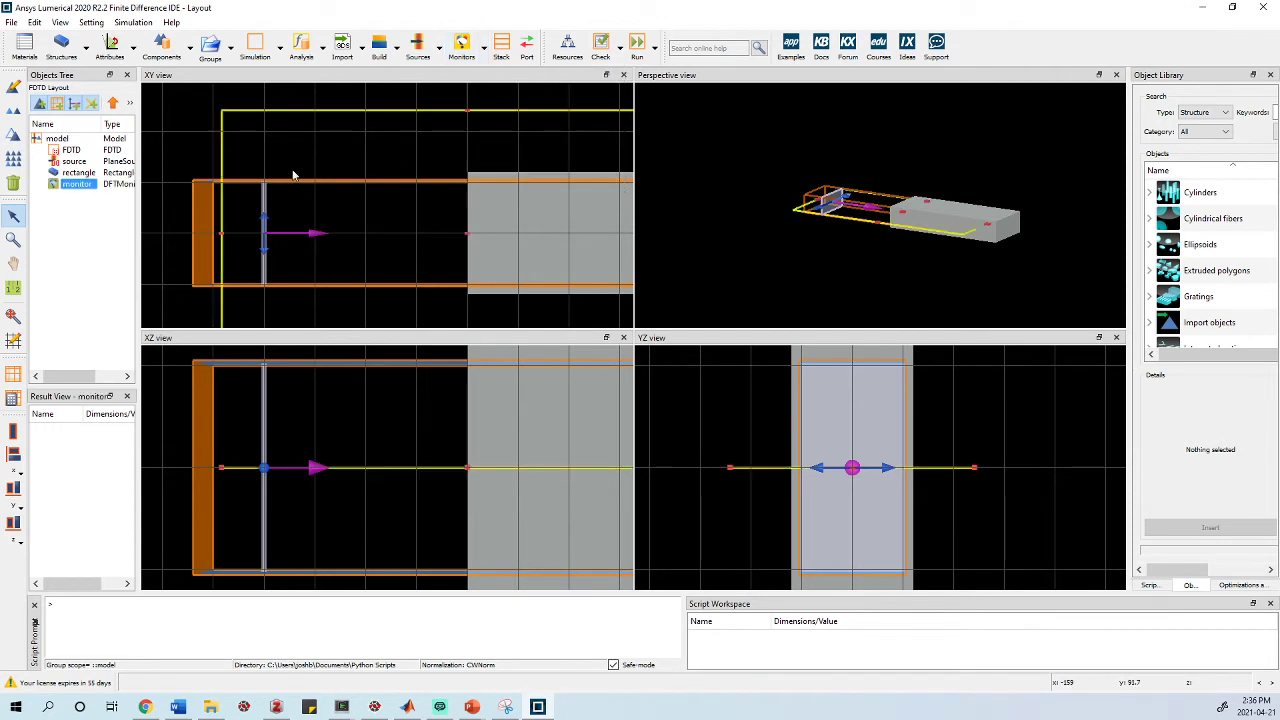
# Step: Open the new monitor's geometry properties and set its monitor type to 2D X-normal
pyautogui.scroll(-3, 386, 206)
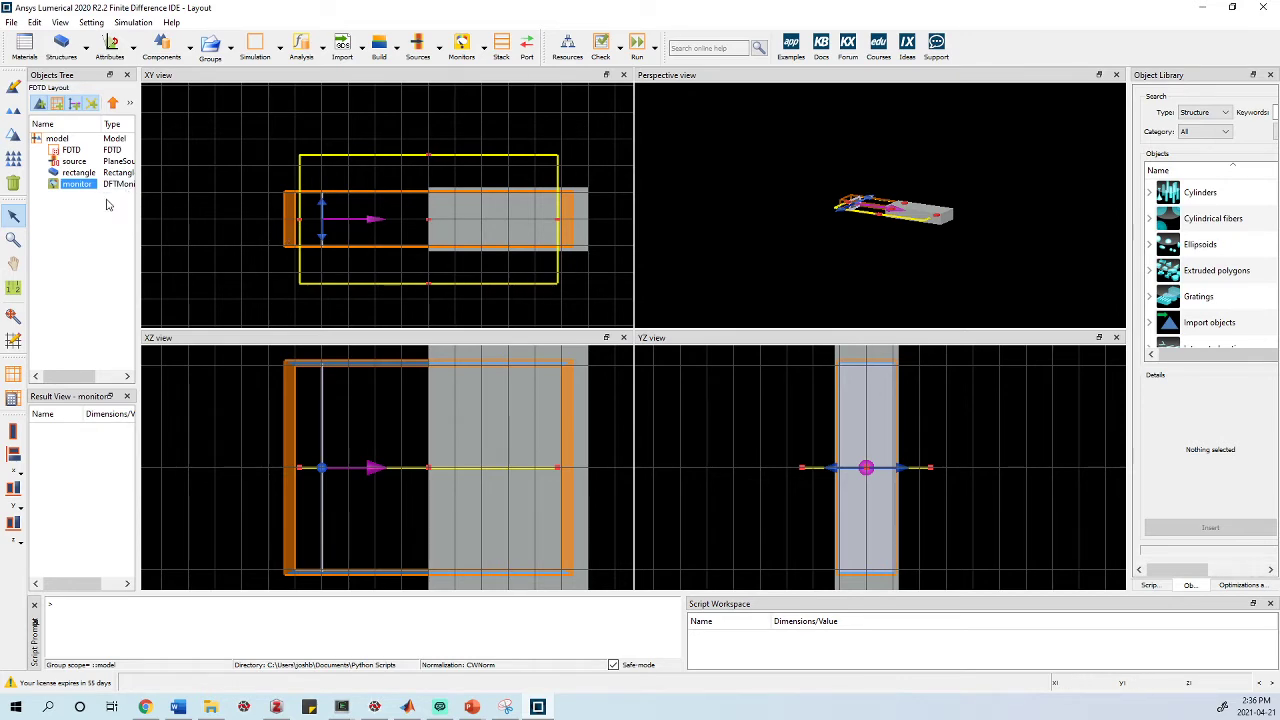
pyautogui.rightClick(74, 185)
pyautogui.click(113, 197)
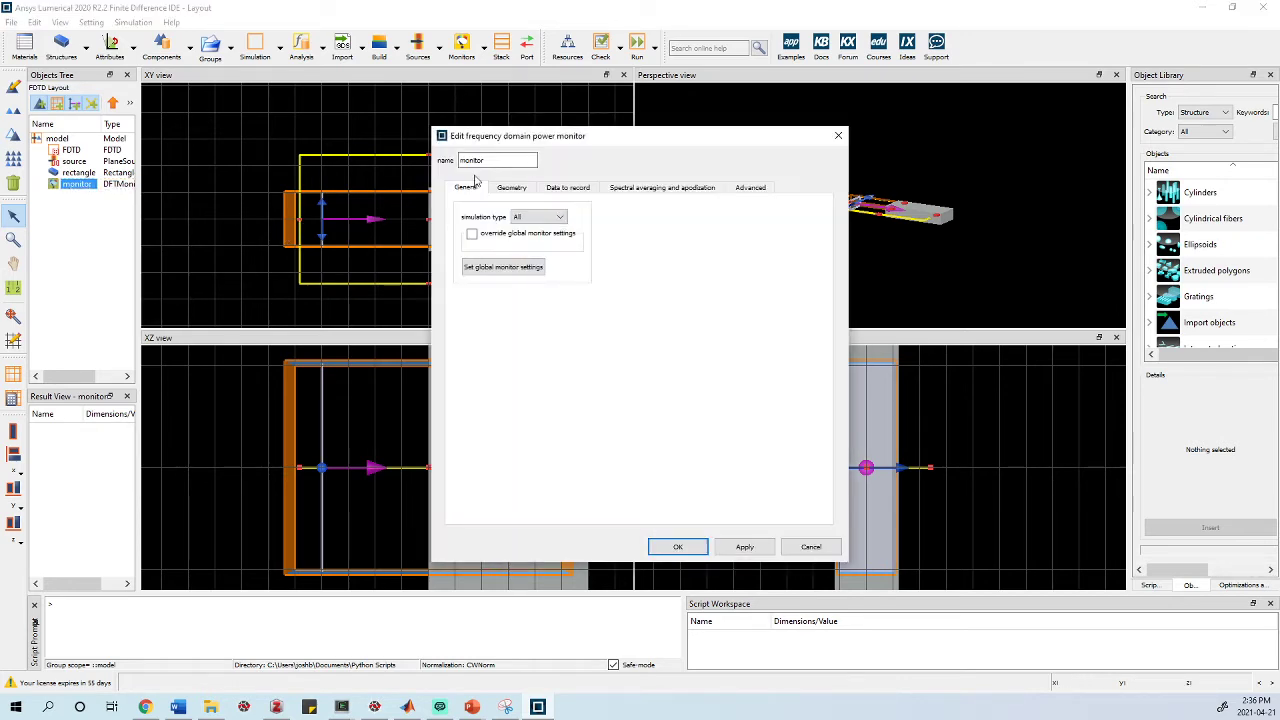
pyautogui.click(511, 188)
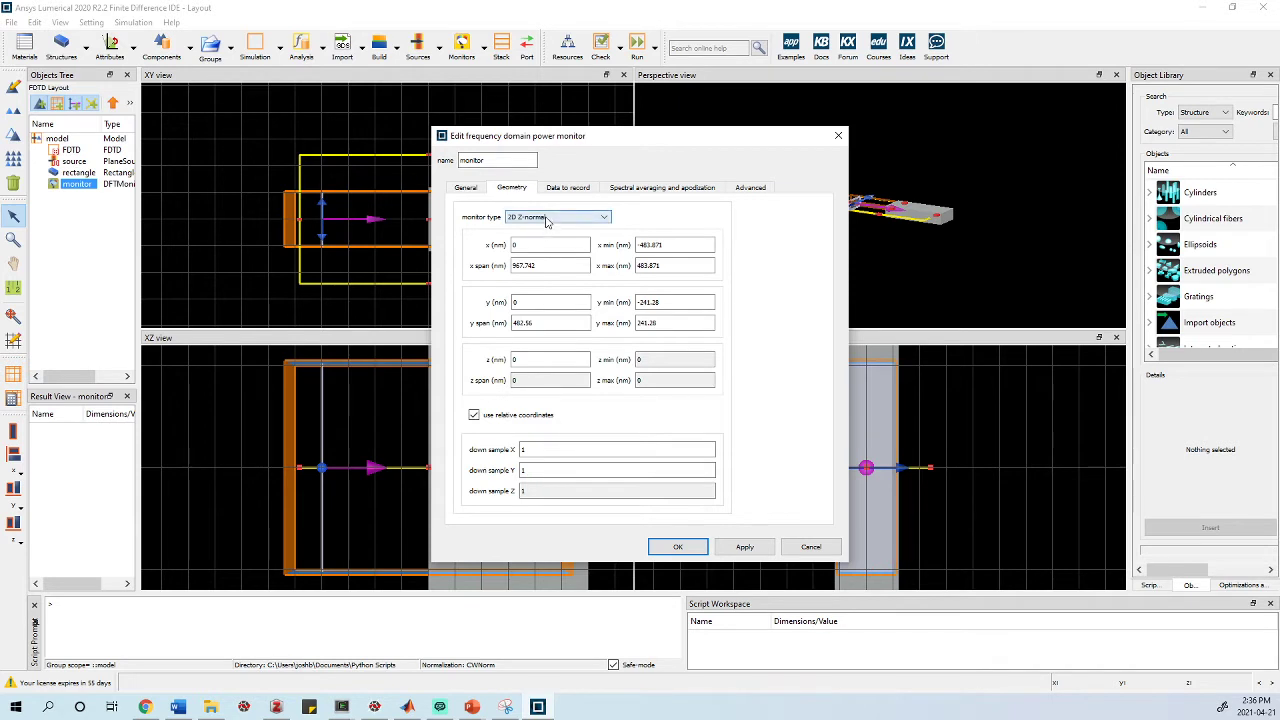
pyautogui.click(550, 218)
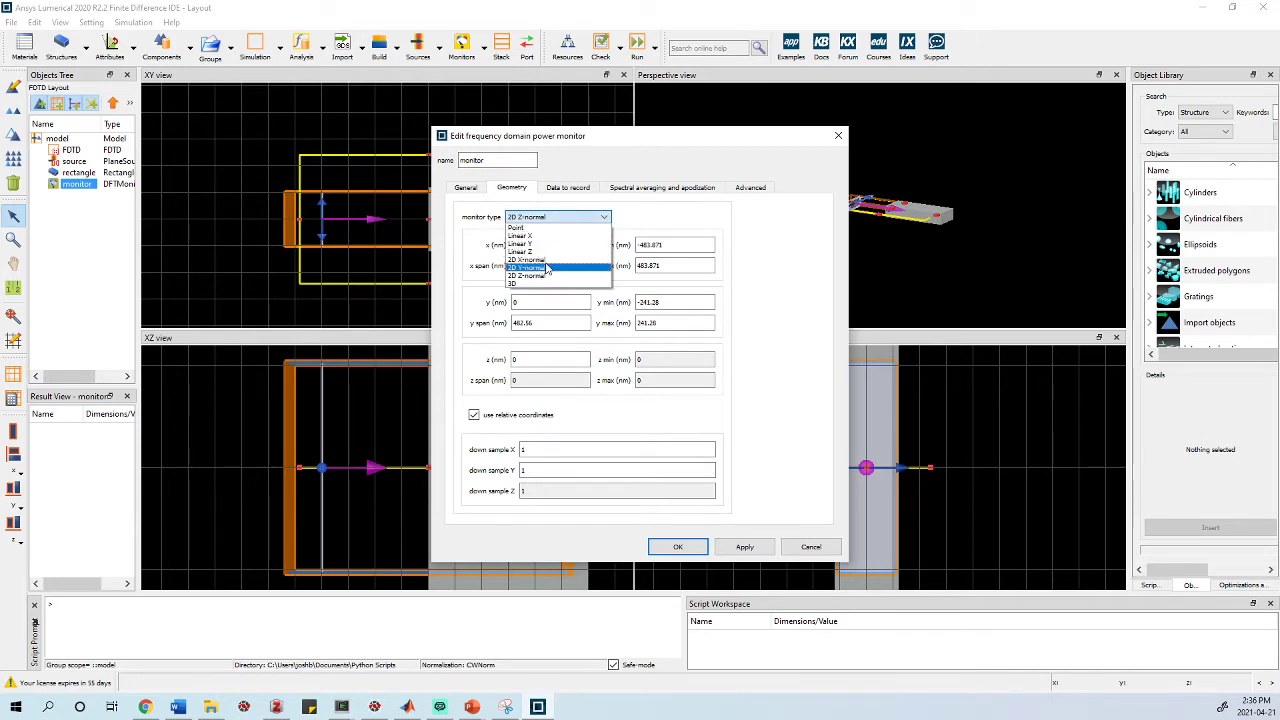
pyautogui.click(527, 259)
# Step: Set the monitor's x position to -450 nm and its y span and z span to 200 nm
pyautogui.click(545, 245)
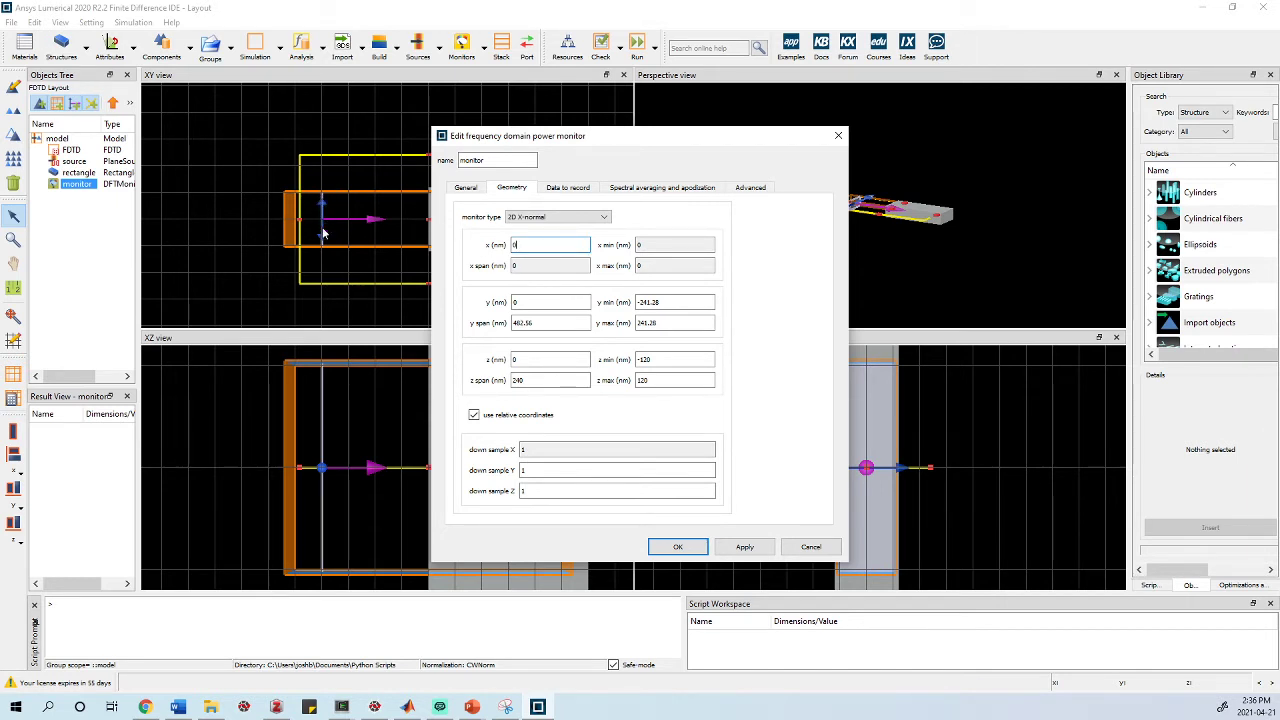
pyautogui.doubleClick(520, 245)
pyautogui.press('BackSpace')
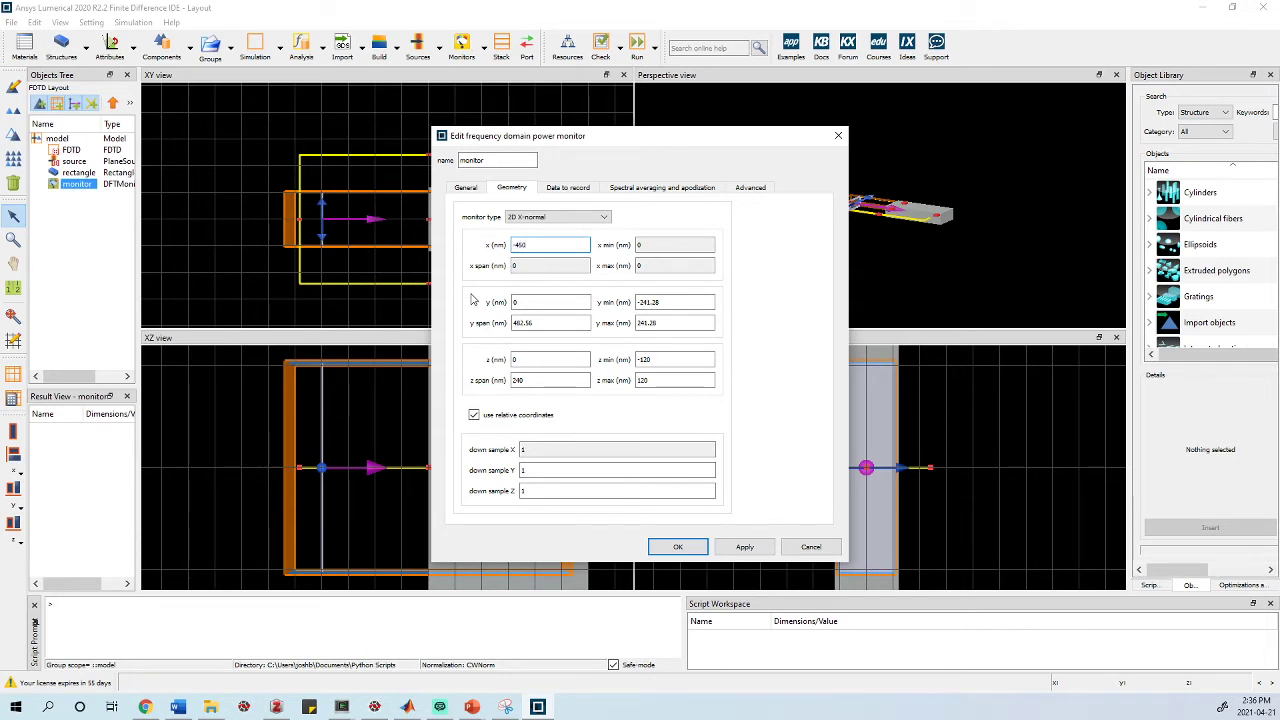
pyautogui.click(563, 322)
pyautogui.write('200')
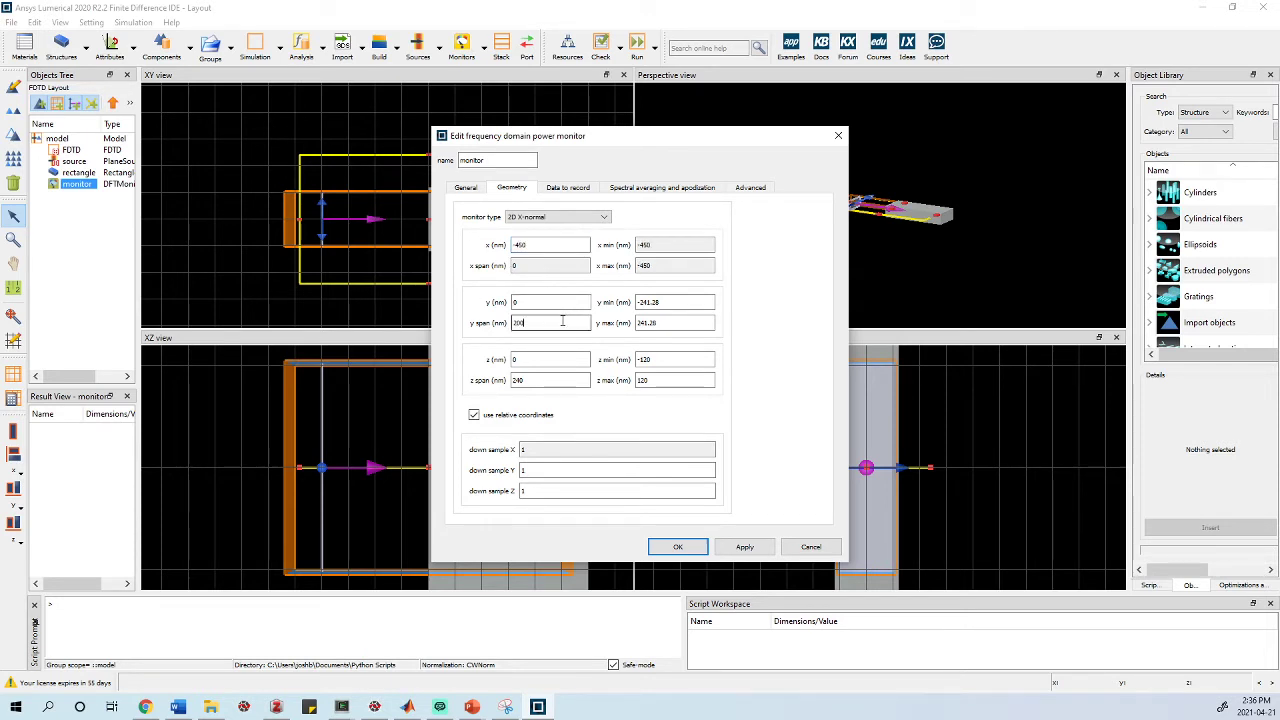
pyautogui.click(525, 380)
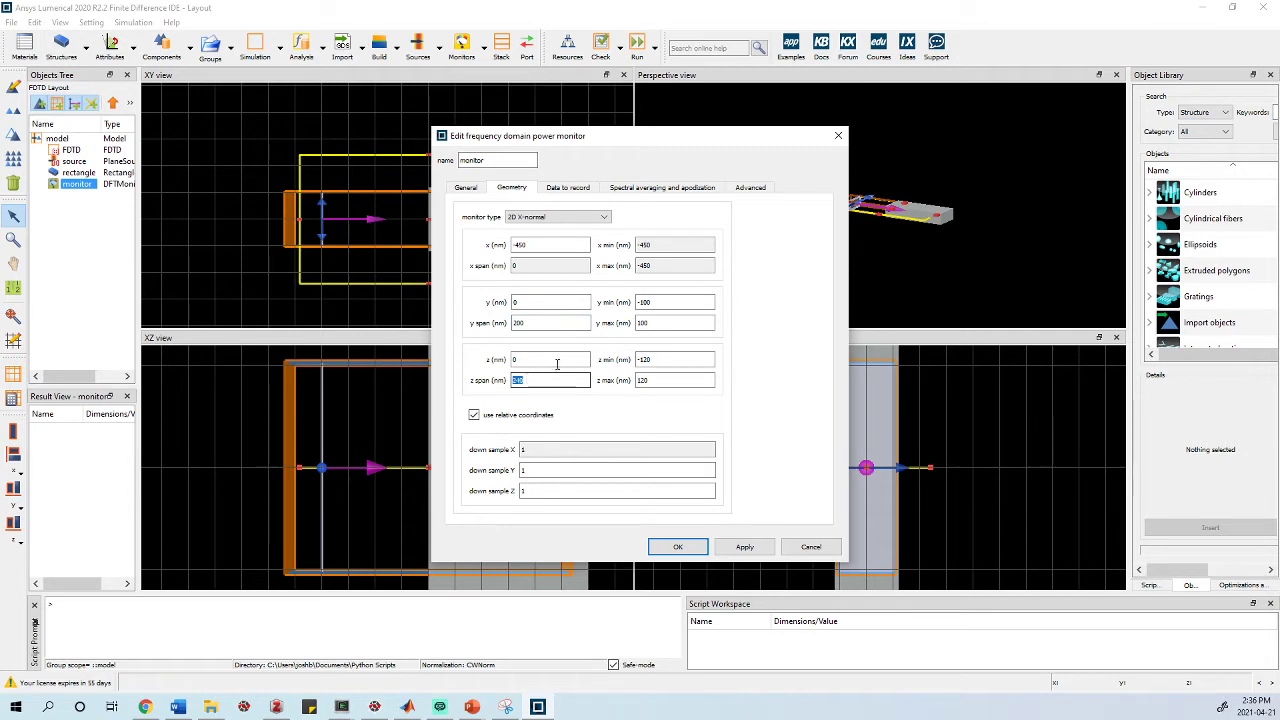
pyautogui.doubleClick(525, 380)
pyautogui.write('200')
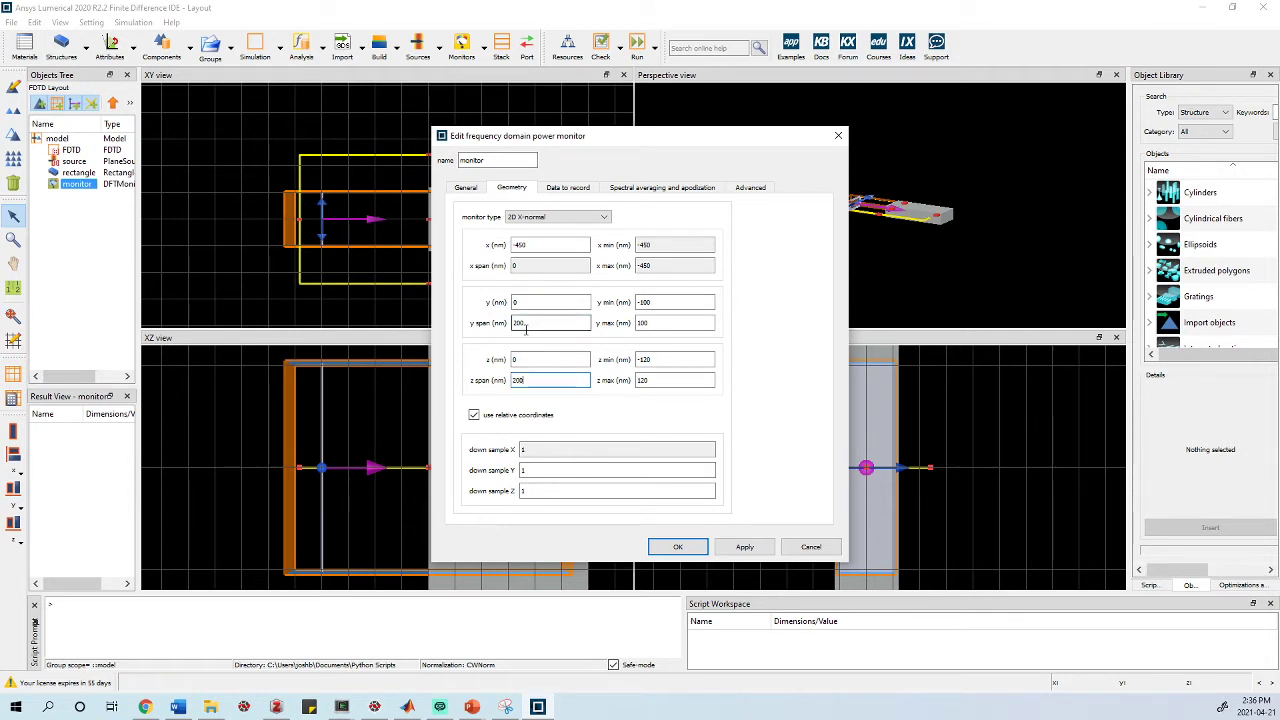
# Step: Set the global monitor settings to 40 frequency points and accept the power monitor's properties
pyautogui.click(570, 190)
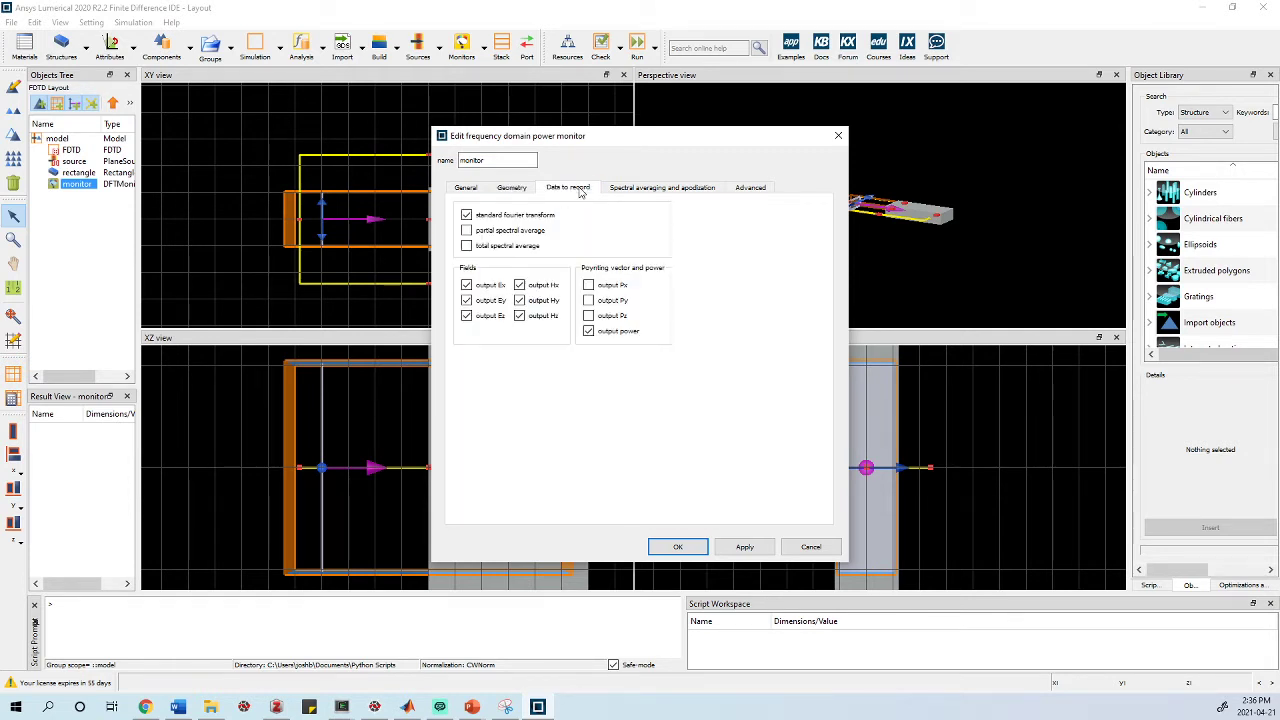
pyautogui.click(656, 190)
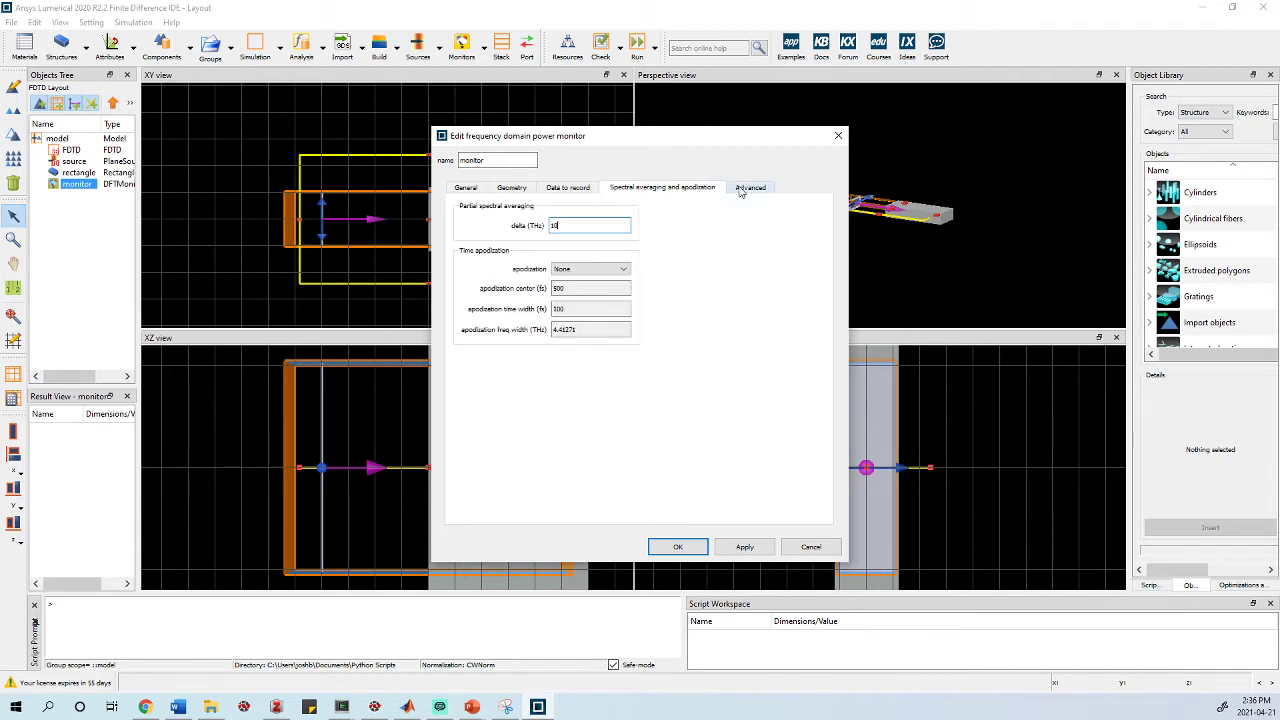
pyautogui.click(742, 190)
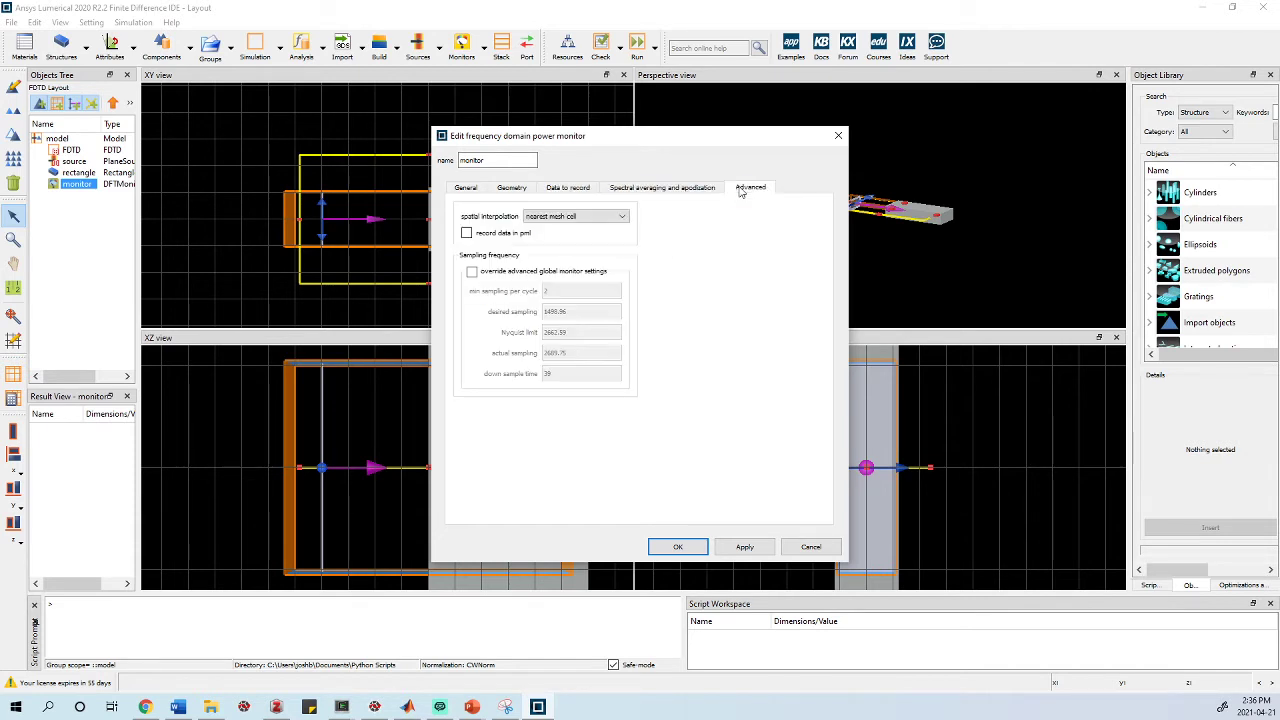
pyautogui.click(496, 190)
pyautogui.click(466, 189)
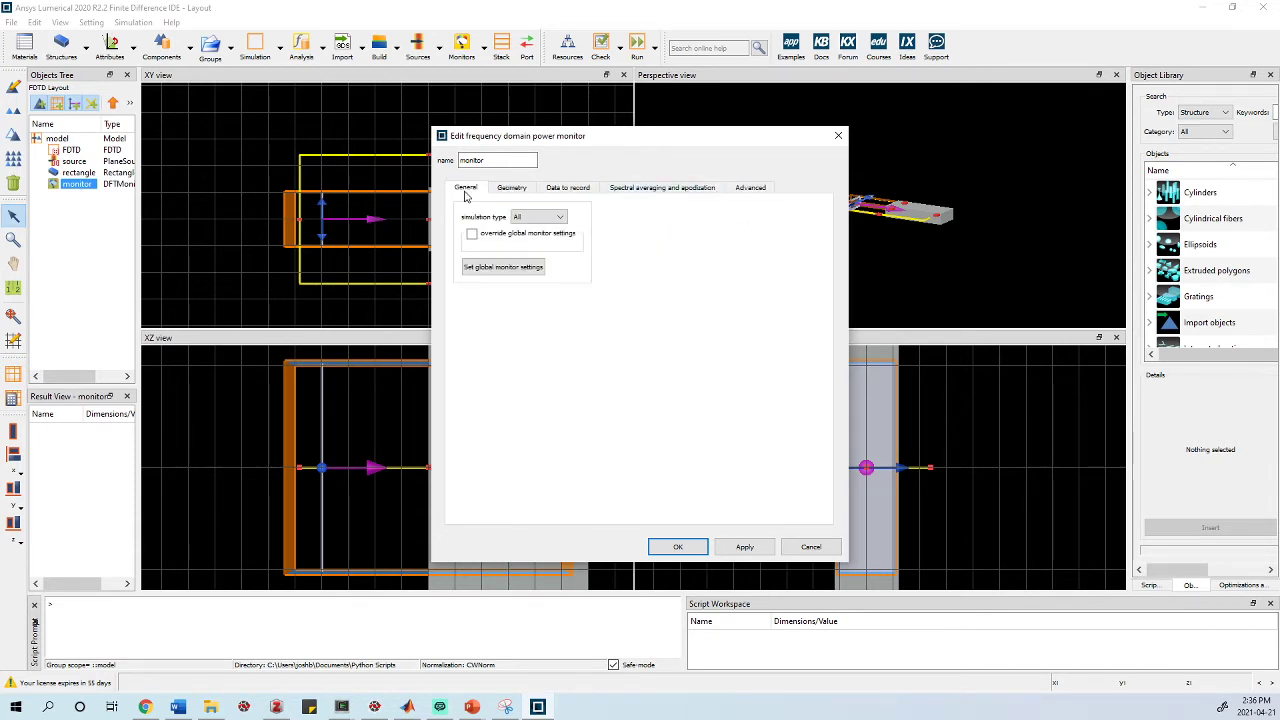
pyautogui.click(515, 270)
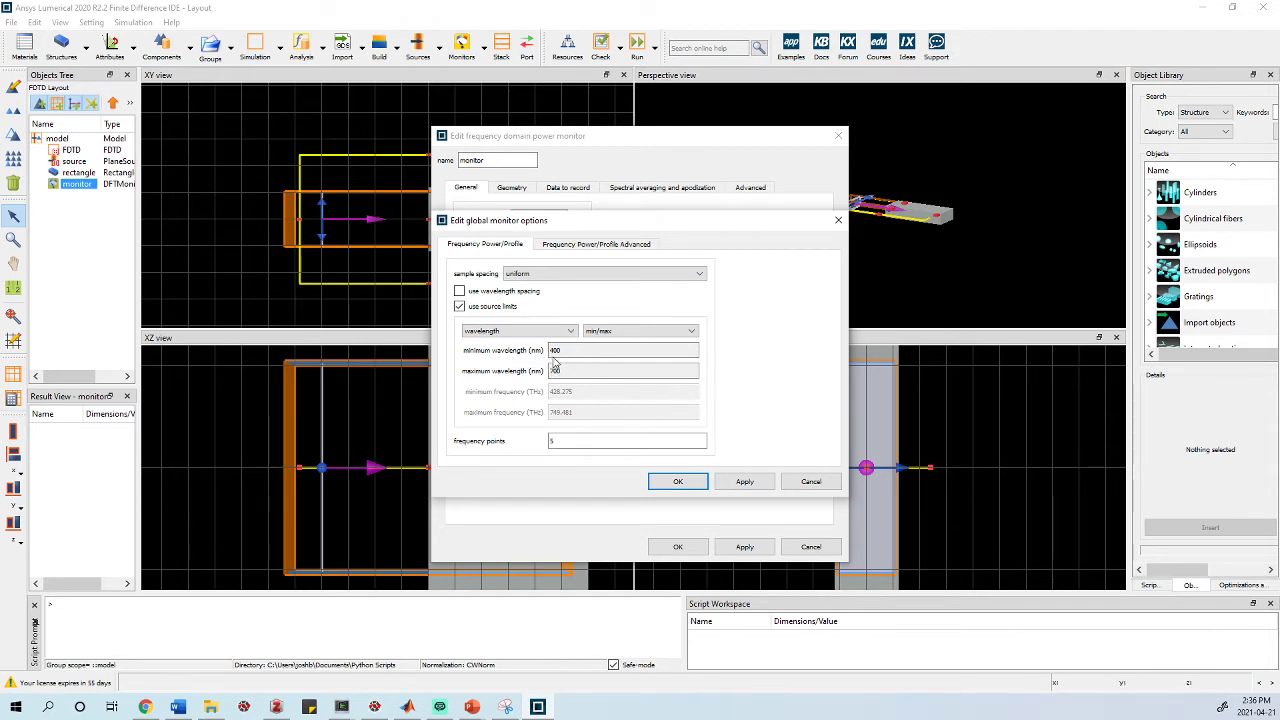
pyautogui.doubleClick(565, 442)
pyautogui.write('1')
pyautogui.click(578, 440)
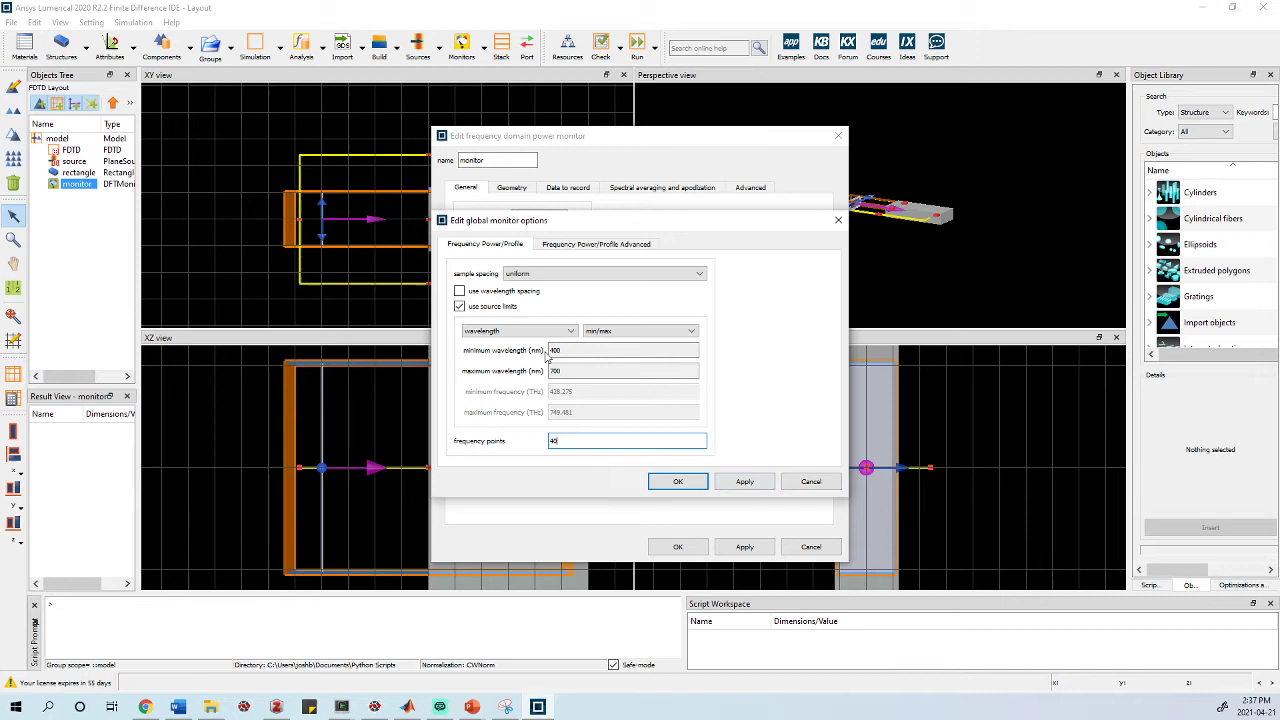
pyautogui.click(744, 482)
pyautogui.click(690, 484)
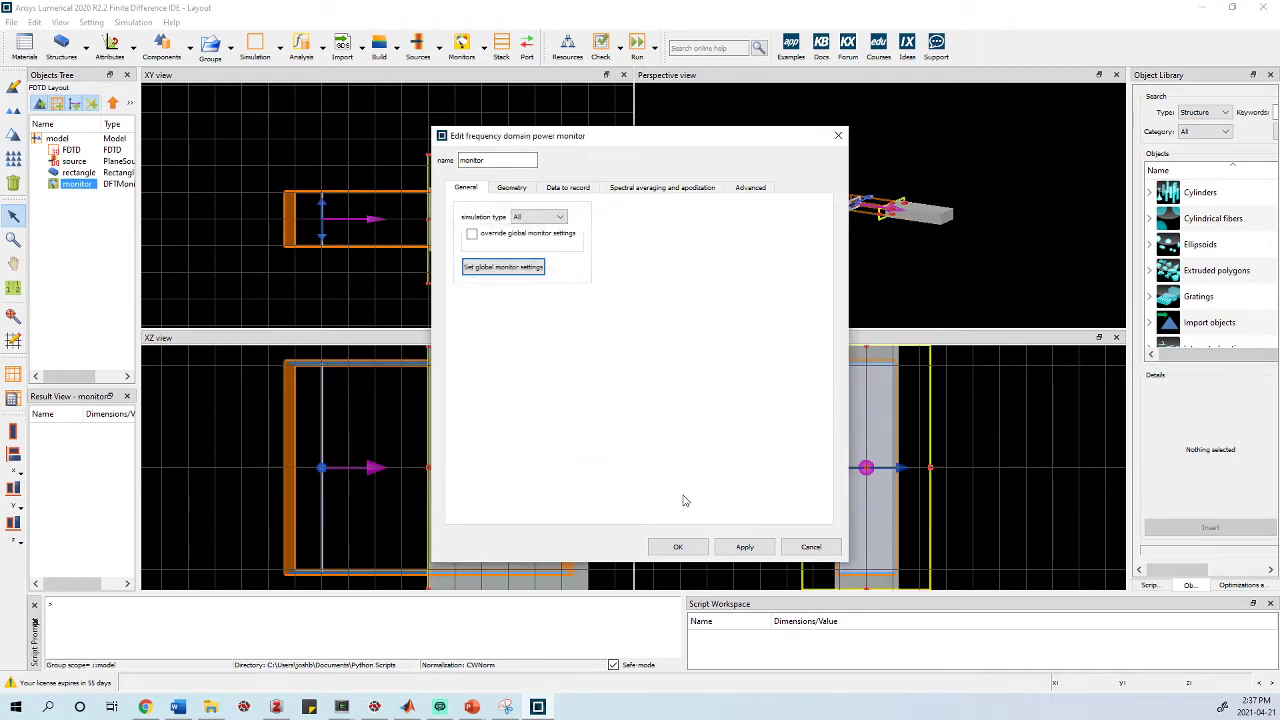
pyautogui.click(688, 548)
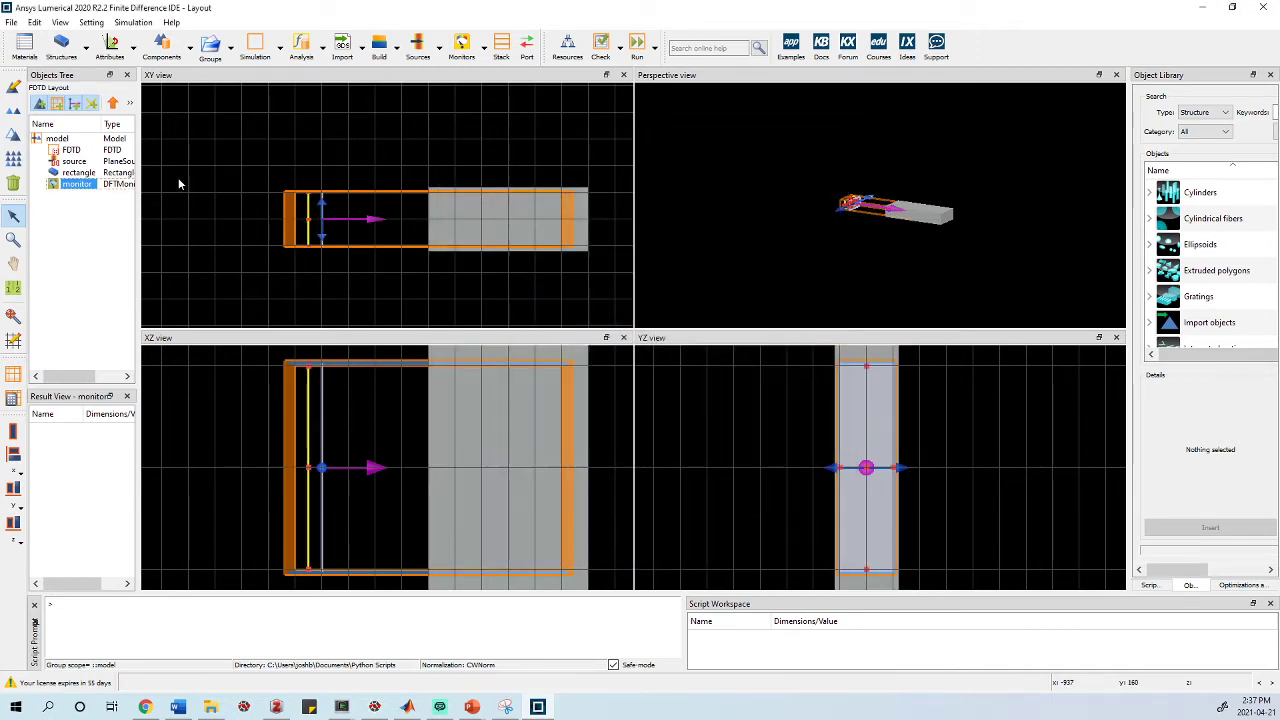
# Step: Reopen the power monitor and check its global wavelength limits and frequency points
pyautogui.rightClick(70, 186)
pyautogui.click(100, 197)
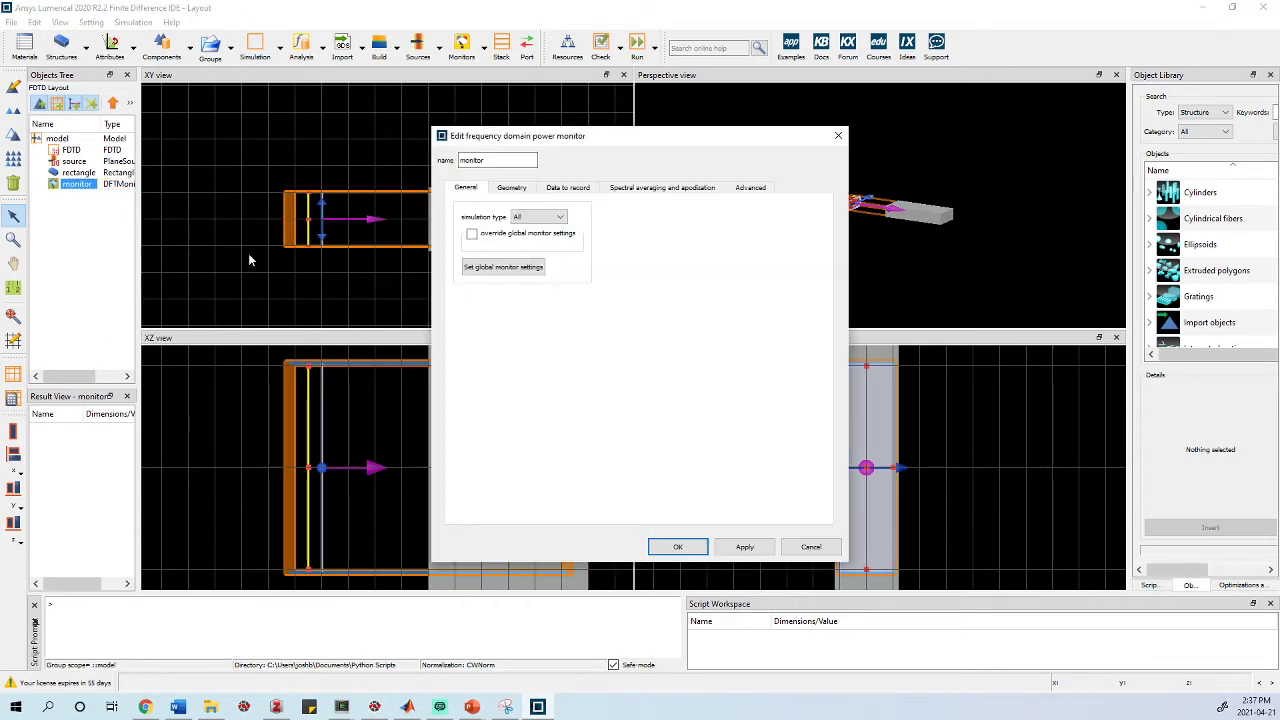
pyautogui.click(501, 267)
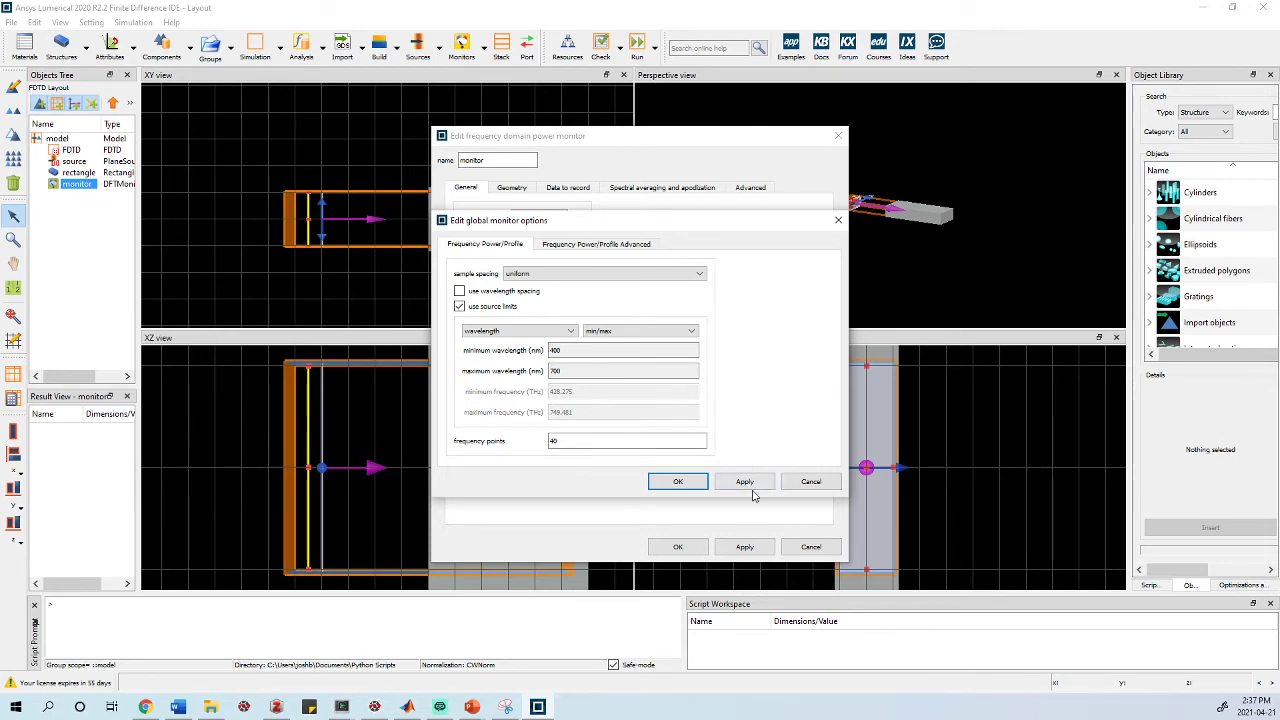
pyautogui.click(677, 481)
pyautogui.click(677, 546)
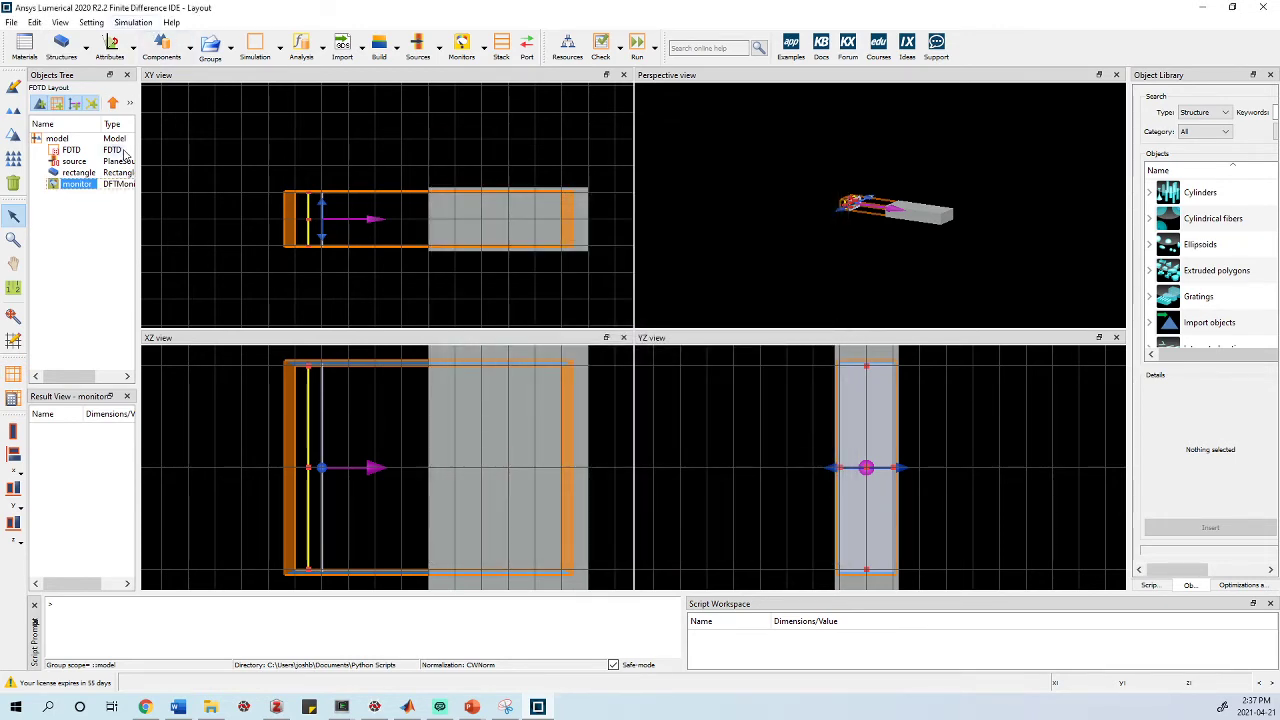
# Step: Set the plane wave source's start wavelength to 200 nm and apply the change
pyautogui.click(82, 162)
pyautogui.rightClick(82, 162)
pyautogui.click(130, 175)
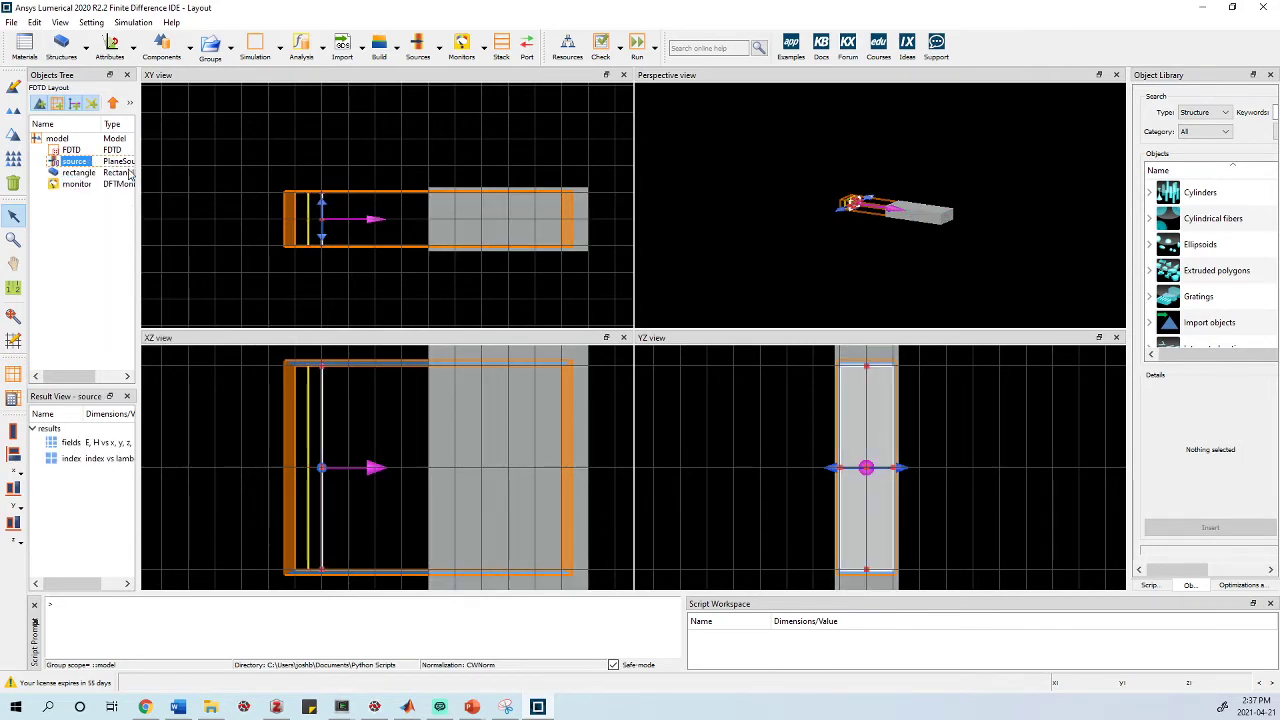
pyautogui.click(540, 154)
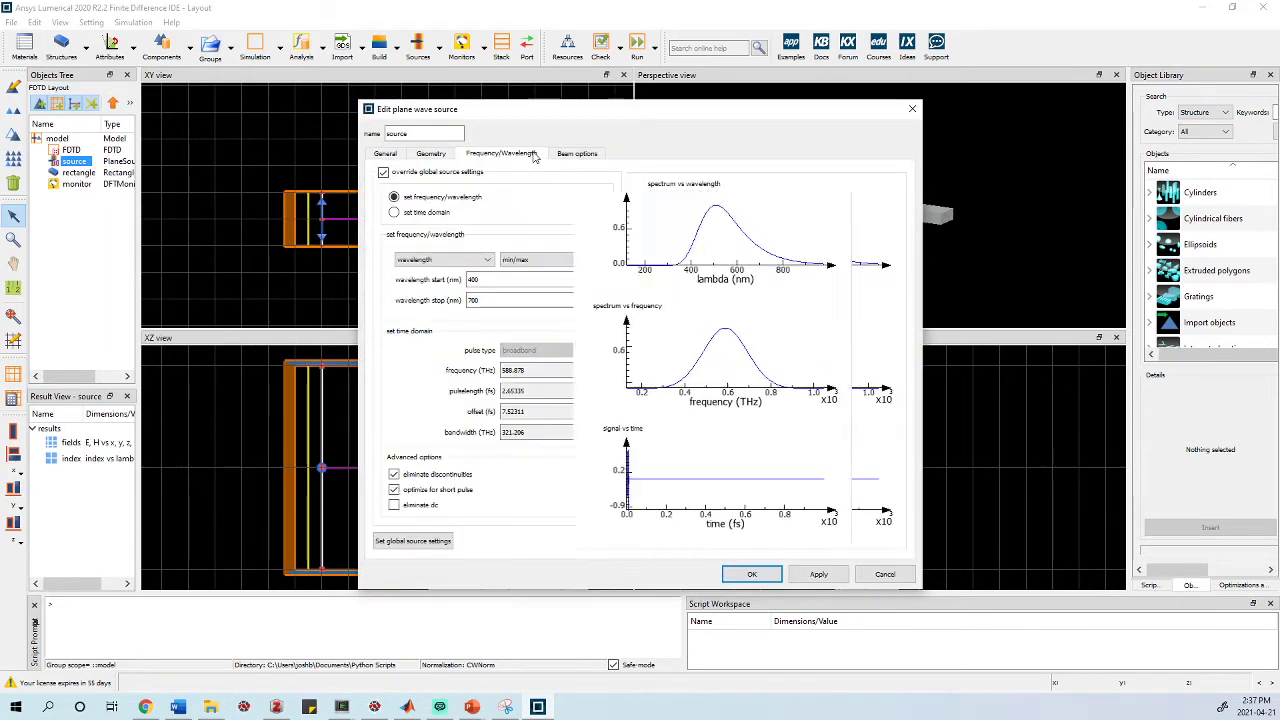
pyautogui.doubleClick(471, 279)
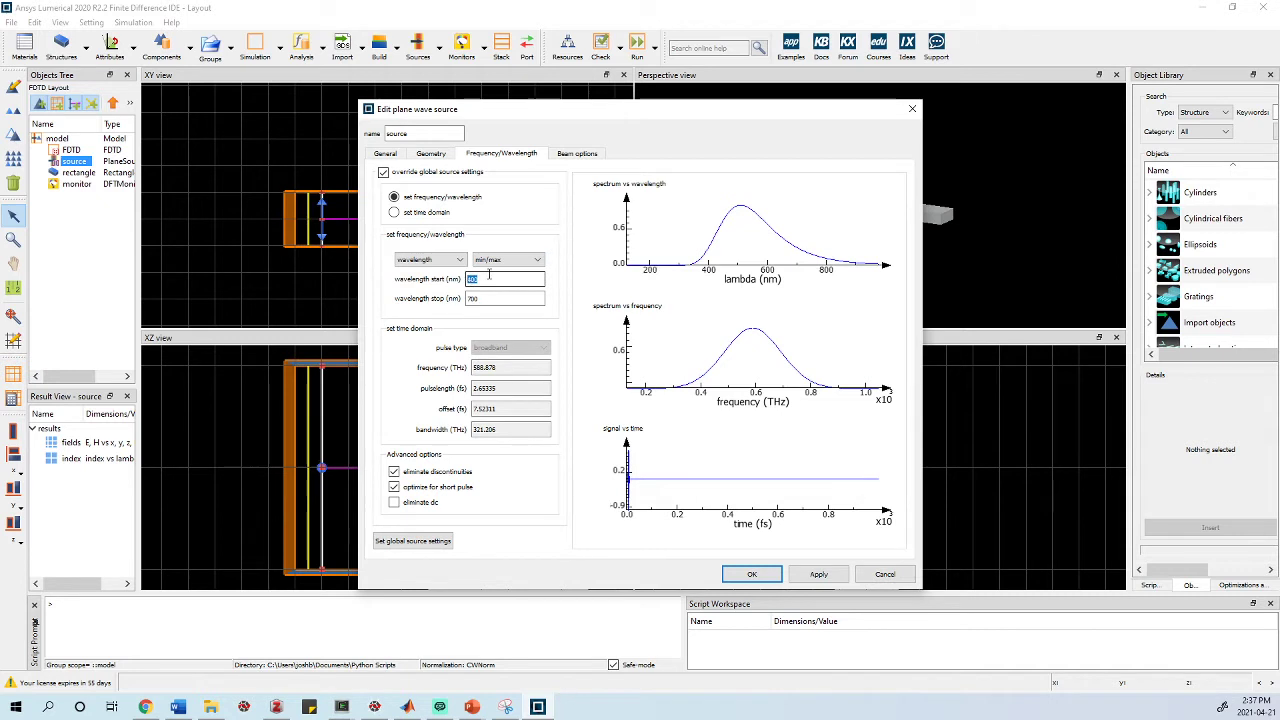
pyautogui.click(431, 282)
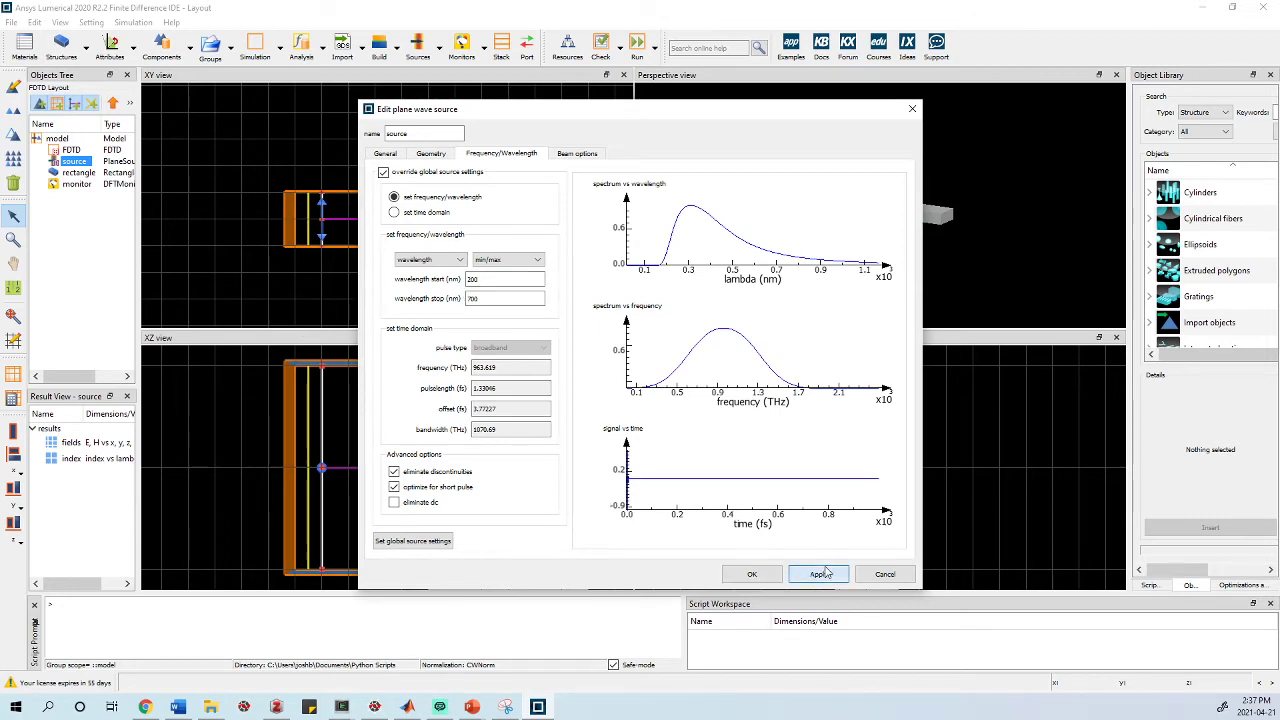
pyautogui.click(752, 574)
# Step: Check in the power monitor's global settings that the wavelength limits follow the source's range
pyautogui.rightClick(62, 184)
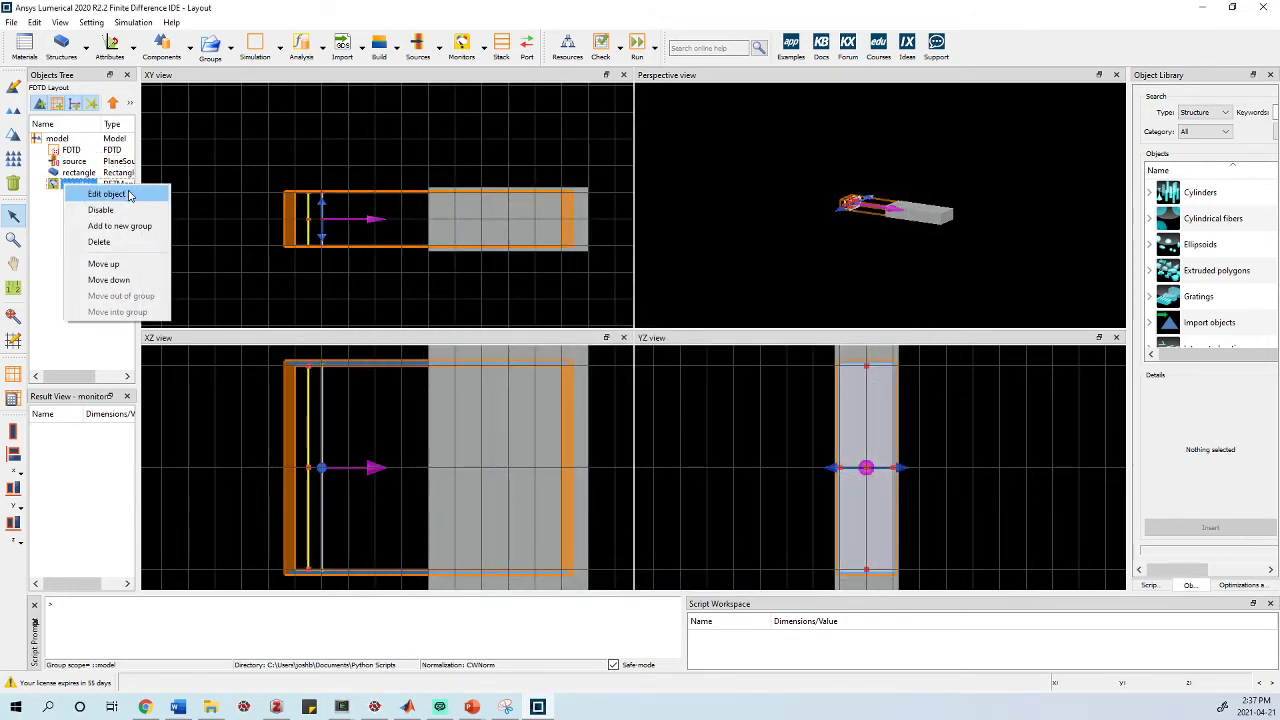
pyautogui.click(95, 194)
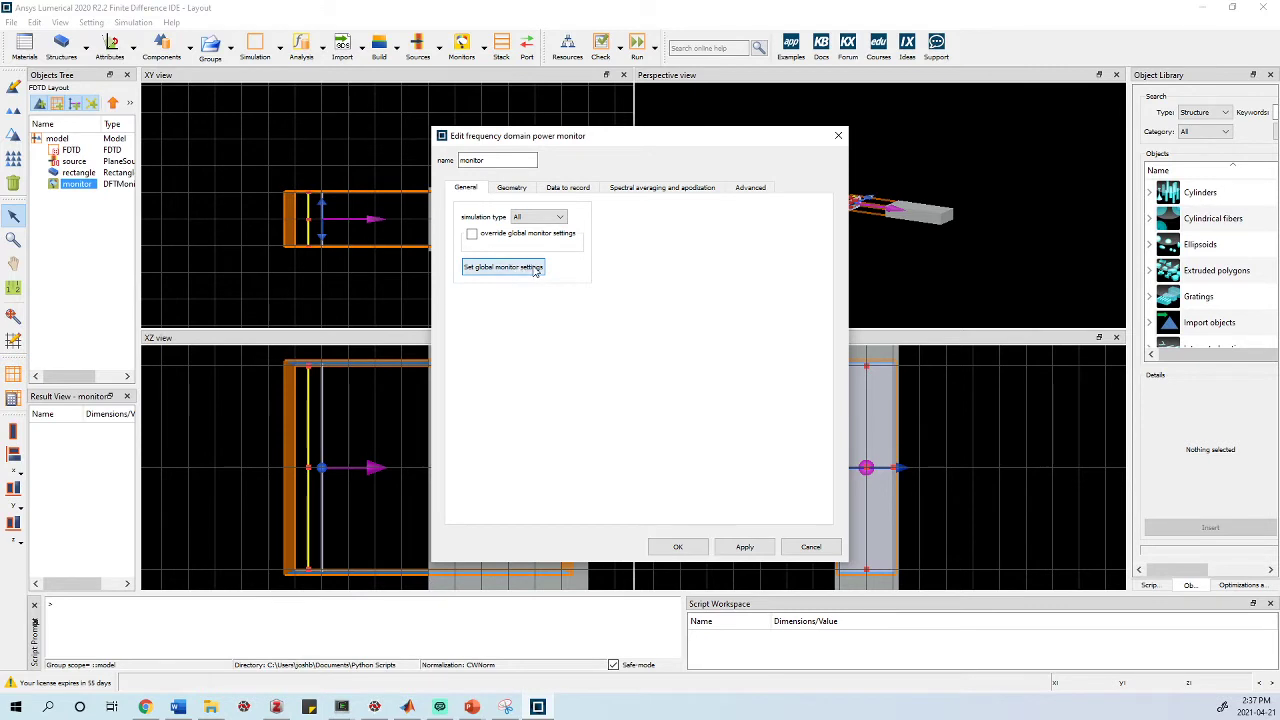
pyautogui.click(500, 267)
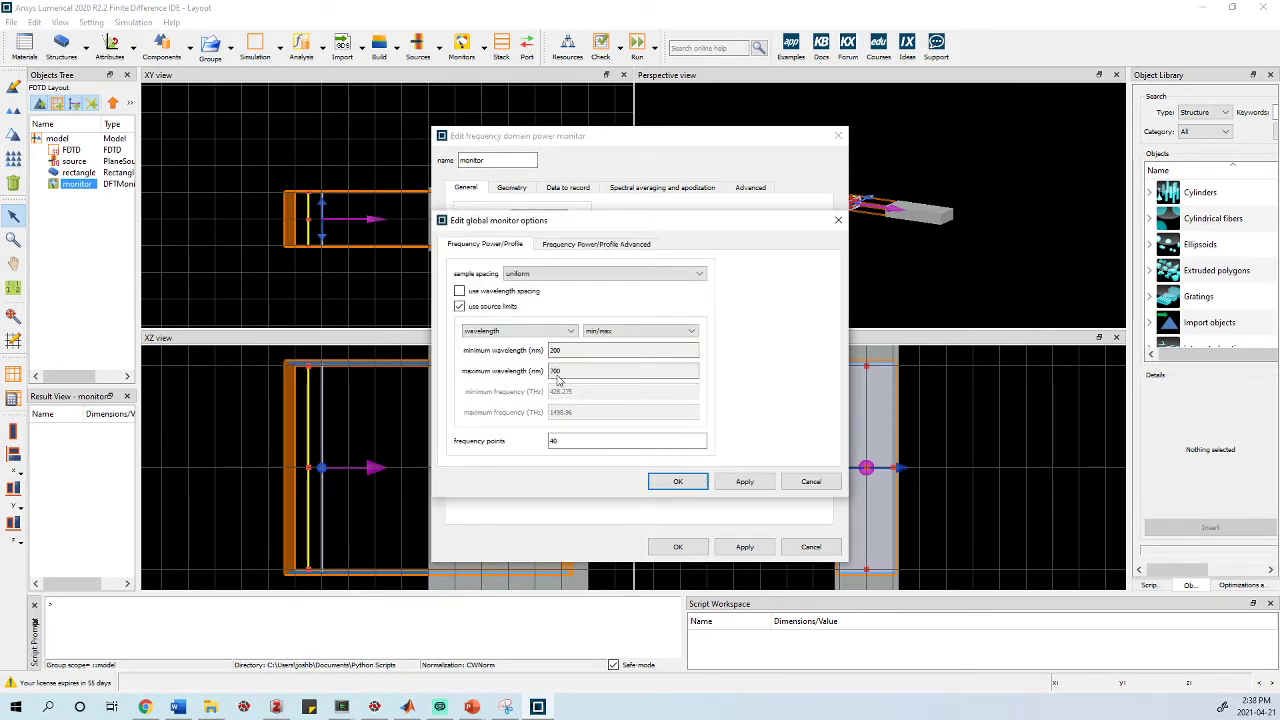
pyautogui.write('700')
pyautogui.click(740, 481)
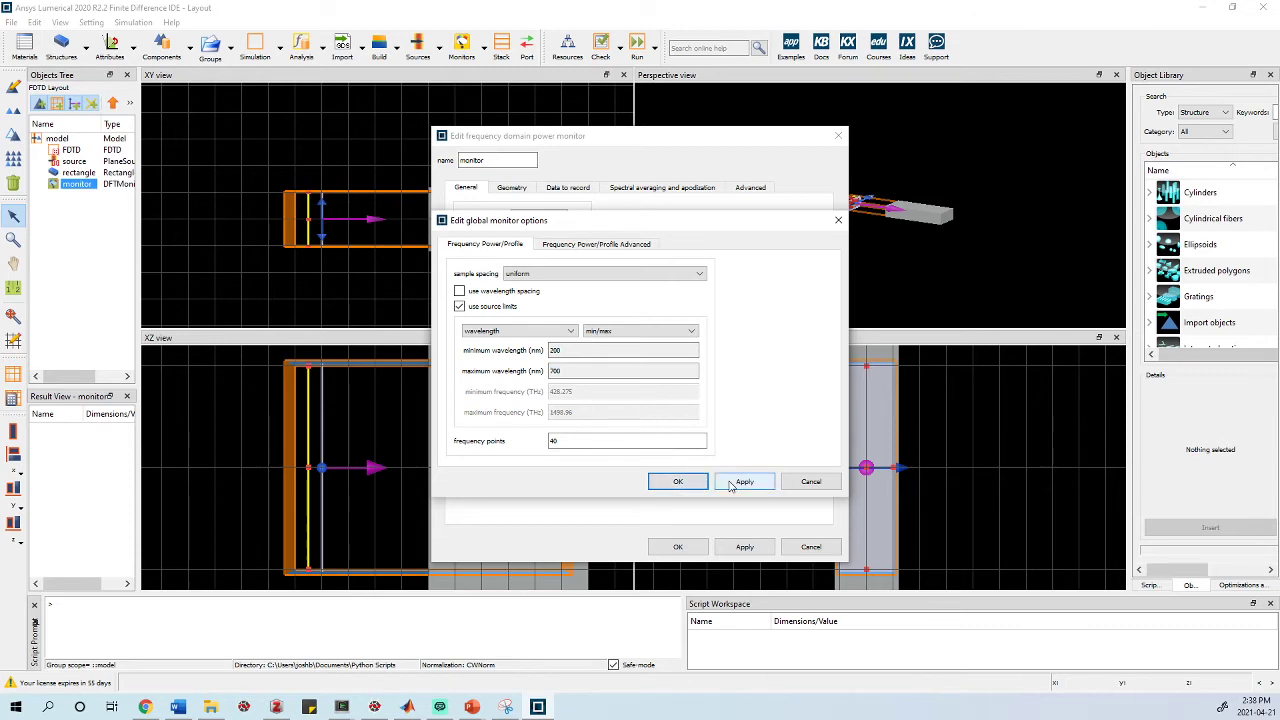
pyautogui.click(679, 482)
pyautogui.click(678, 546)
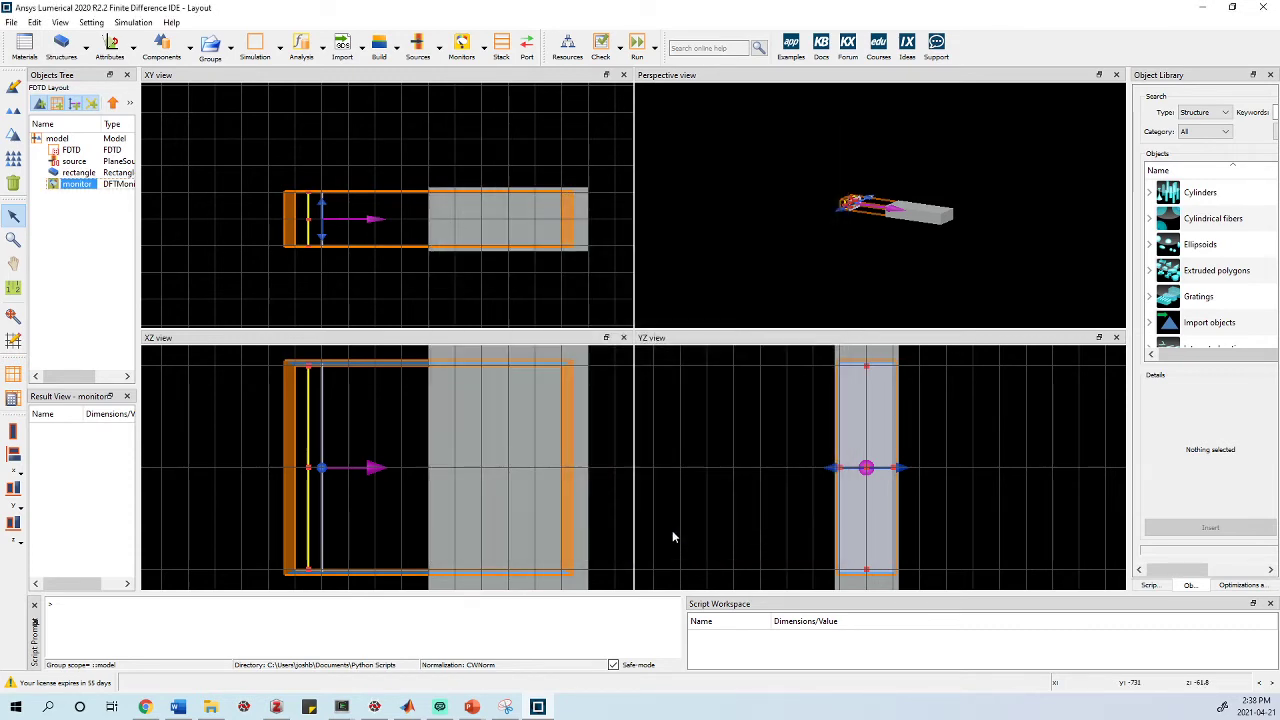
# Step: Add a movie monitor to the model
pyautogui.click(483, 46)
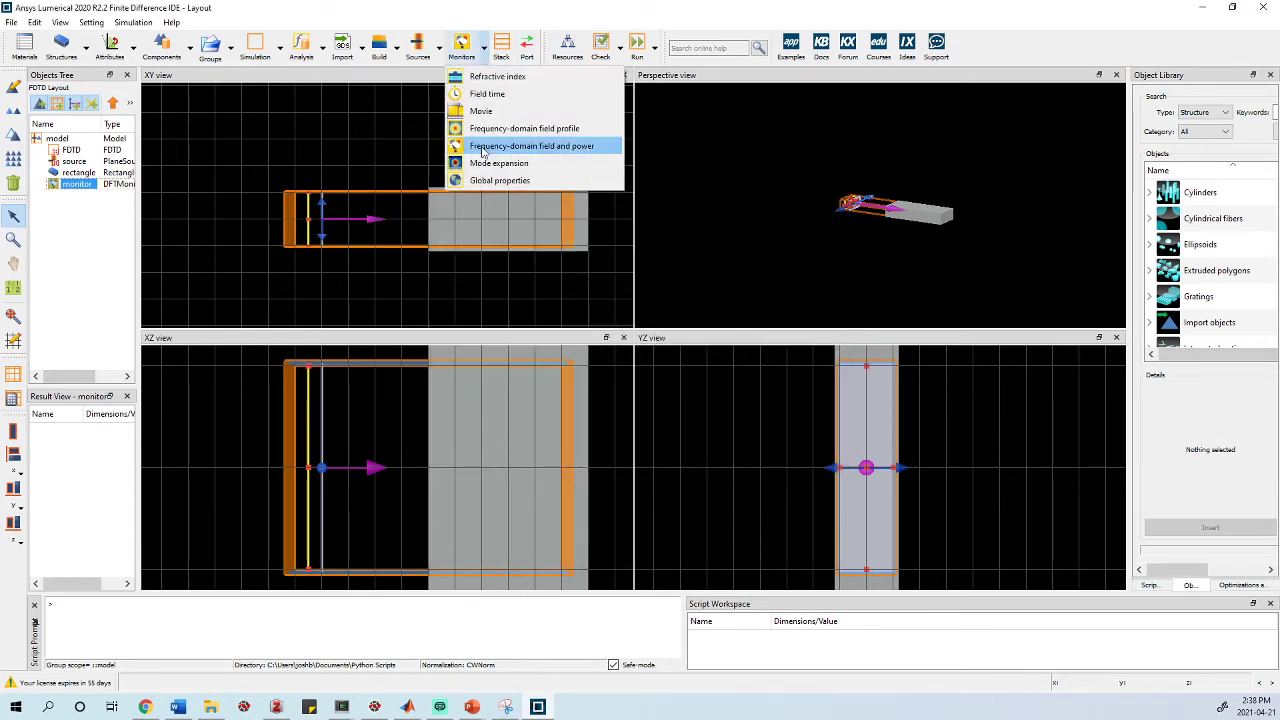
pyautogui.click(492, 114)
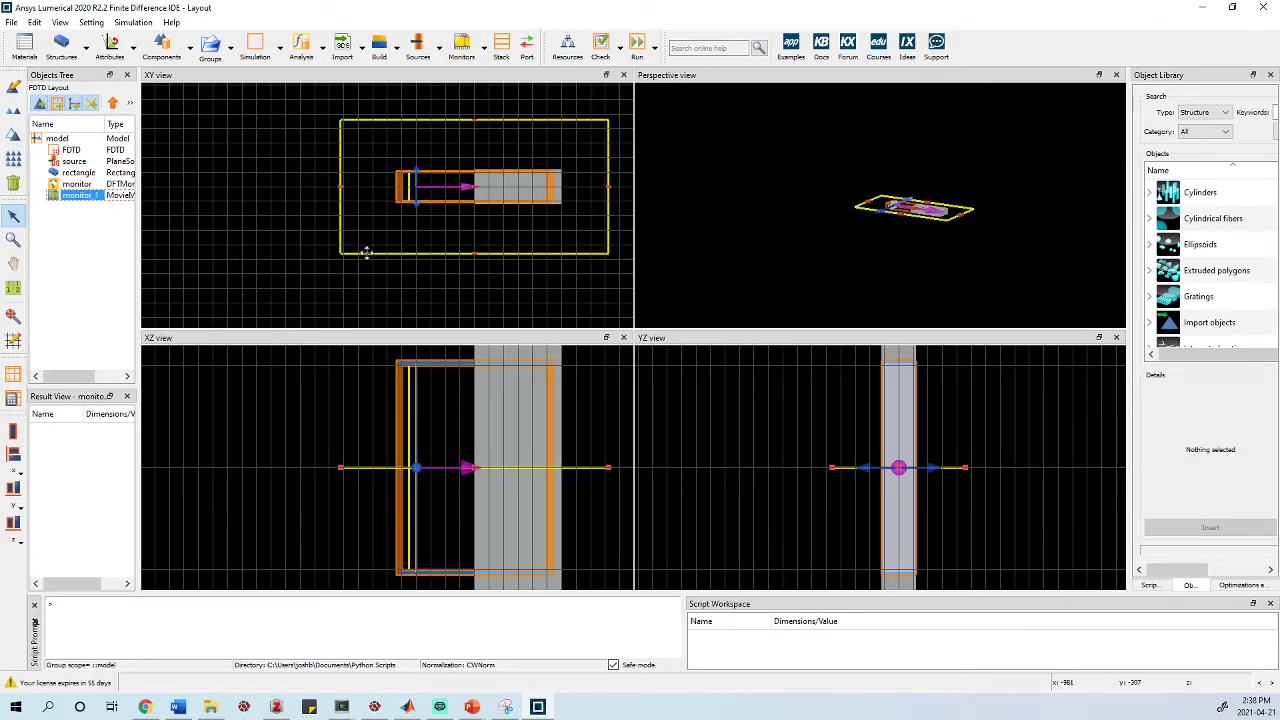
pyautogui.scroll(1, 537, 162)
pyautogui.scroll(-3, 538, 186)
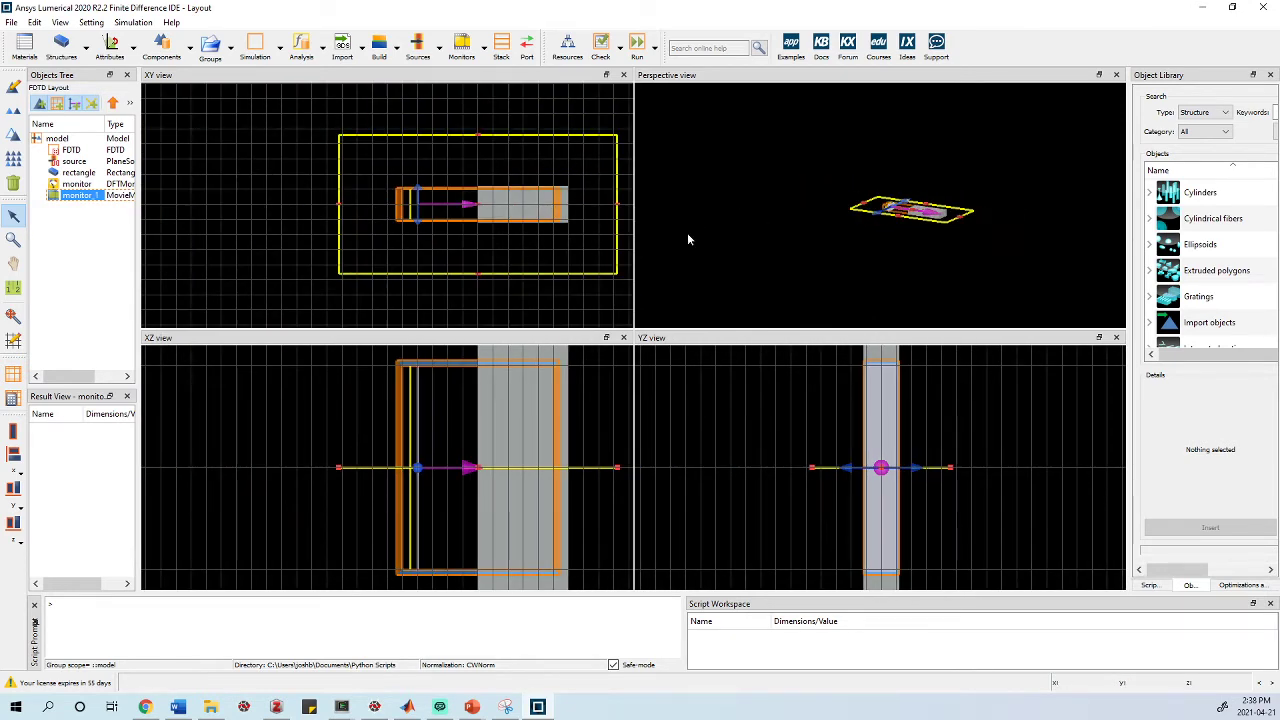
pyautogui.scroll(-1, 506, 271)
pyautogui.scroll(3, 583, 251)
pyautogui.scroll(-2, 589, 269)
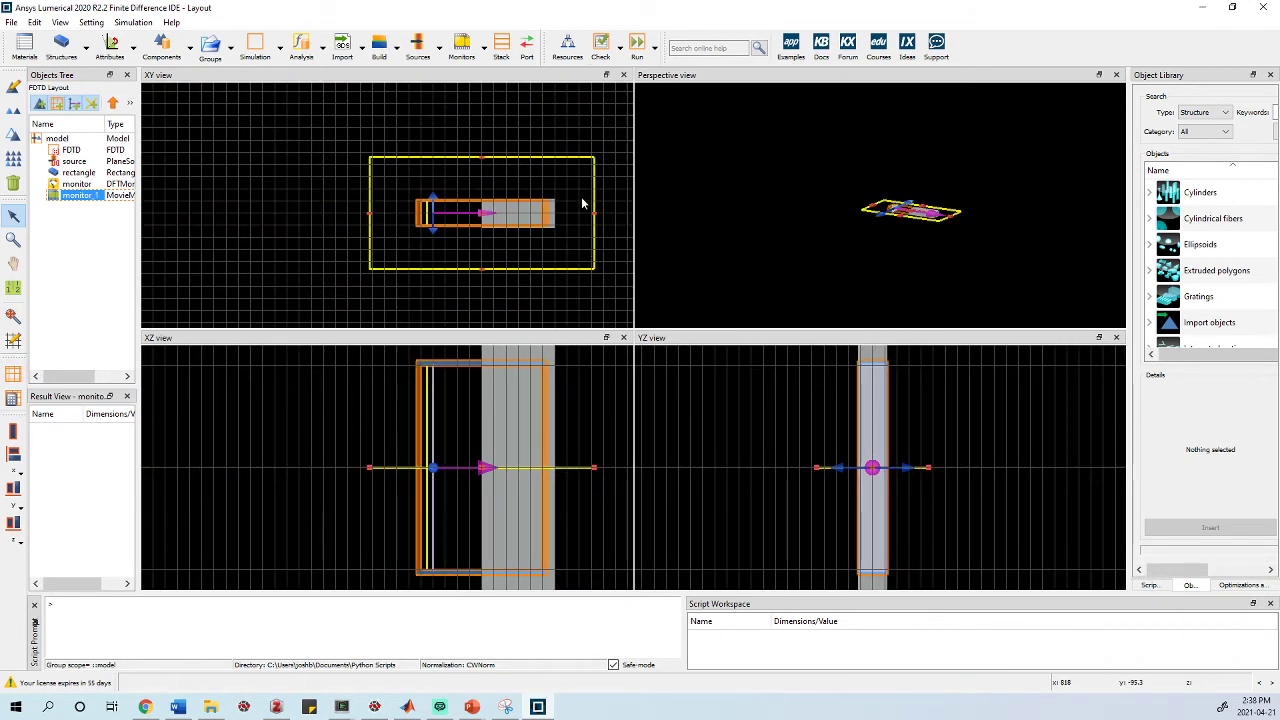
pyautogui.scroll(1, 617, 214)
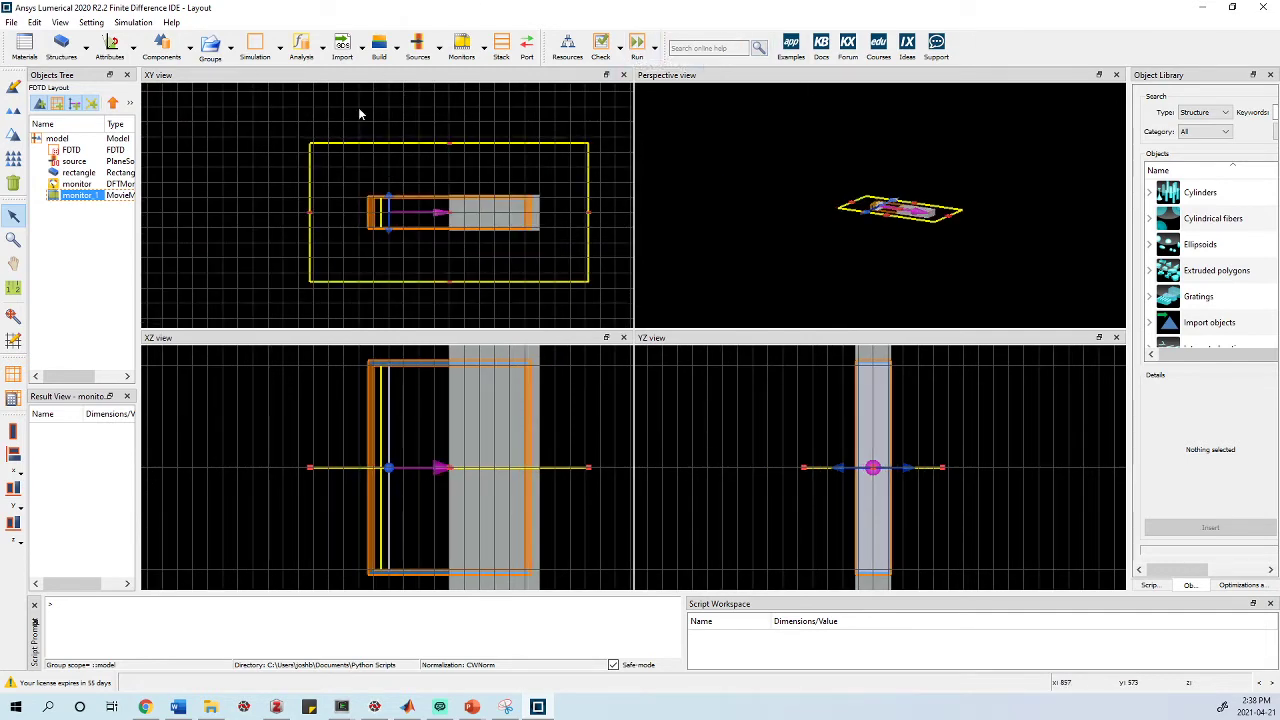
# Step: Examine the monitor type options in the frequency-domain power monitor's geometry properties
pyautogui.click(80, 184)
pyautogui.rightClick(85, 185)
pyautogui.click(115, 200)
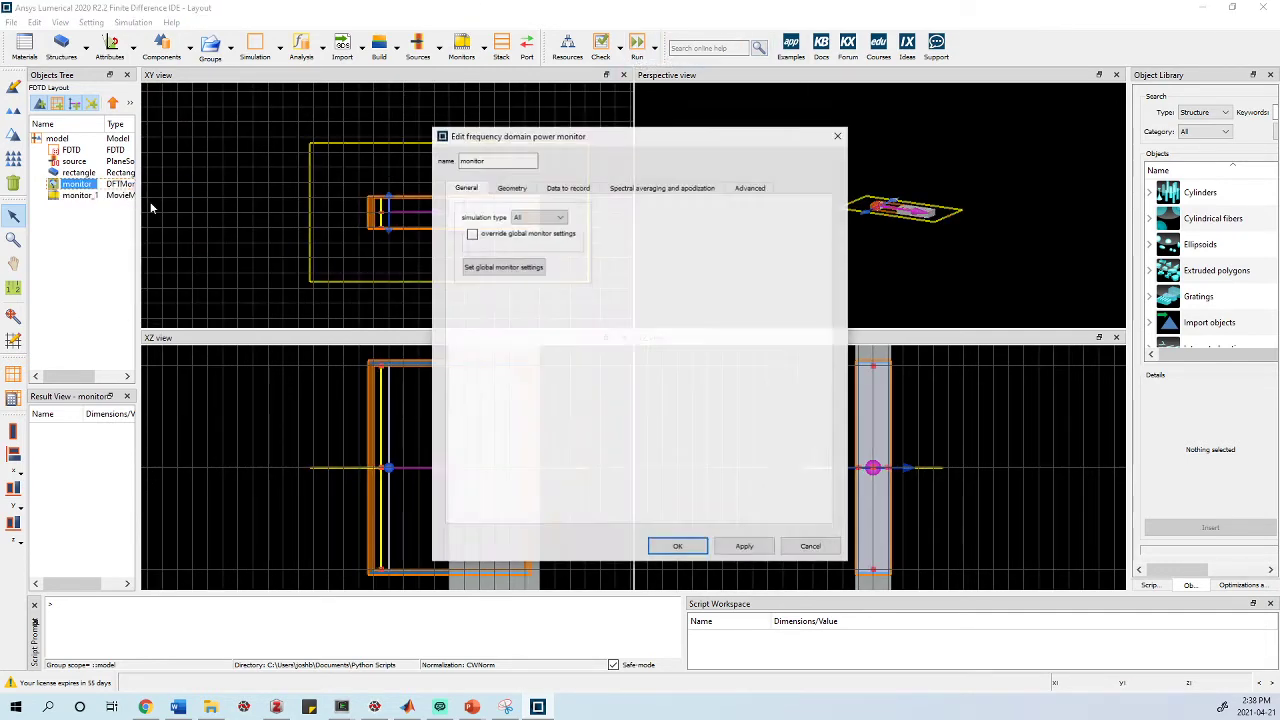
pyautogui.click(567, 188)
pyautogui.click(507, 188)
pyautogui.click(570, 219)
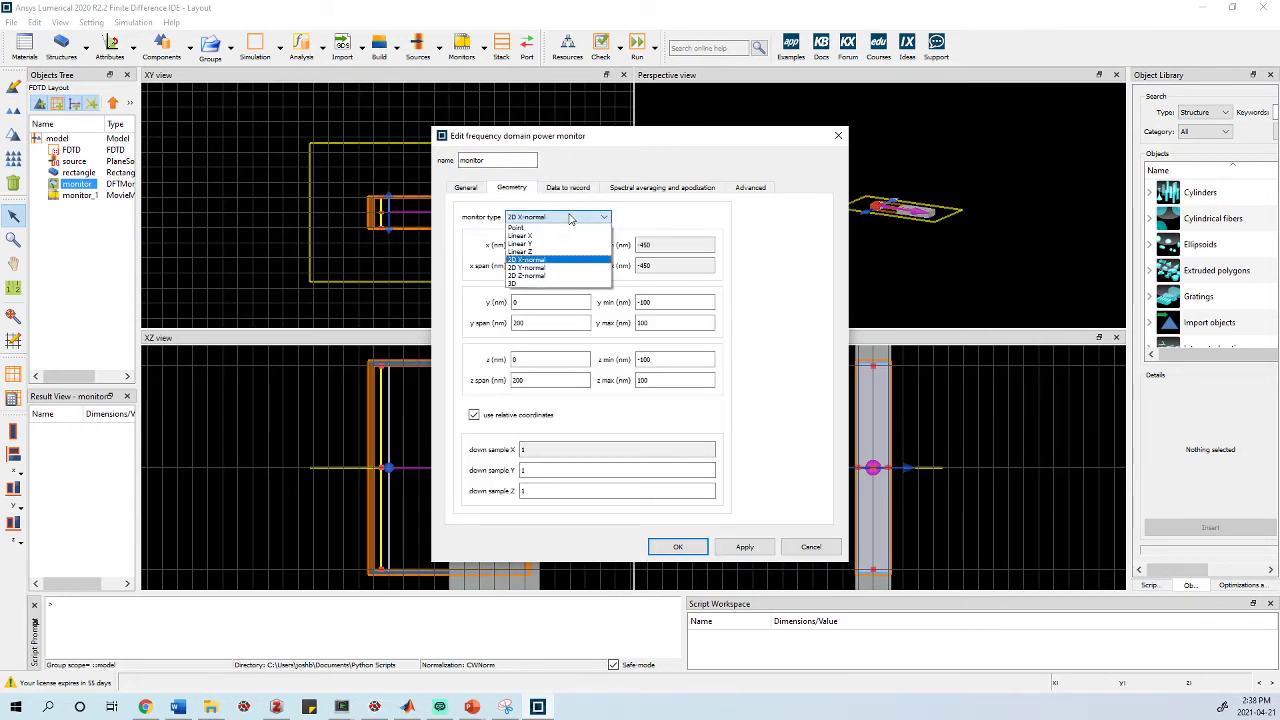
pyautogui.click(570, 219)
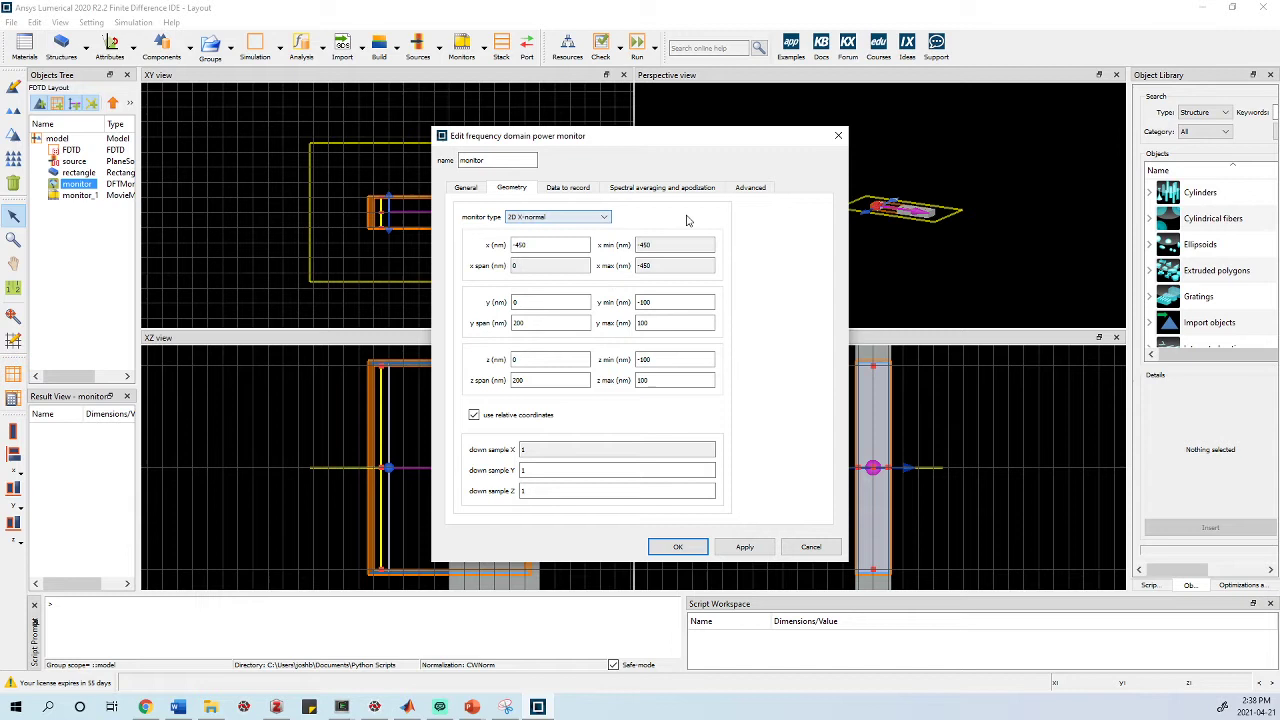
pyautogui.click(574, 220)
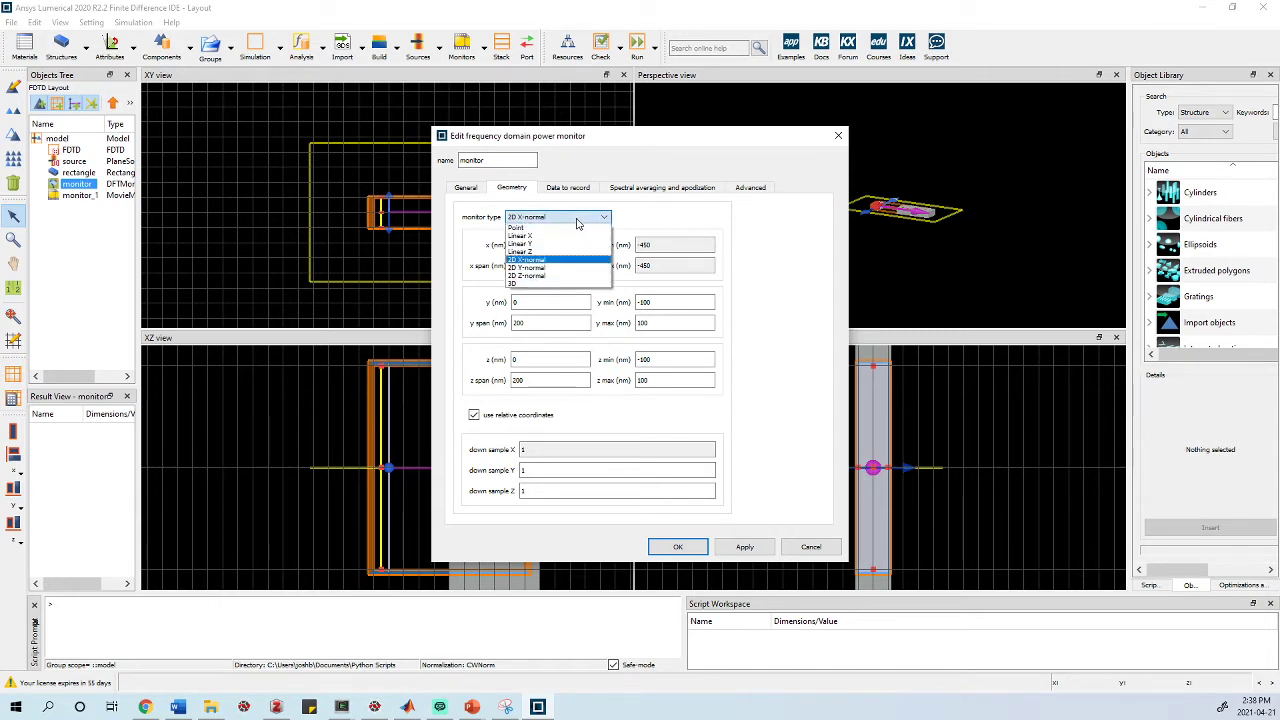
pyautogui.click(577, 222)
# Step: Examine the power monitor's recorded data, spectral averaging, advanced, simulation type and geometry settings, closing its properties without changes
pyautogui.click(565, 188)
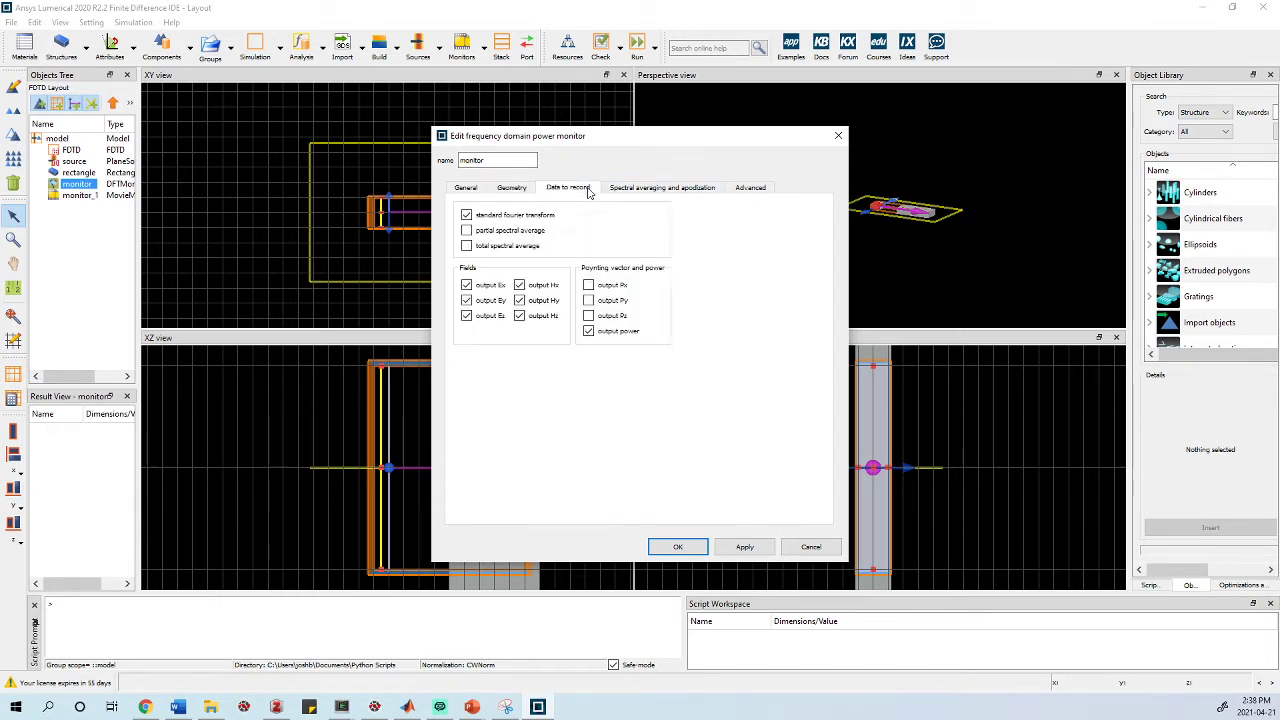
pyautogui.click(641, 191)
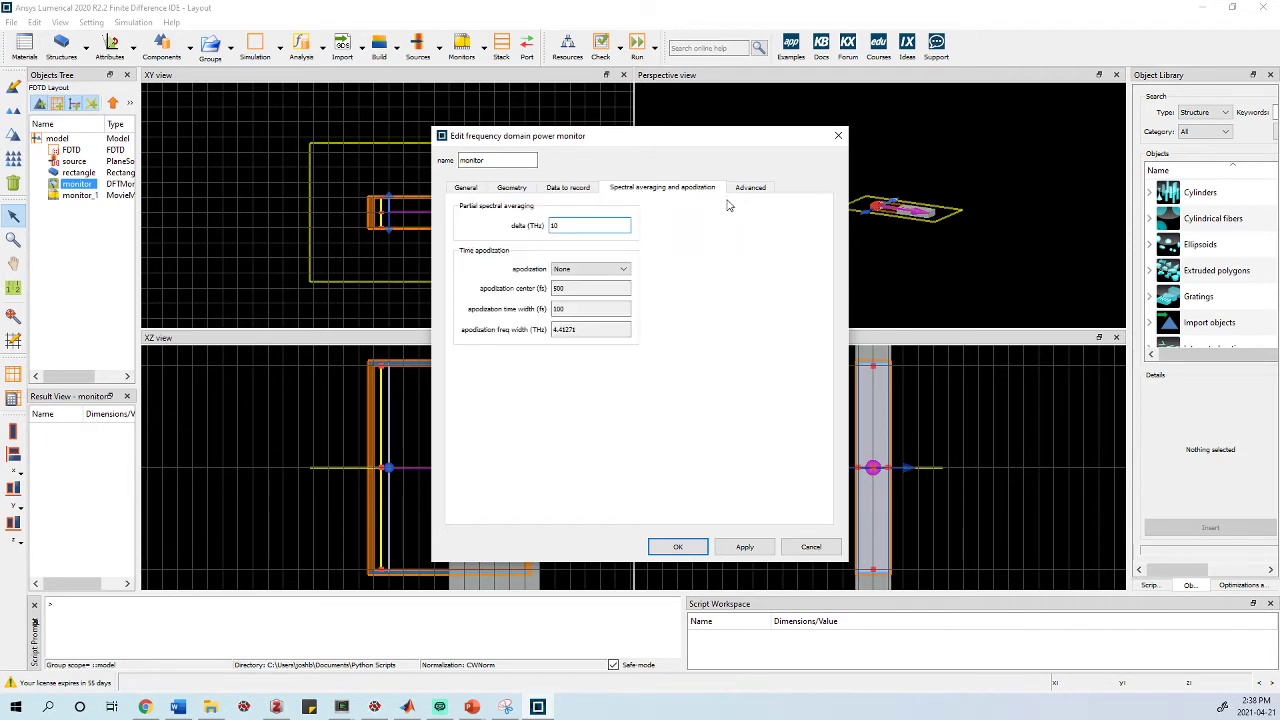
pyautogui.click(760, 190)
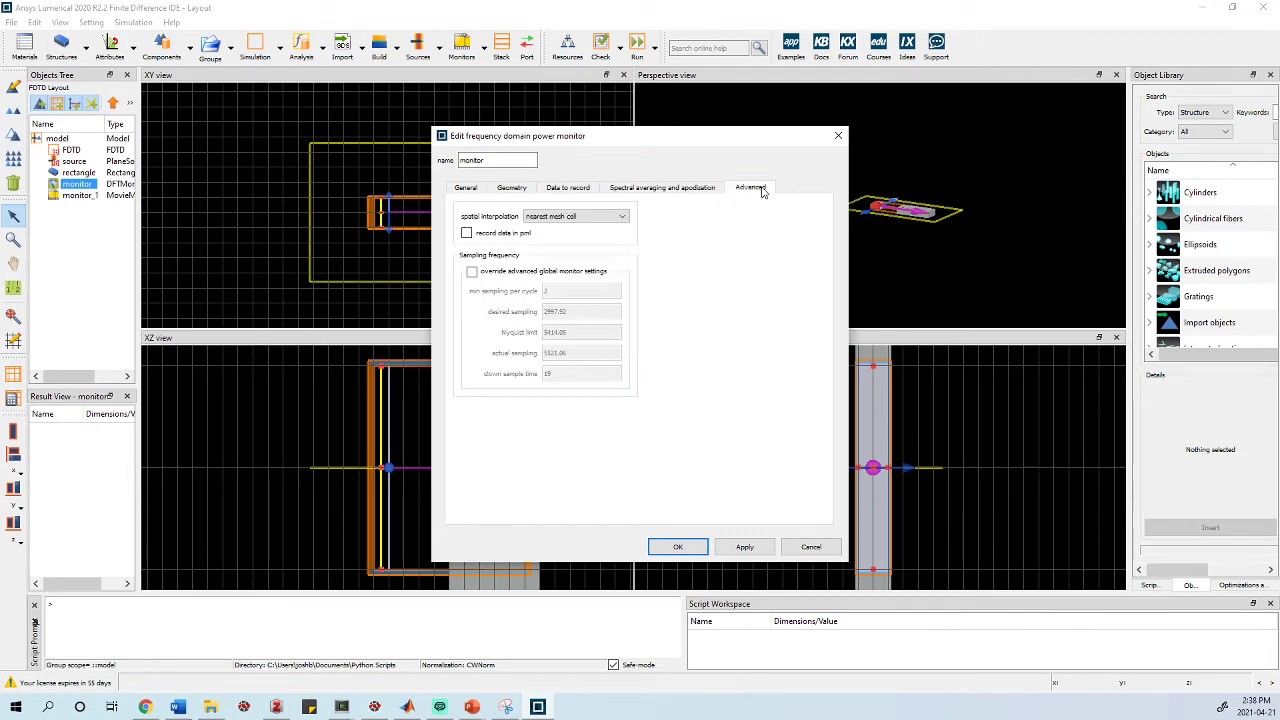
pyautogui.click(700, 188)
pyautogui.click(584, 189)
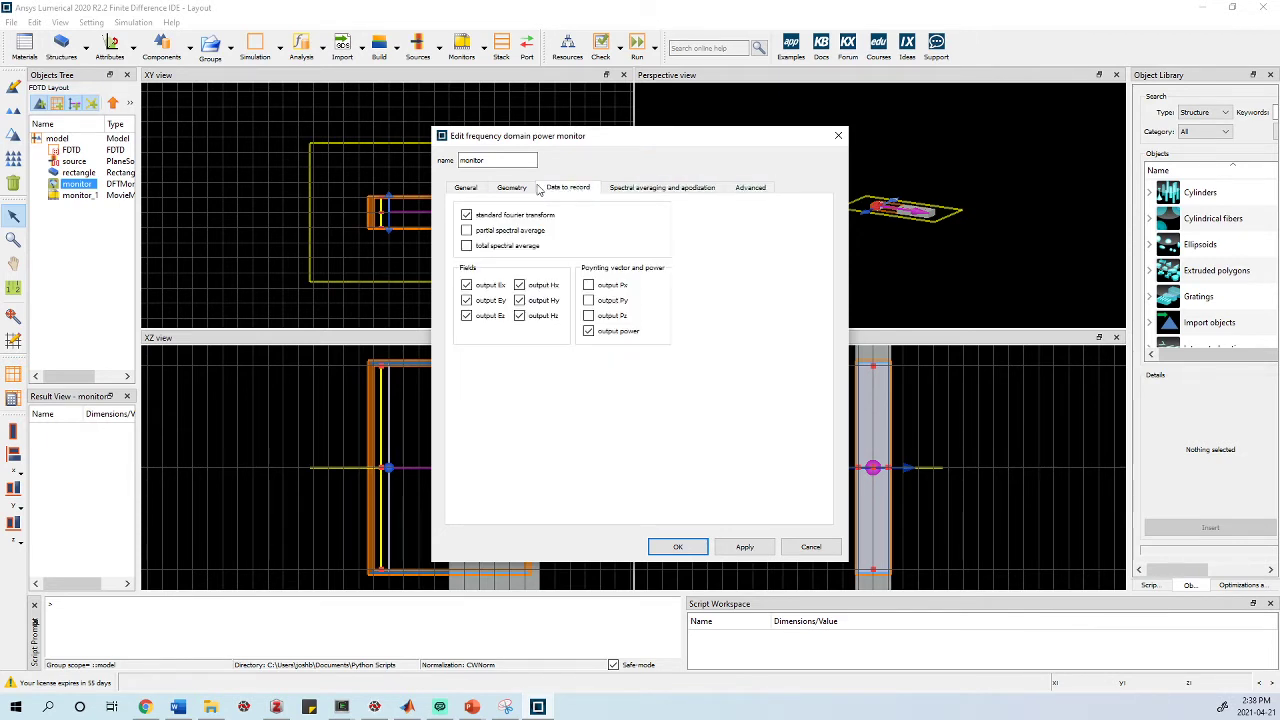
pyautogui.click(512, 188)
pyautogui.click(467, 190)
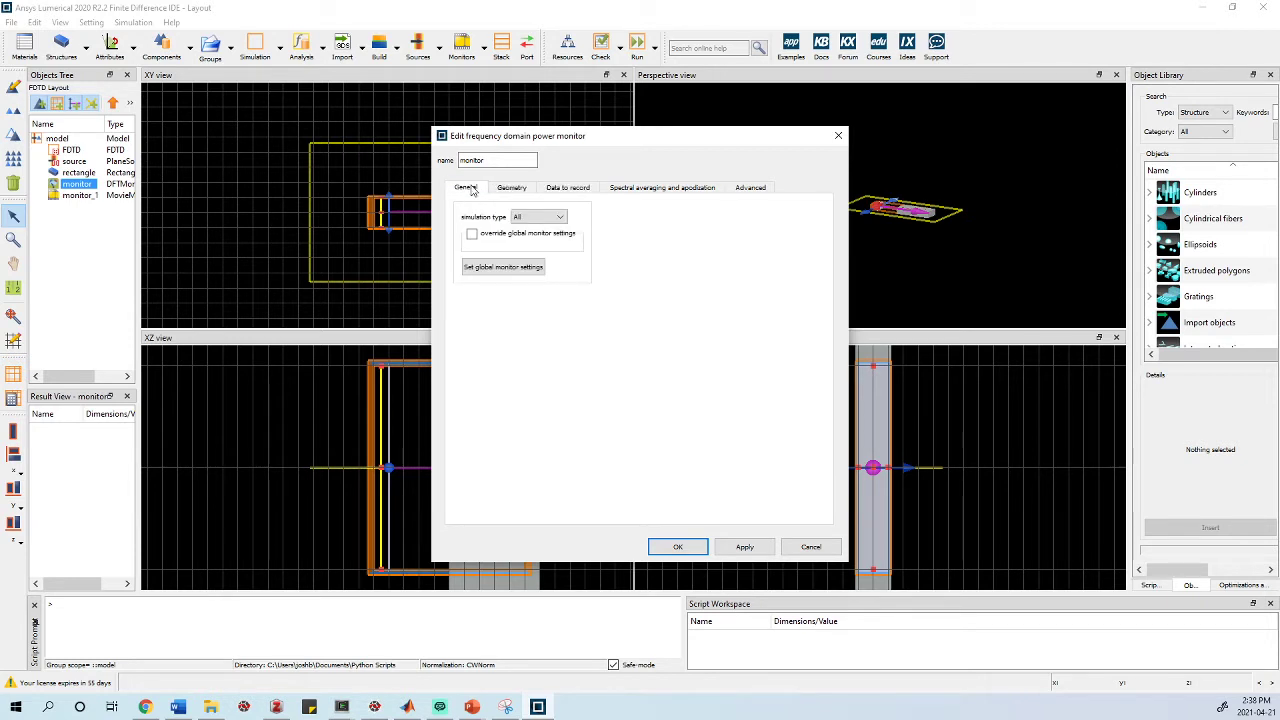
pyautogui.click(527, 217)
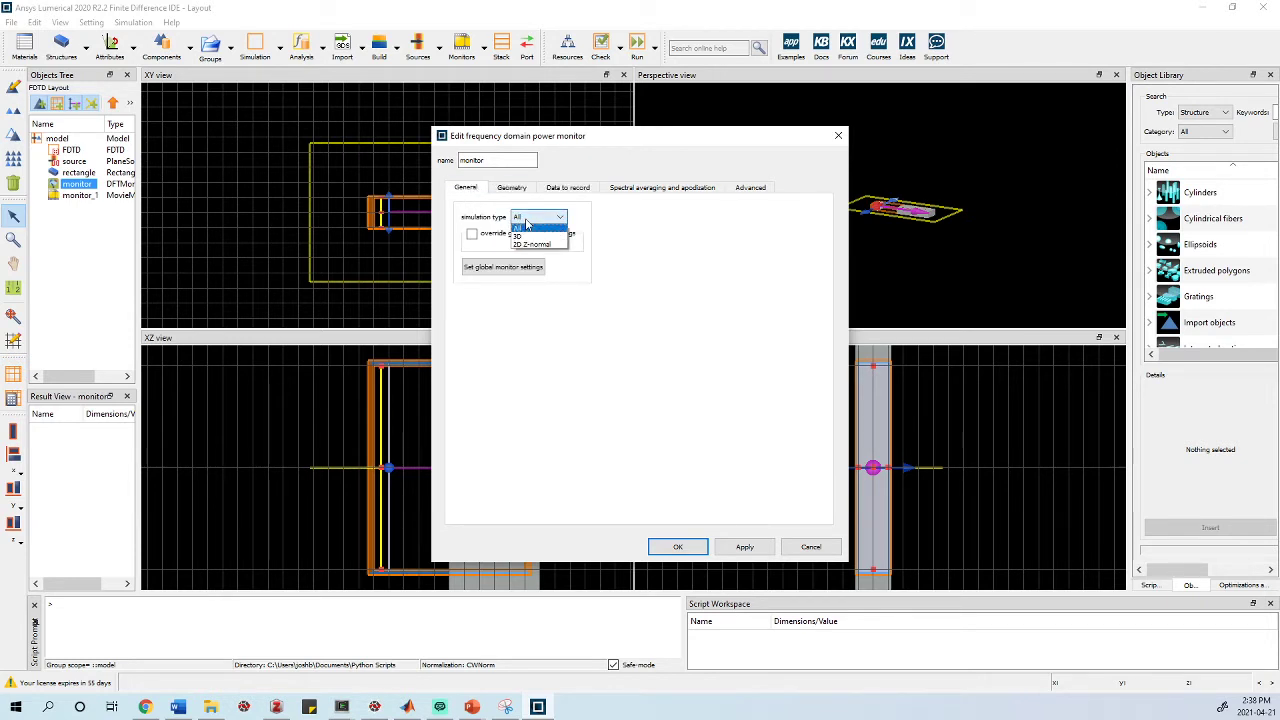
pyautogui.click(700, 230)
pyautogui.click(510, 188)
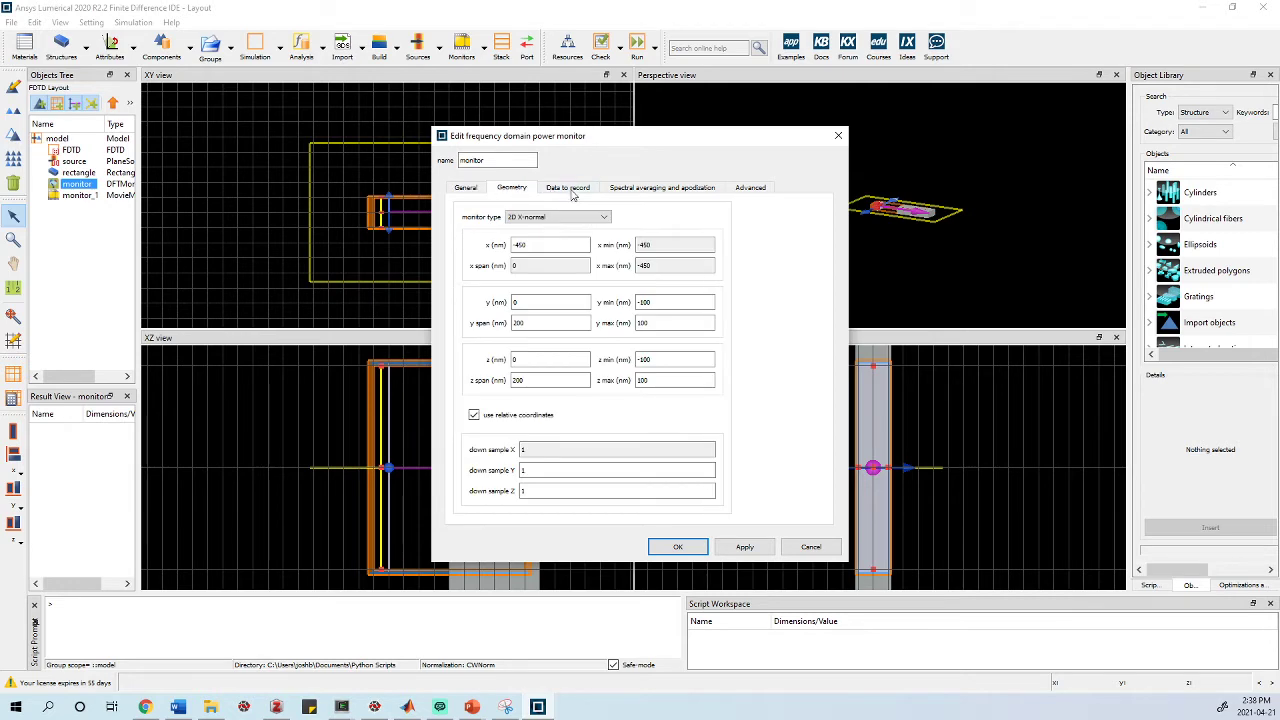
pyautogui.click(678, 547)
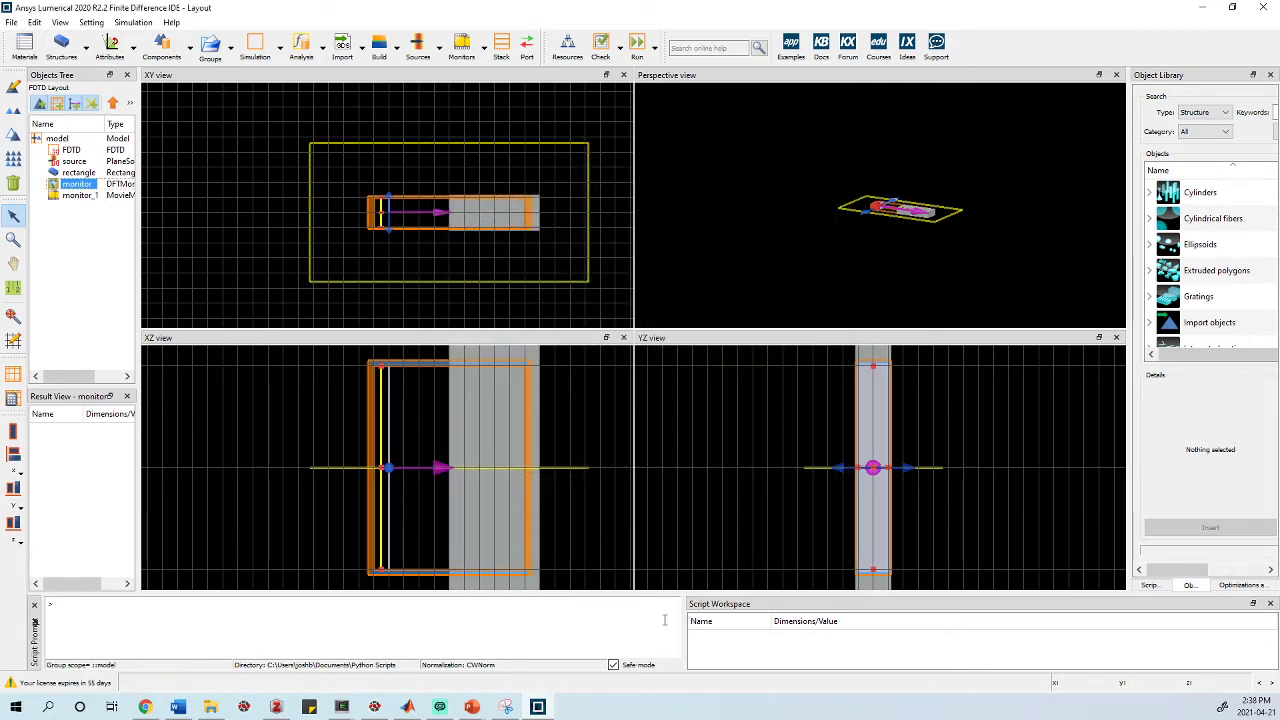
# Step: Inspect the power monitor's placement behind the plane wave source and within the simulation region in the XY view
pyautogui.scroll(2, 420, 258)
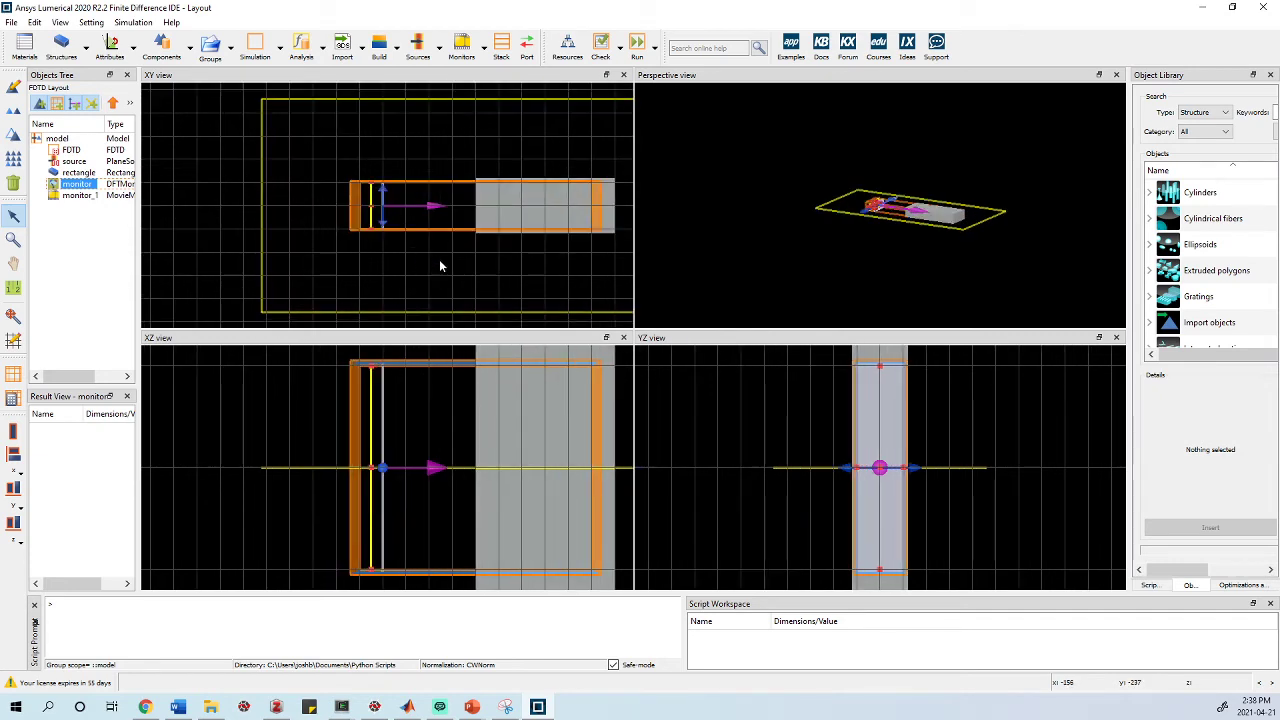
pyautogui.scroll(3, 440, 266)
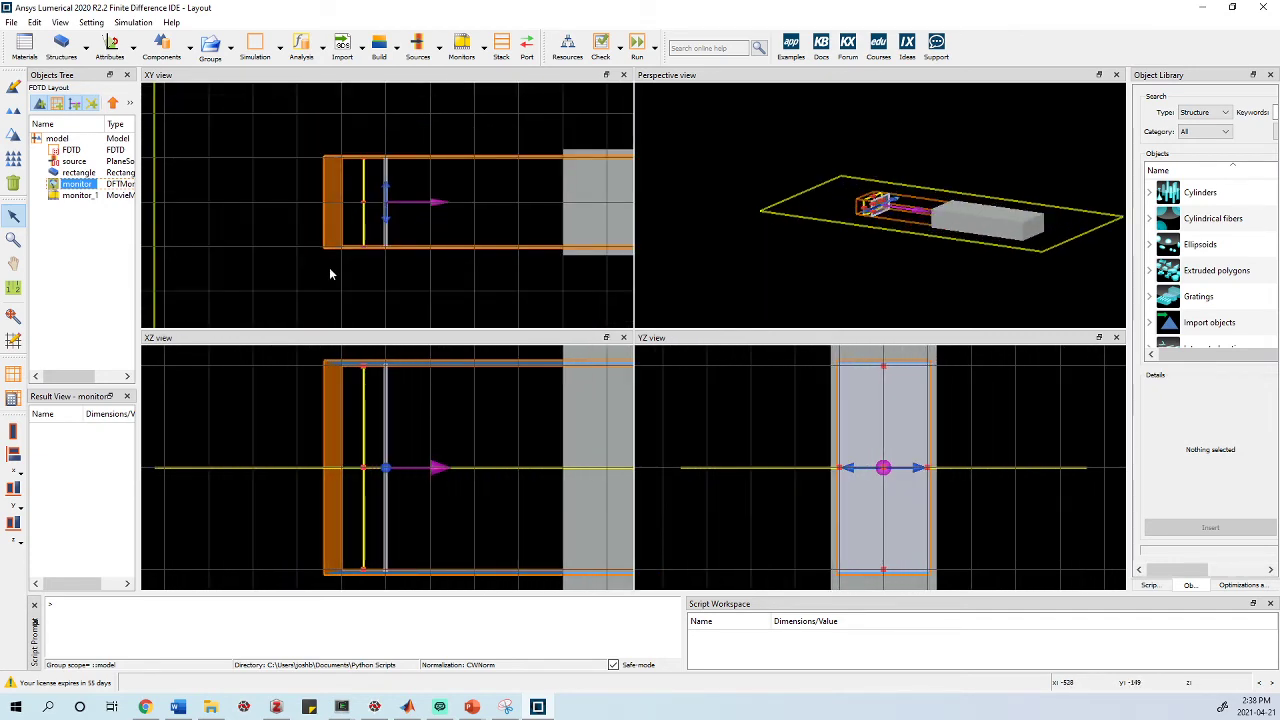
pyautogui.click(329, 273)
pyautogui.scroll(-1, 413, 283)
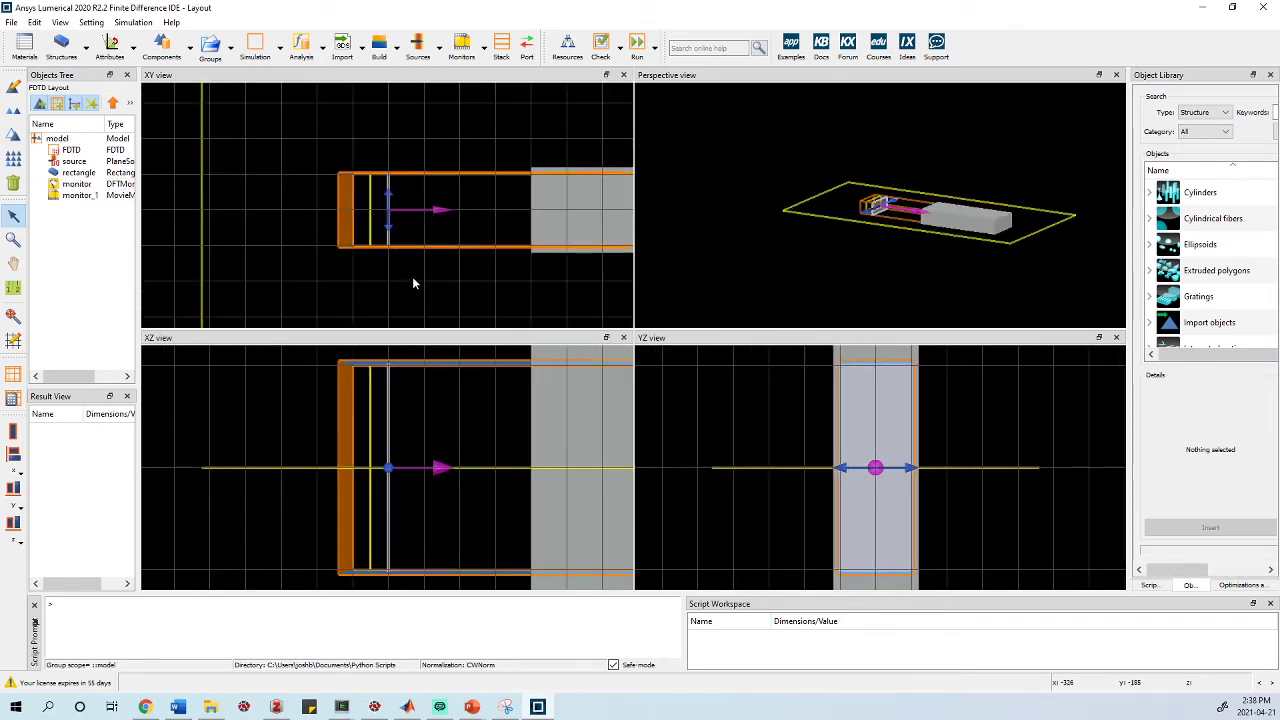
pyautogui.scroll(-3, 409, 255)
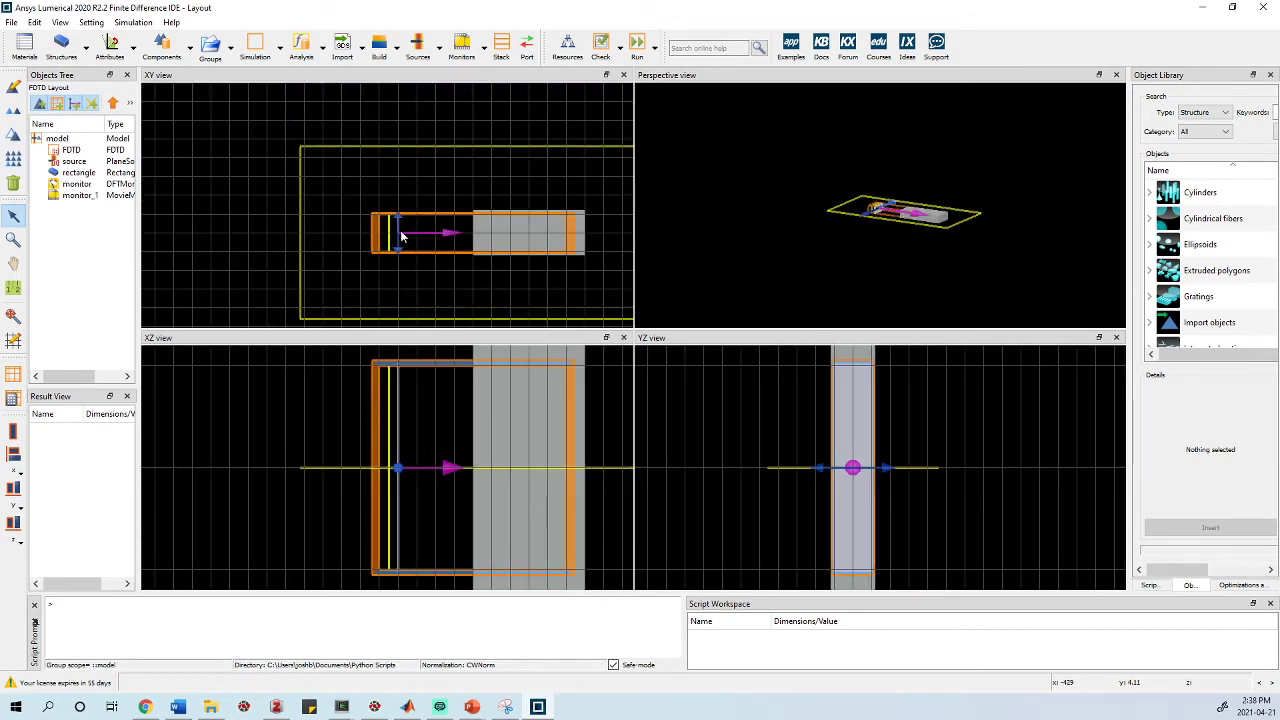
pyautogui.scroll(2, 415, 235)
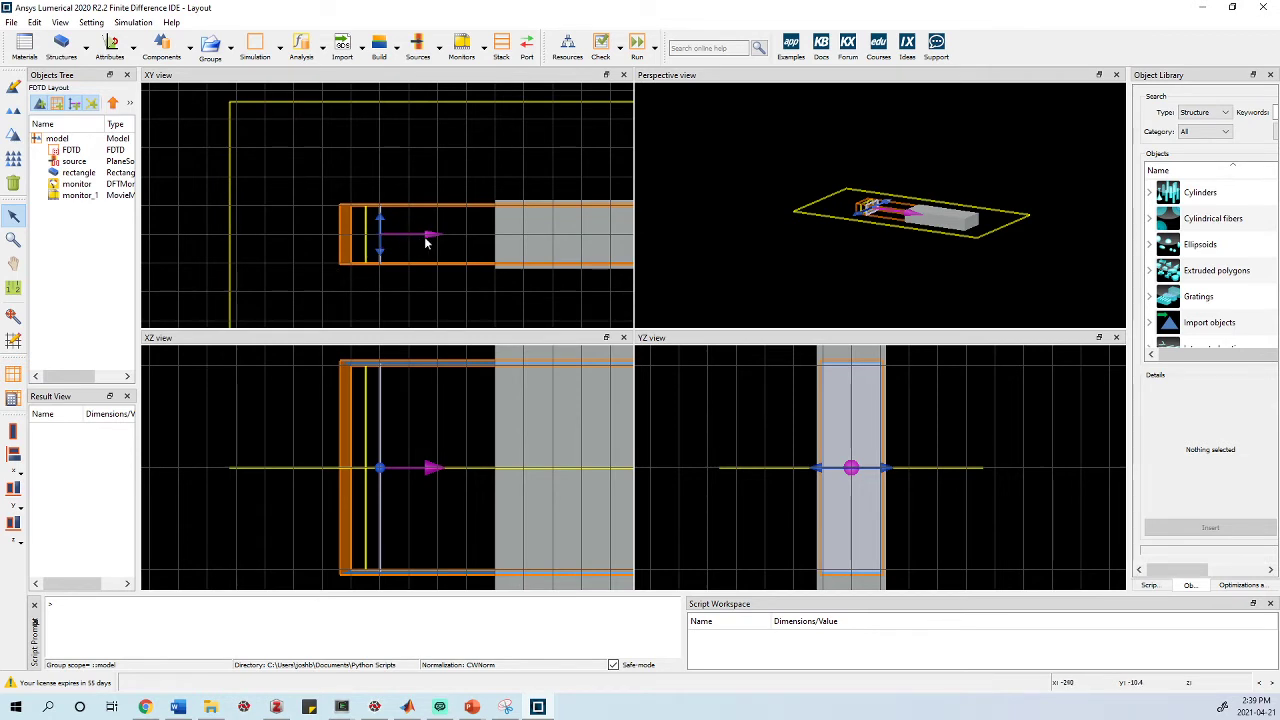
pyautogui.click(366, 240)
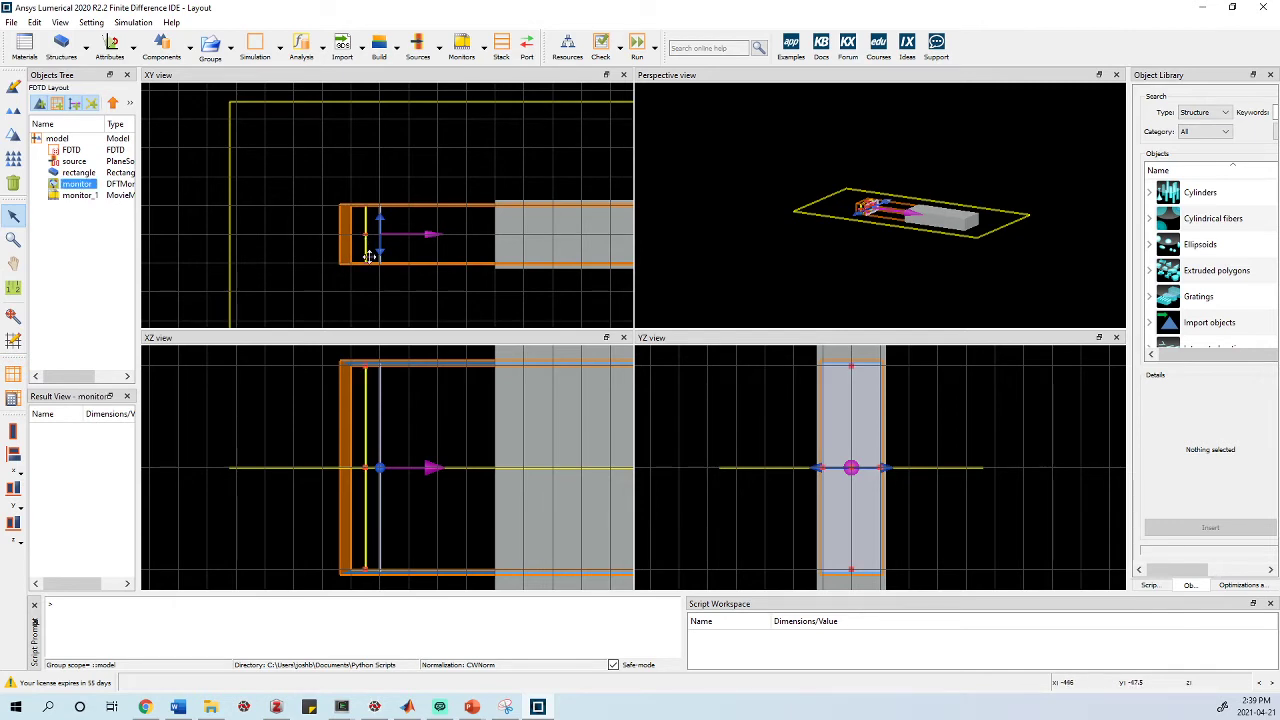
pyautogui.click(250, 252)
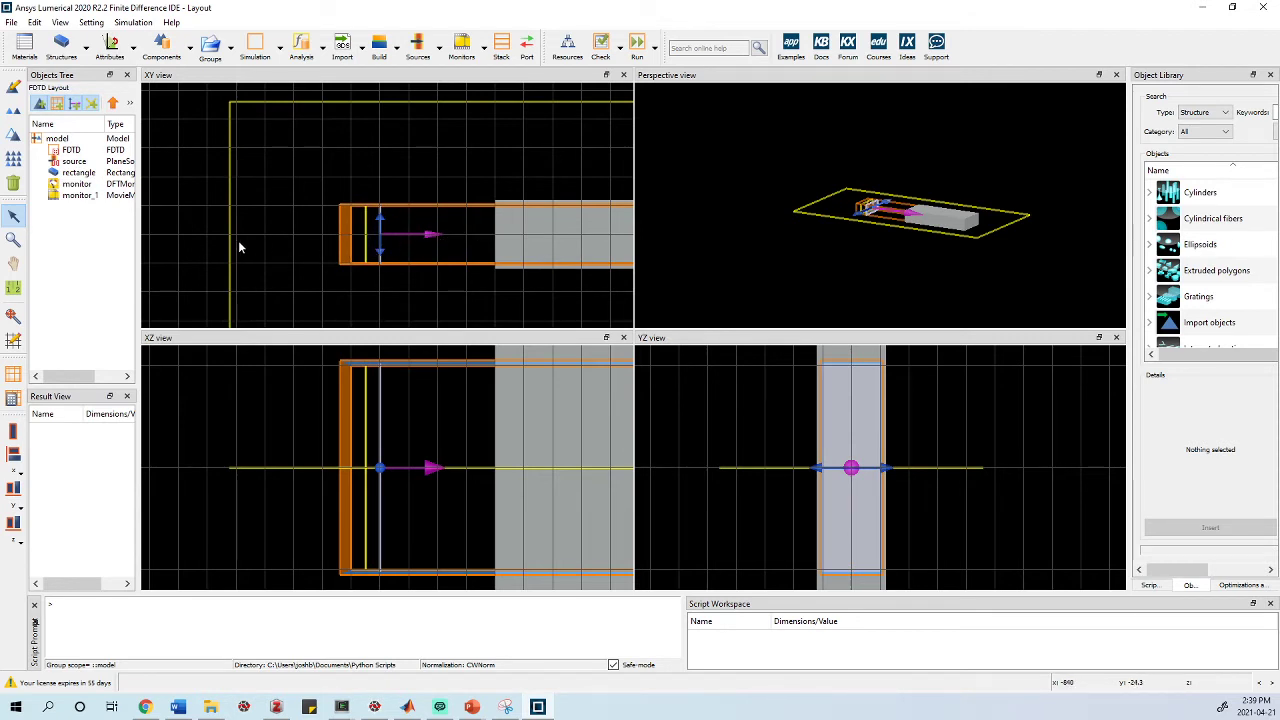
pyautogui.click(88, 196)
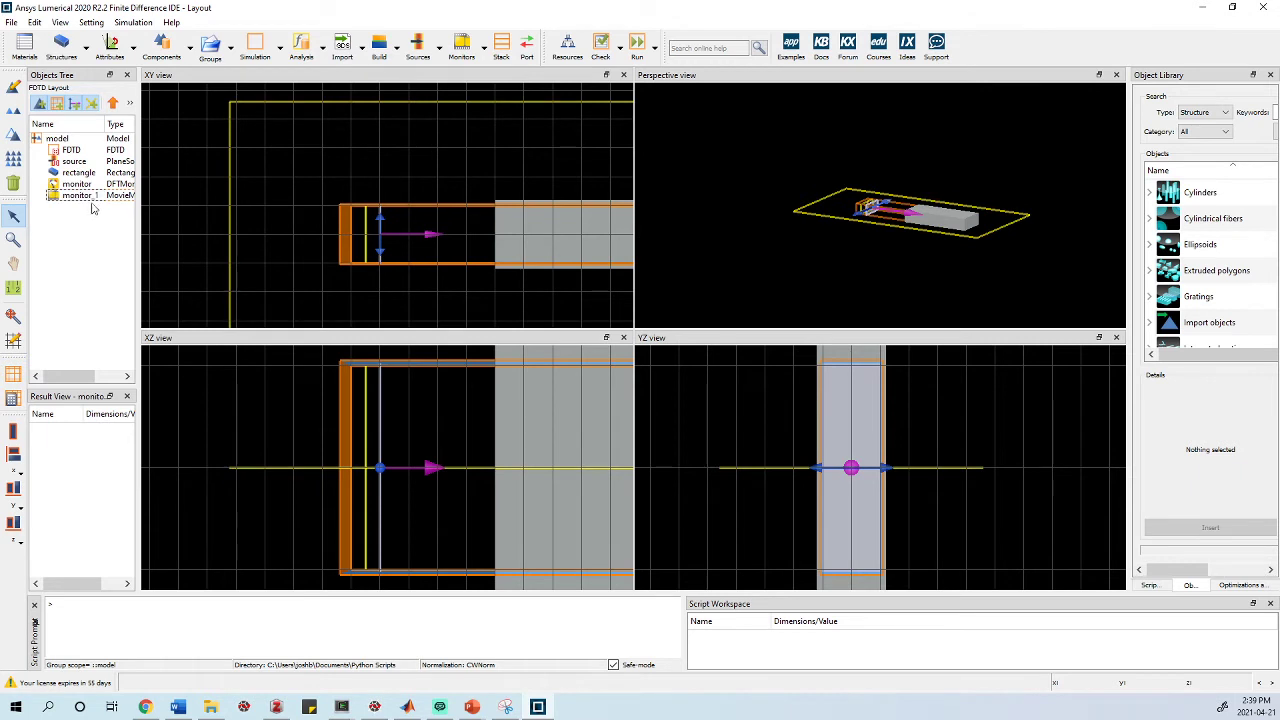
pyautogui.click(366, 237)
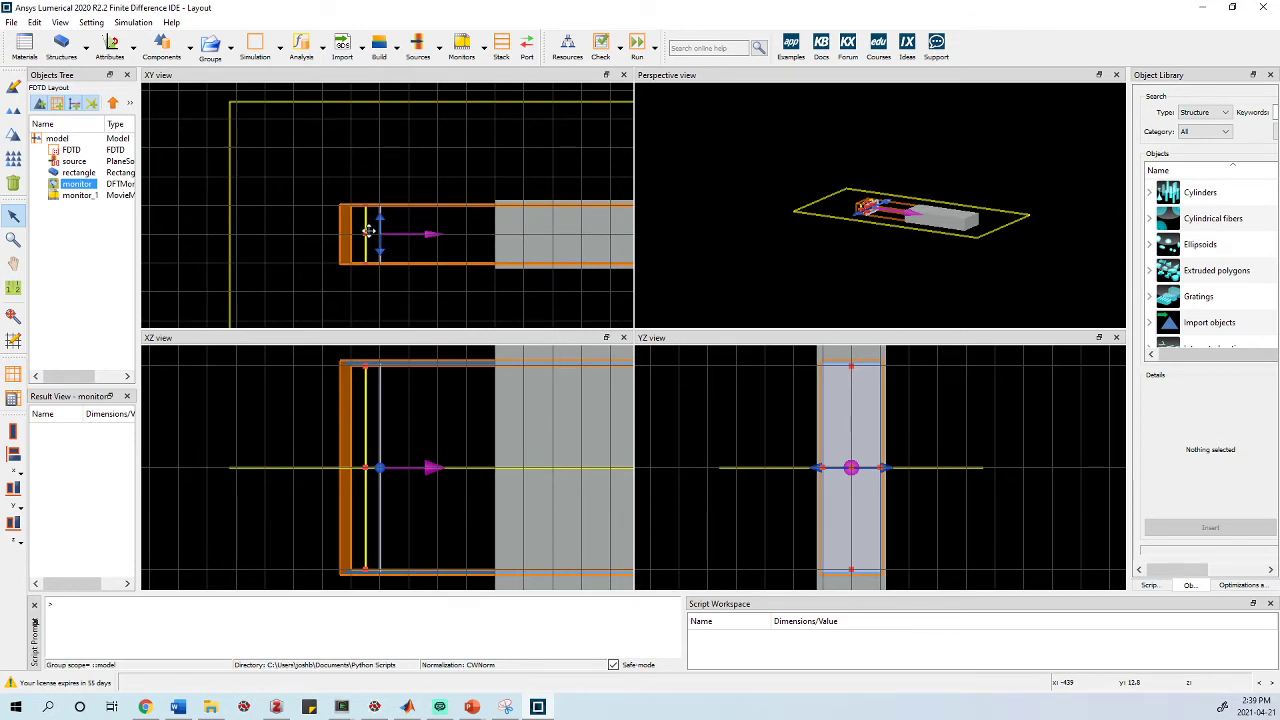
pyautogui.click(218, 252)
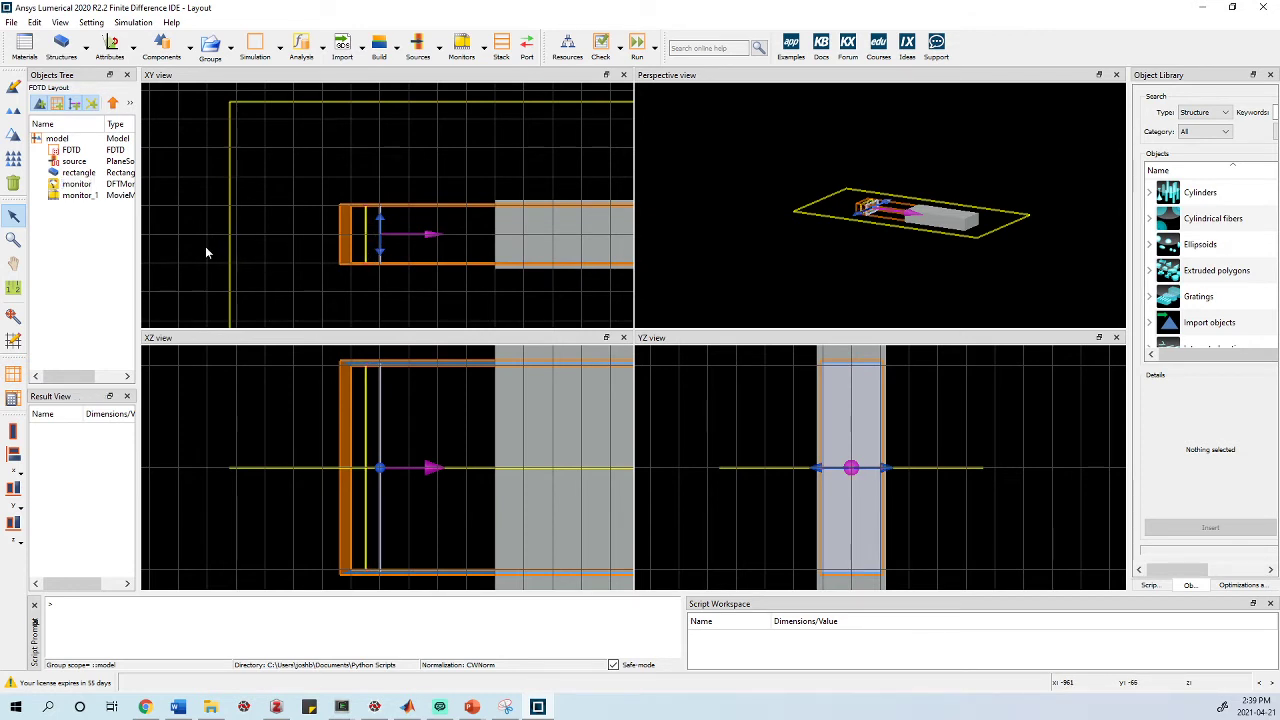
pyautogui.scroll(-1, 386, 248)
pyautogui.scroll(-2, 390, 265)
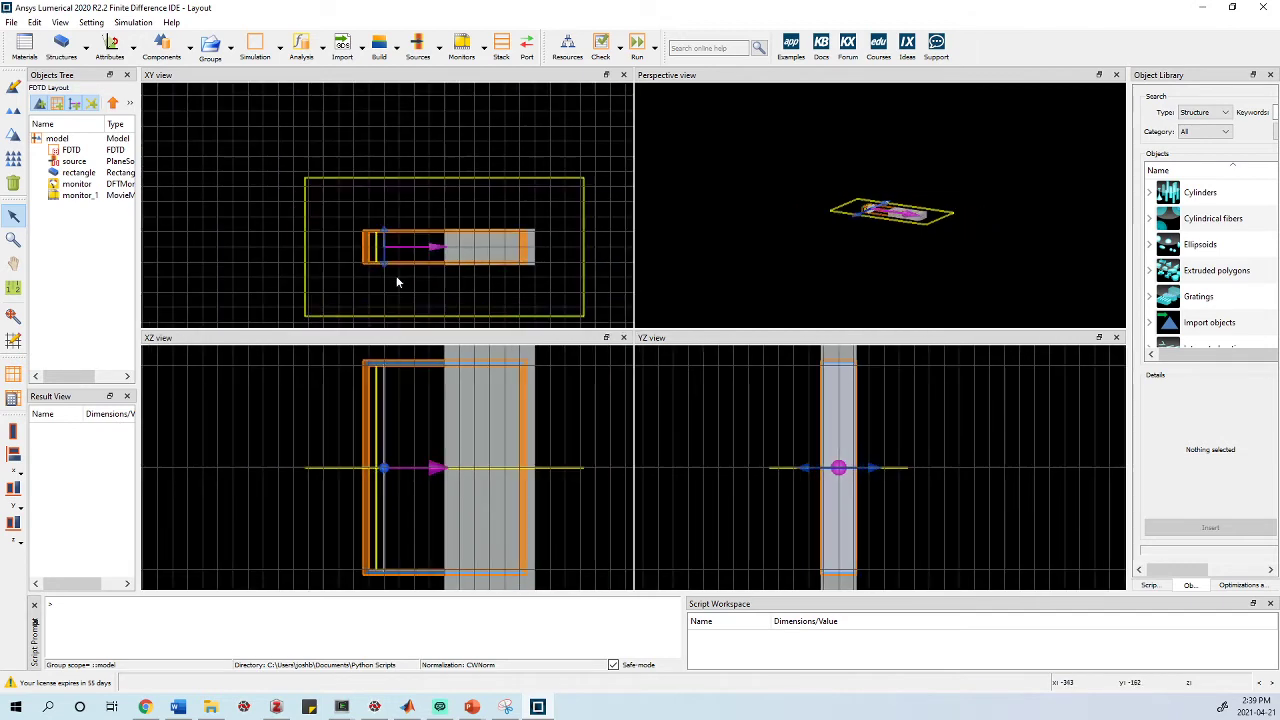
pyautogui.scroll(3, 409, 293)
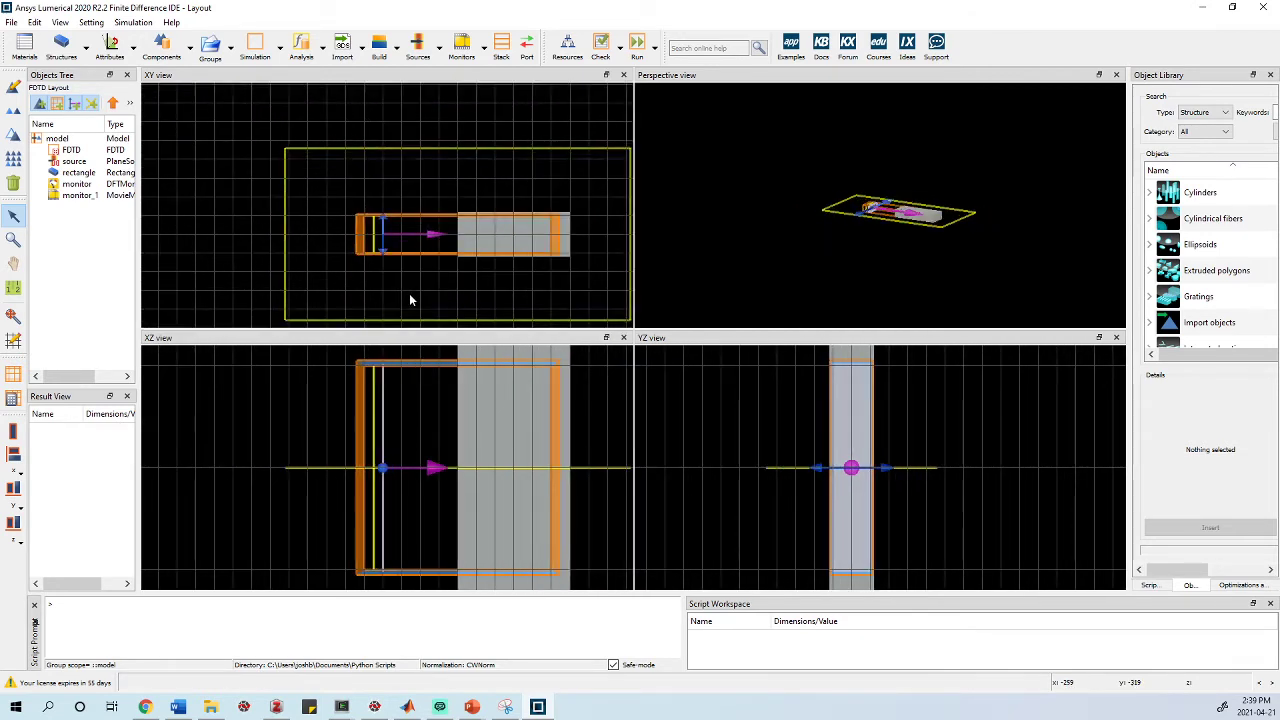
pyautogui.scroll(-1, 408, 294)
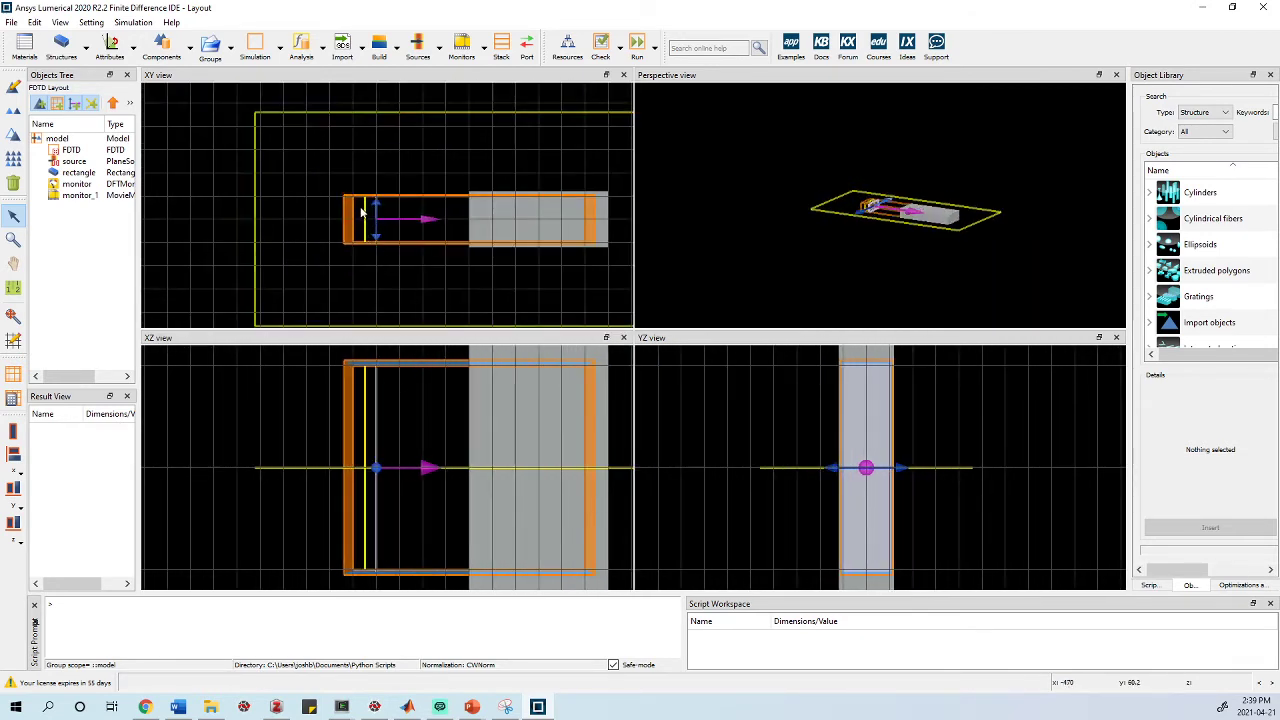
pyautogui.click(366, 224)
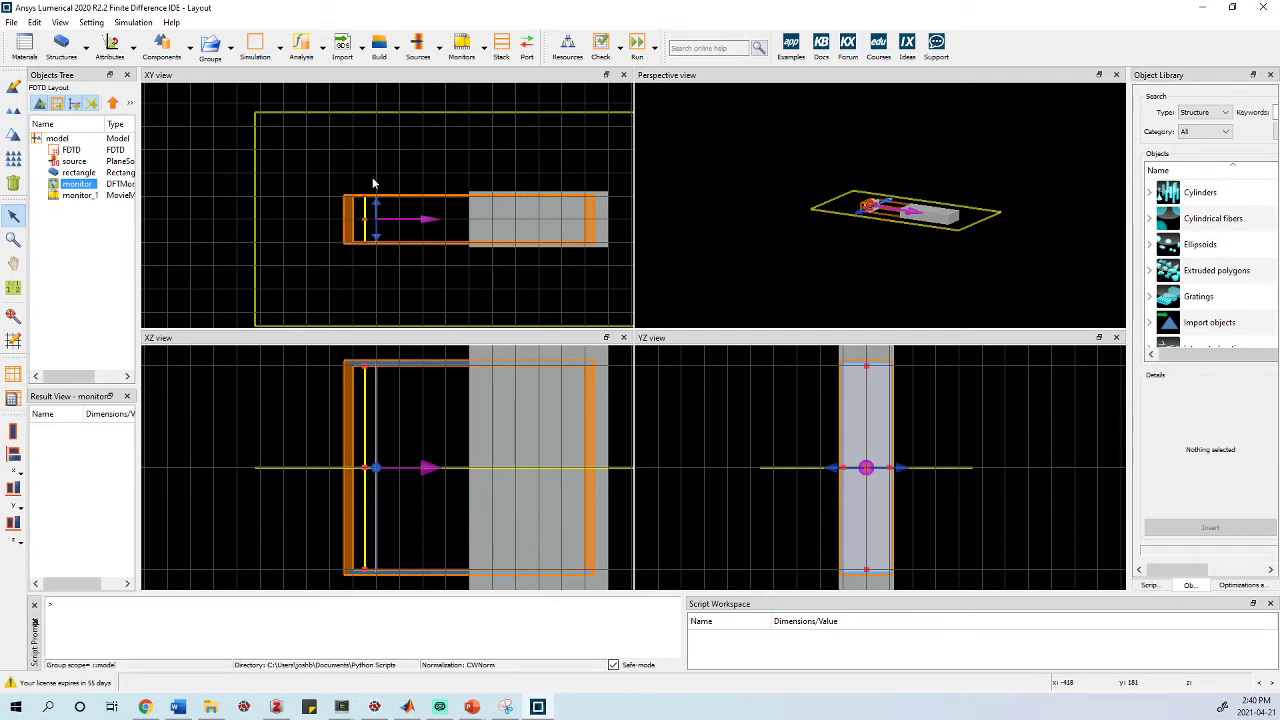
pyautogui.click(200, 200)
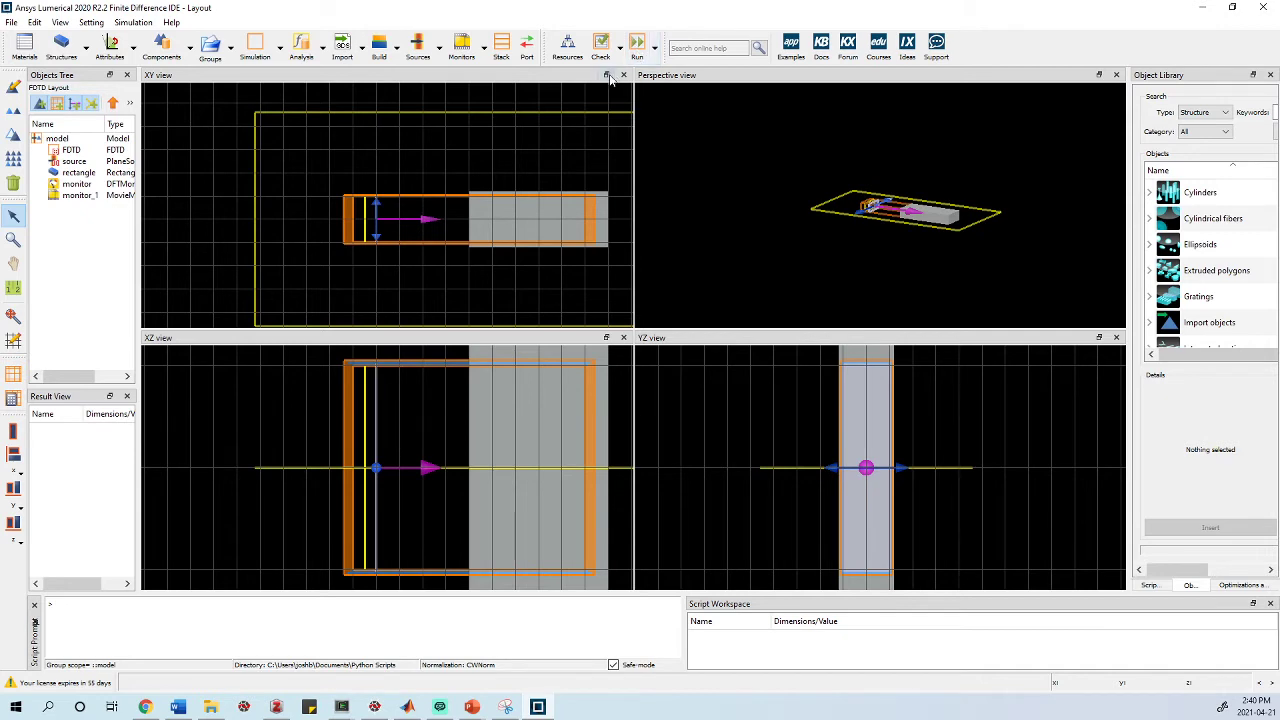
# Step: Run the simulation, saving the project as Fresnel in the Python Scripts folder
pyautogui.click(637, 47)
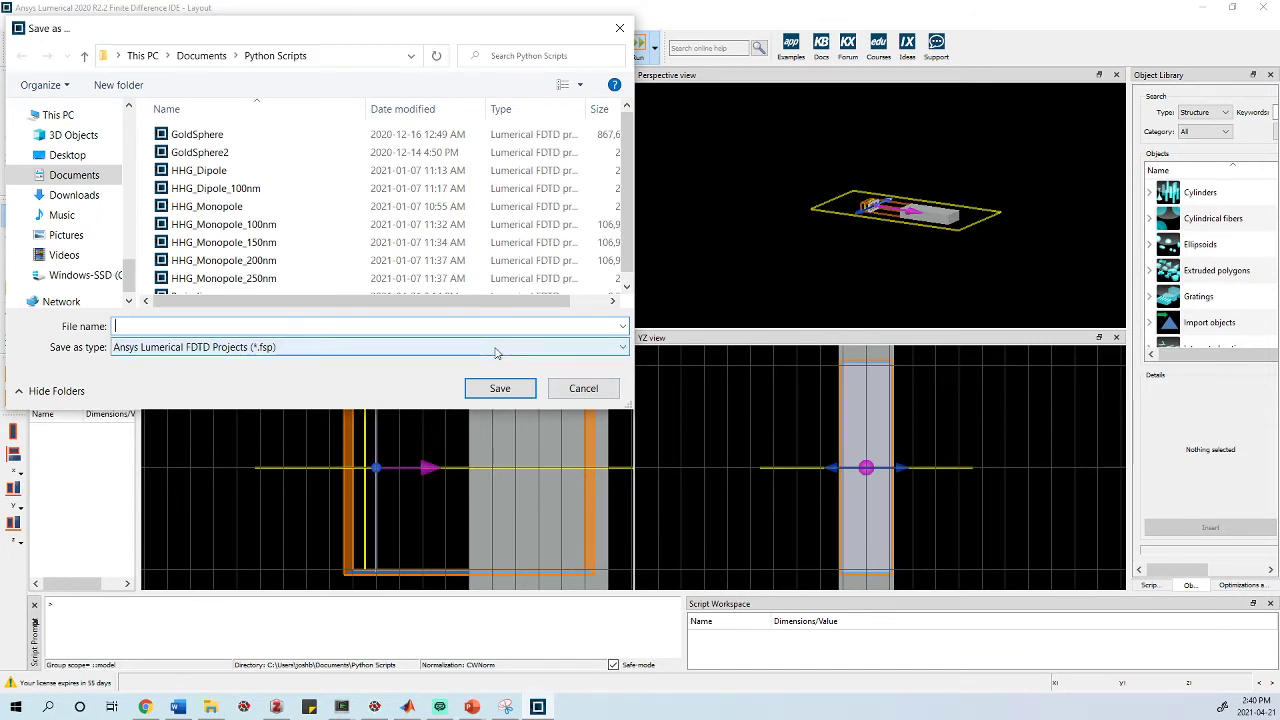
pyautogui.write('Fresnel')
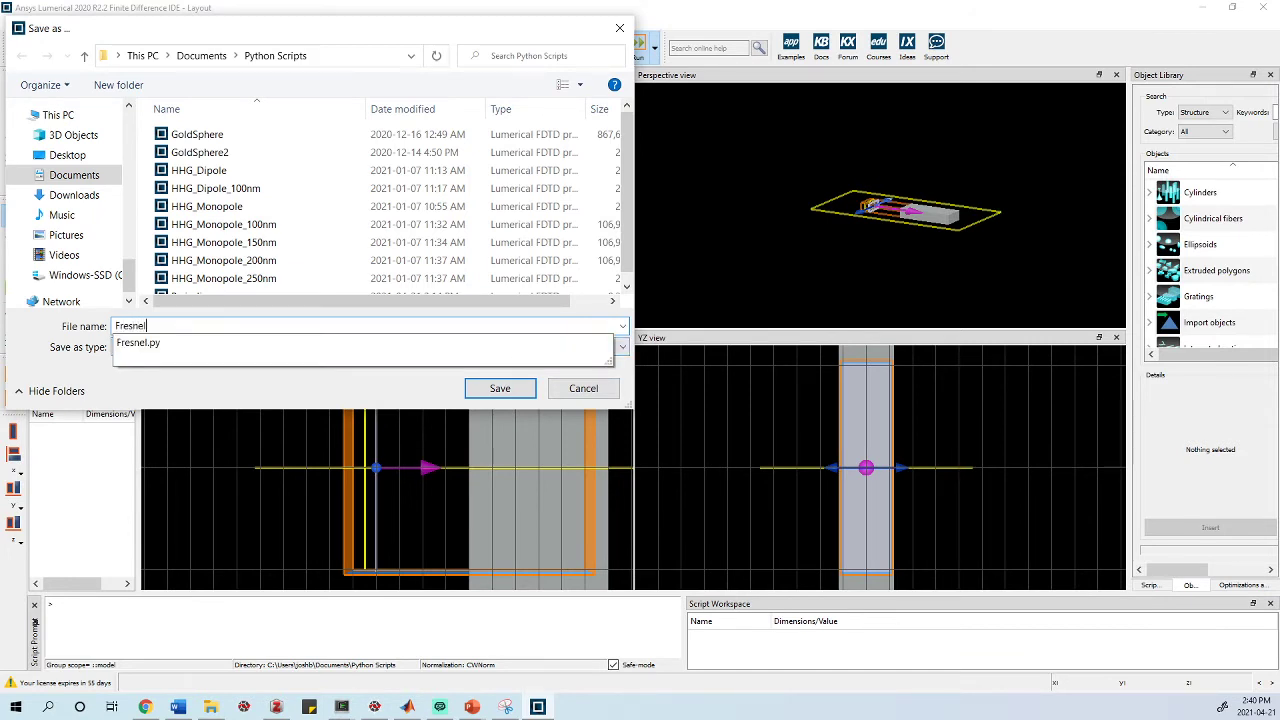
pyautogui.click(500, 388)
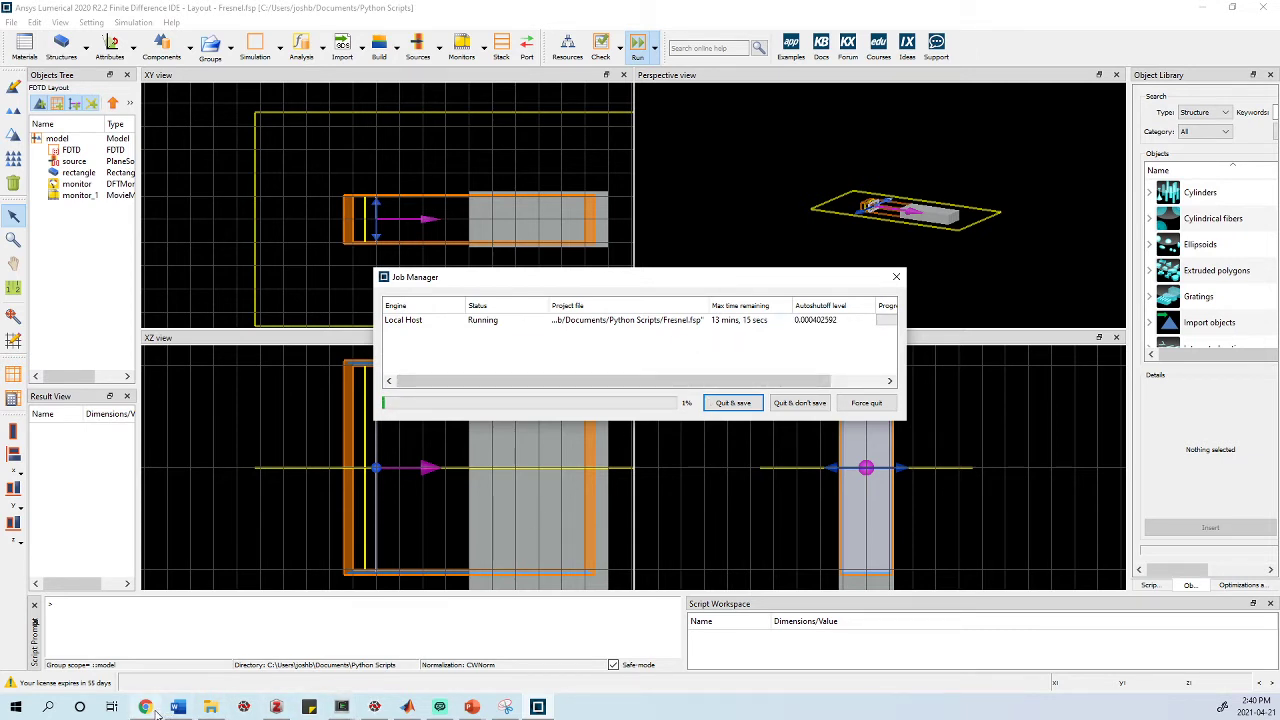
# Step: Switch to Chrome to examine the Wikipedia reflectance spectrum for silver, and return to Lumerical
pyautogui.moveTo(147, 707)
pyautogui.click(143, 640)
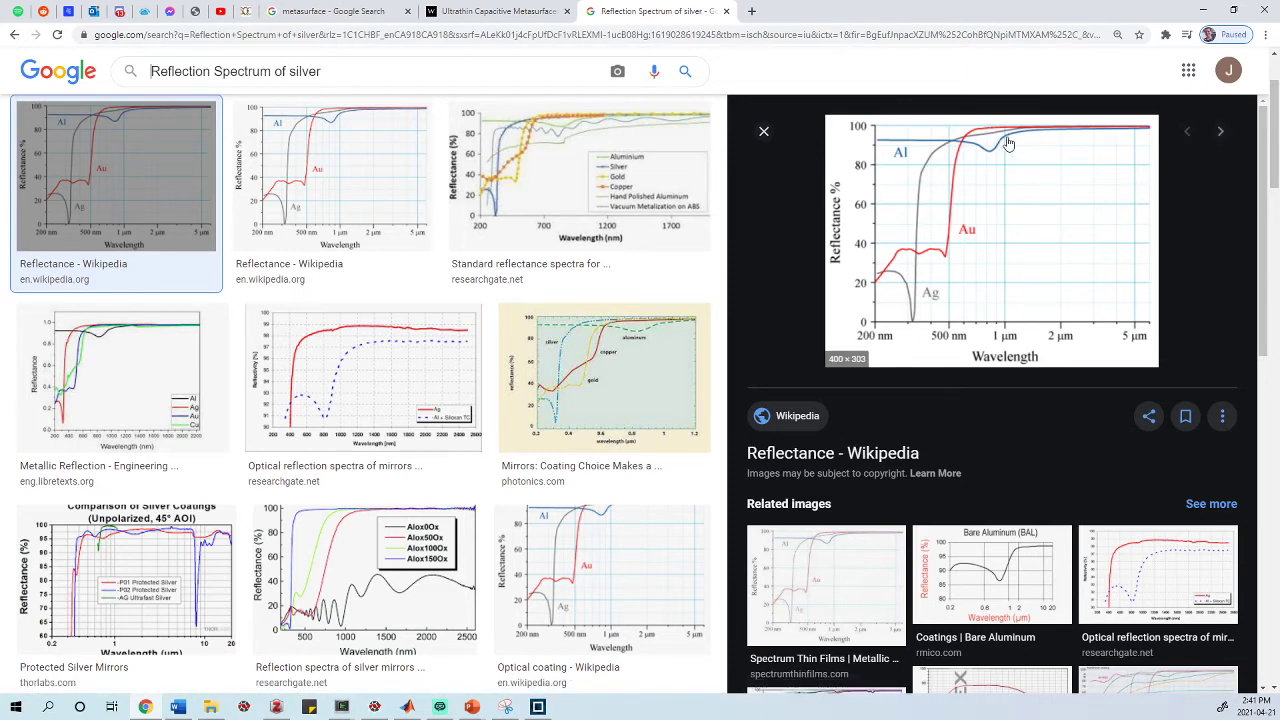
pyautogui.click(1203, 9)
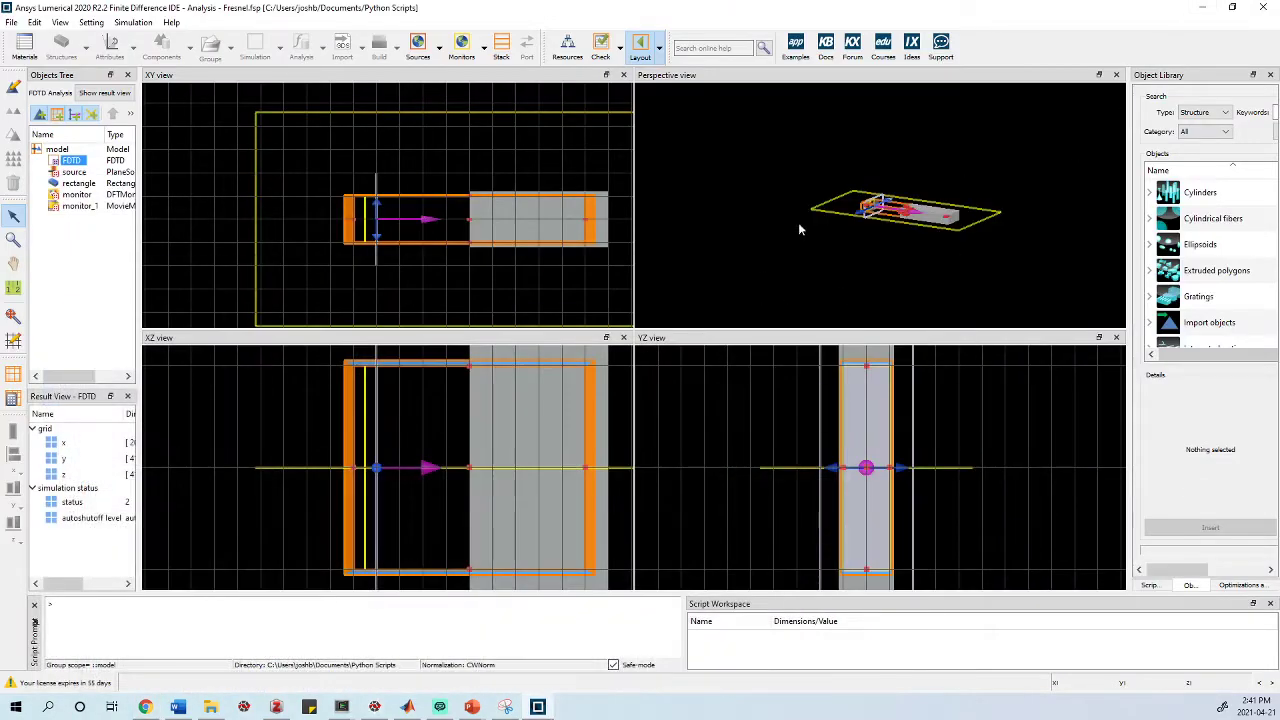
# Step: Switch to File Explorer and find the Fresnel_monitor_1 movie clip in the Python Scripts folder under Documents
pyautogui.scroll(-1, 320, 116)
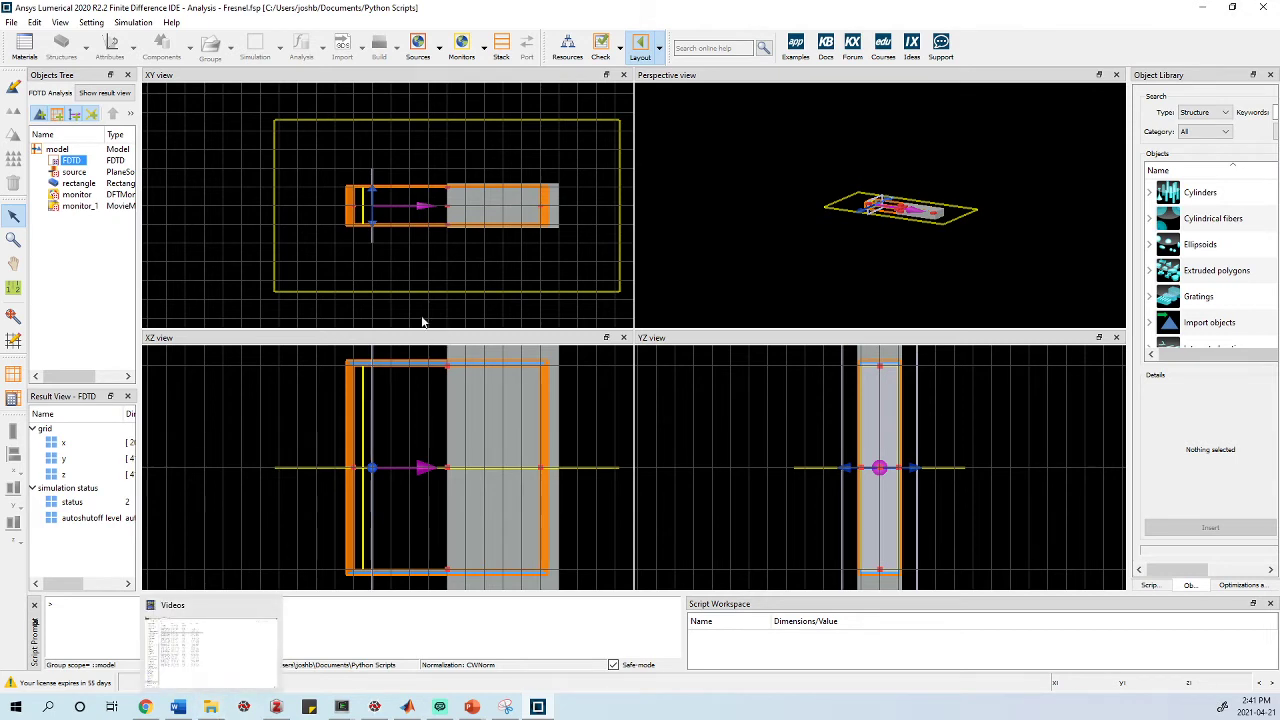
pyautogui.click(388, 127)
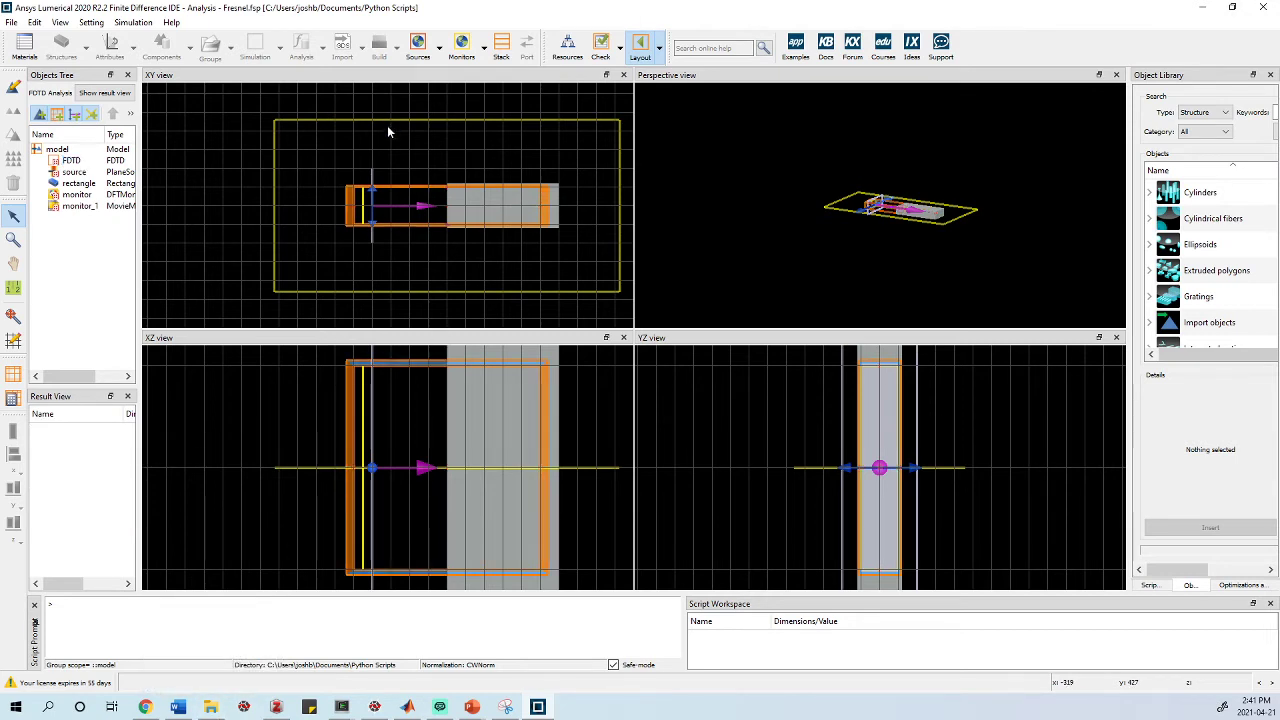
pyautogui.click(211, 707)
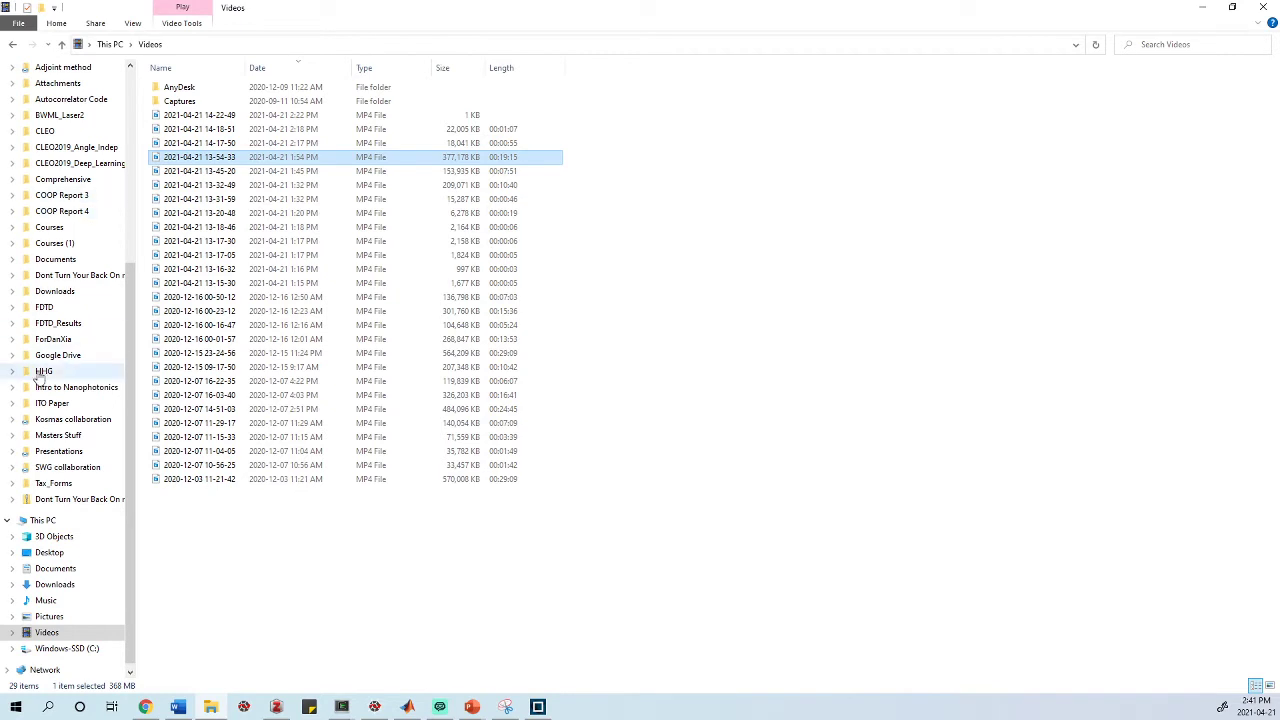
pyautogui.click(55, 568)
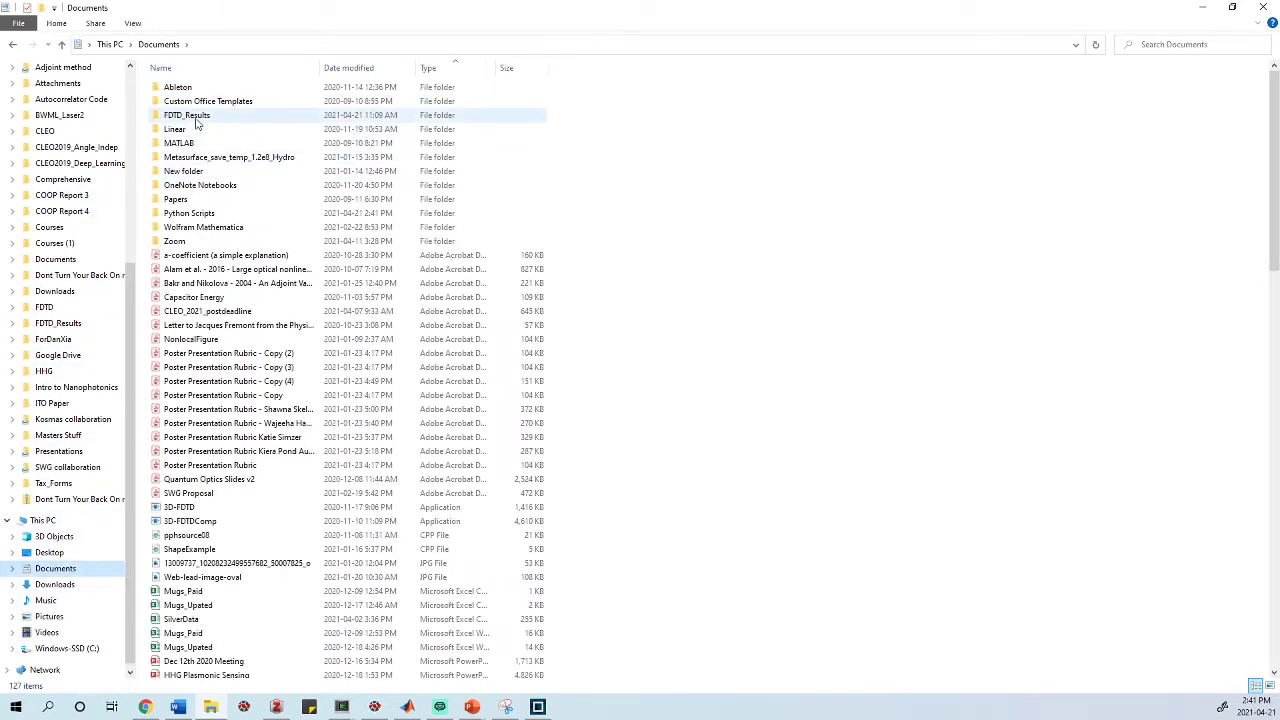
pyautogui.doubleClick(199, 115)
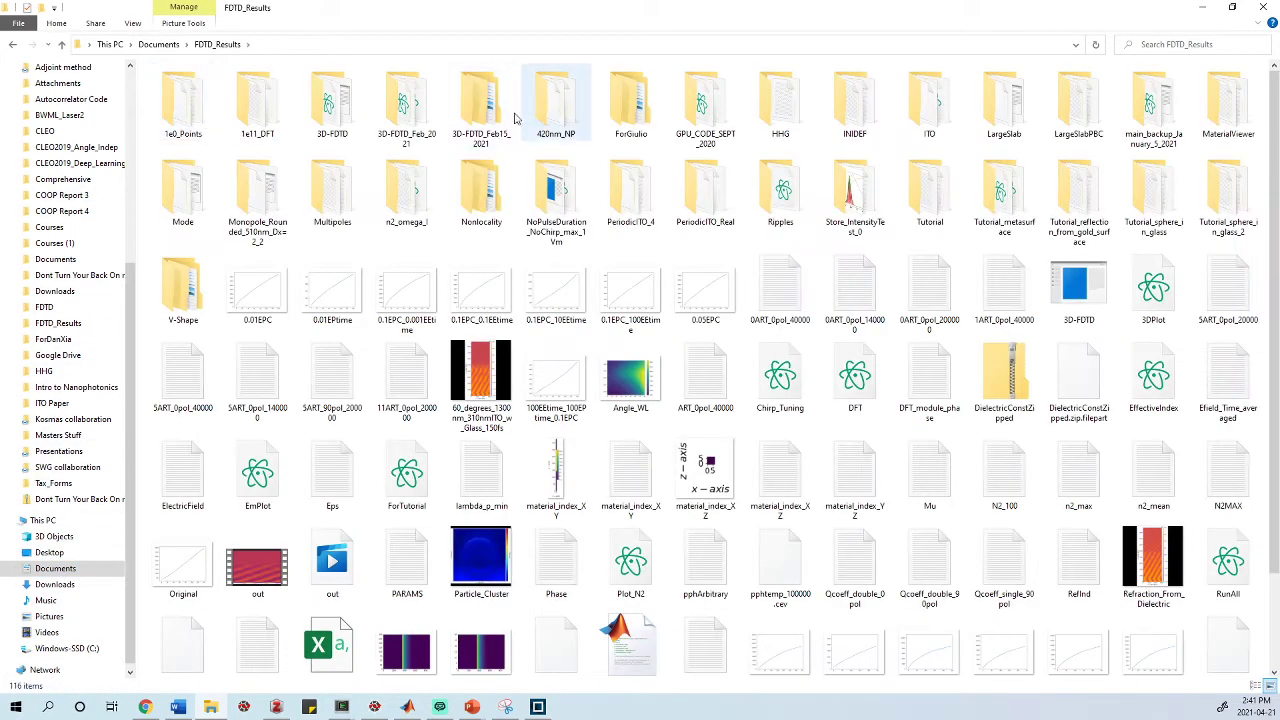
pyautogui.click(55, 570)
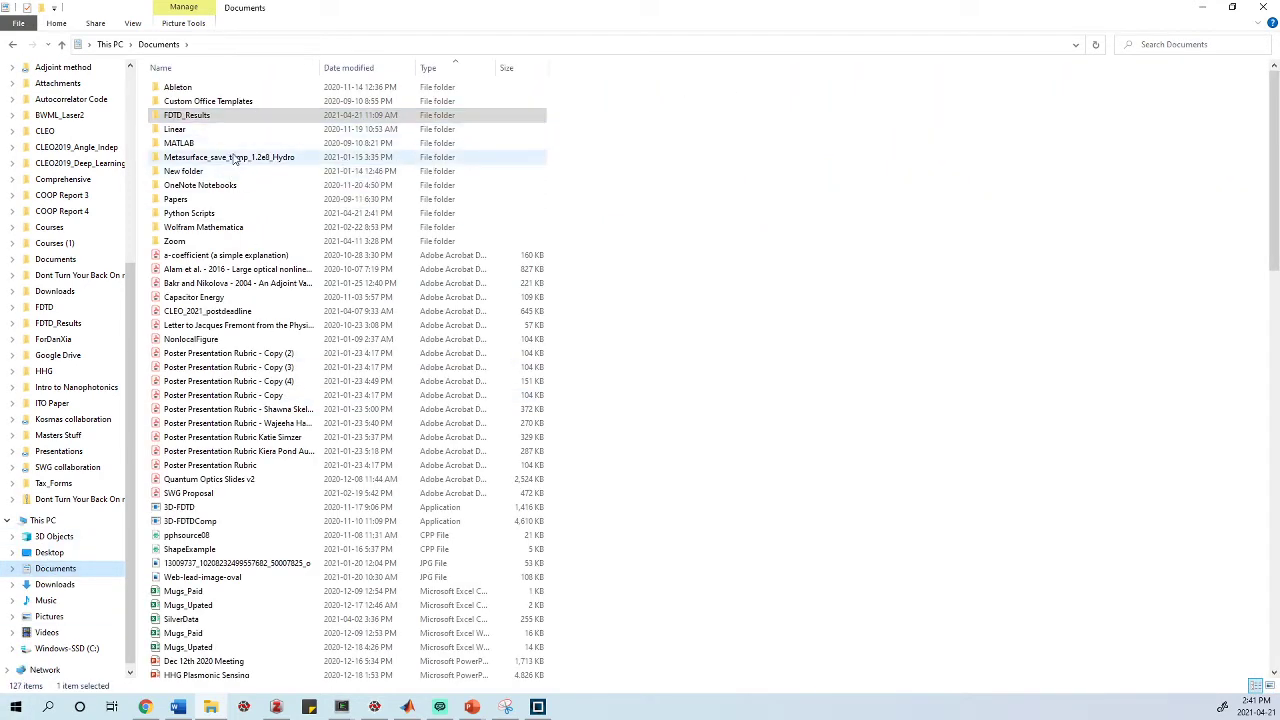
pyautogui.doubleClick(230, 213)
pyautogui.click(198, 101)
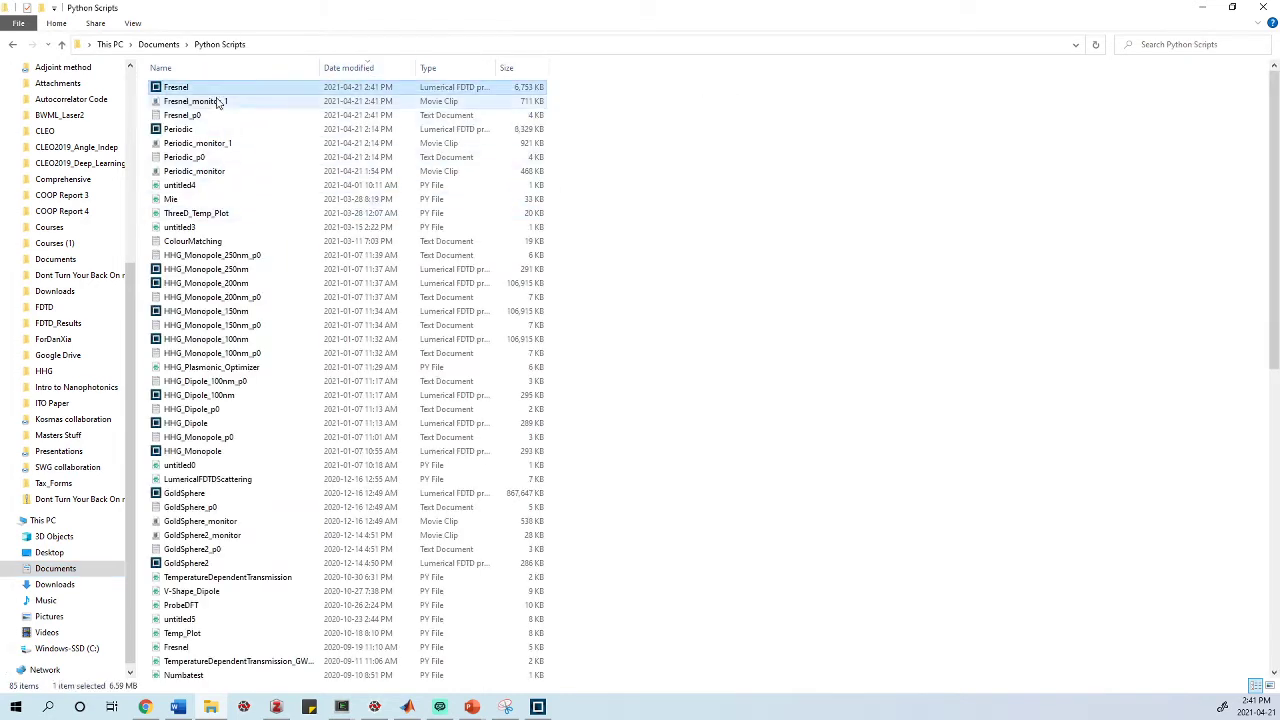
# Step: Play the Fresnel_monitor_1 movie clip in Windows Media Player and pause it at about two seconds
pyautogui.doubleClick(228, 104)
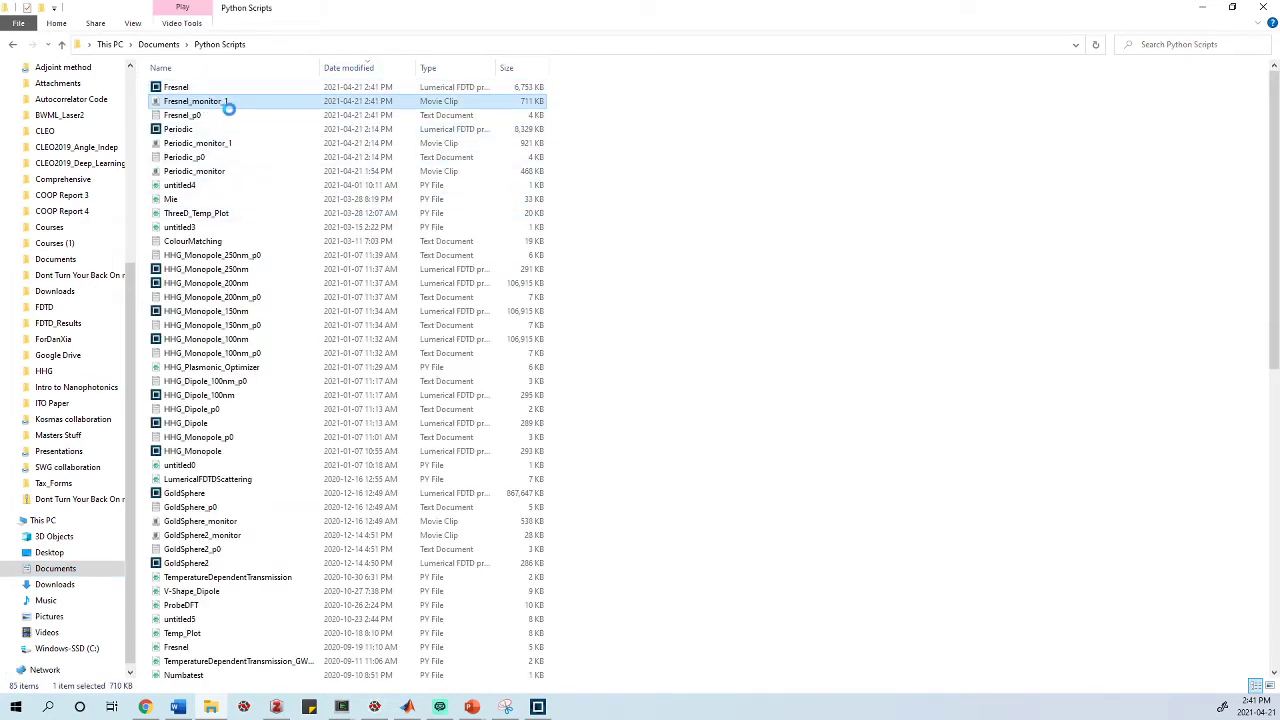
pyautogui.rightClick(232, 110)
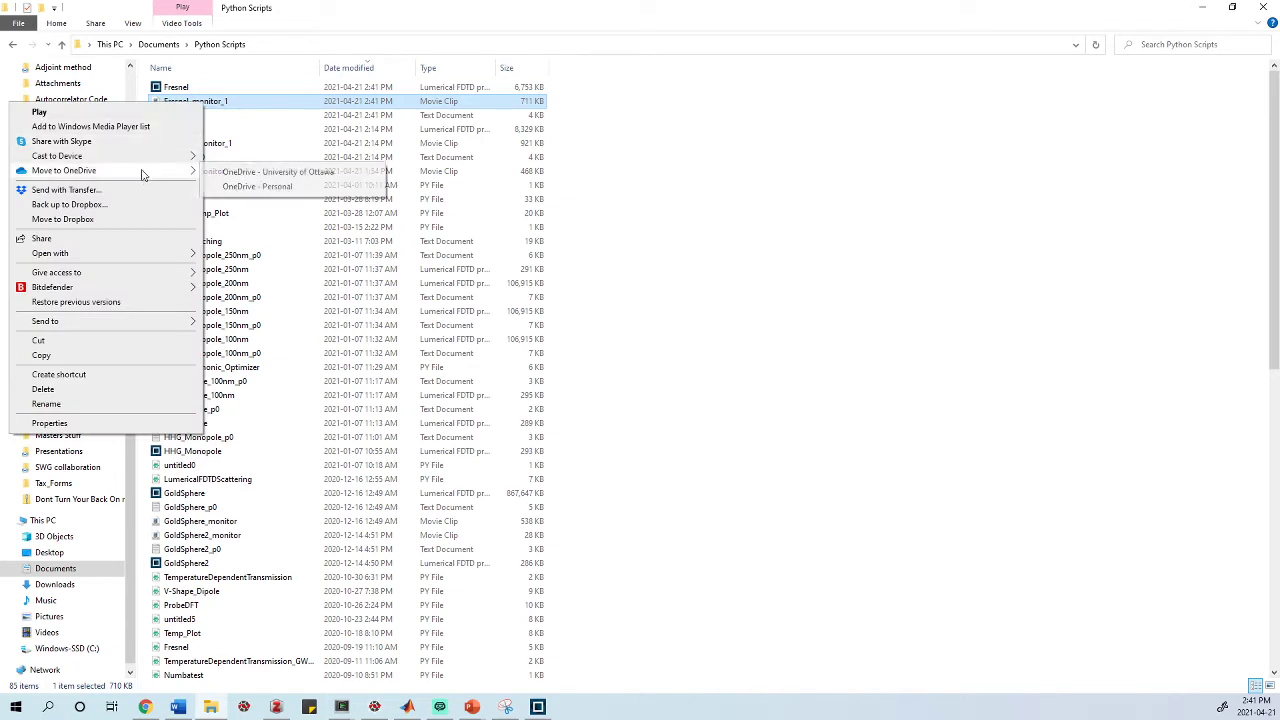
pyautogui.moveTo(150, 253)
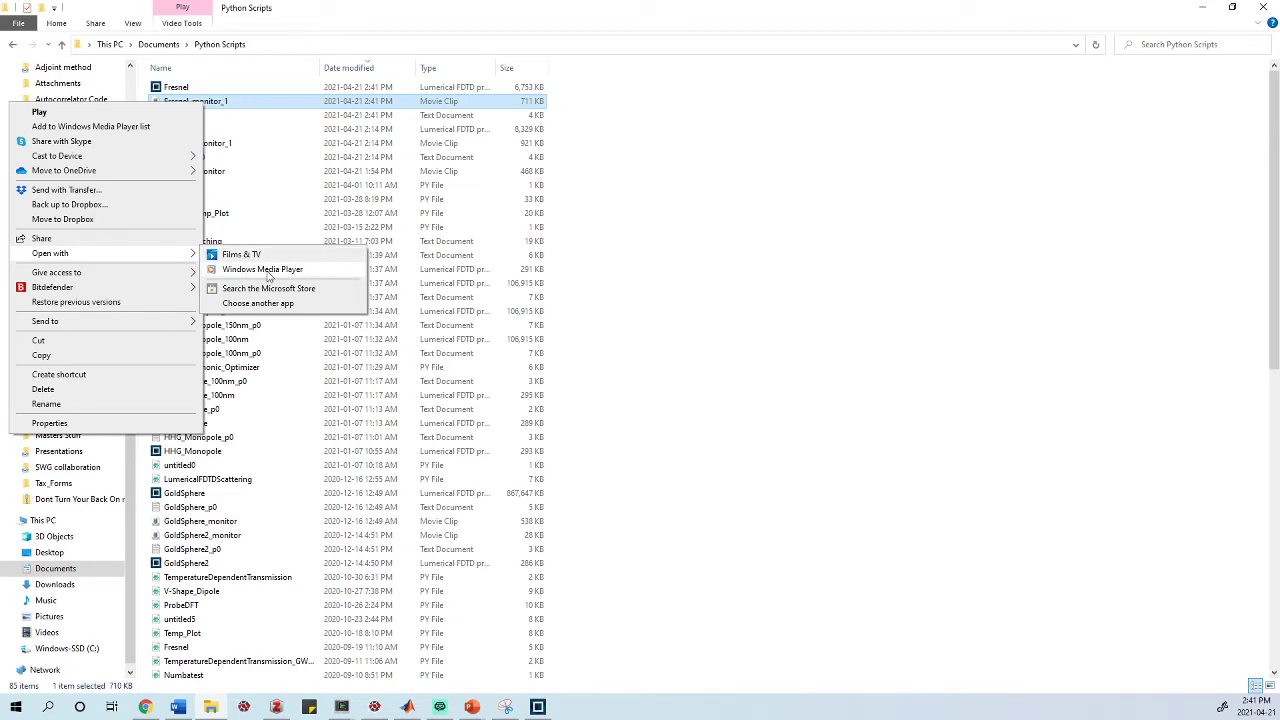
pyautogui.click(265, 270)
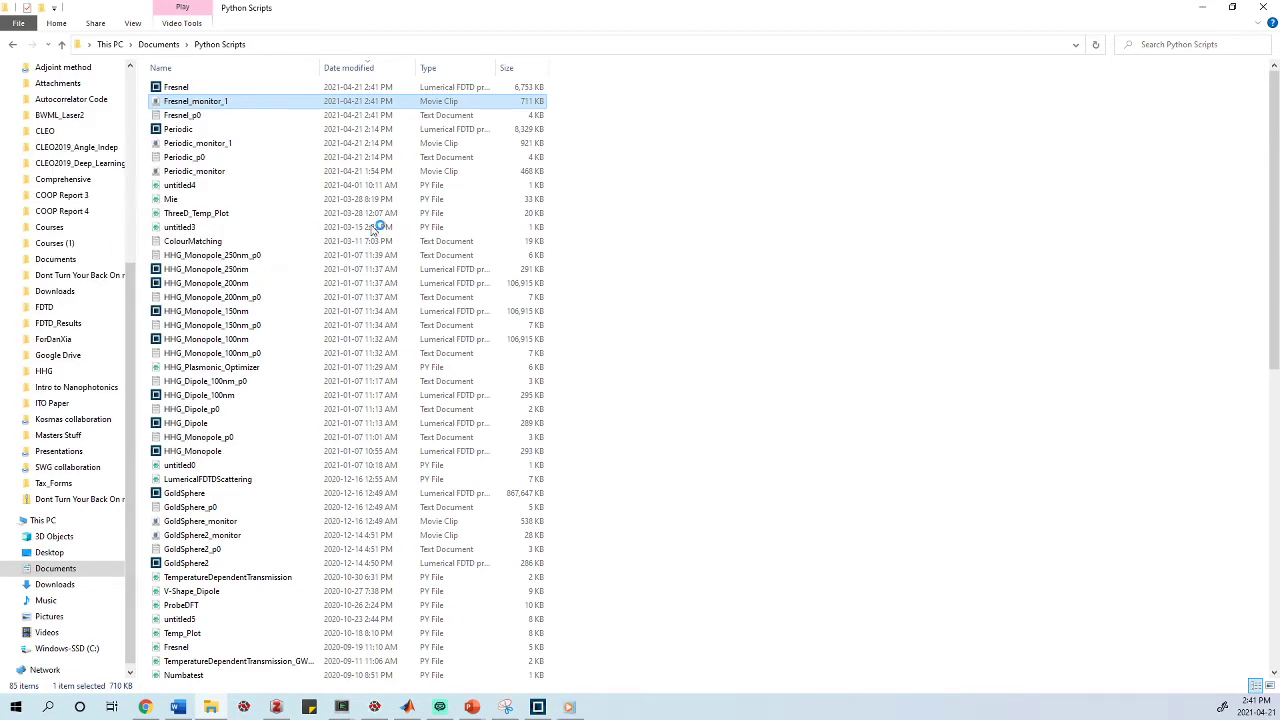
pyautogui.click(300, 10)
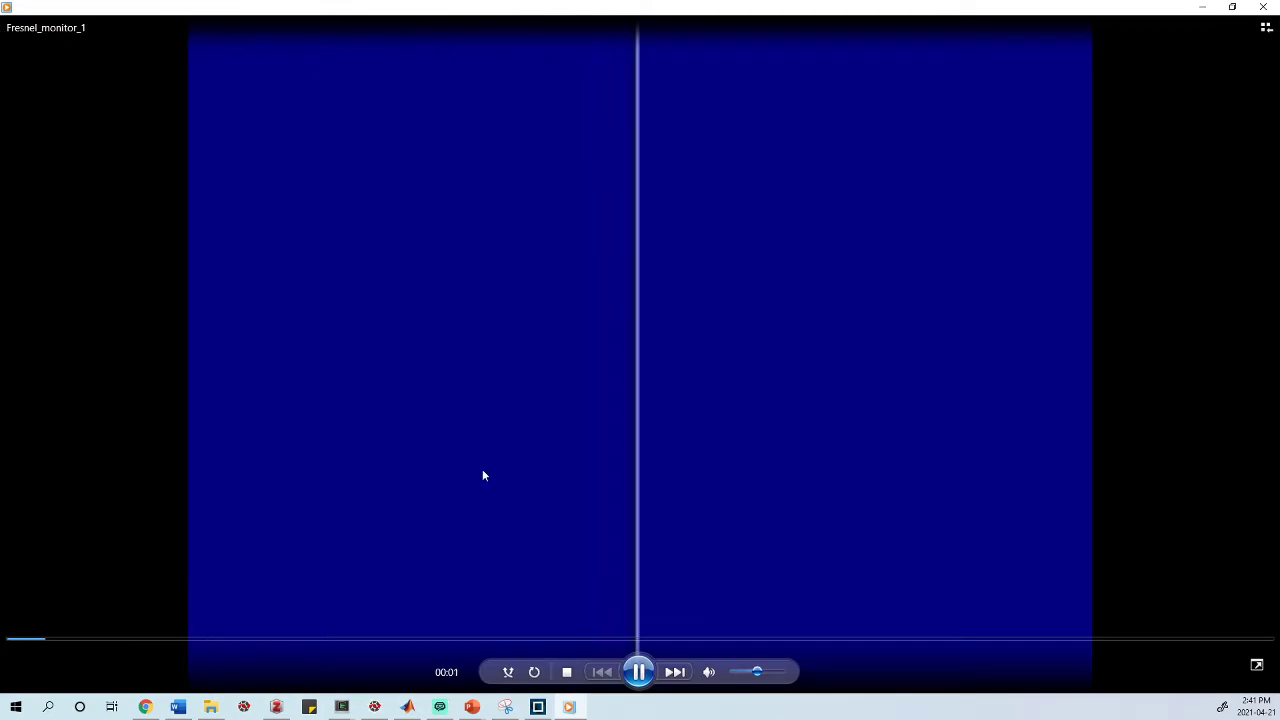
pyautogui.click(638, 672)
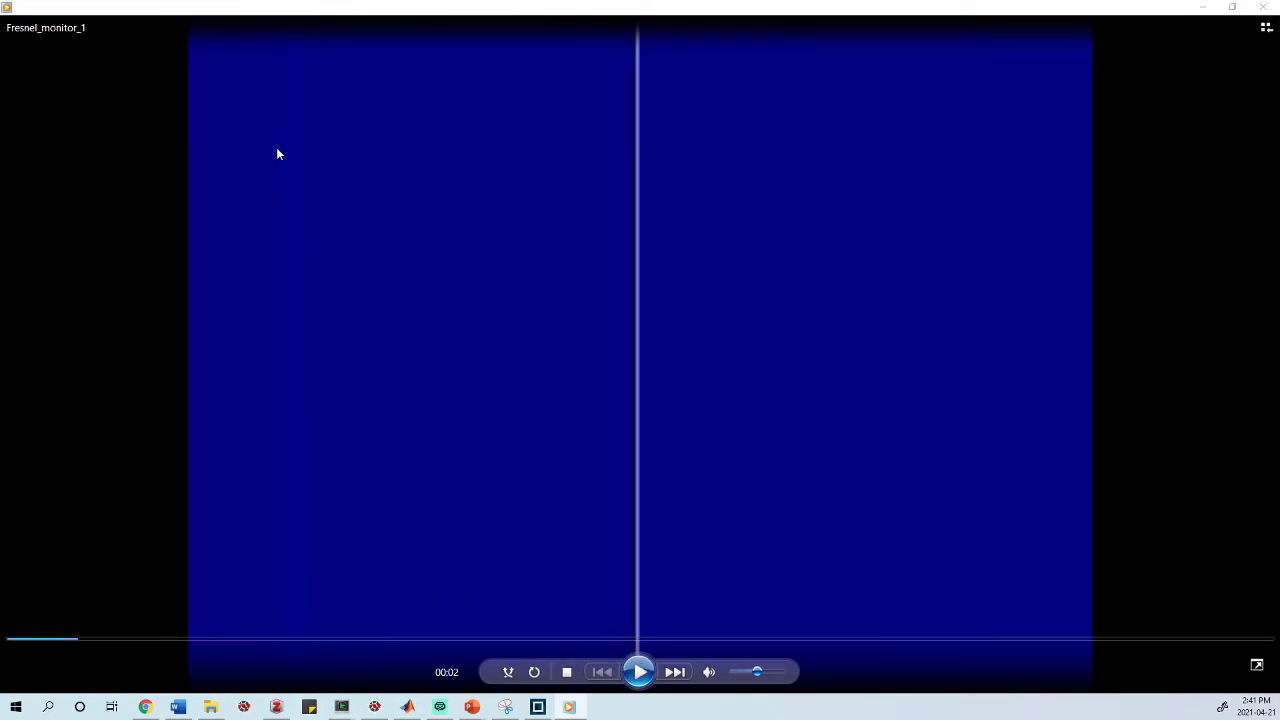
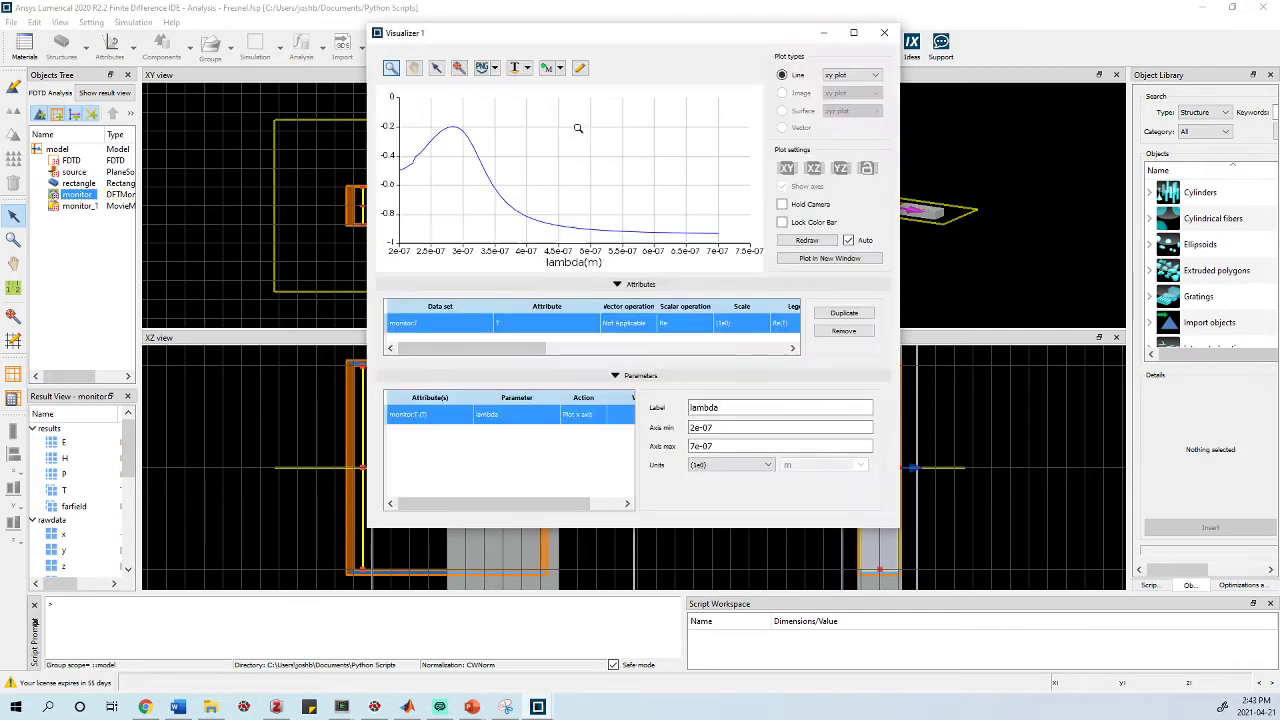
# Step: Enlarge the visualizer to examine the monitor's T versus lambda curve, then restore it to a smaller window
pyautogui.doubleClick(640, 35)
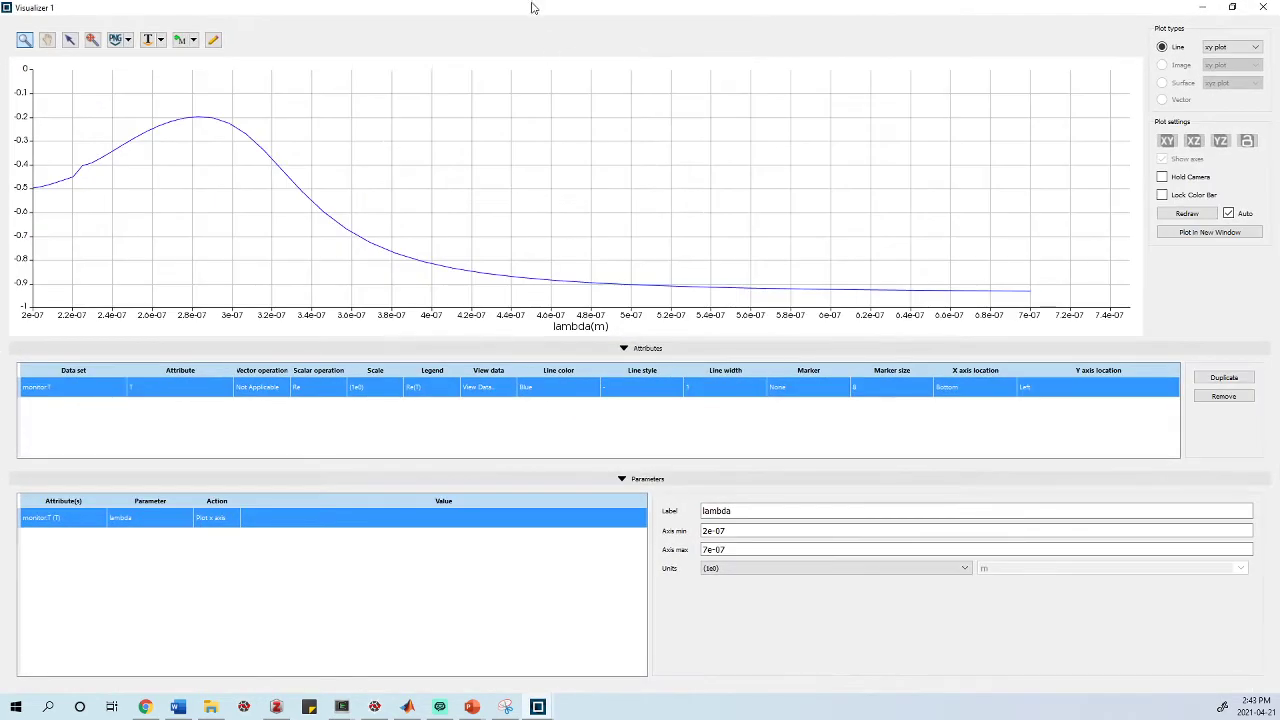
pyautogui.doubleClick(535, 8)
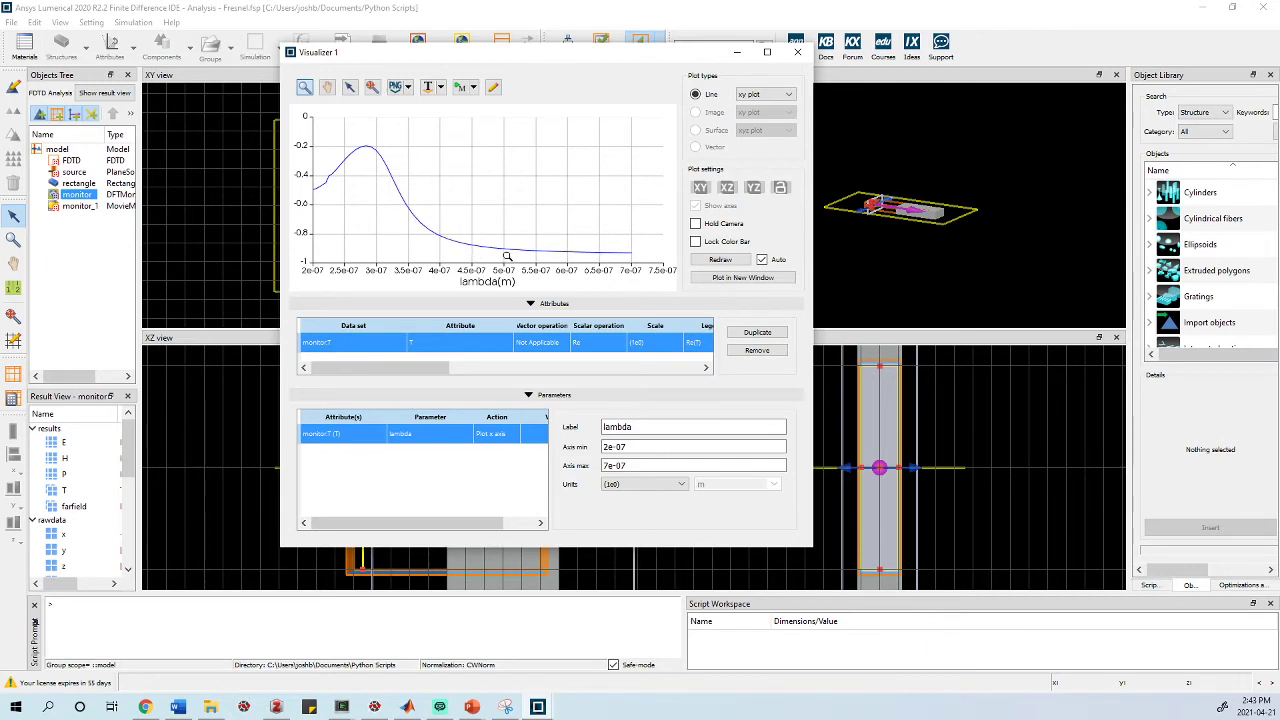
pyautogui.moveTo(455, 58); pyautogui.dragTo(483, 70)
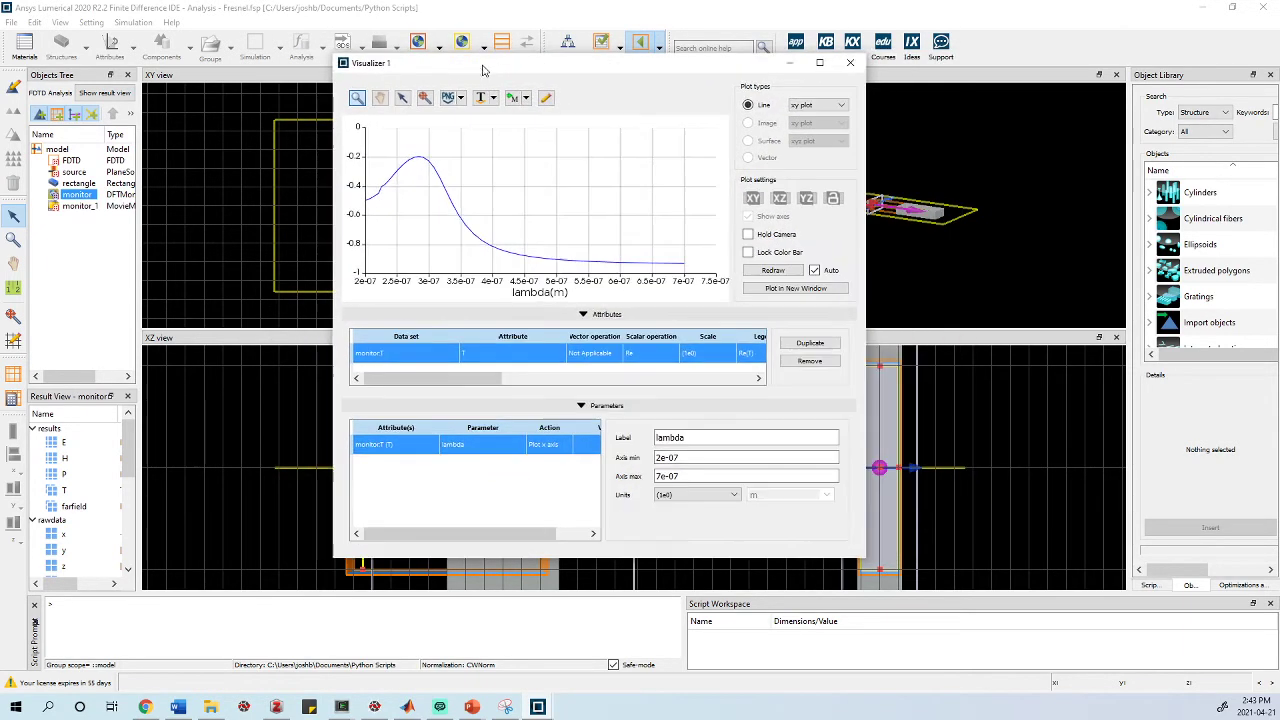
# Step: Set the scalar operation of the monitor's T data to -Re, examine the replotted curve, and close the visualizer
pyautogui.click(652, 354)
pyautogui.click(655, 357)
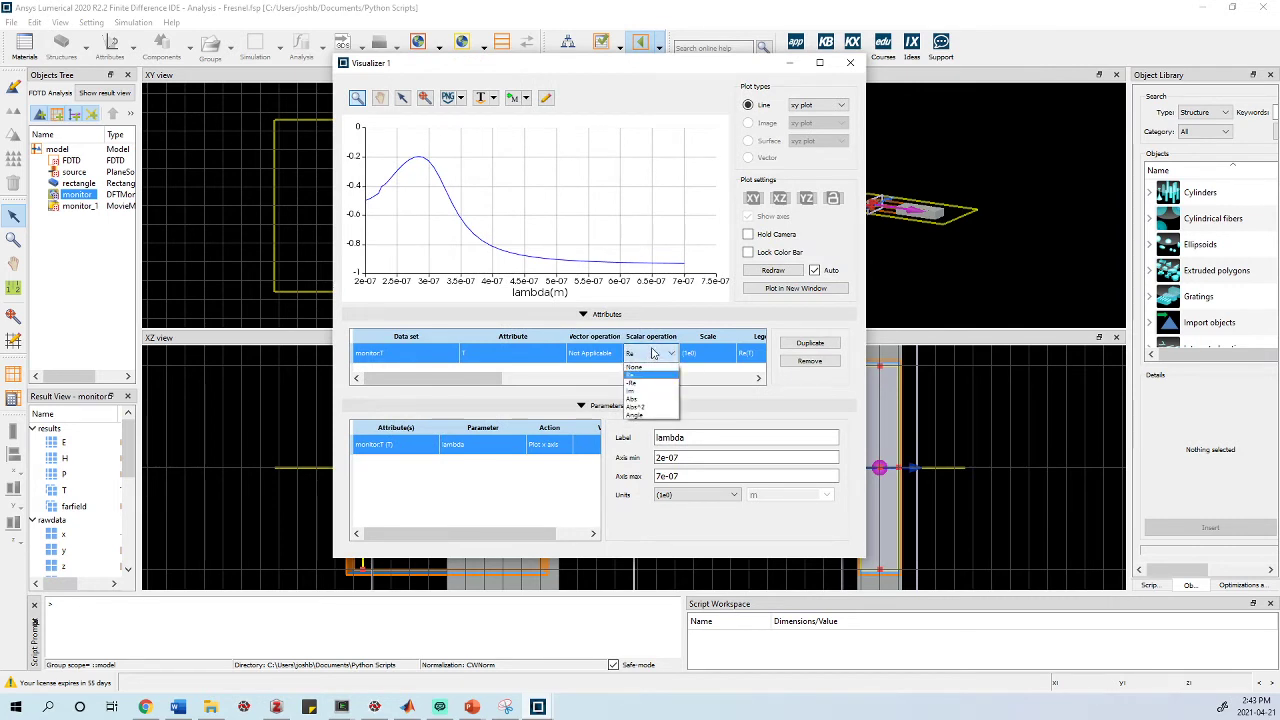
pyautogui.click(660, 343)
pyautogui.click(662, 358)
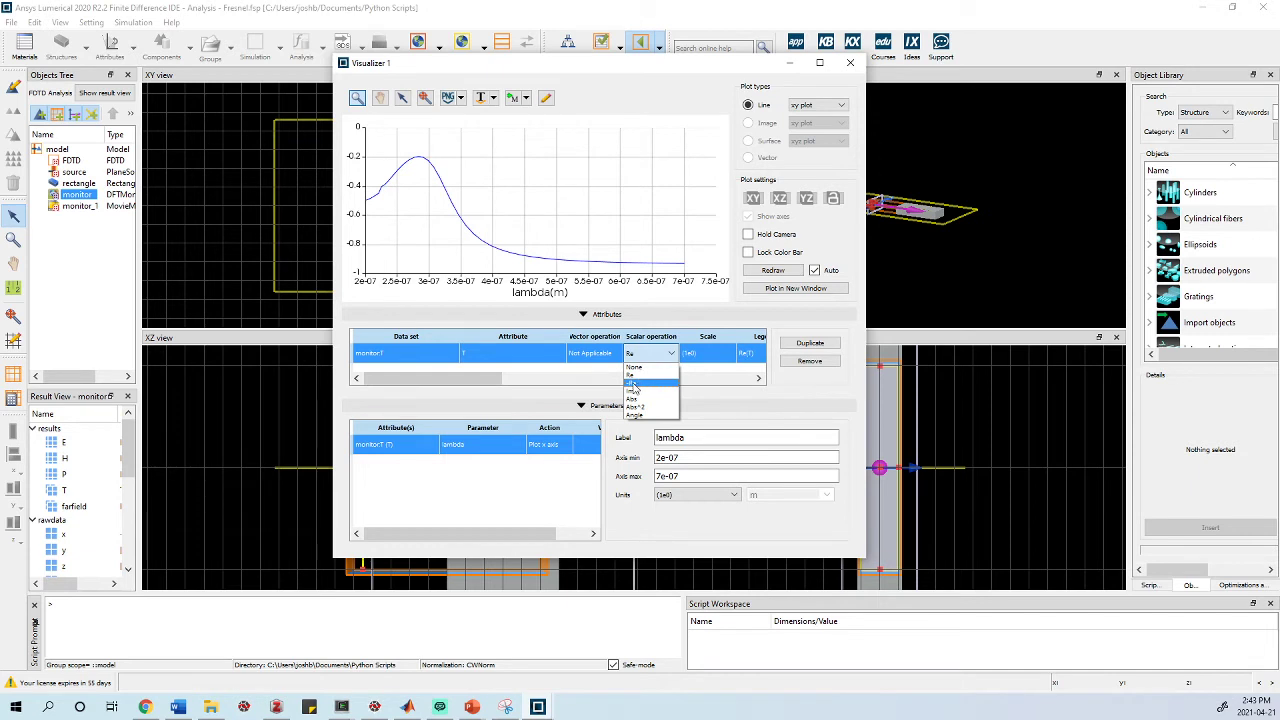
pyautogui.click(633, 384)
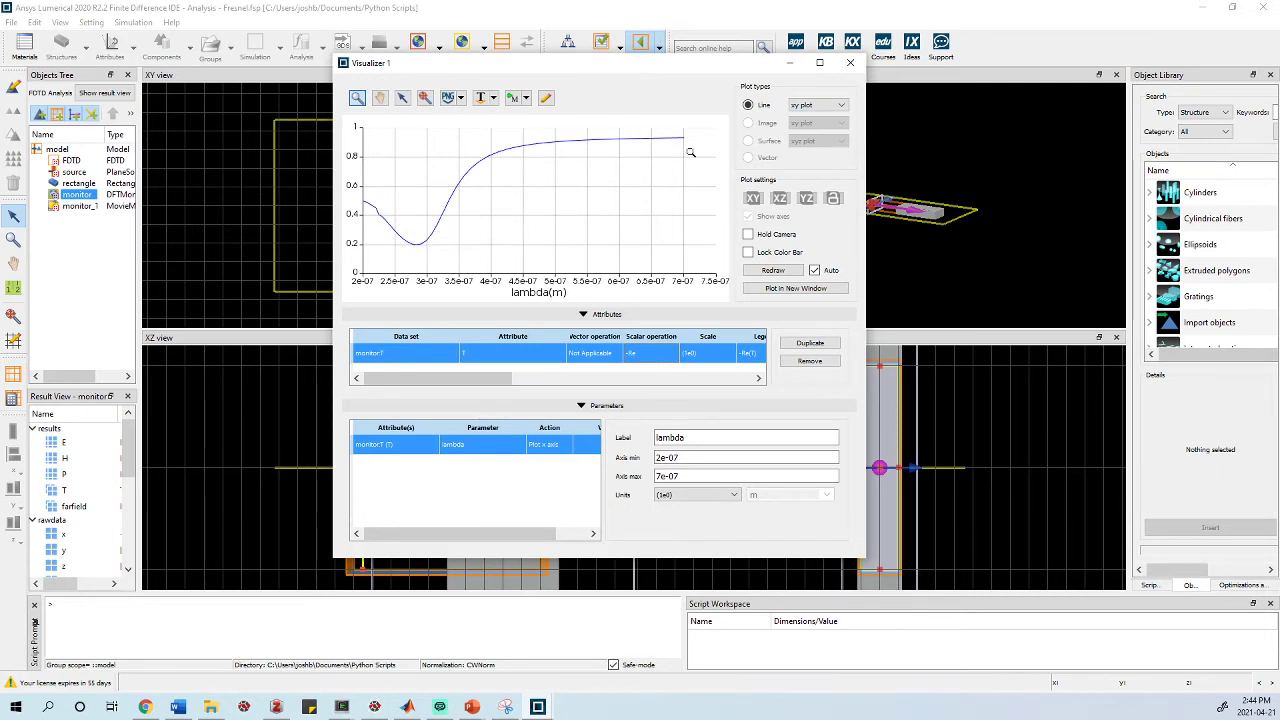
pyautogui.click(850, 64)
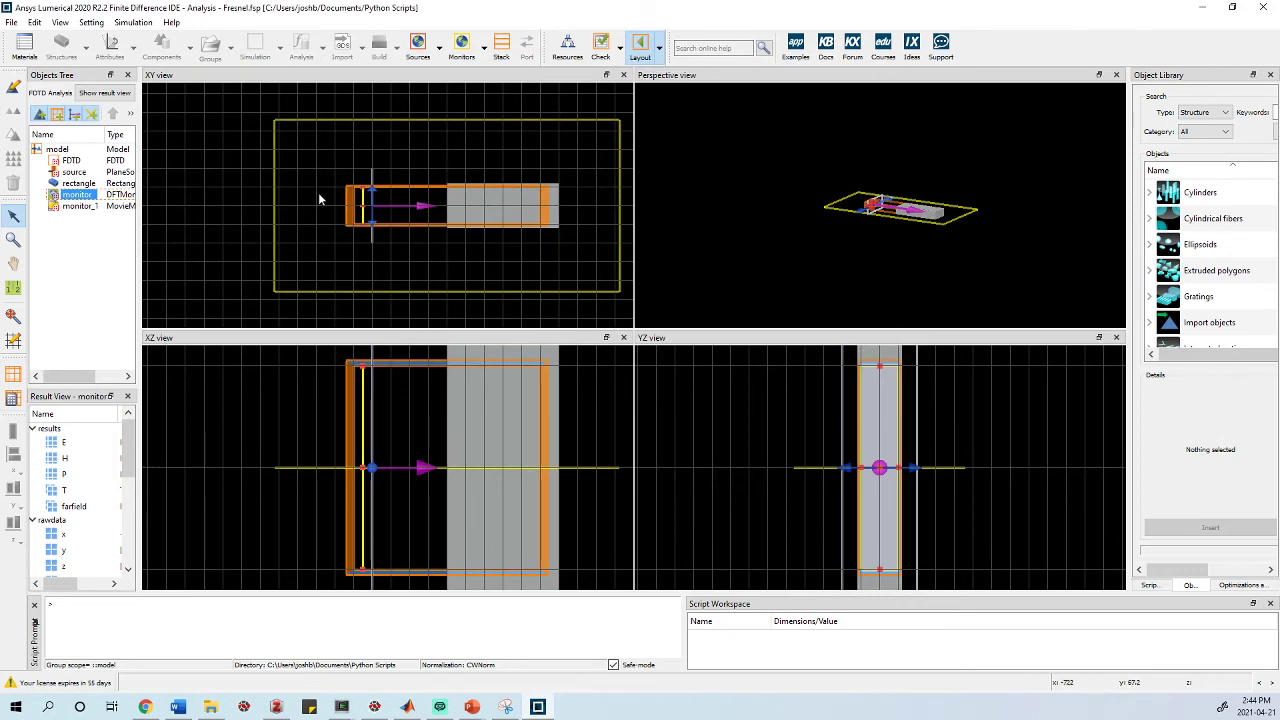
# Step: Select the silver rectangle in the XY view and switch the project from analysis back to layout mode
pyautogui.scroll(1, 423, 181)
pyautogui.scroll(-1, 448, 230)
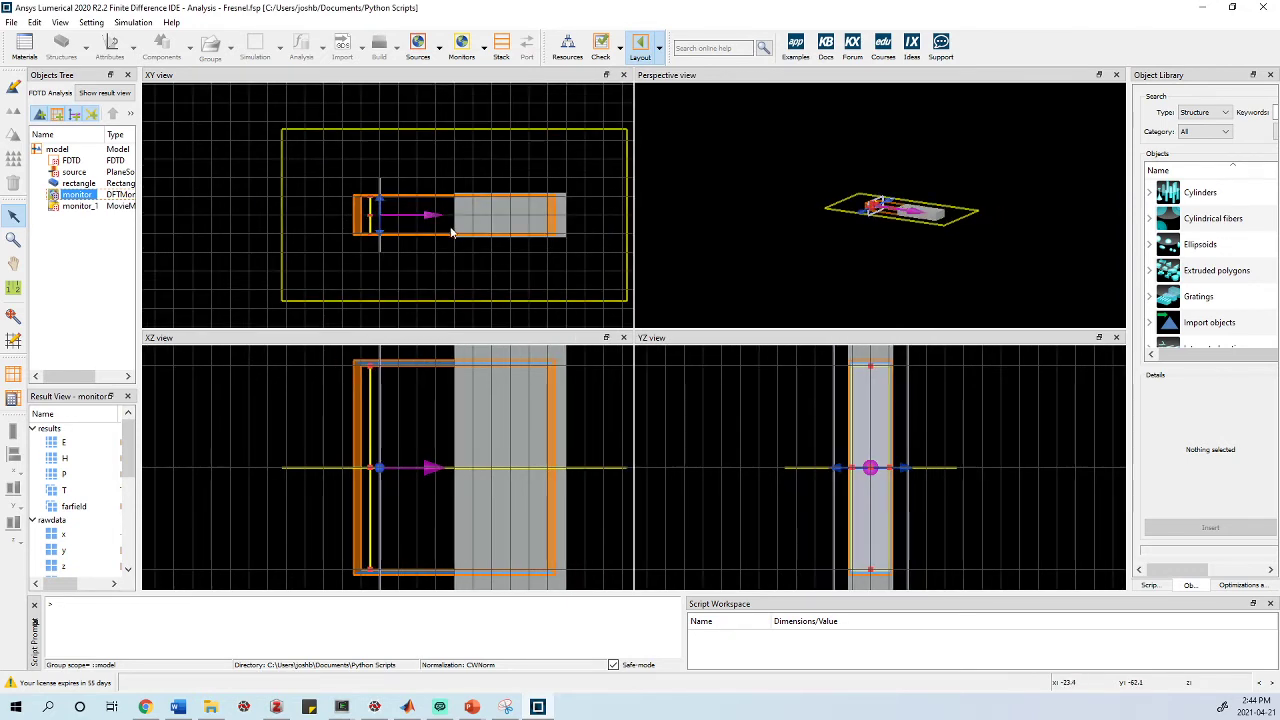
pyautogui.scroll(1, 463, 237)
pyautogui.scroll(2, 515, 207)
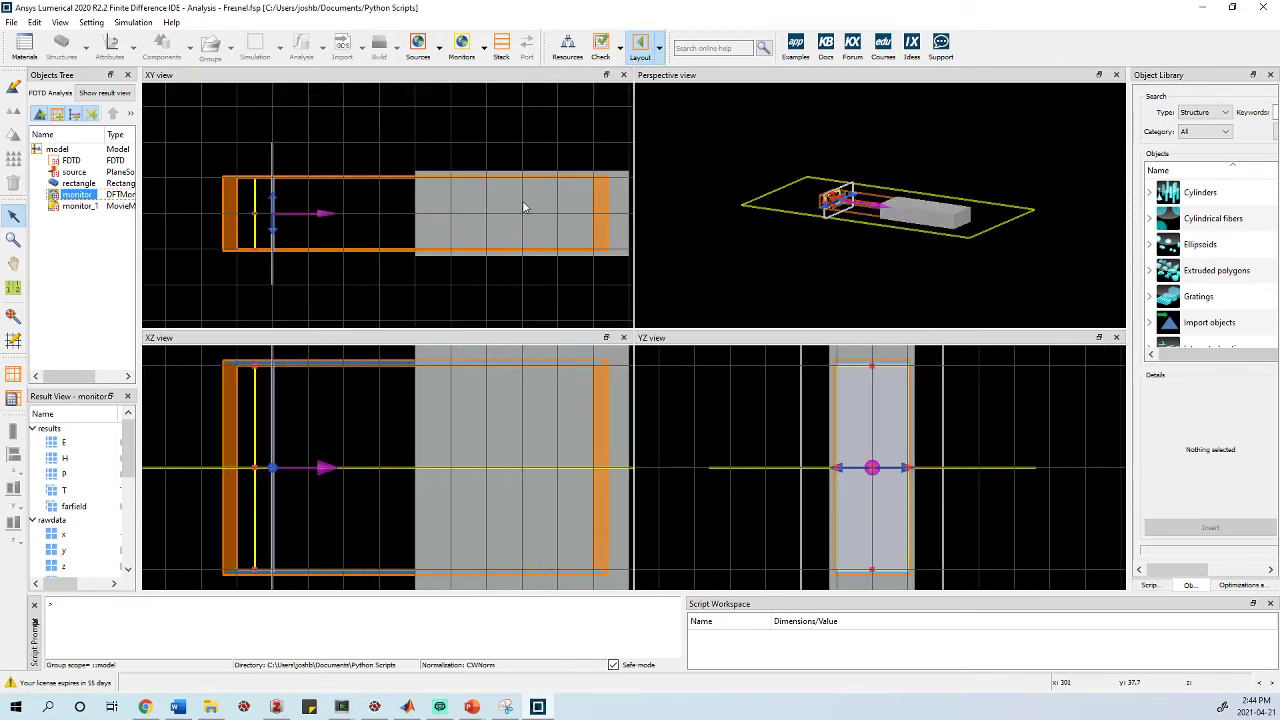
pyautogui.scroll(-1, 495, 214)
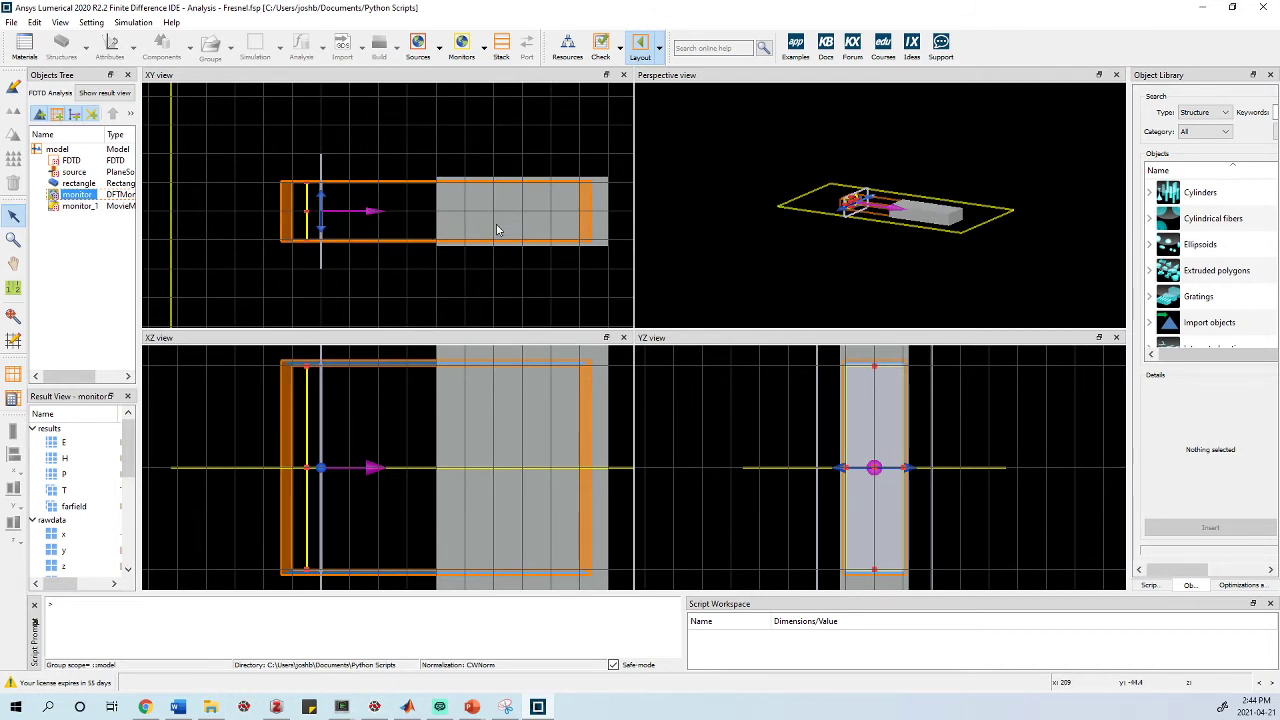
pyautogui.click(490, 215)
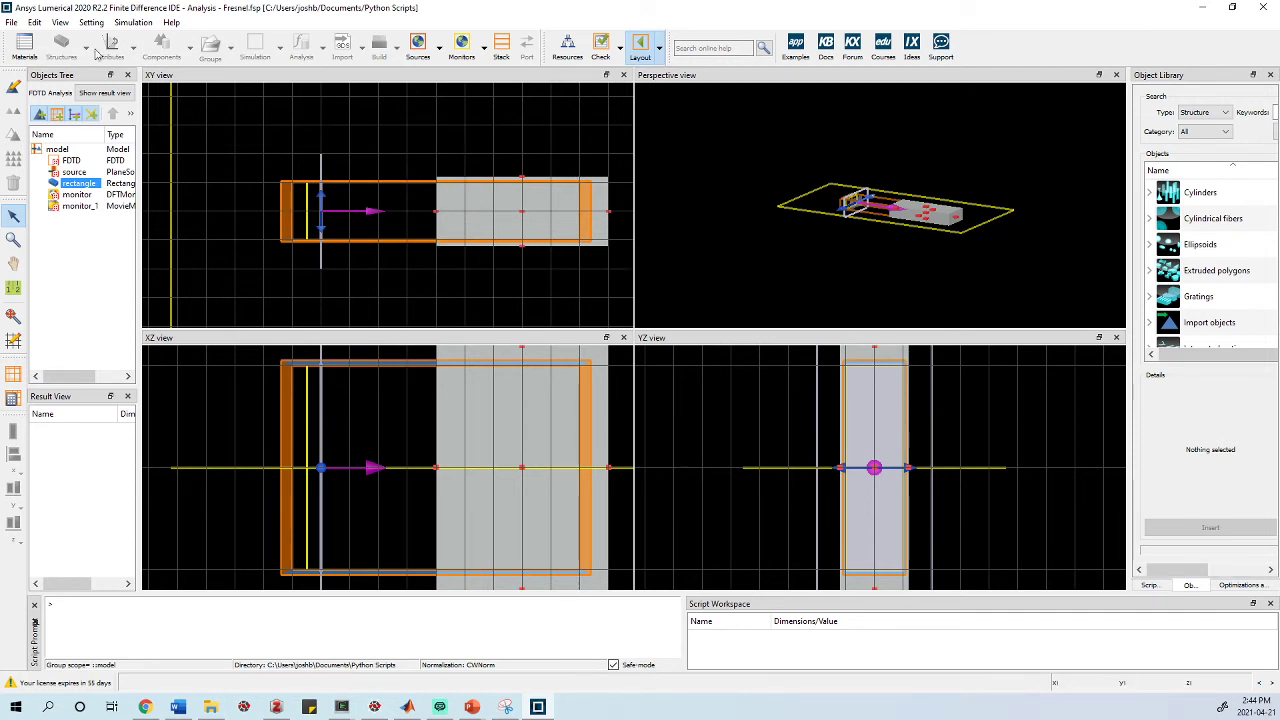
pyautogui.click(642, 50)
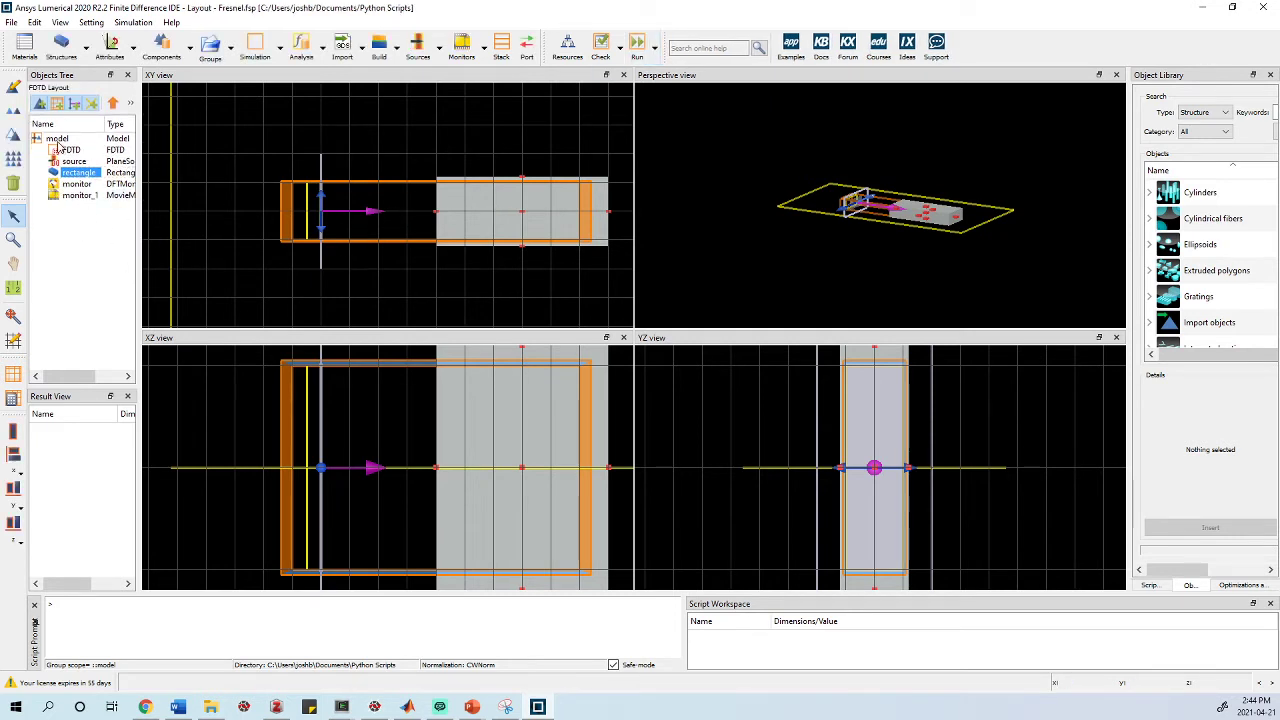
# Step: Change the rectangle's material from silver to <Object defined dielectric> with an index of 1.5
pyautogui.rightClick(72, 173)
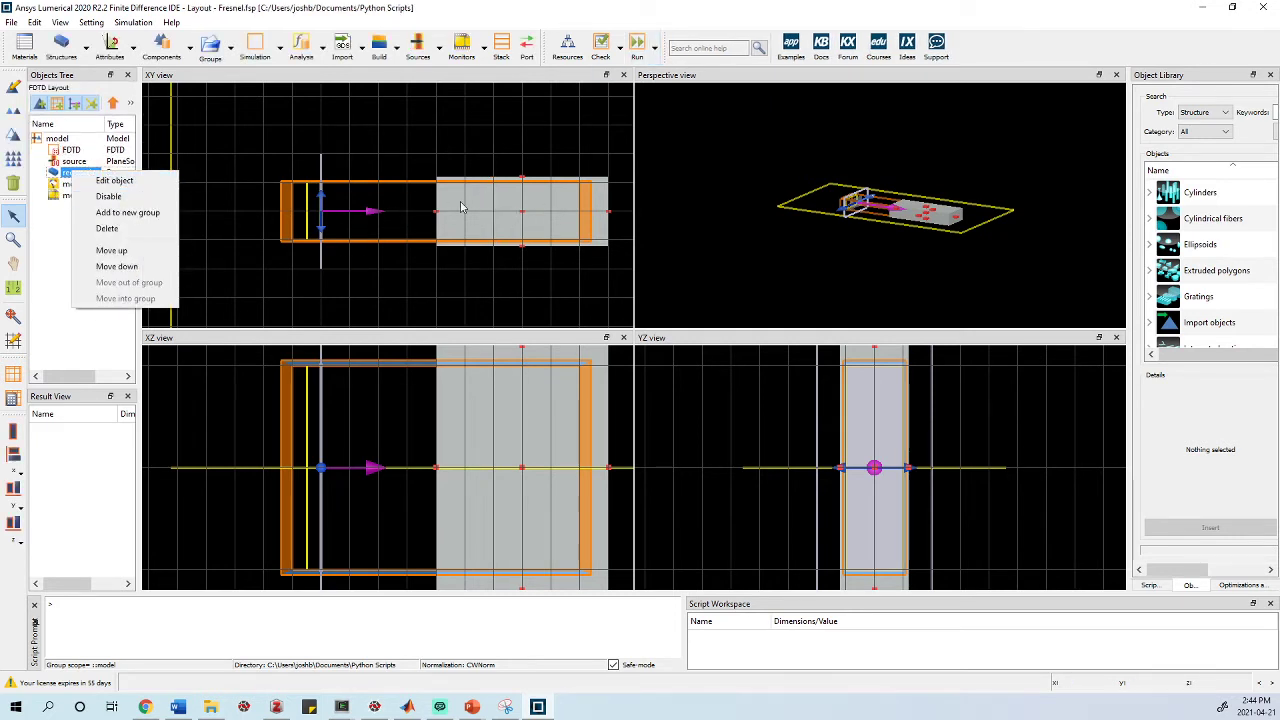
pyautogui.click(160, 180)
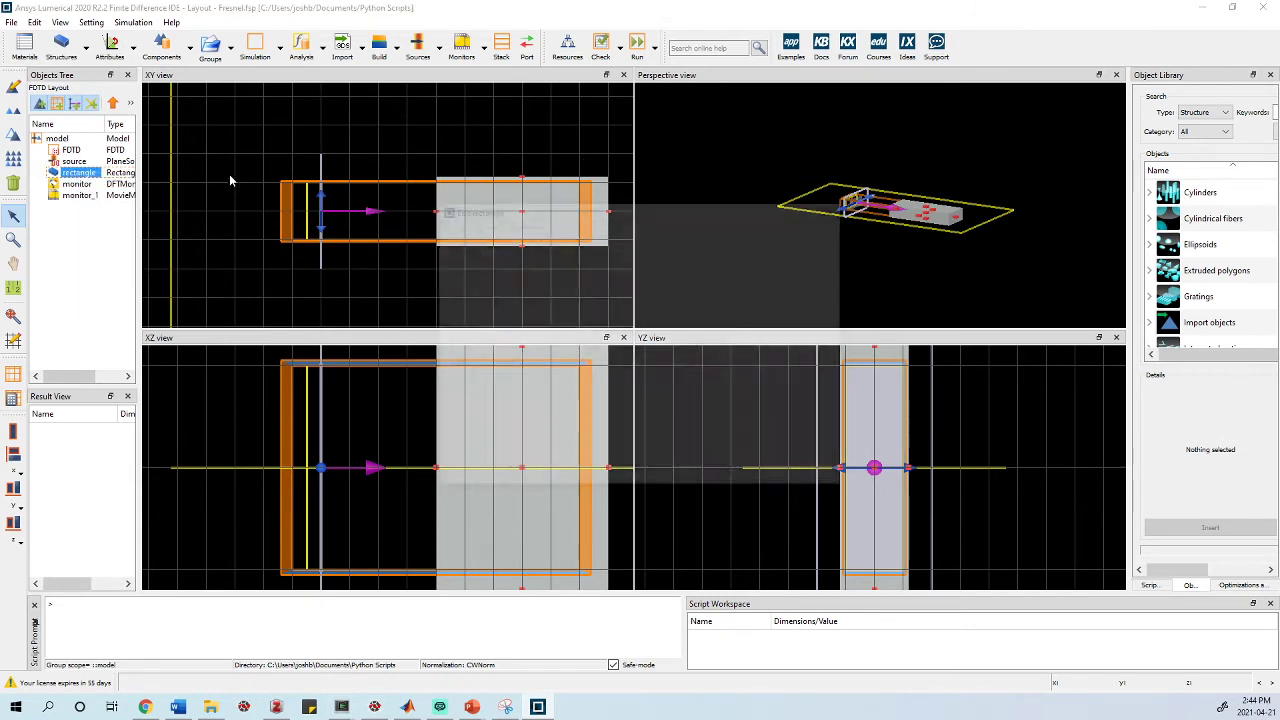
pyautogui.click(505, 253)
pyautogui.click(573, 284)
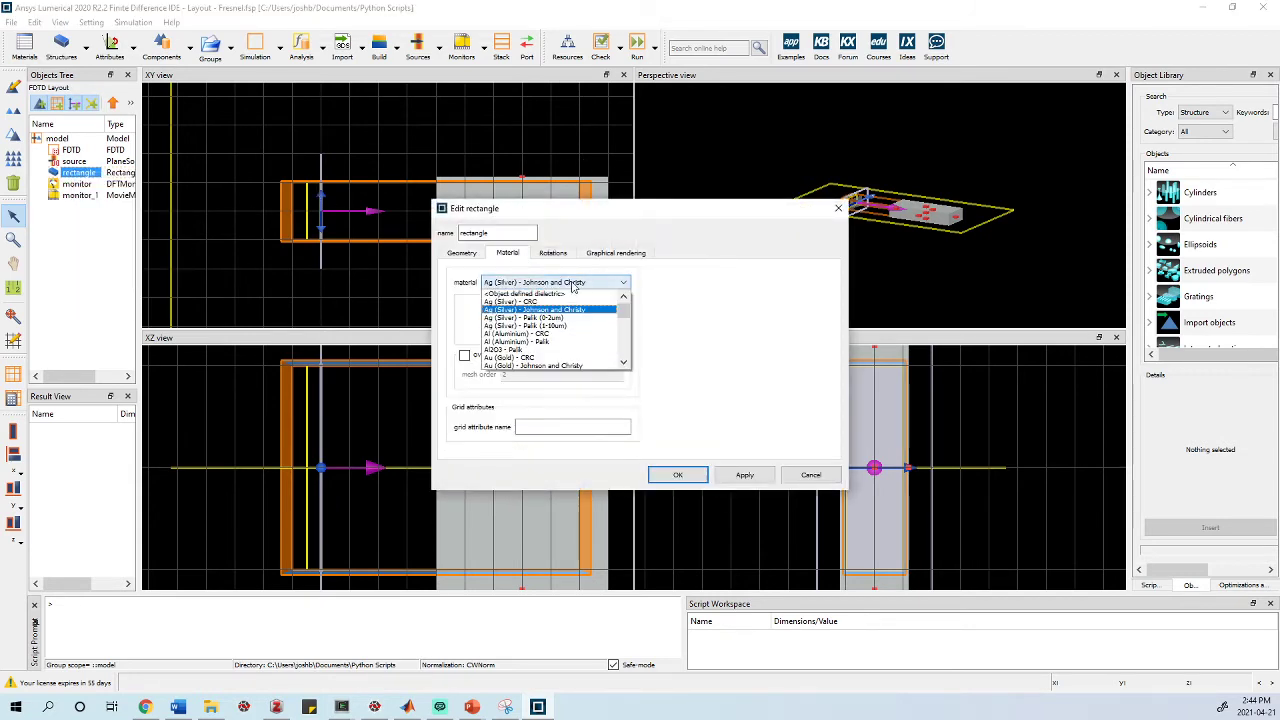
pyautogui.click(550, 295)
pyautogui.click(598, 308)
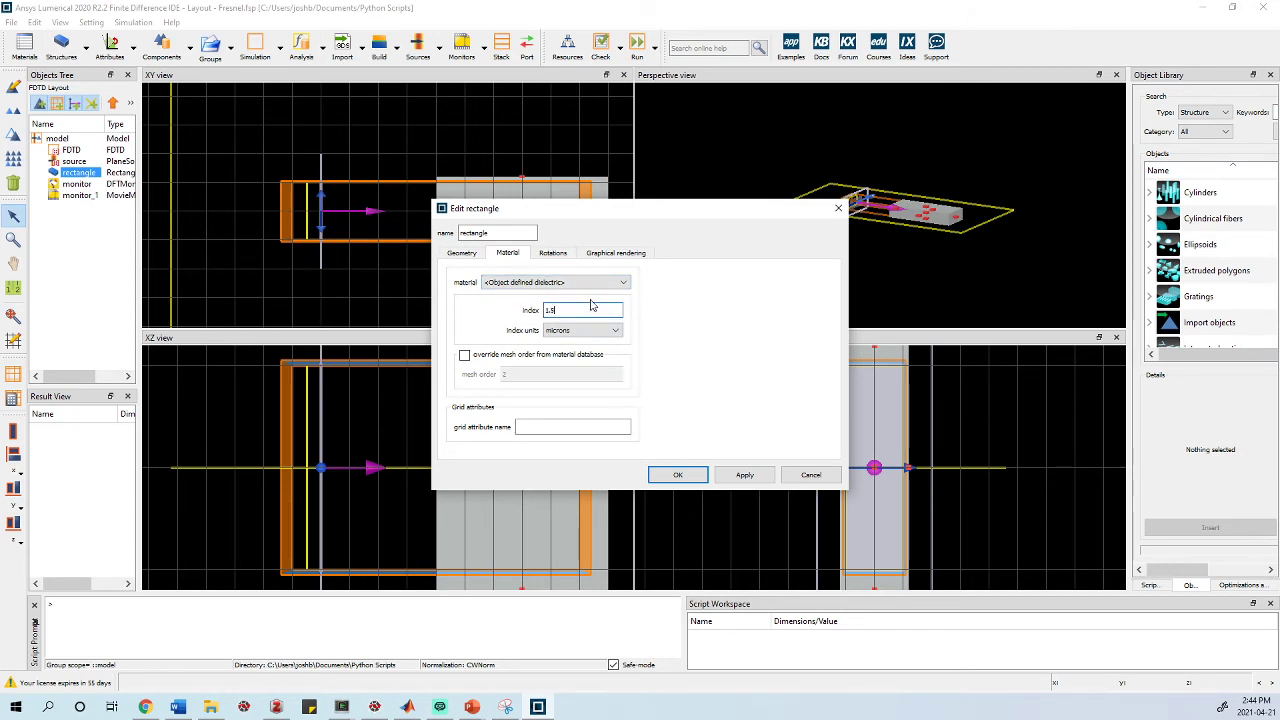
pyautogui.click(745, 475)
pyautogui.click(688, 476)
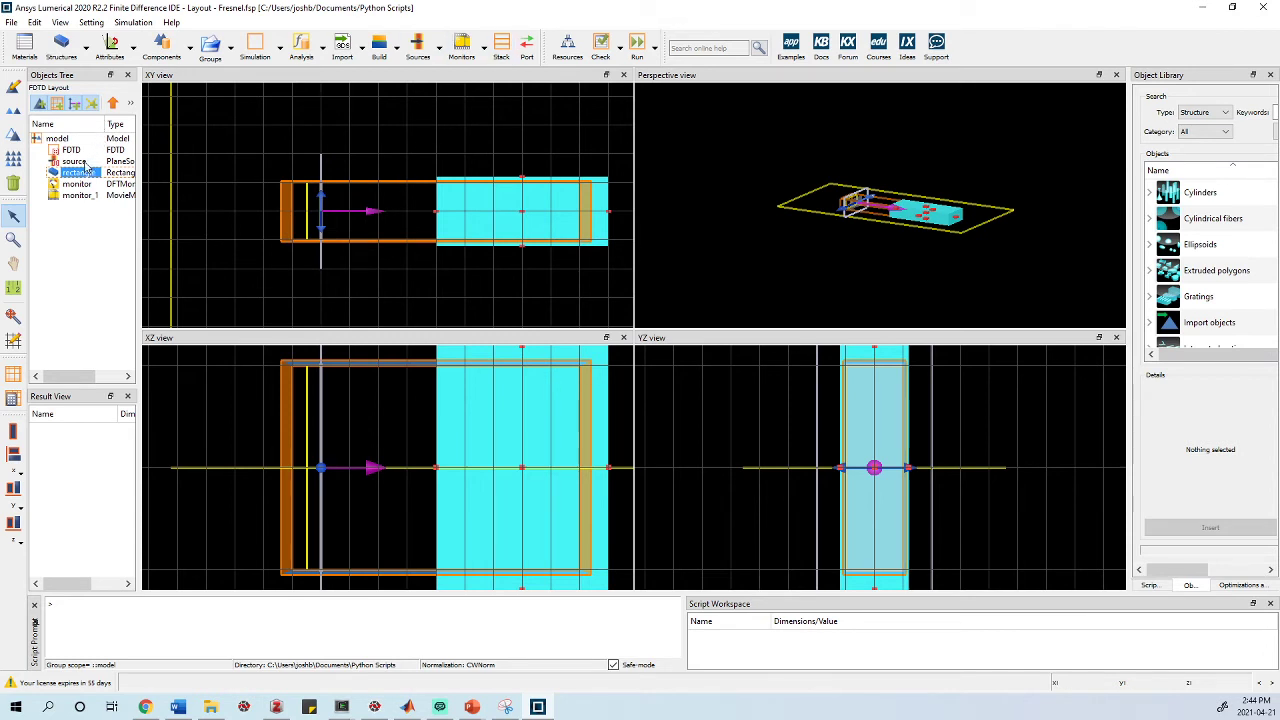
# Step: Add a second rectangle structure and set its y position to 0 nm
pyautogui.click(68, 55)
pyautogui.rightClick(100, 207)
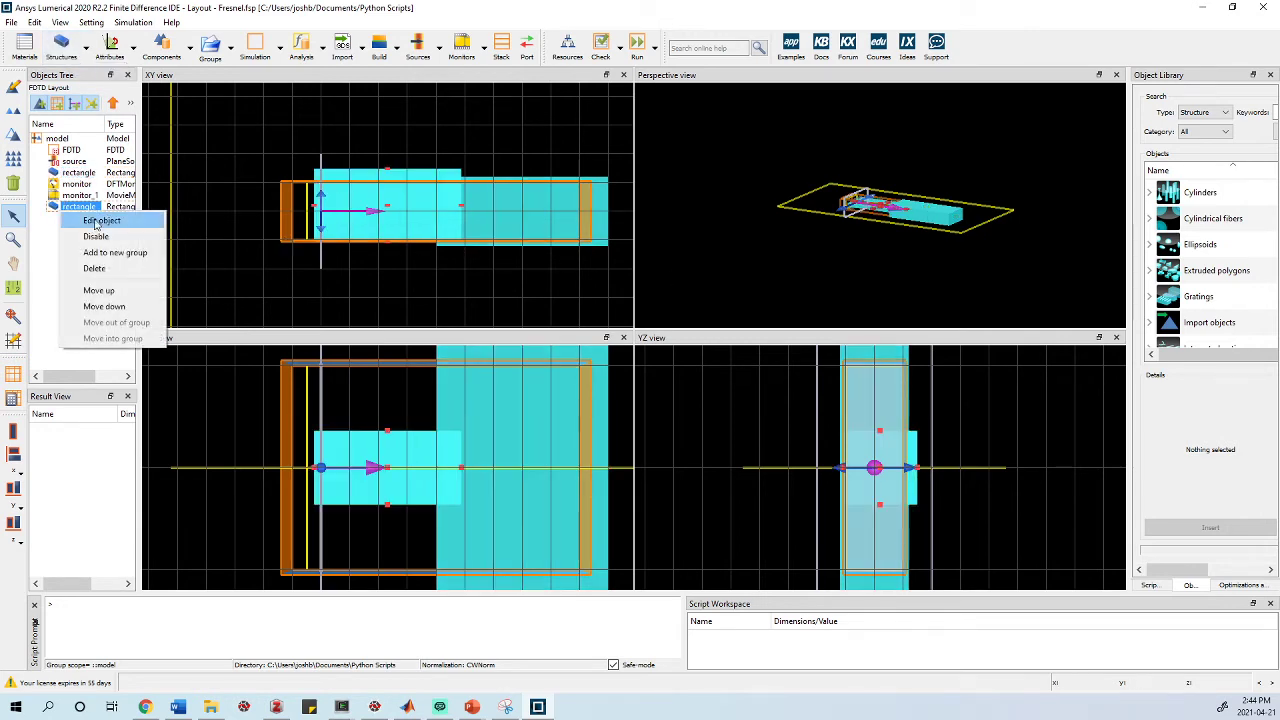
pyautogui.click(104, 221)
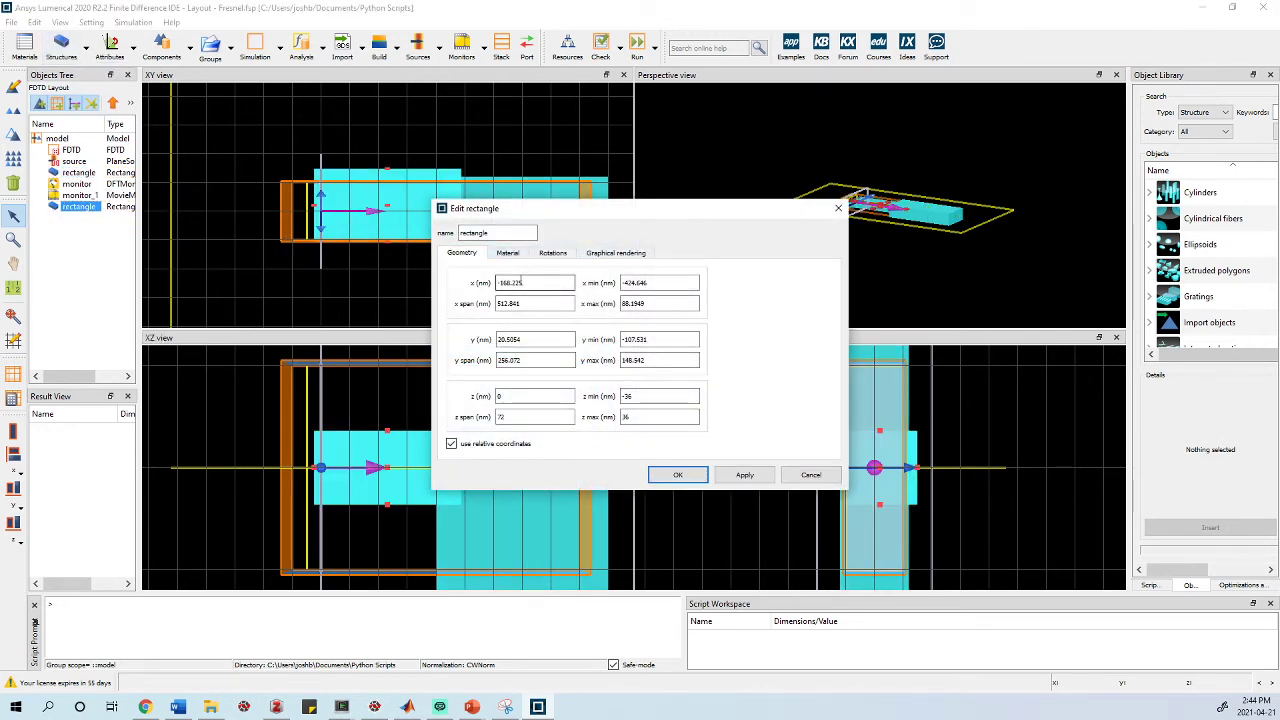
pyautogui.doubleClick(520, 282)
pyautogui.doubleClick(541, 340)
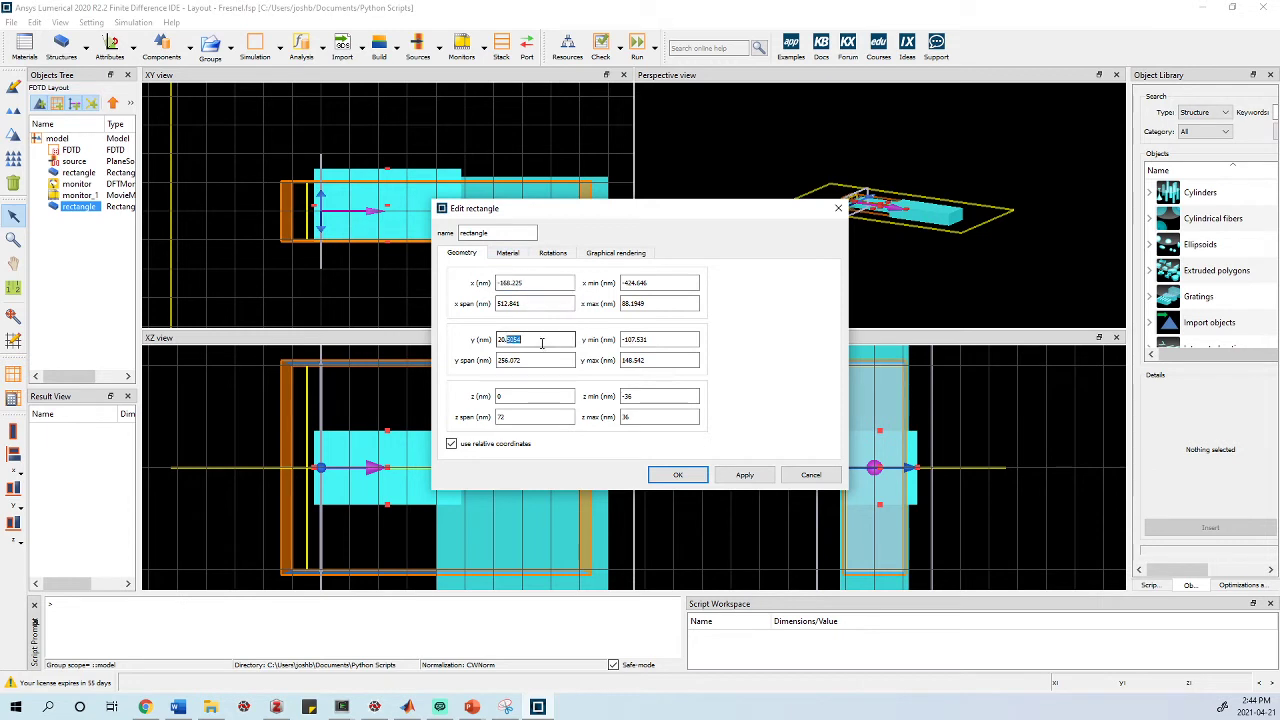
pyautogui.write('0')
pyautogui.click(532, 396)
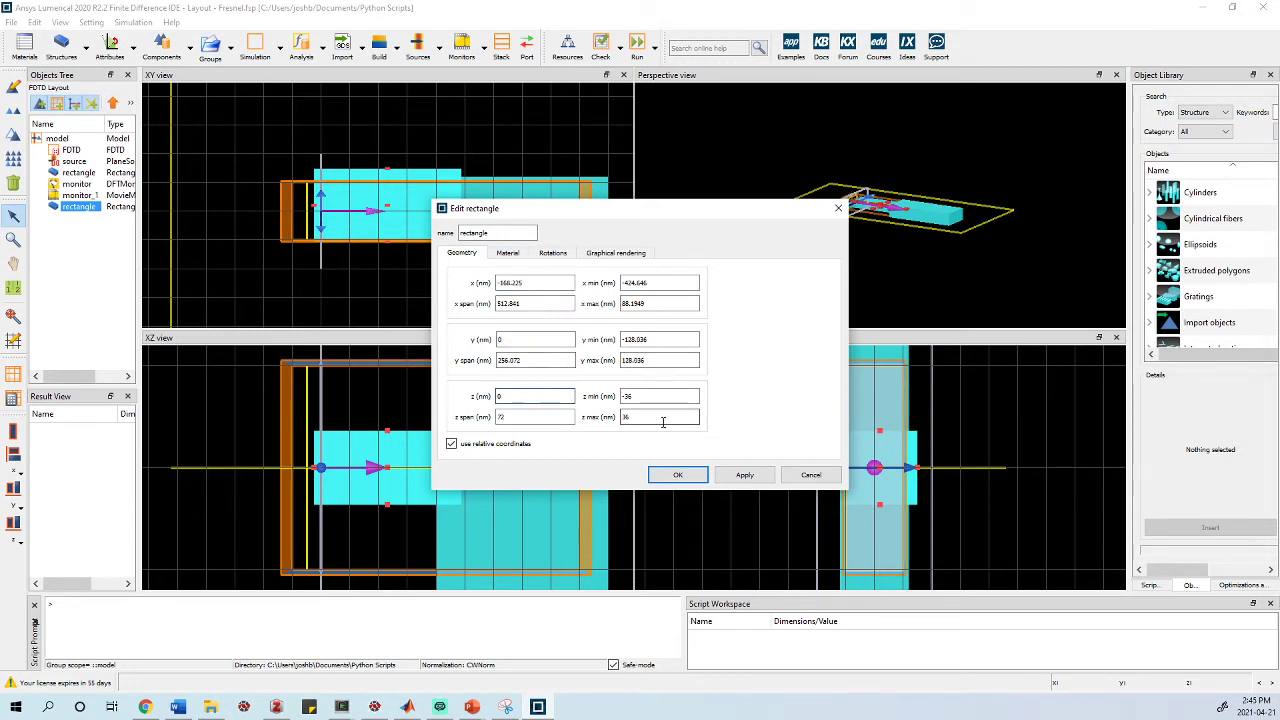
# Step: Set the new rectangle's y span and z span to 240 nm each
pyautogui.doubleClick(538, 364)
pyautogui.write('20')
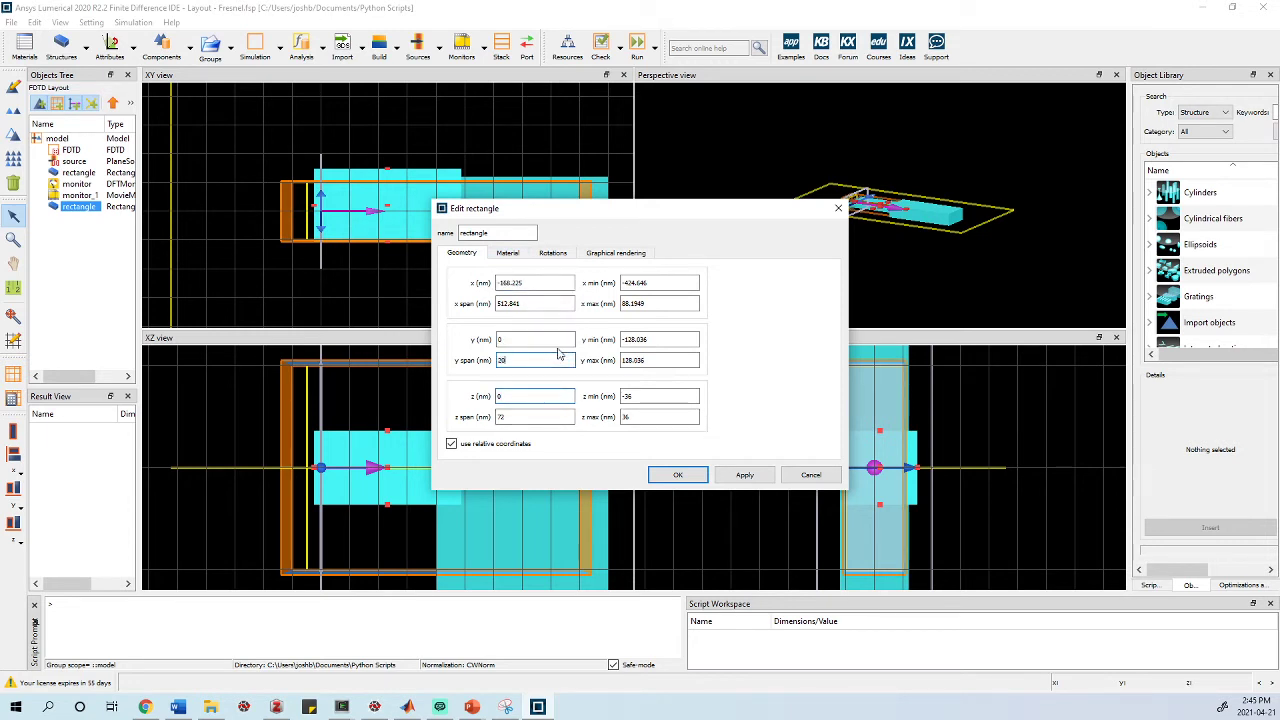
pyautogui.write('040')
pyautogui.click(515, 416)
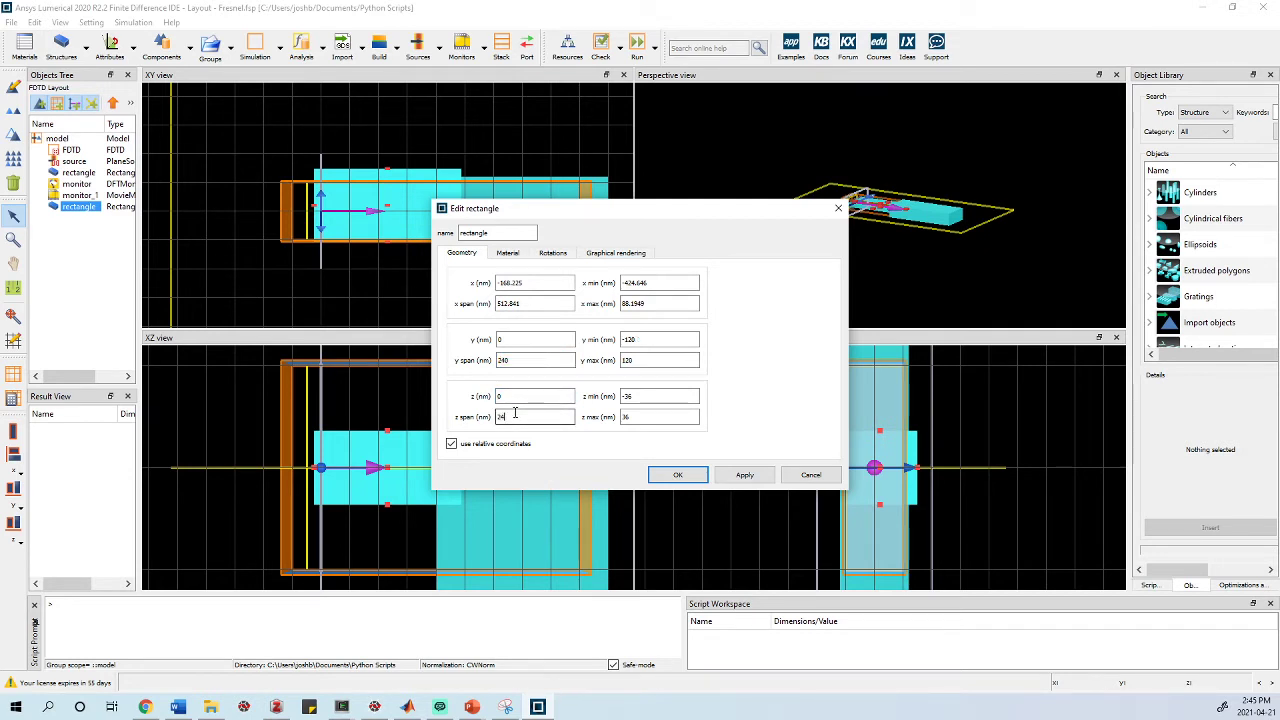
pyautogui.click(516, 365)
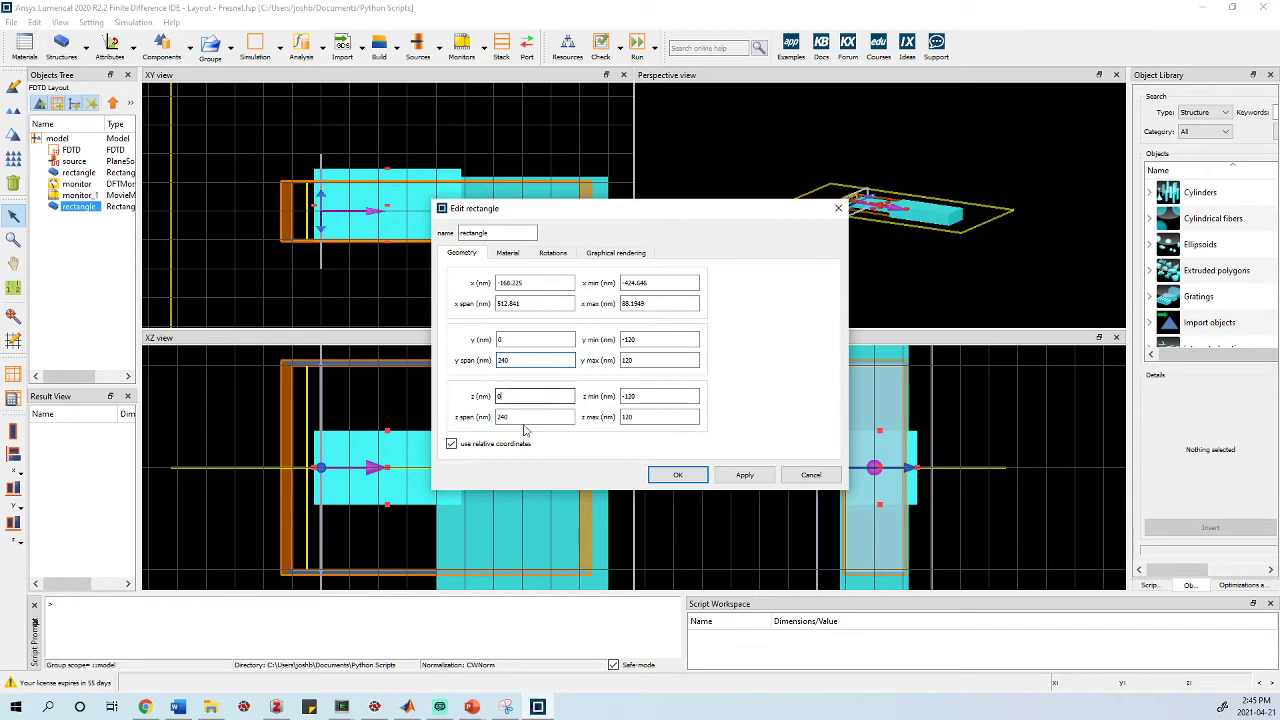
pyautogui.click(525, 422)
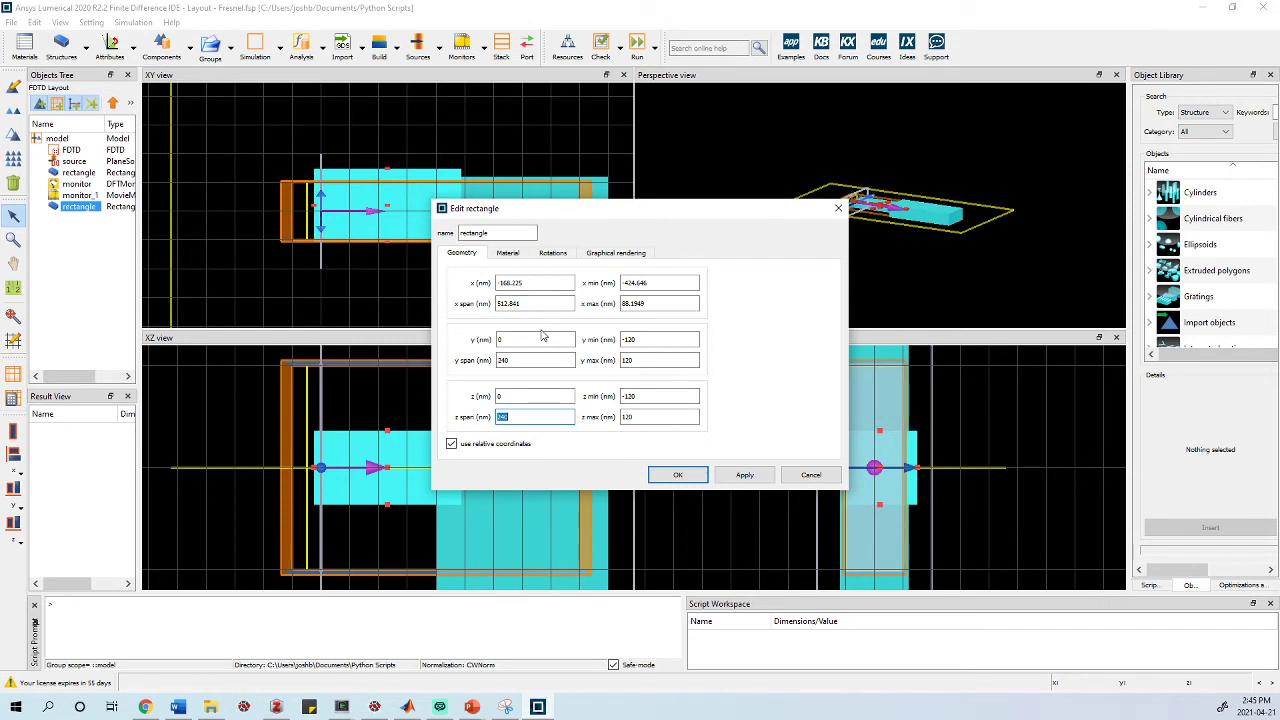
# Step: Set the new rectangle's x position to 0 nm and its x span to 100 nm, and apply the geometry
pyautogui.click(534, 284)
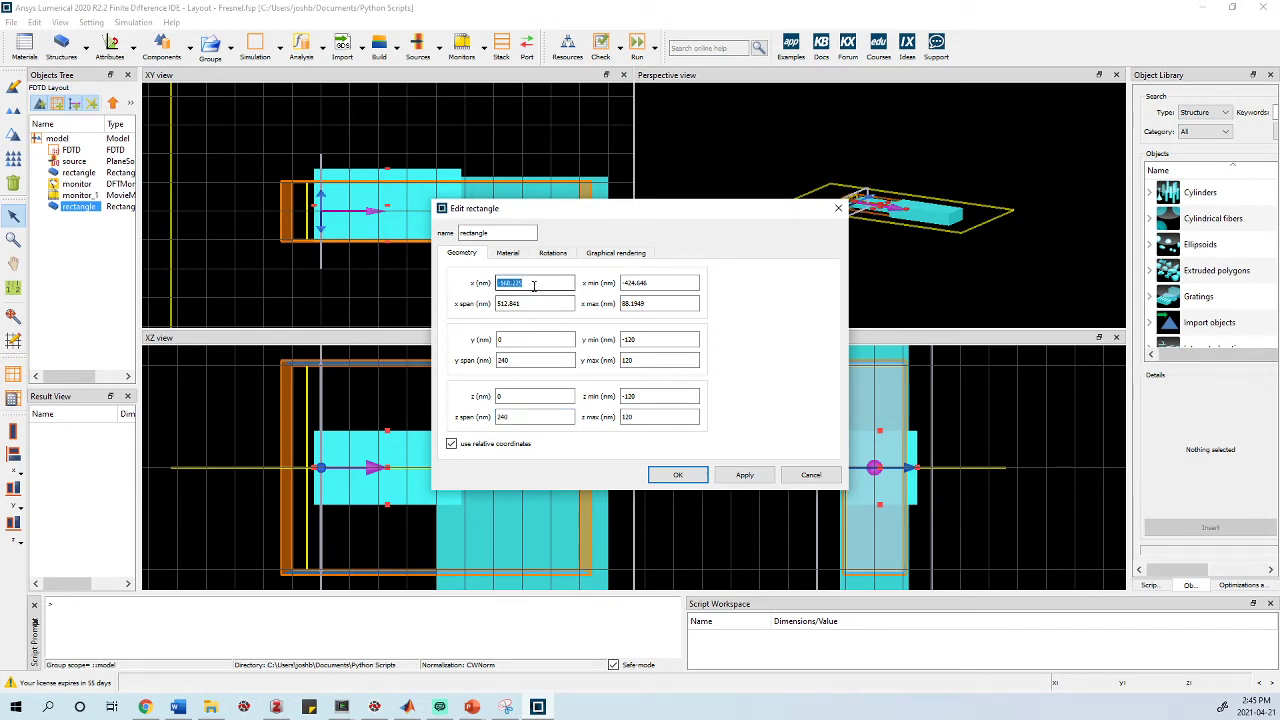
pyautogui.write('0')
pyautogui.click(531, 303)
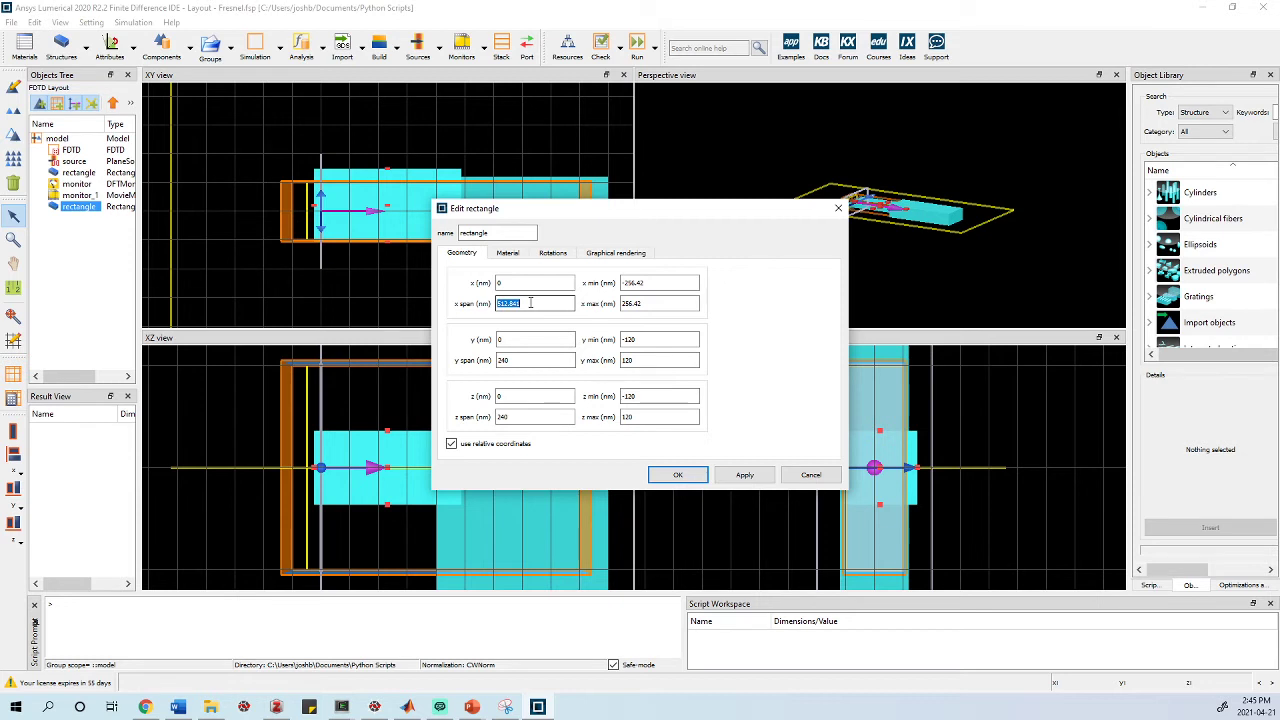
pyautogui.write('20')
pyautogui.click(747, 477)
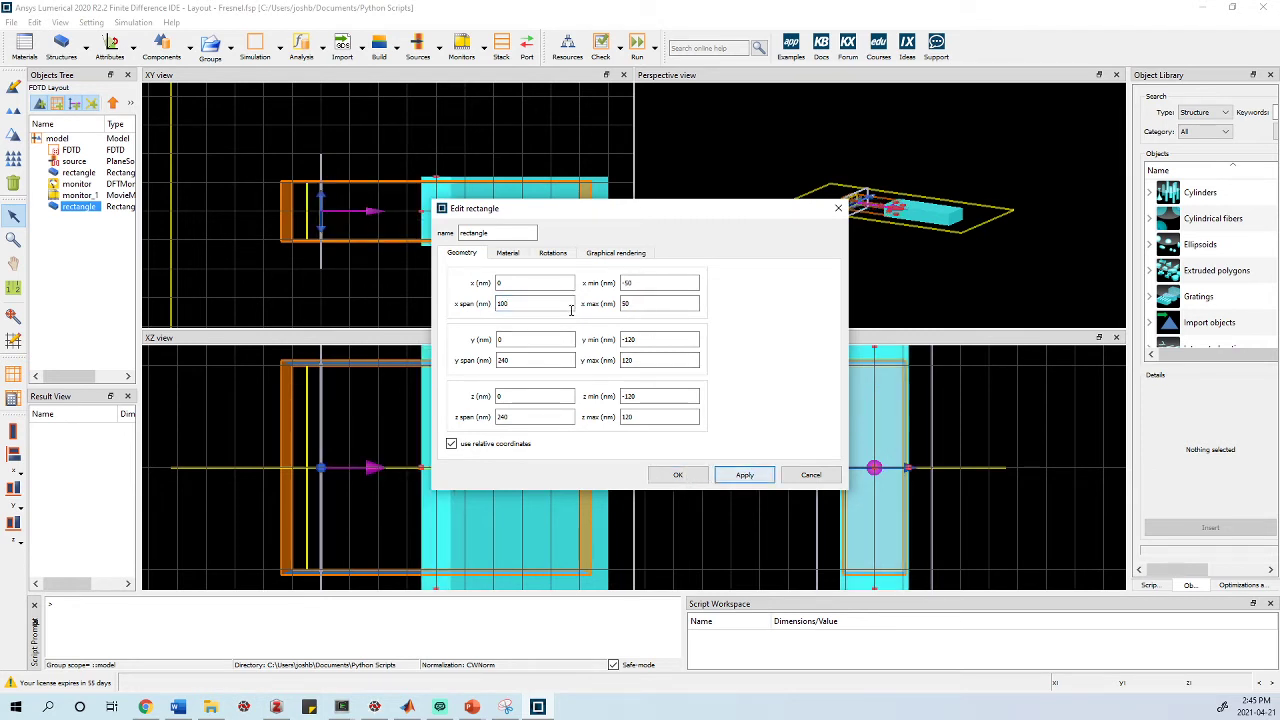
# Step: Set the new rectangle's refractive index to 3.9 as an object-defined dielectric and confirm the edit
pyautogui.click(512, 254)
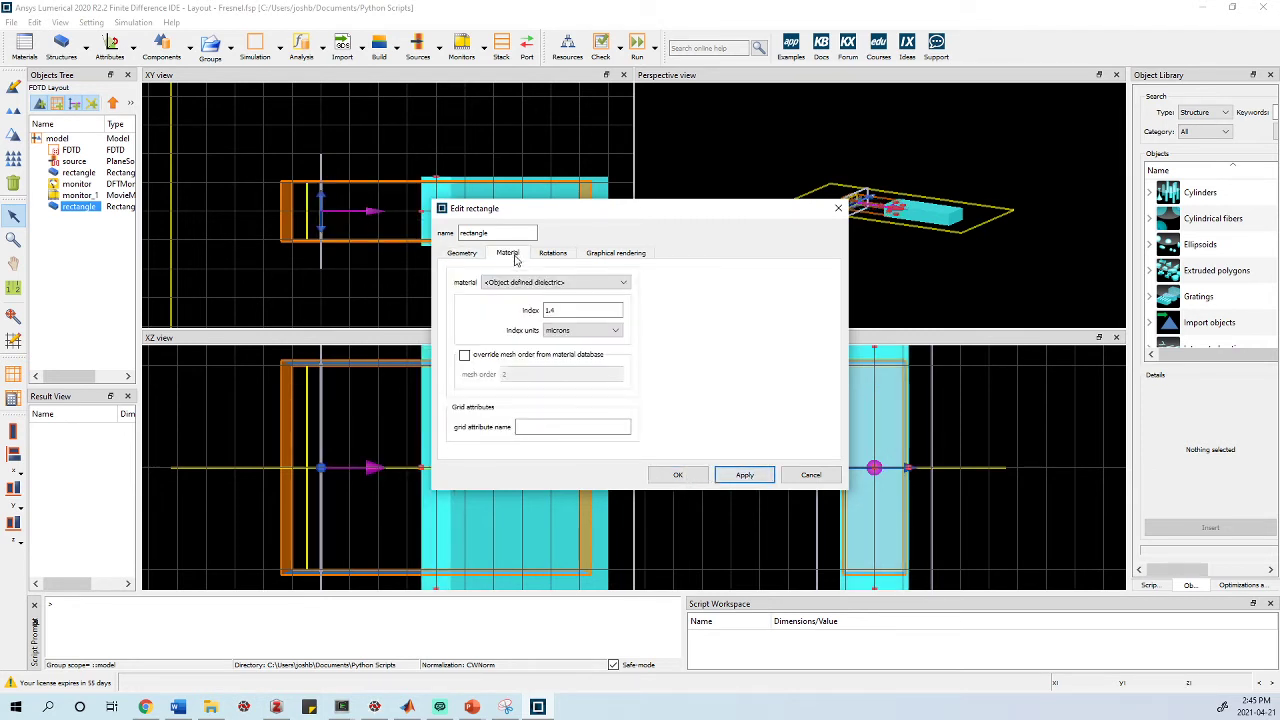
pyautogui.click(563, 283)
pyautogui.click(563, 287)
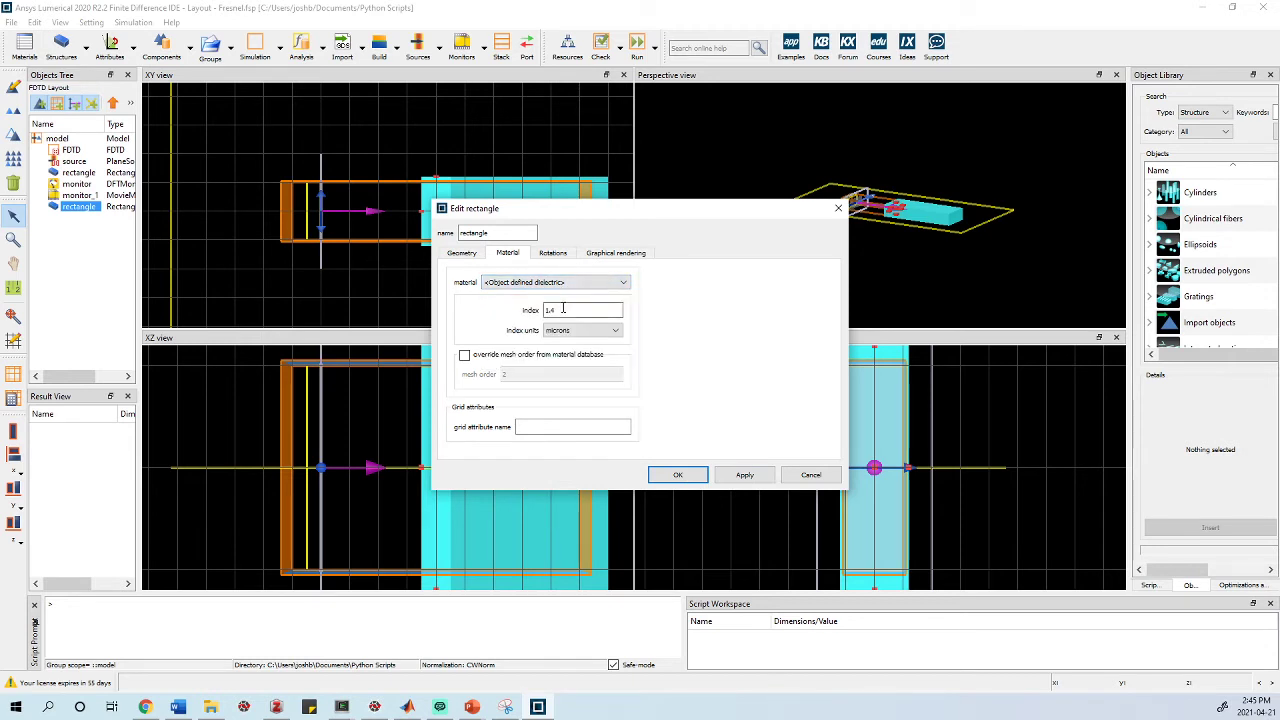
pyautogui.write('3.5')
pyautogui.click(740, 476)
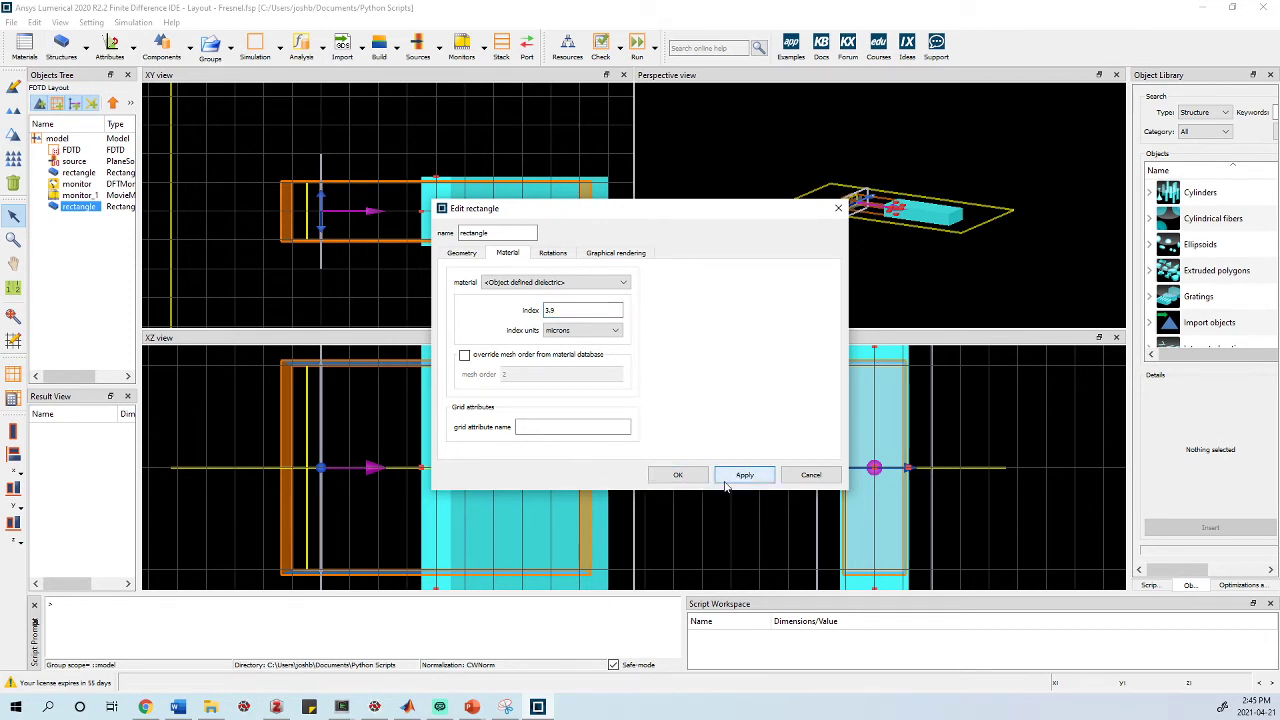
pyautogui.click(690, 476)
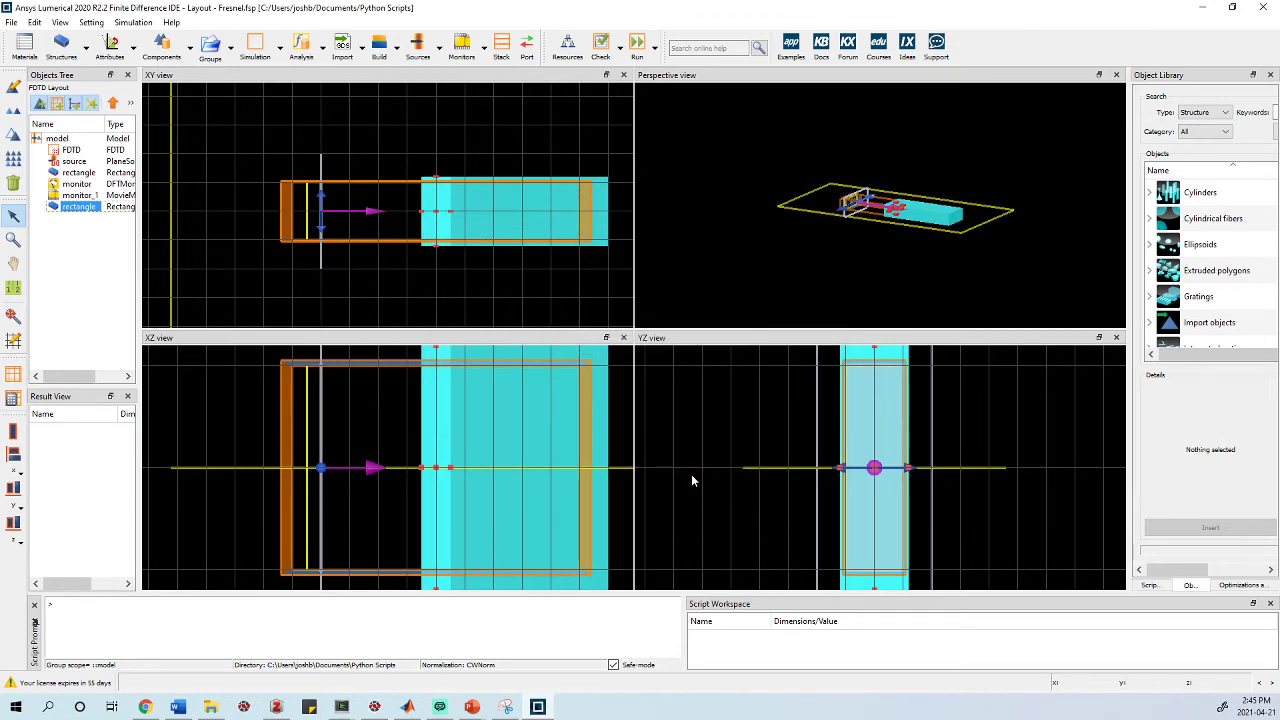
# Step: Change the 100 nm thick rectangle's material to Si (Silicon) - Palik and confirm the edit
pyautogui.click(437, 210)
pyautogui.scroll(2, 428, 214)
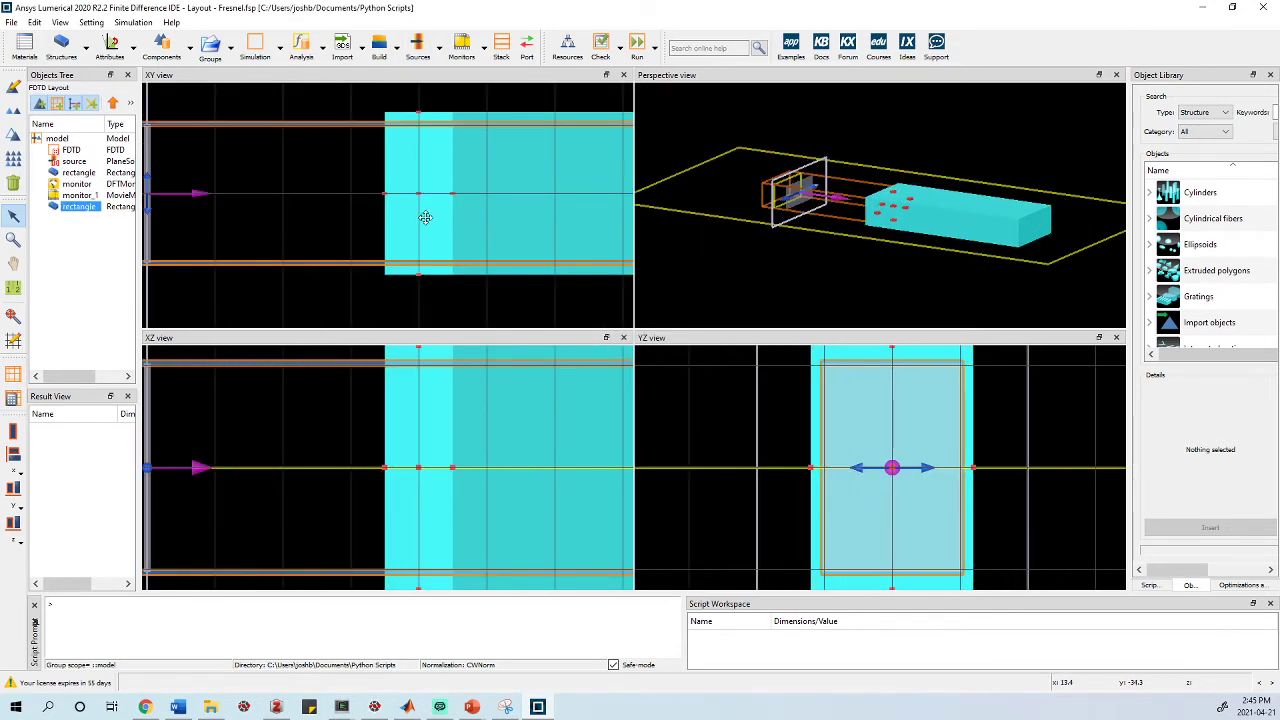
pyautogui.scroll(-3, 491, 222)
pyautogui.rightClick(104, 207)
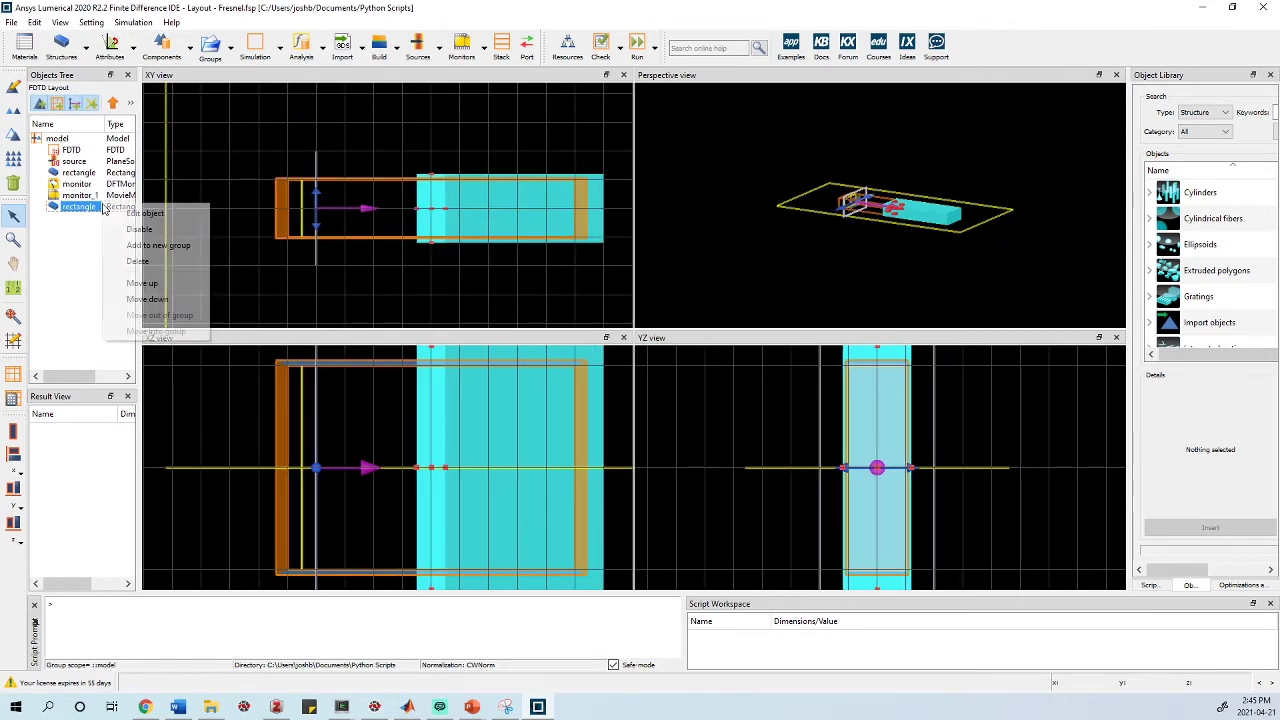
pyautogui.click(135, 213)
pyautogui.click(508, 253)
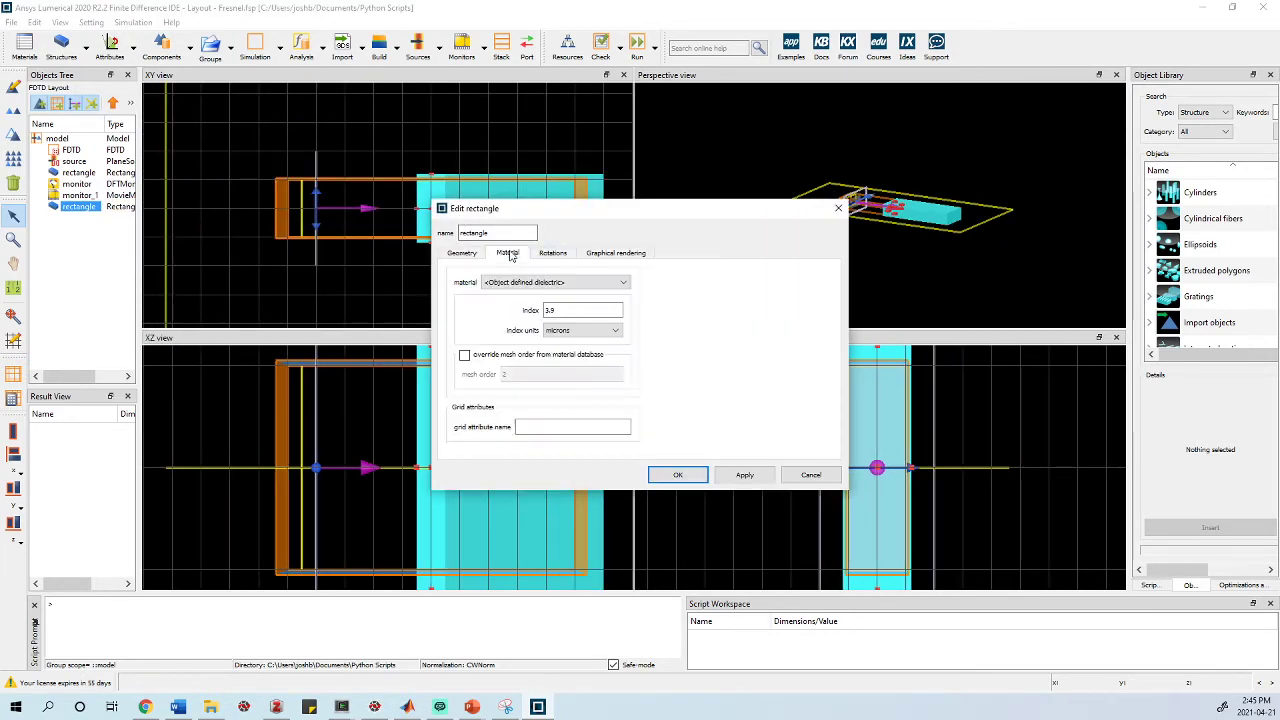
pyautogui.click(585, 281)
pyautogui.scroll(-9, 570, 312)
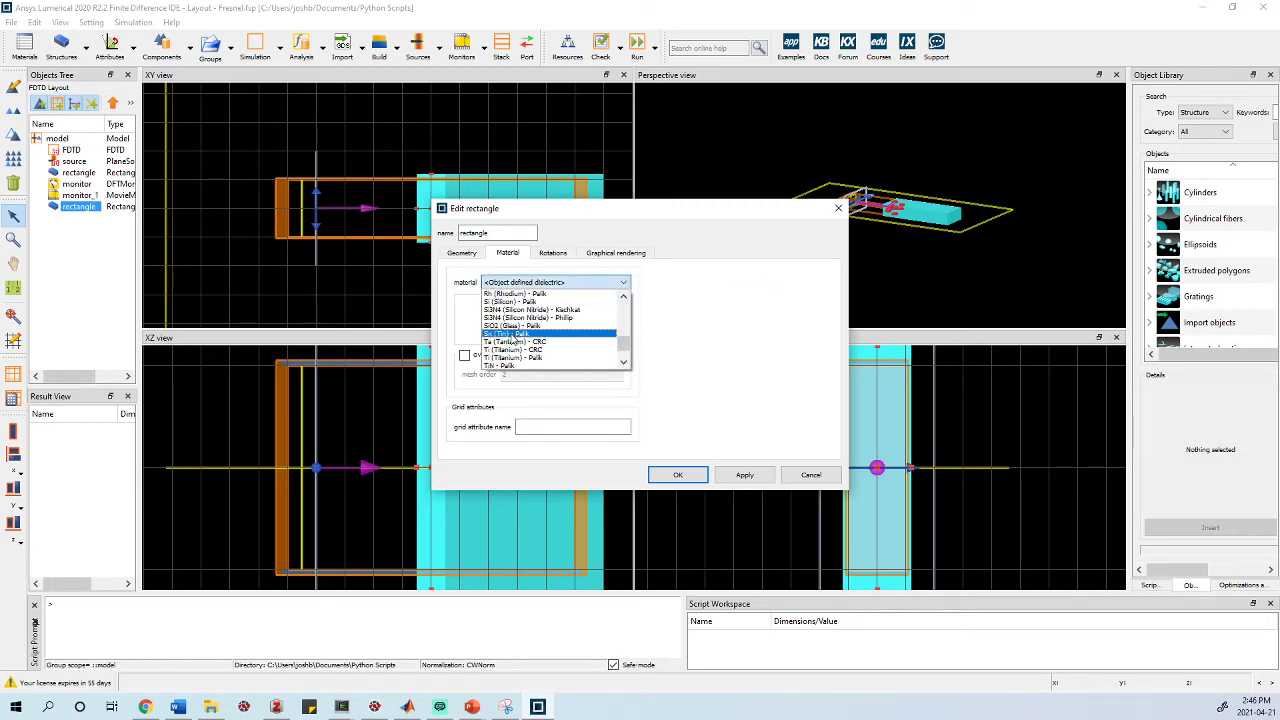
pyautogui.click(522, 310)
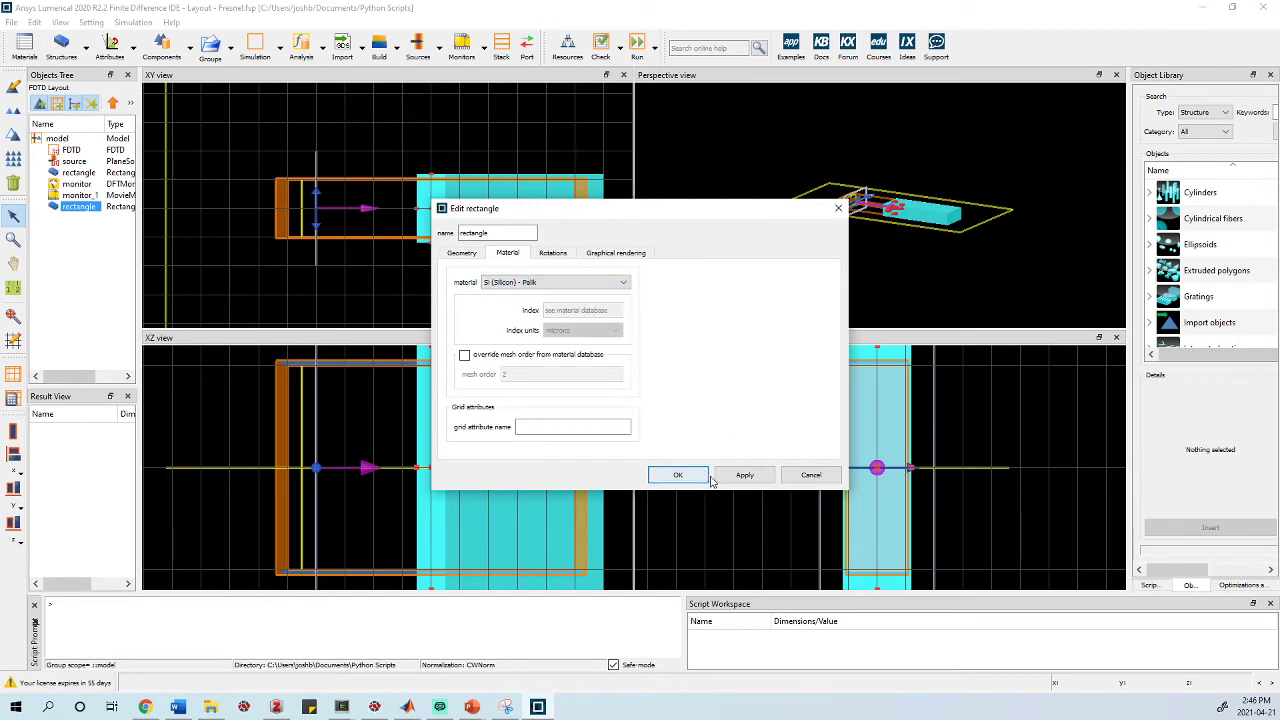
pyautogui.click(762, 476)
pyautogui.click(677, 475)
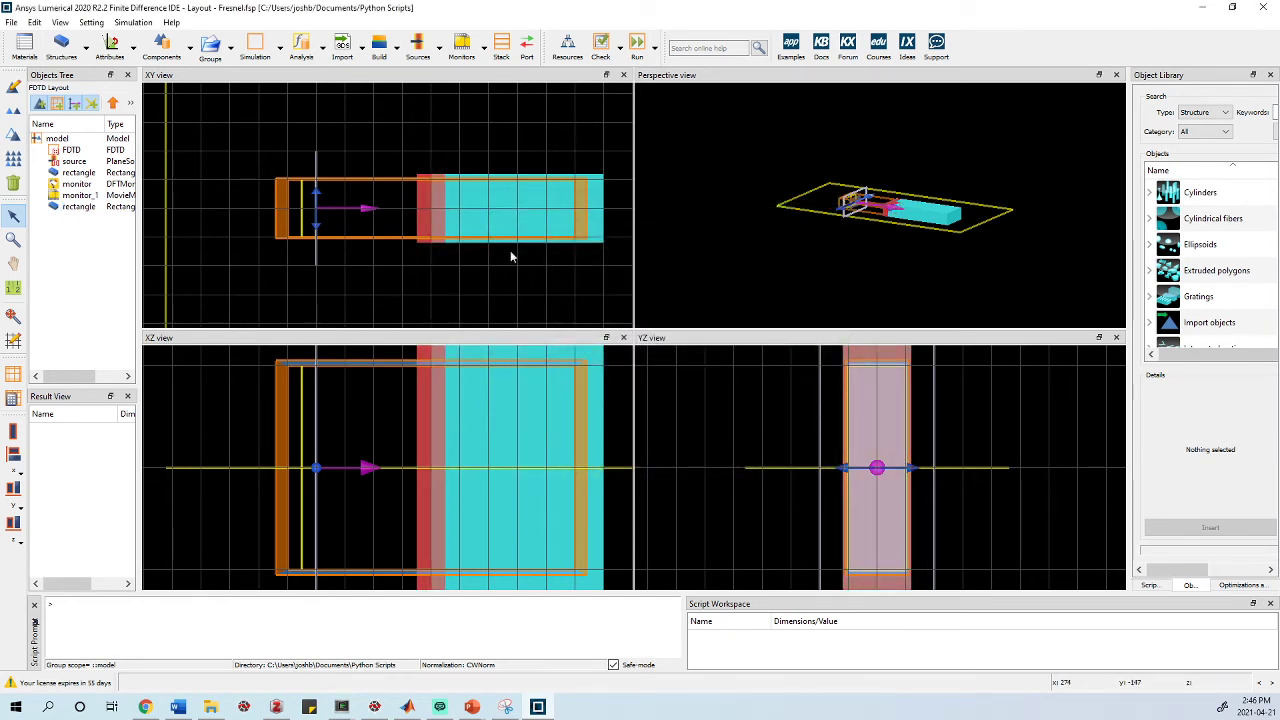
# Step: Examine where the silicon rectangle overlaps the dielectric substrate in the XY view
pyautogui.click(498, 210)
pyautogui.scroll(3, 437, 197)
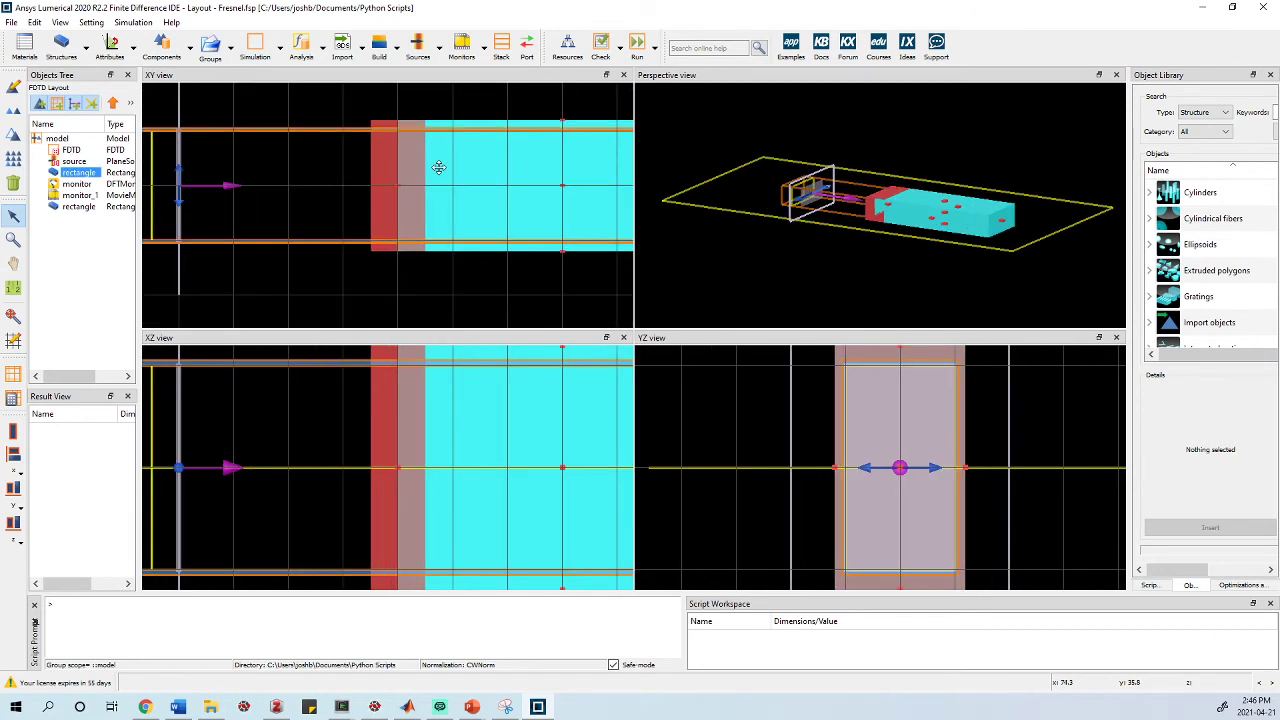
pyautogui.scroll(-3, 438, 178)
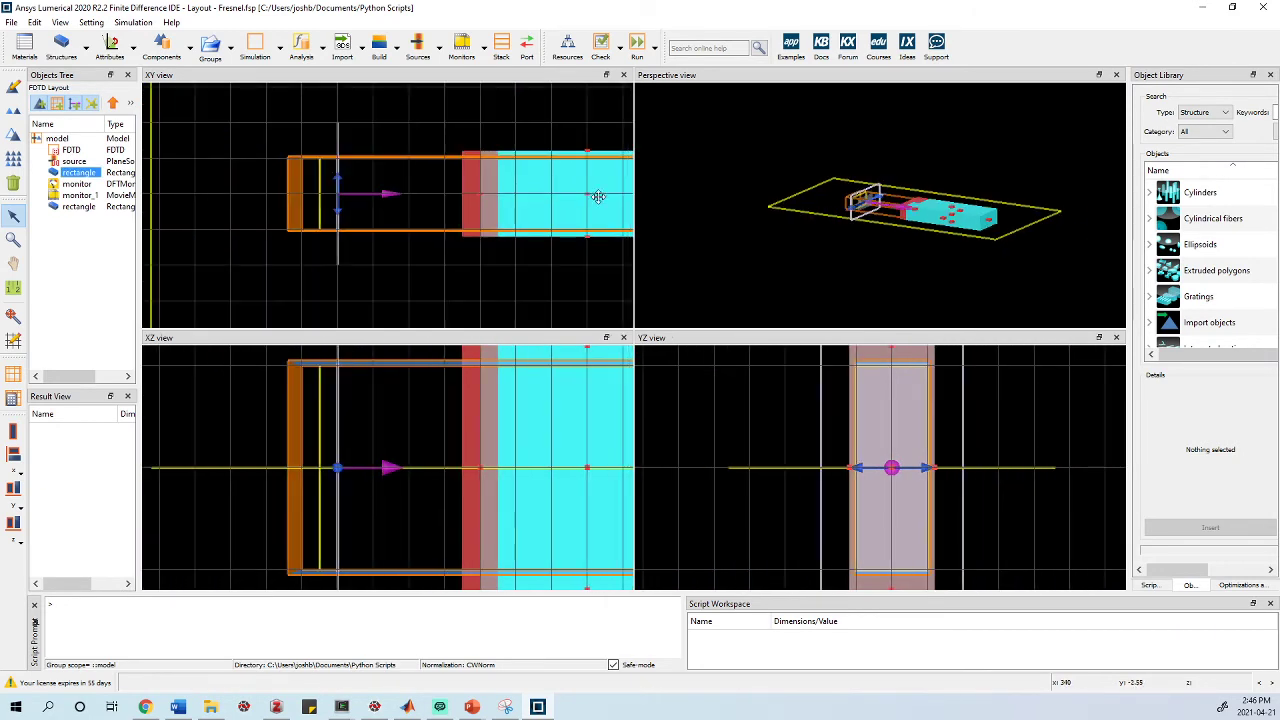
pyautogui.scroll(-2, 505, 190)
pyautogui.scroll(2, 539, 193)
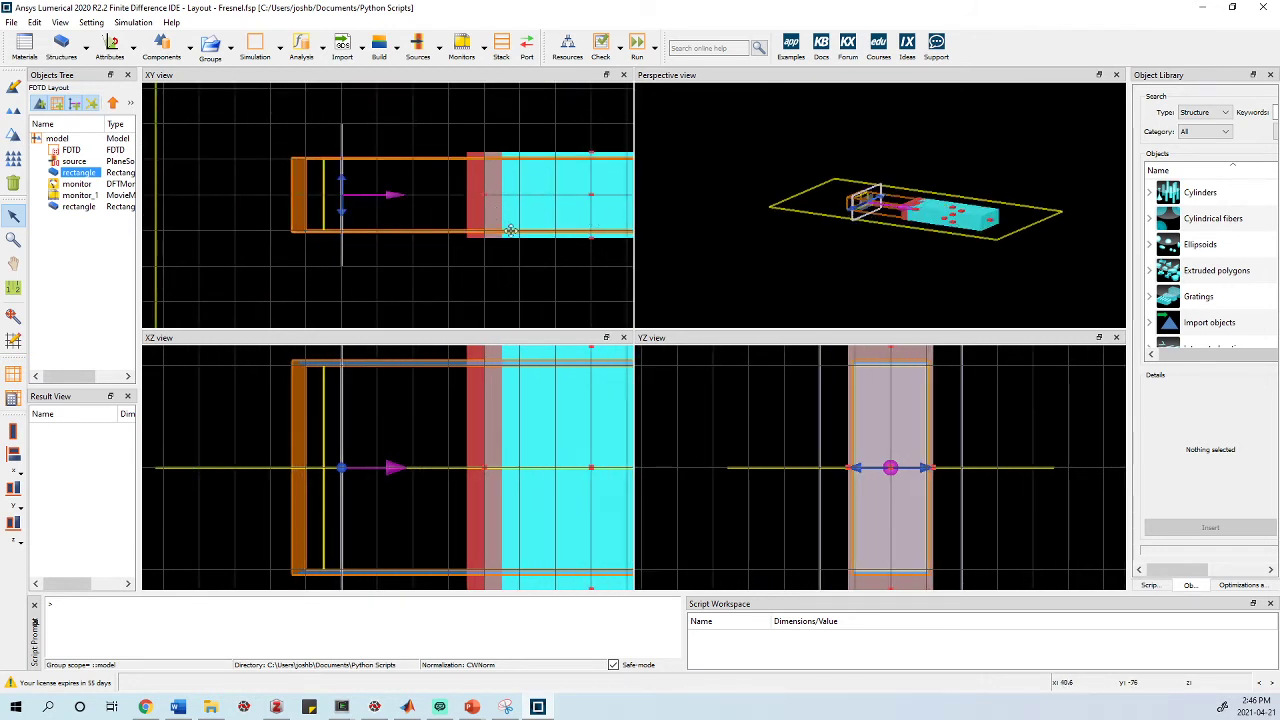
pyautogui.click(480, 177)
pyautogui.moveTo(494, 194); pyautogui.dragTo(497, 194)
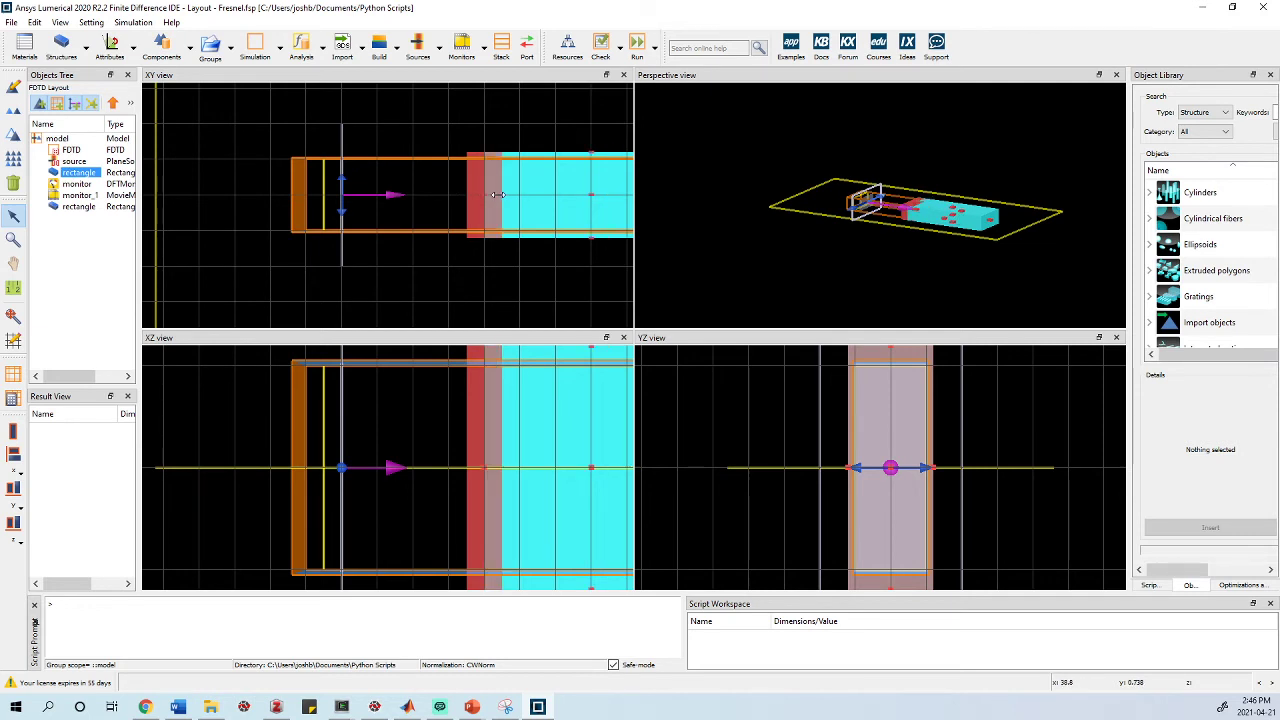
pyautogui.click(444, 266)
# Step: Set the silicon rectangle's x min to -100 nm and x max to 0 nm, and confirm the geometry
pyautogui.click(474, 211)
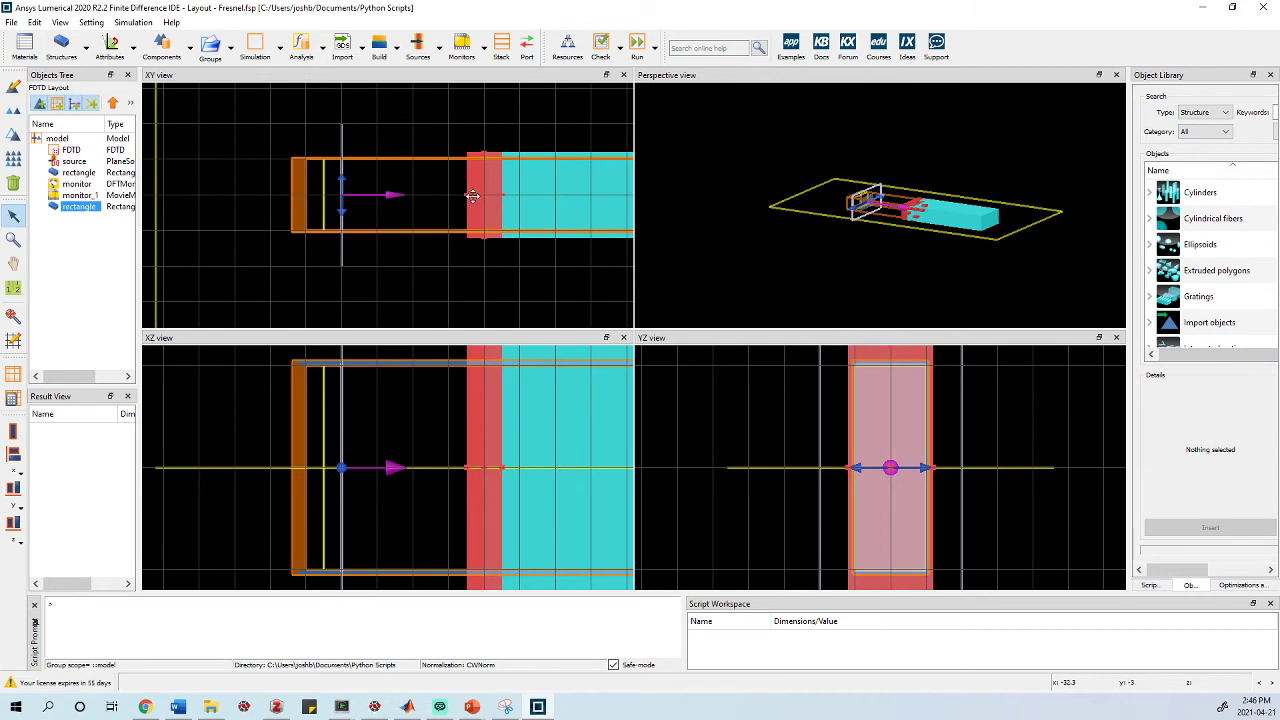
pyautogui.rightClick(90, 206)
pyautogui.click(115, 215)
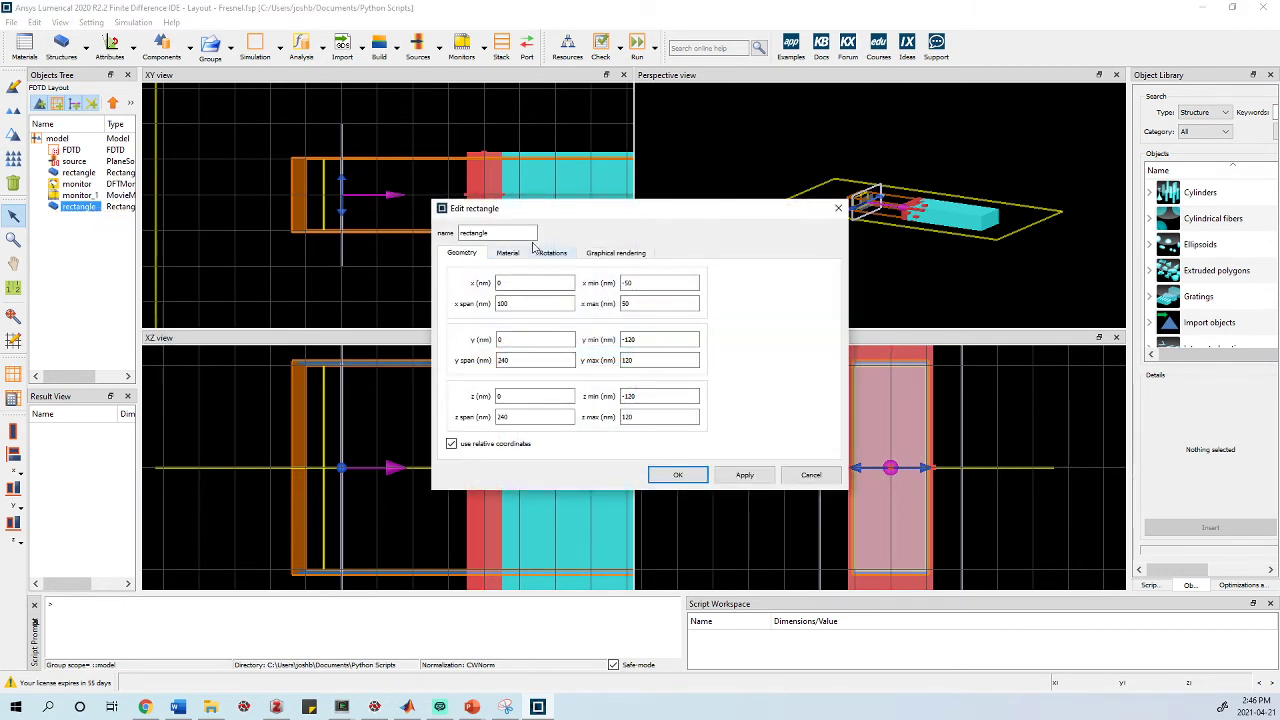
pyautogui.moveTo(533, 212); pyautogui.dragTo(544, 278)
pyautogui.click(532, 348)
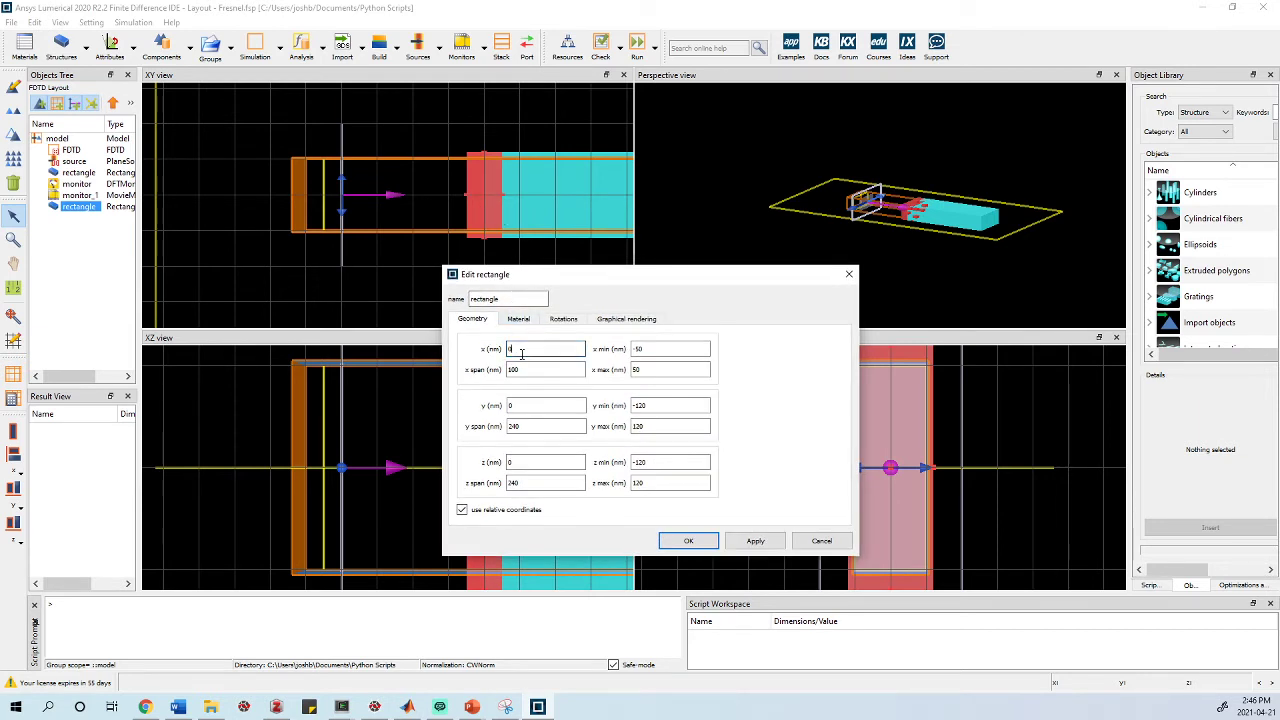
pyautogui.click(652, 350)
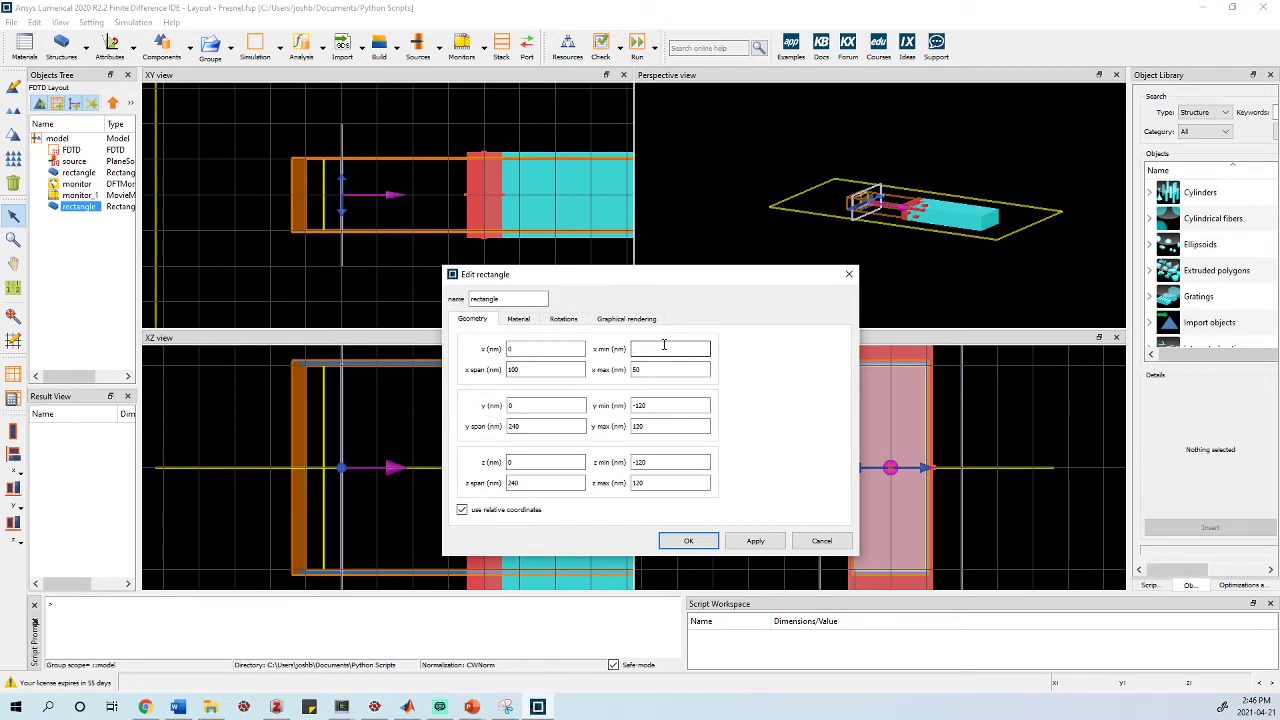
pyautogui.click(645, 372)
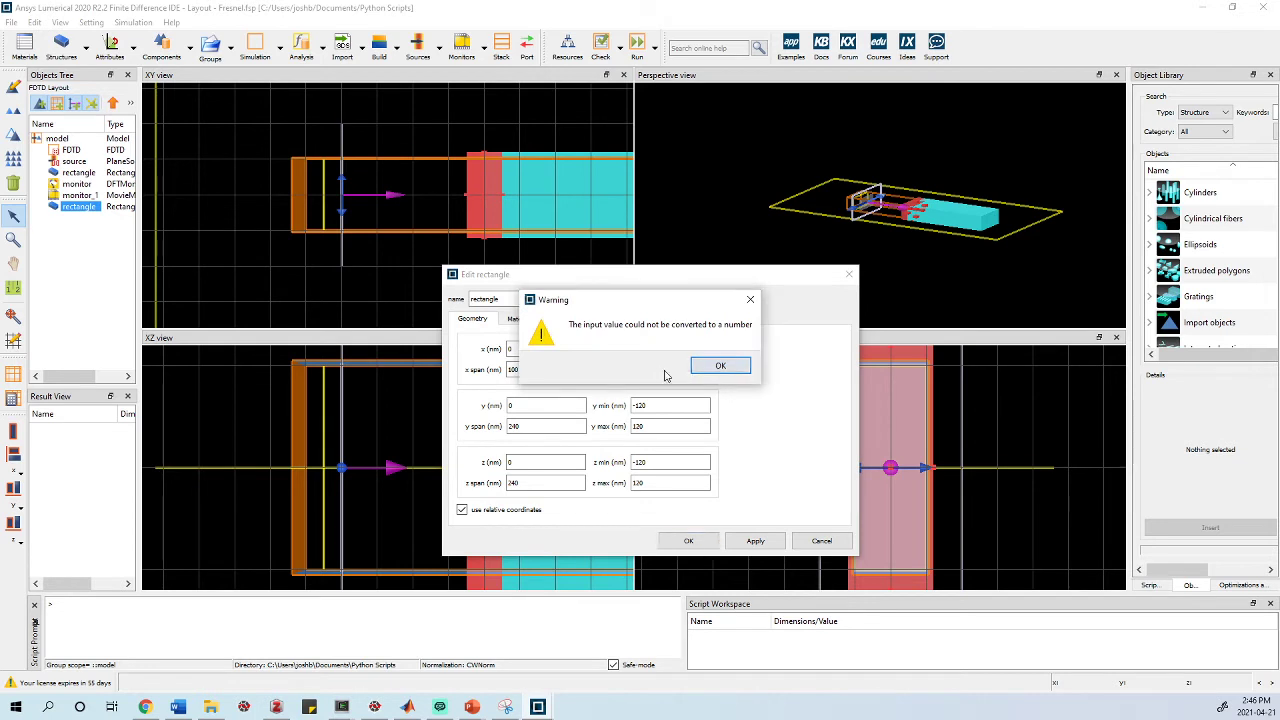
pyautogui.click(721, 366)
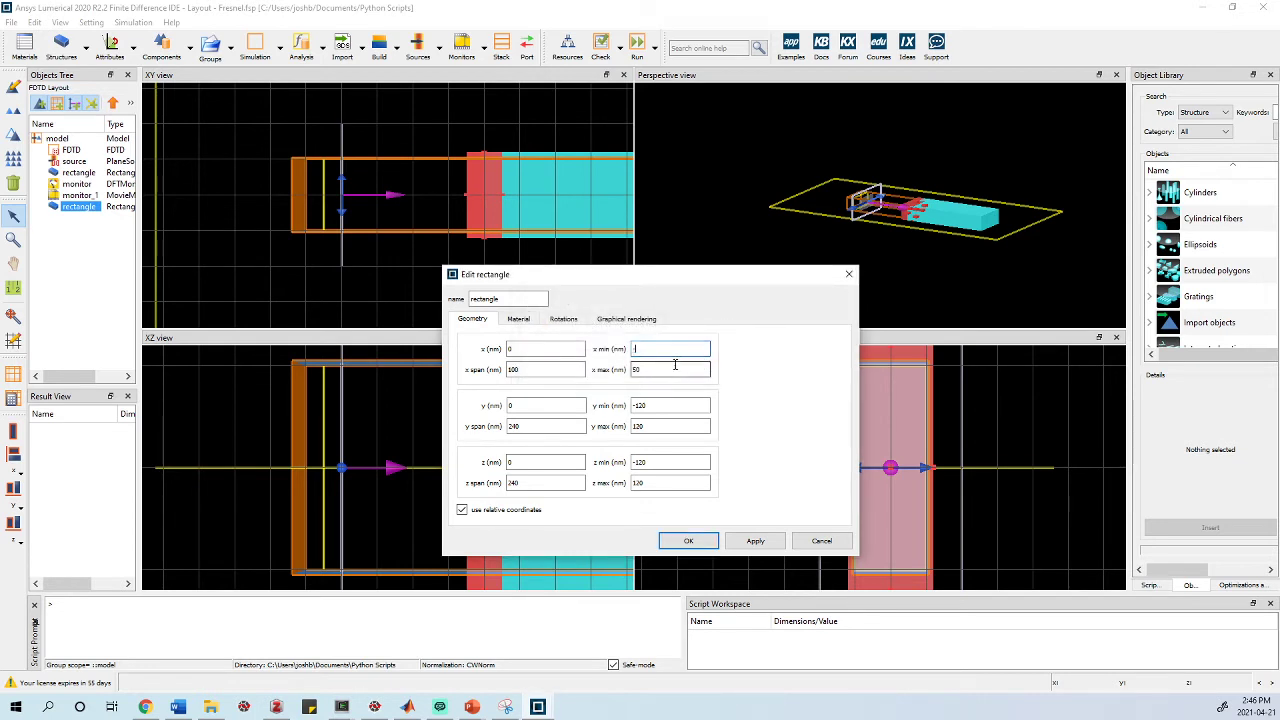
pyautogui.click(655, 371)
pyautogui.click(752, 540)
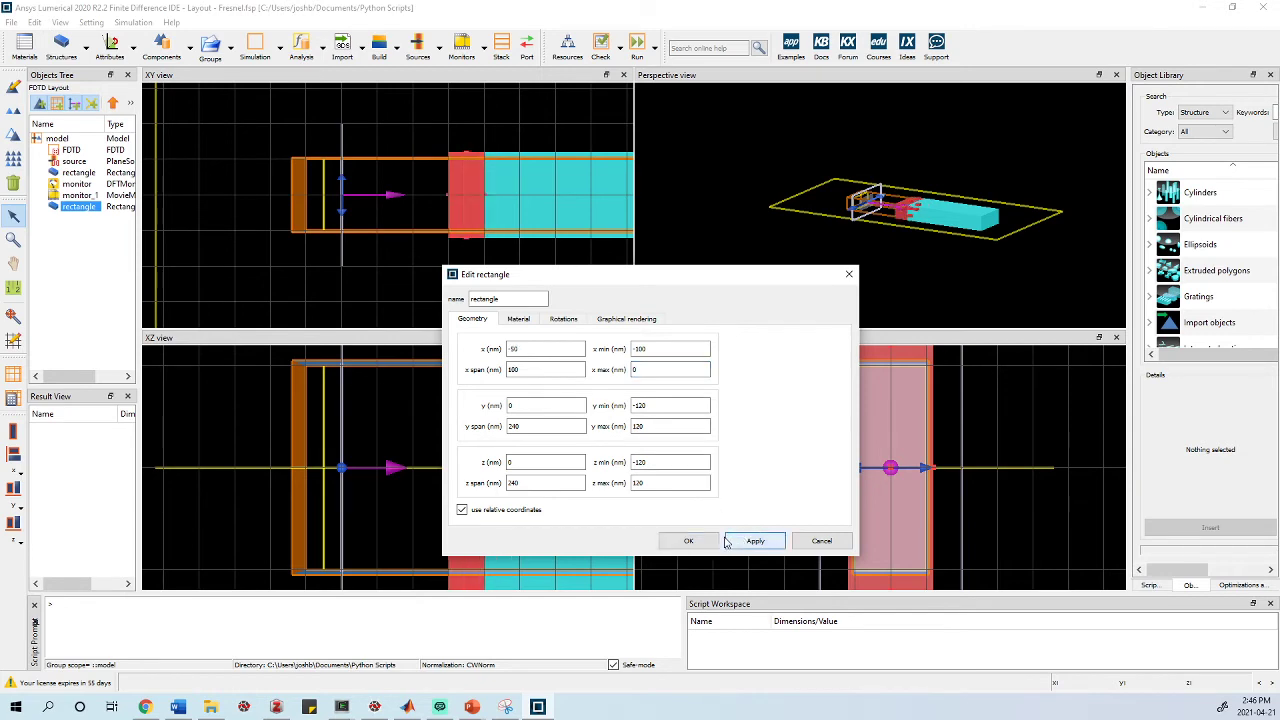
pyautogui.click(708, 545)
# Step: Switch to the Periodic Structures presentation in PowerPoint, view the thin-film slide with three materials, and return to the Lumerical model
pyautogui.click(437, 222)
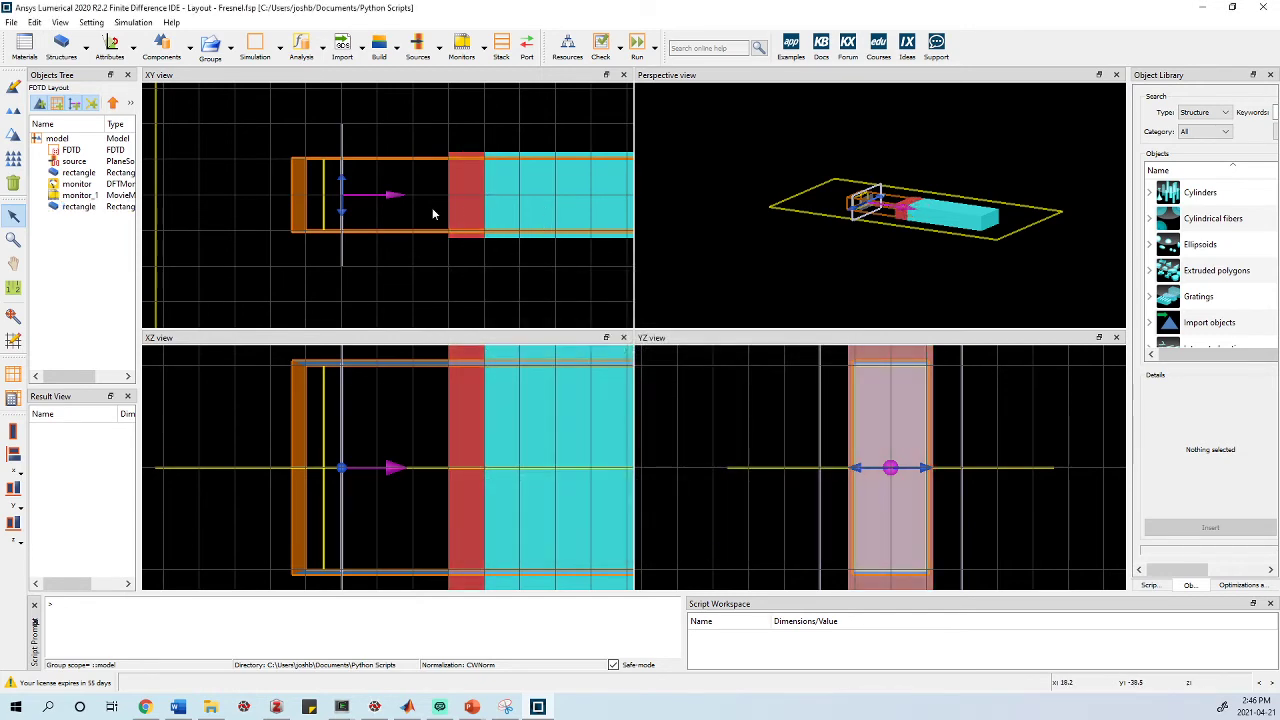
pyautogui.scroll(3, 493, 204)
pyautogui.scroll(-5, 489, 206)
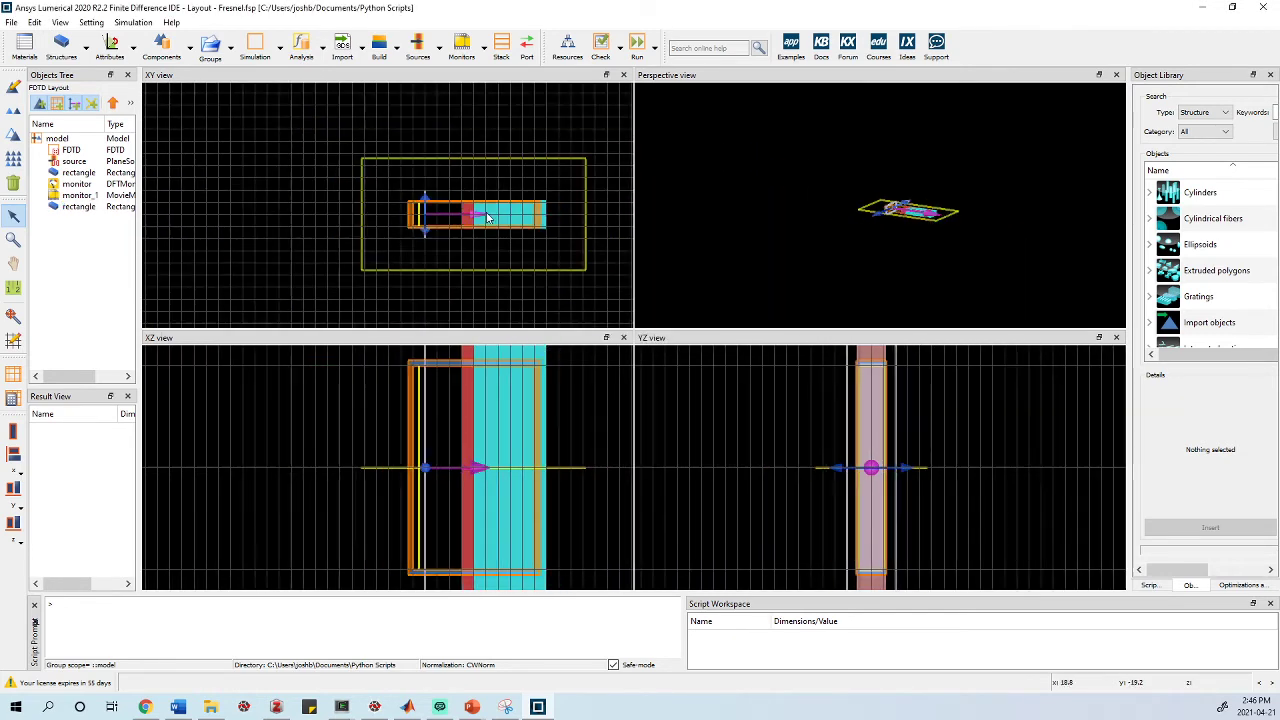
pyautogui.scroll(2, 496, 210)
pyautogui.moveTo(472, 707)
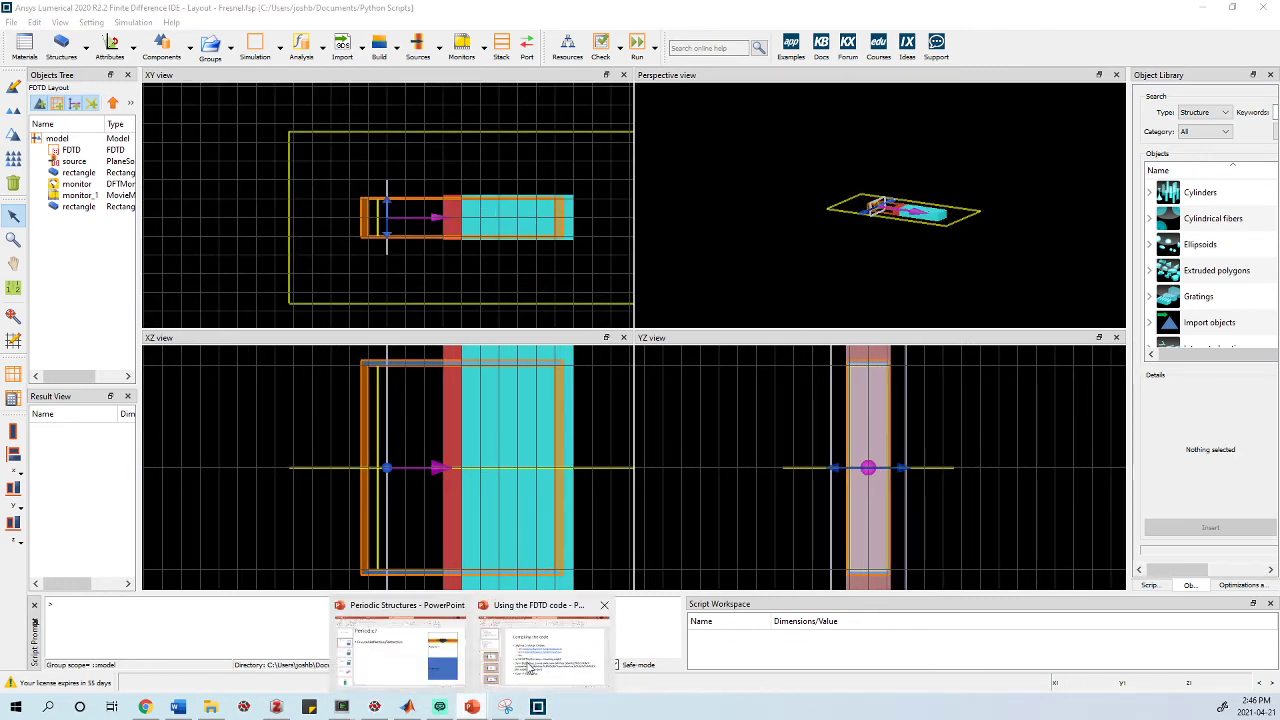
pyautogui.click(440, 645)
pyautogui.click(129, 378)
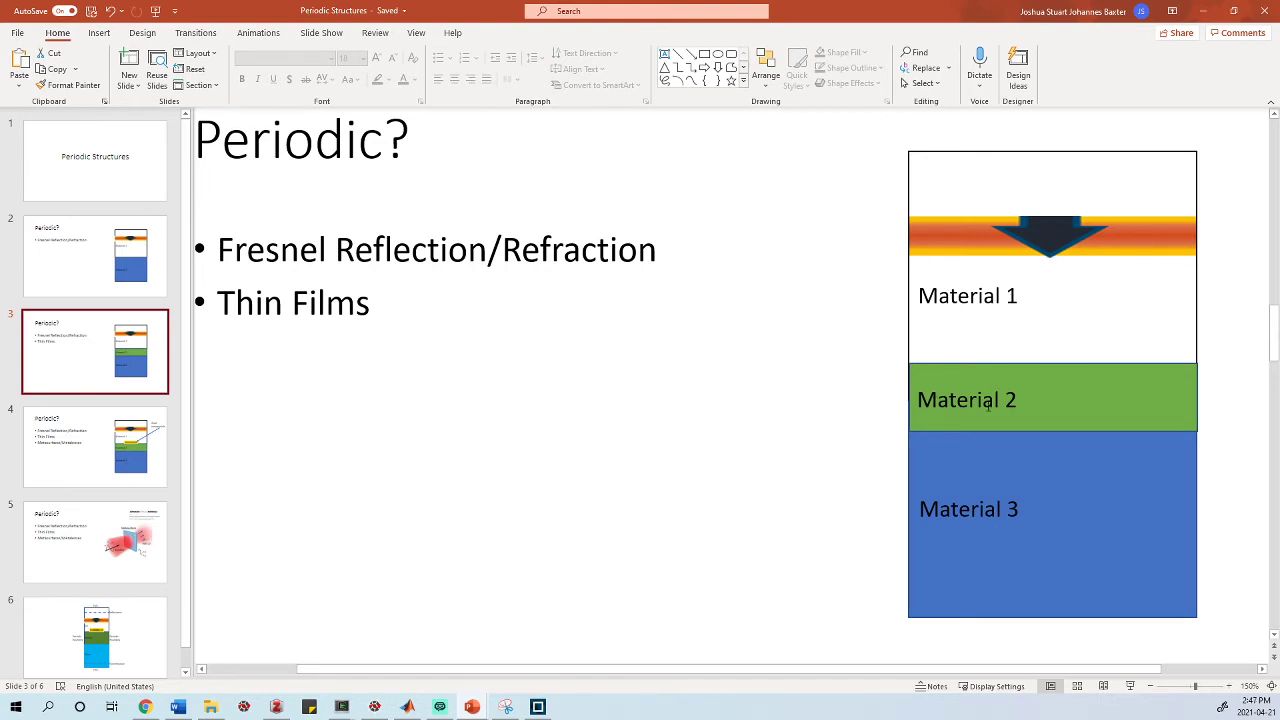
pyautogui.click(1203, 10)
# Step: Add a new frequency-domain field and power monitor to the thin-film model
pyautogui.click(500, 218)
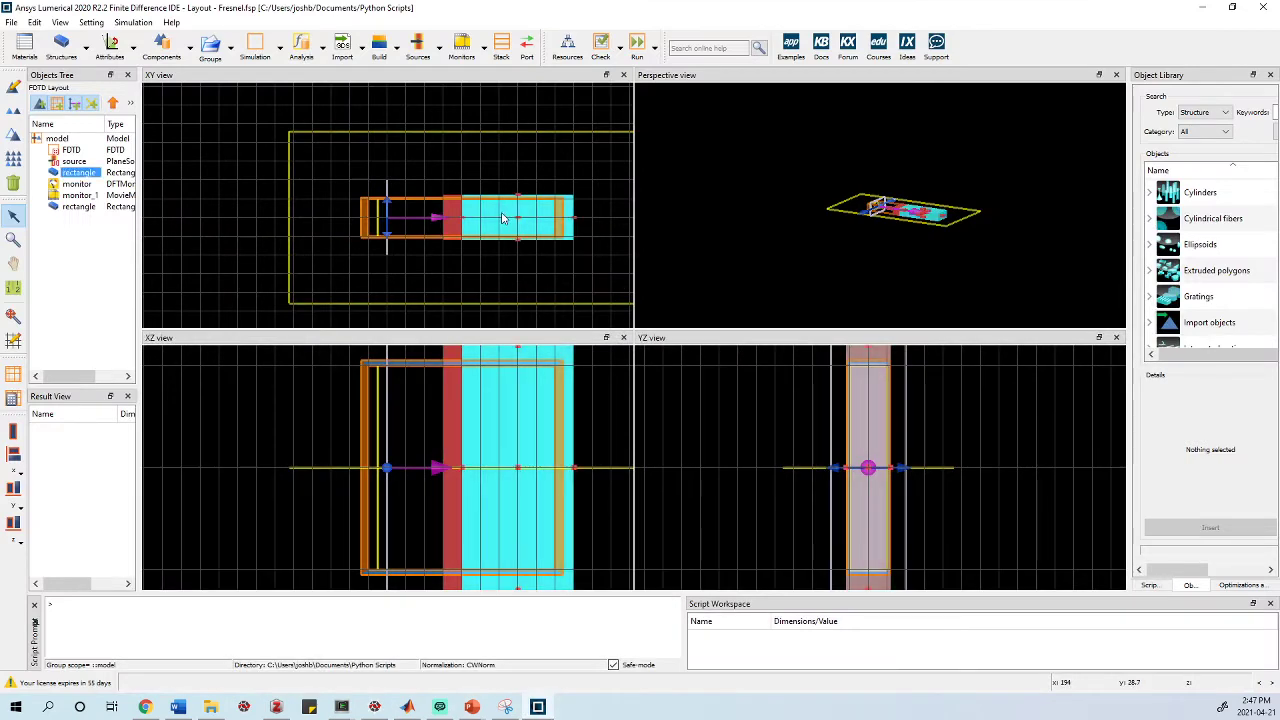
pyautogui.scroll(2, 499, 224)
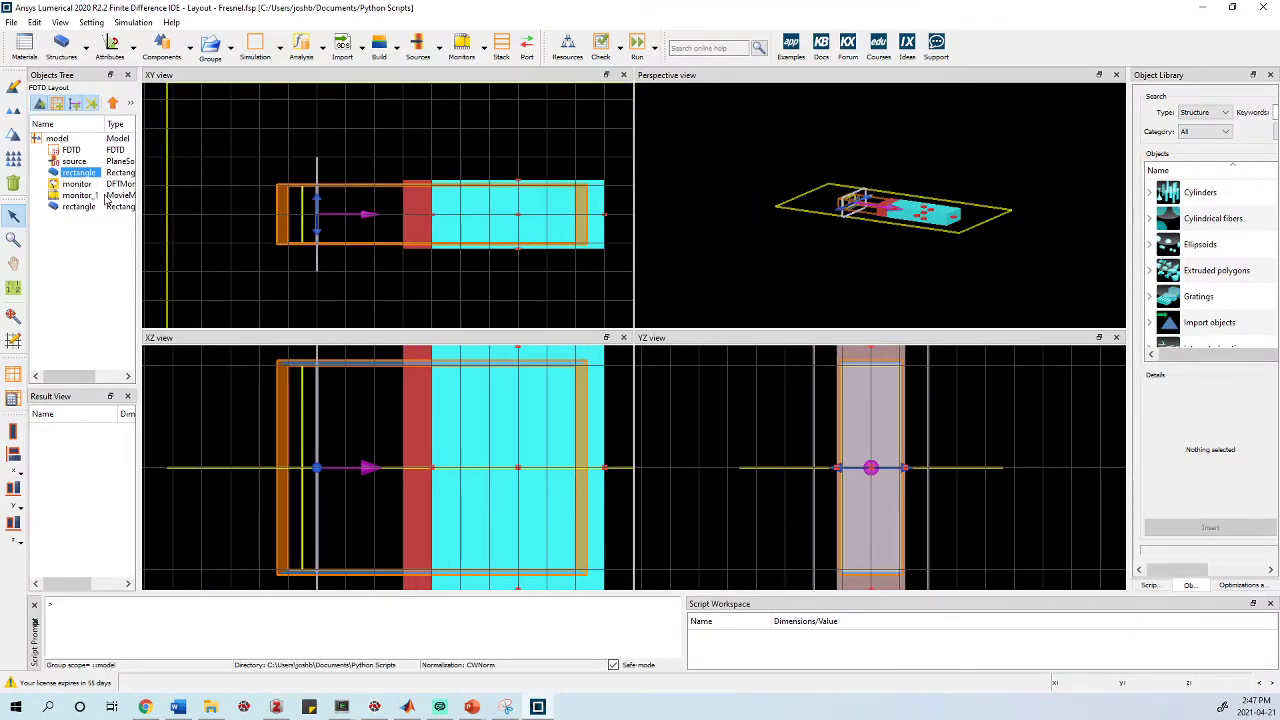
pyautogui.click(334, 230)
pyautogui.click(303, 220)
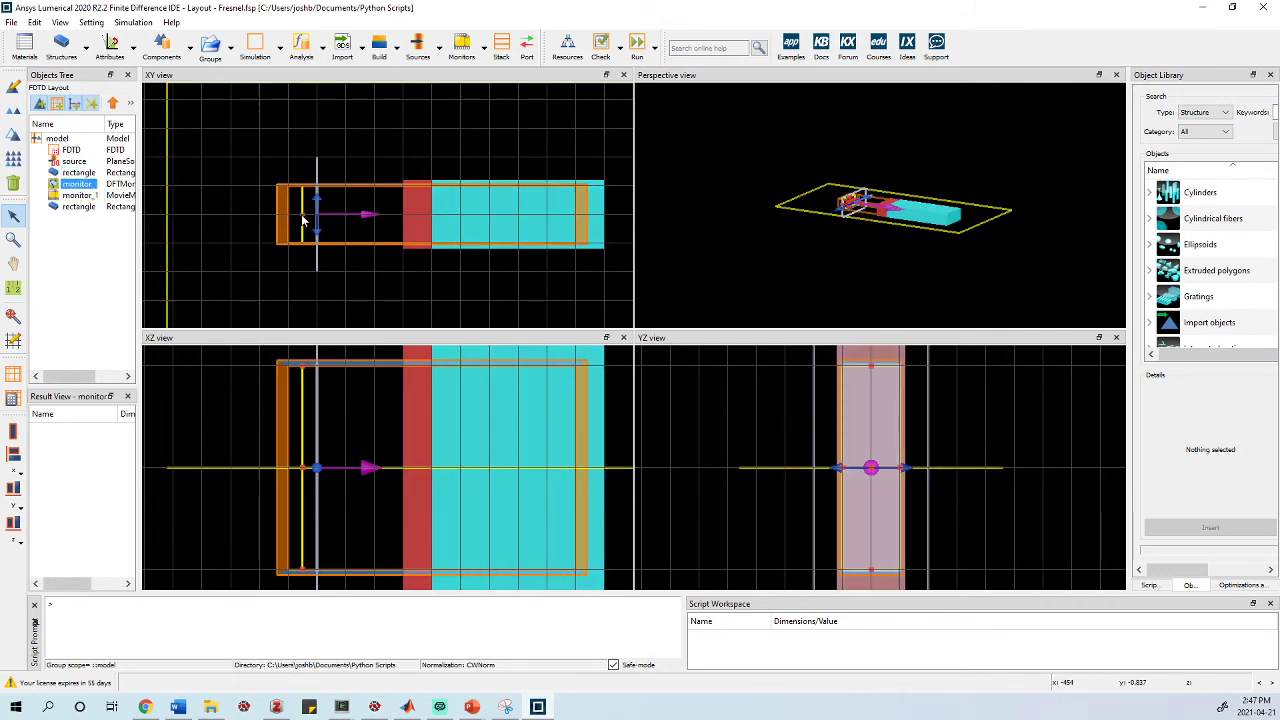
pyautogui.click(183, 229)
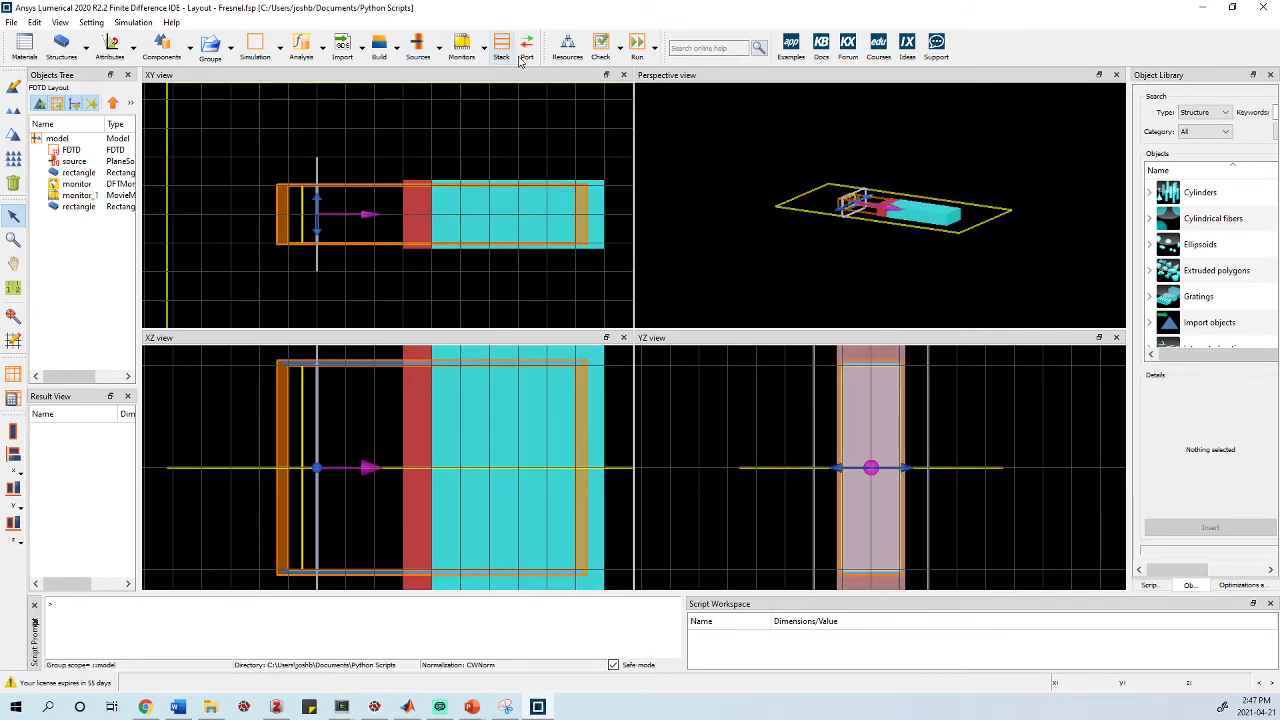
pyautogui.click(484, 47)
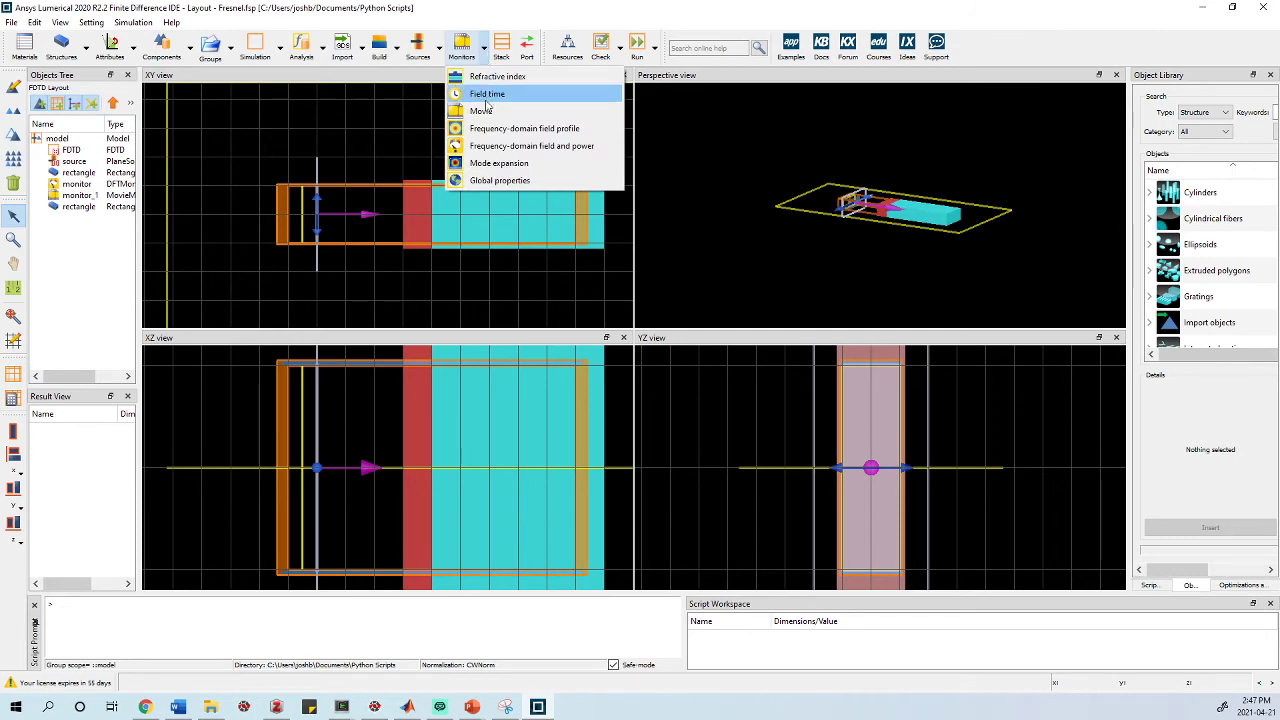
pyautogui.click(497, 146)
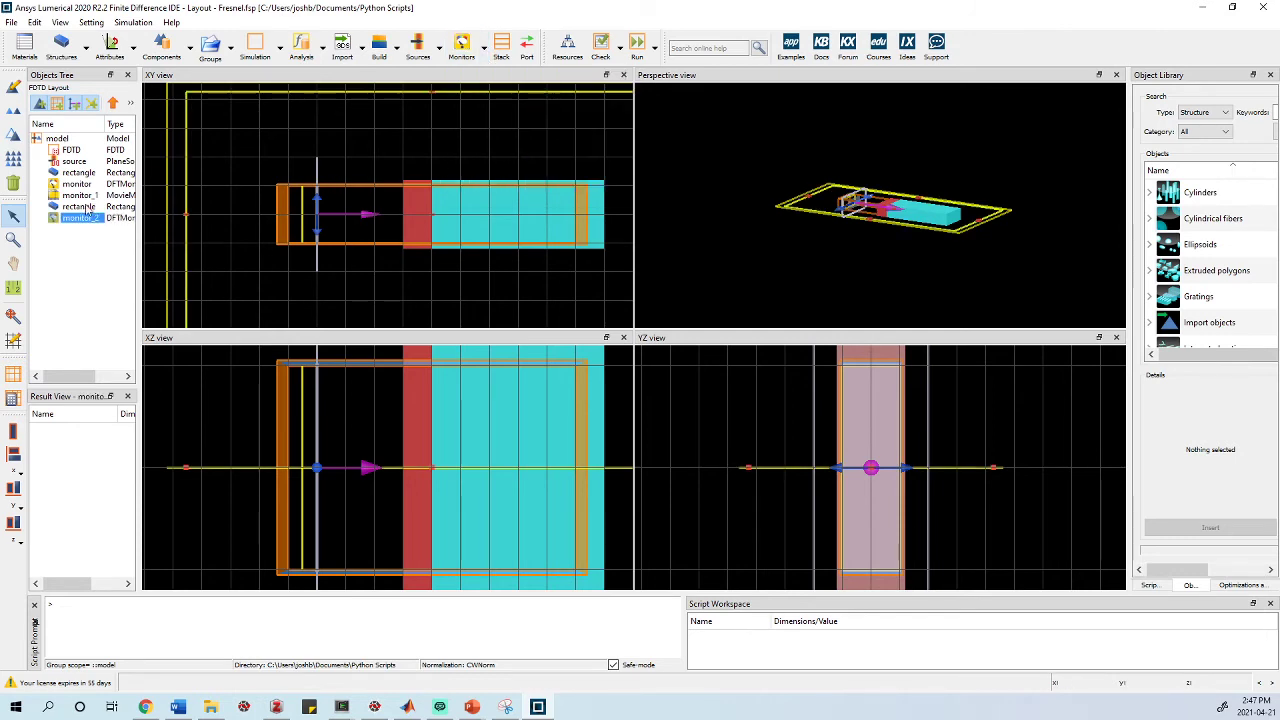
# Step: Edit the second power monitor's geometry, setting its type to 2D X-normal and its x position to 450 nm
pyautogui.rightClick(88, 219)
pyautogui.click(118, 228)
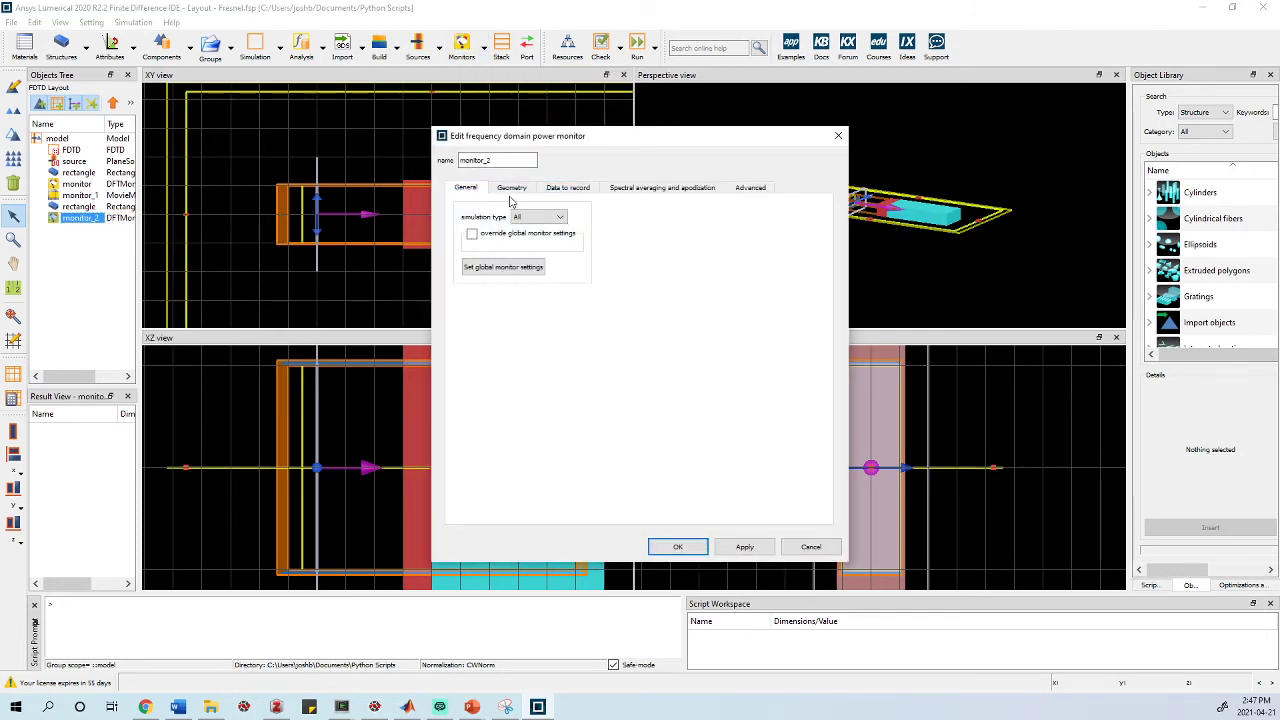
pyautogui.click(512, 189)
pyautogui.click(549, 220)
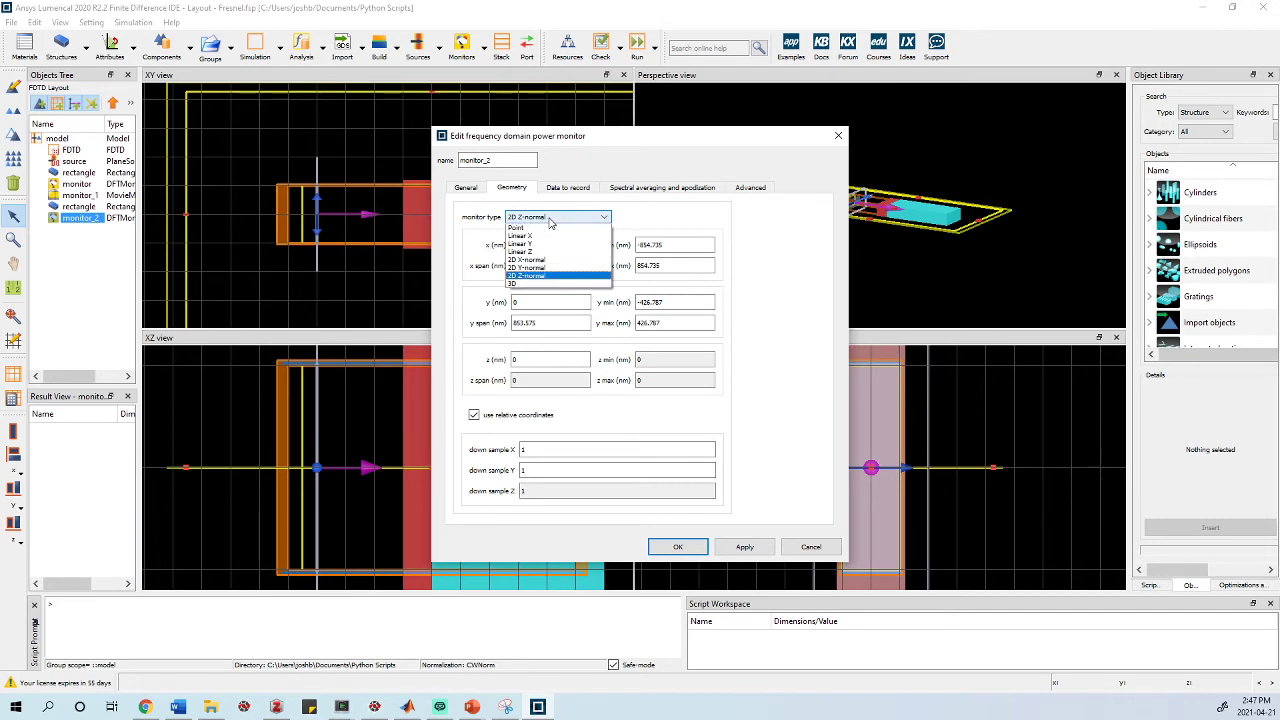
pyautogui.click(548, 264)
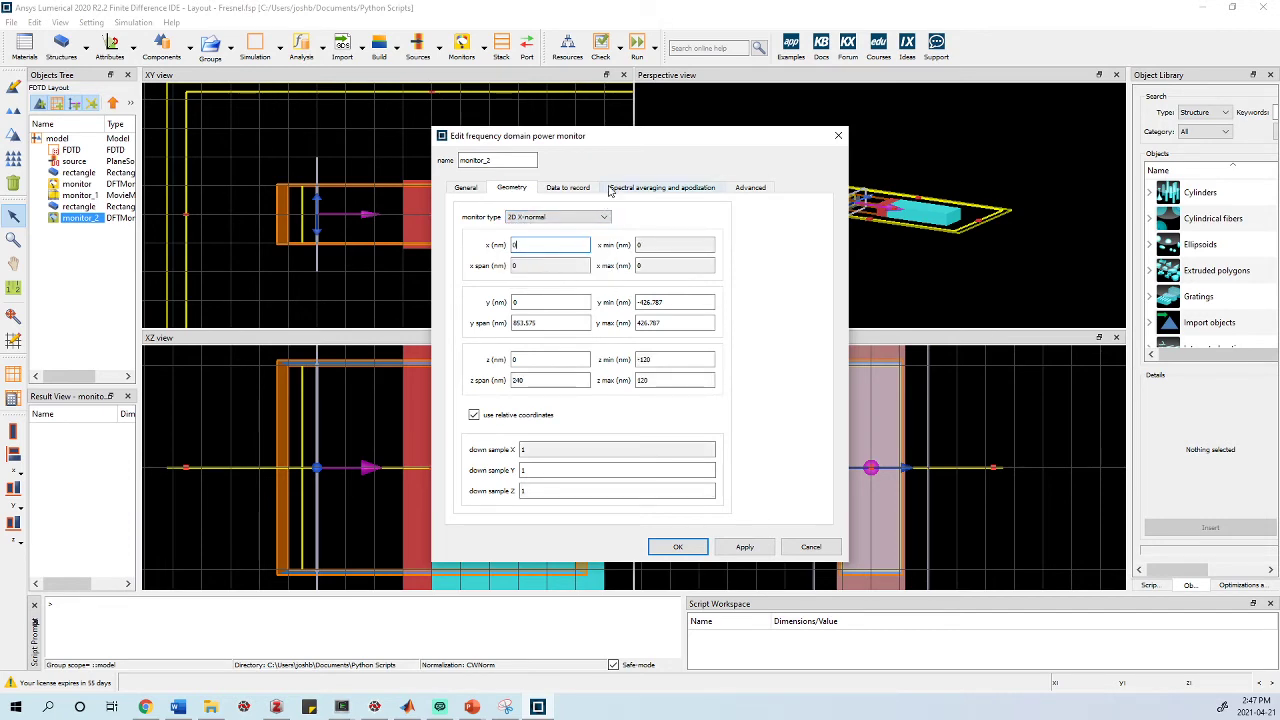
pyautogui.moveTo(618, 146); pyautogui.dragTo(924, 163)
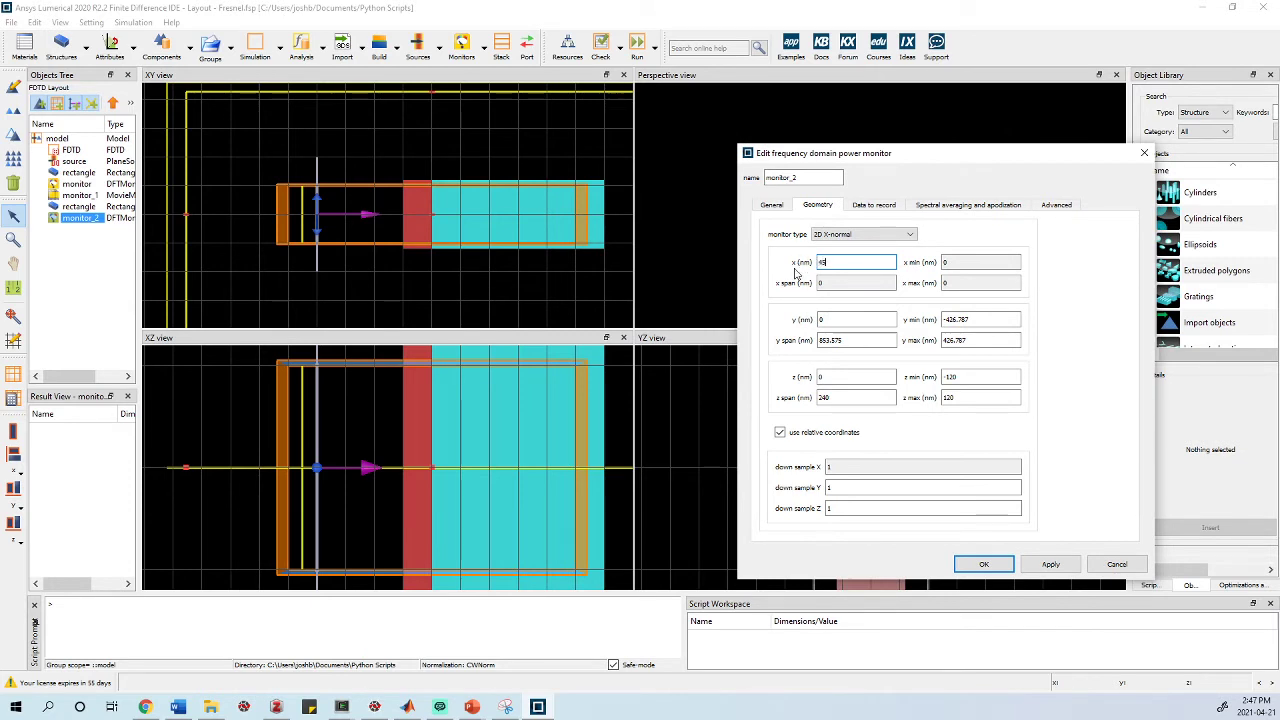
# Step: Set the second power monitor's y span and z span to 200 nm each
pyautogui.click(841, 341)
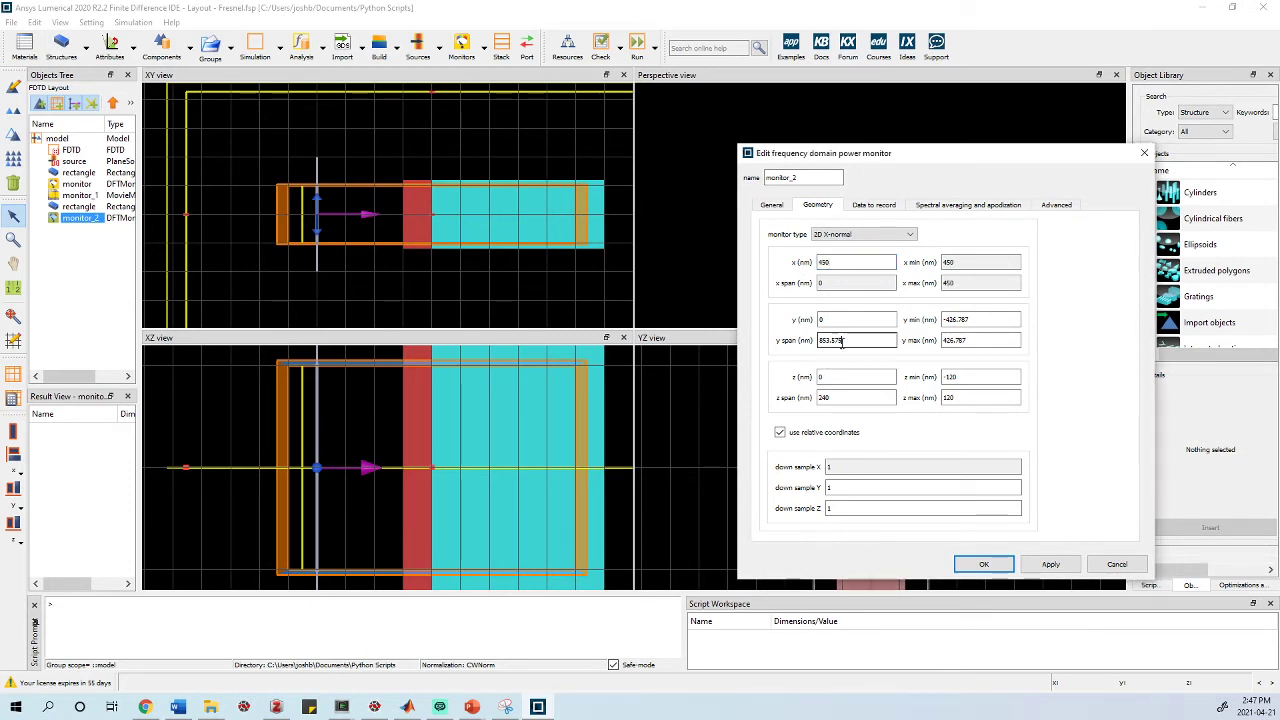
pyautogui.write('20')
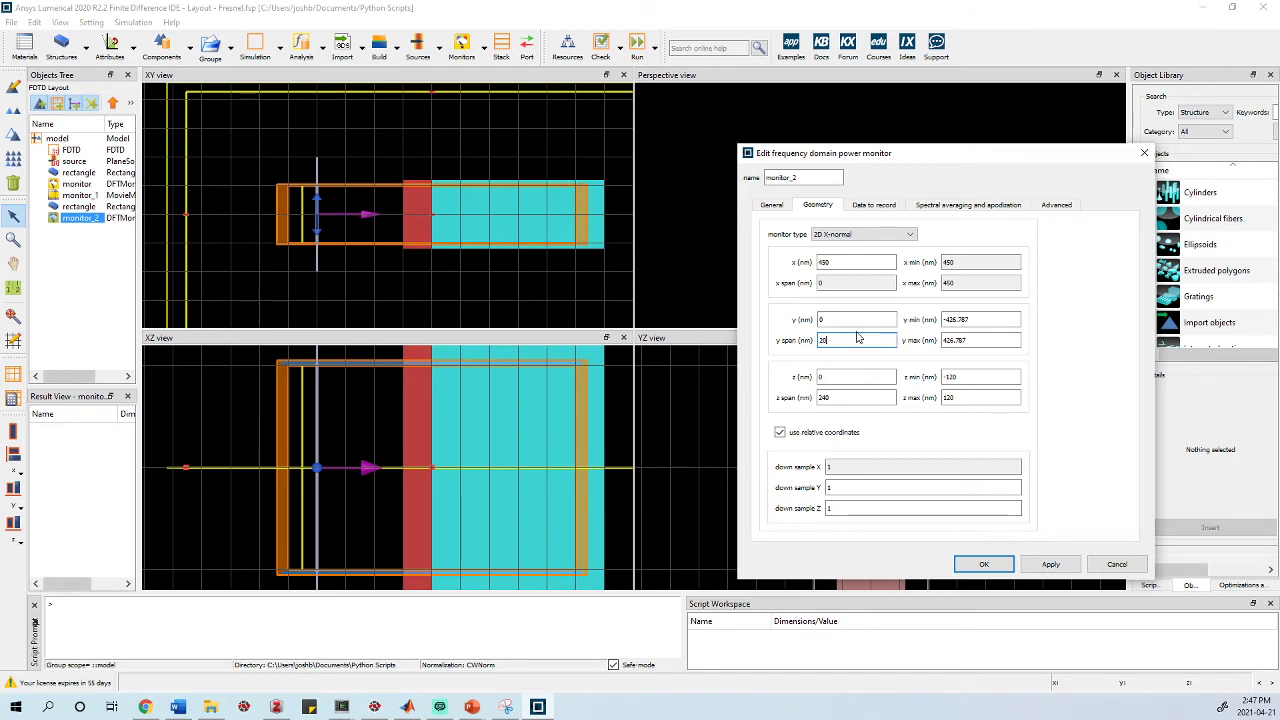
pyautogui.write('0')
pyautogui.click(844, 397)
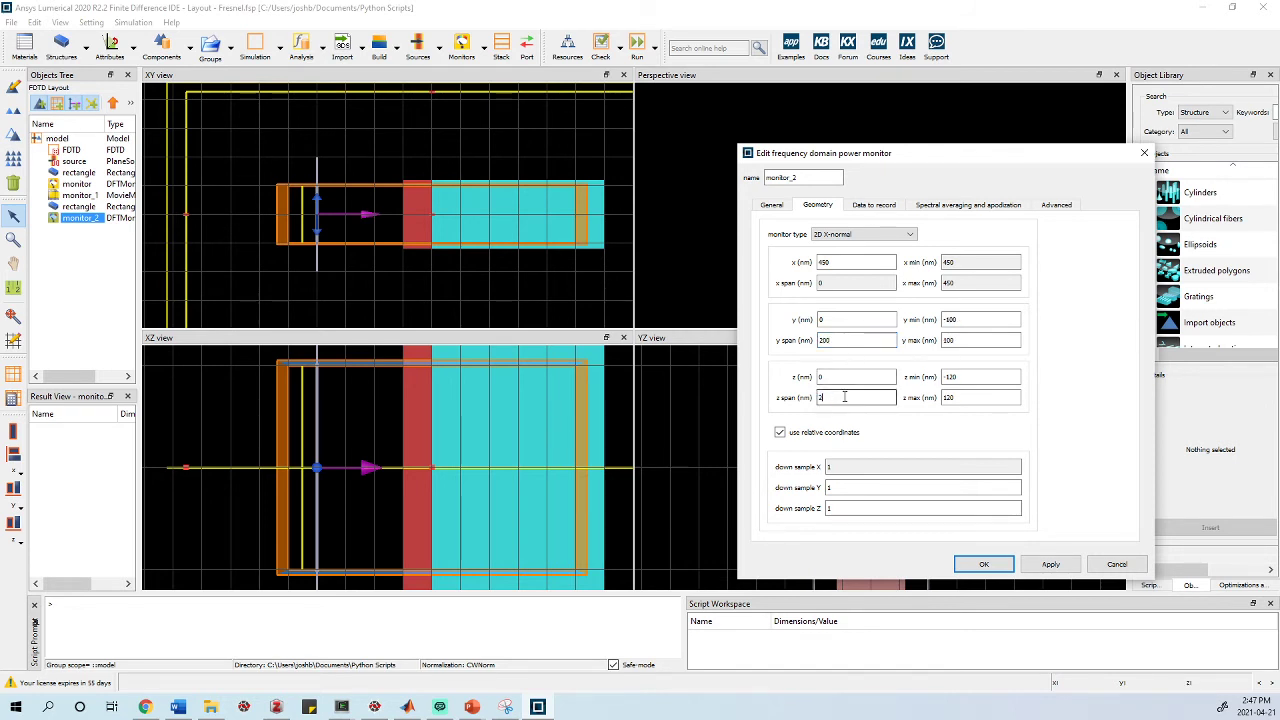
# Step: Review and accept the global monitor settings, then recheck the second power monitor's geometry and confirm its edits
pyautogui.click(772, 206)
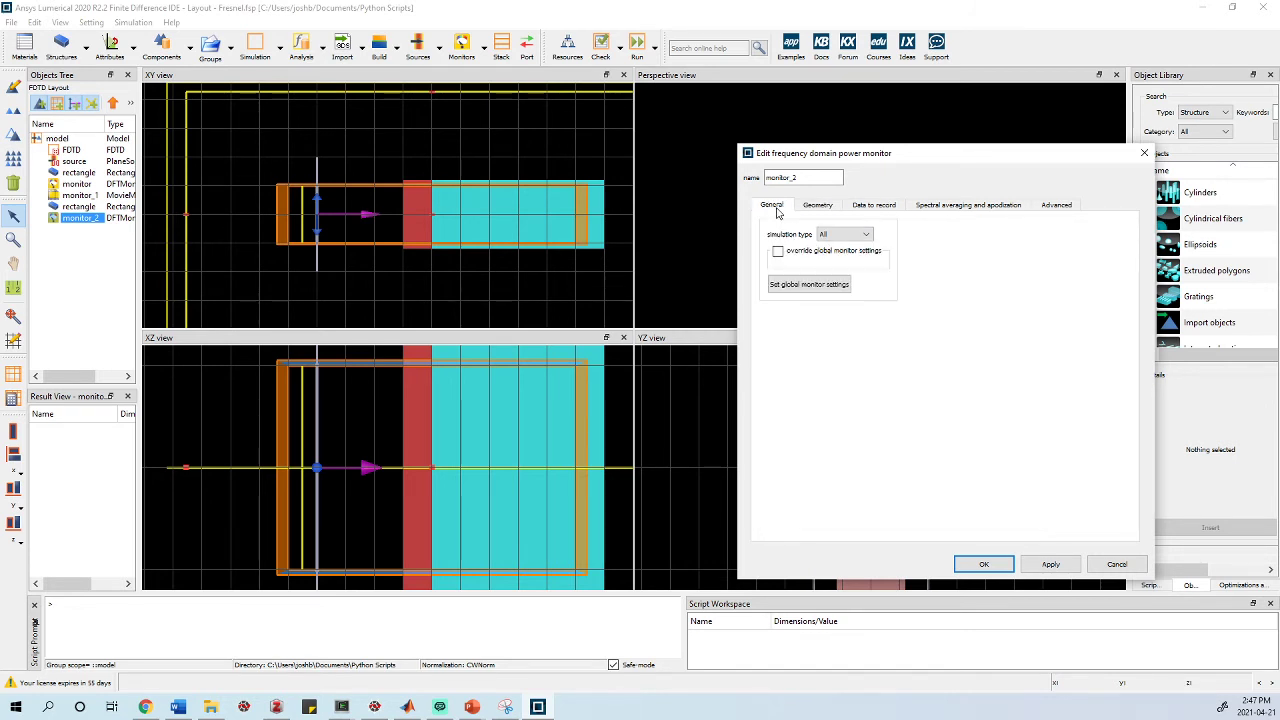
pyautogui.click(872, 205)
pyautogui.click(798, 208)
pyautogui.click(786, 208)
pyautogui.click(822, 287)
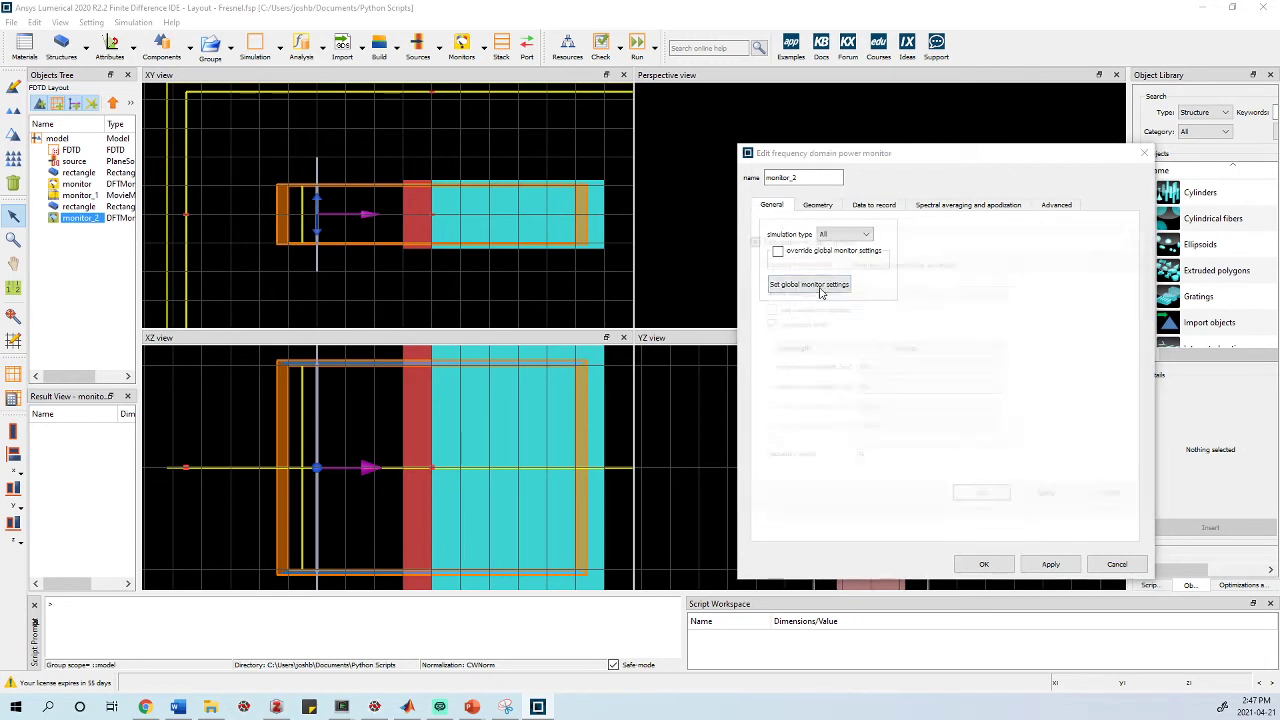
pyautogui.click(1050, 498)
pyautogui.click(983, 498)
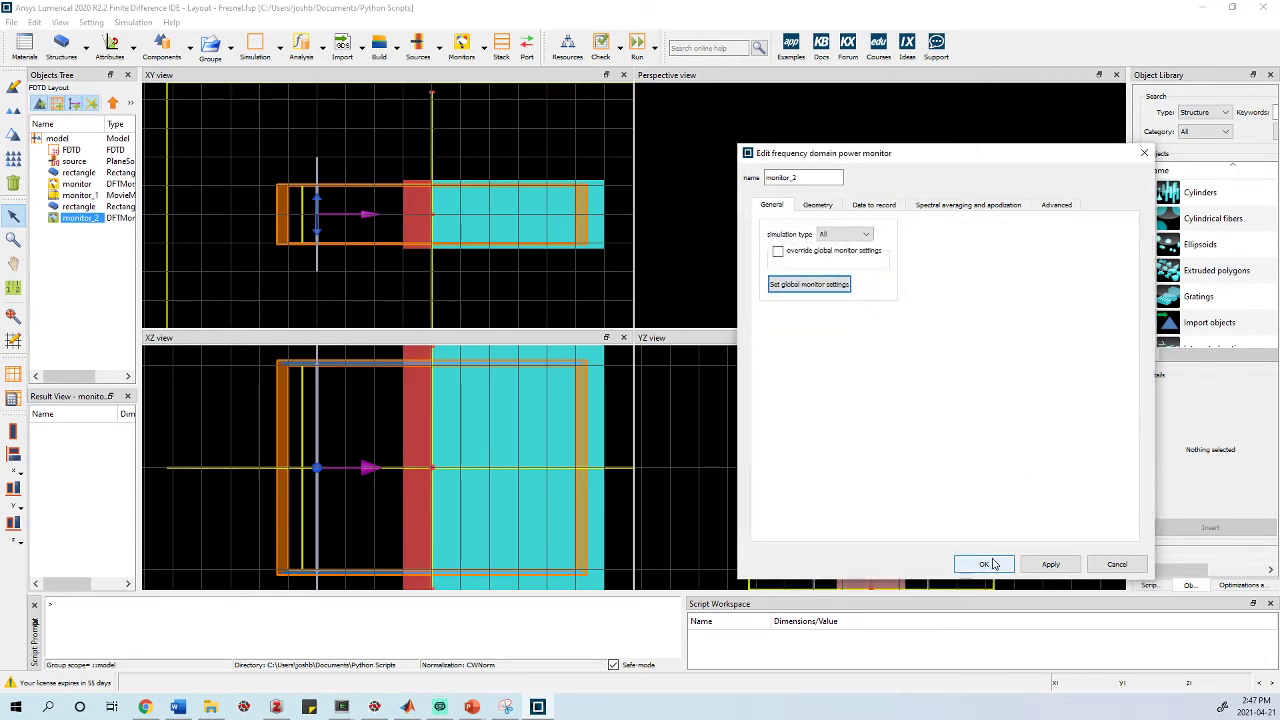
pyautogui.click(818, 206)
pyautogui.click(867, 261)
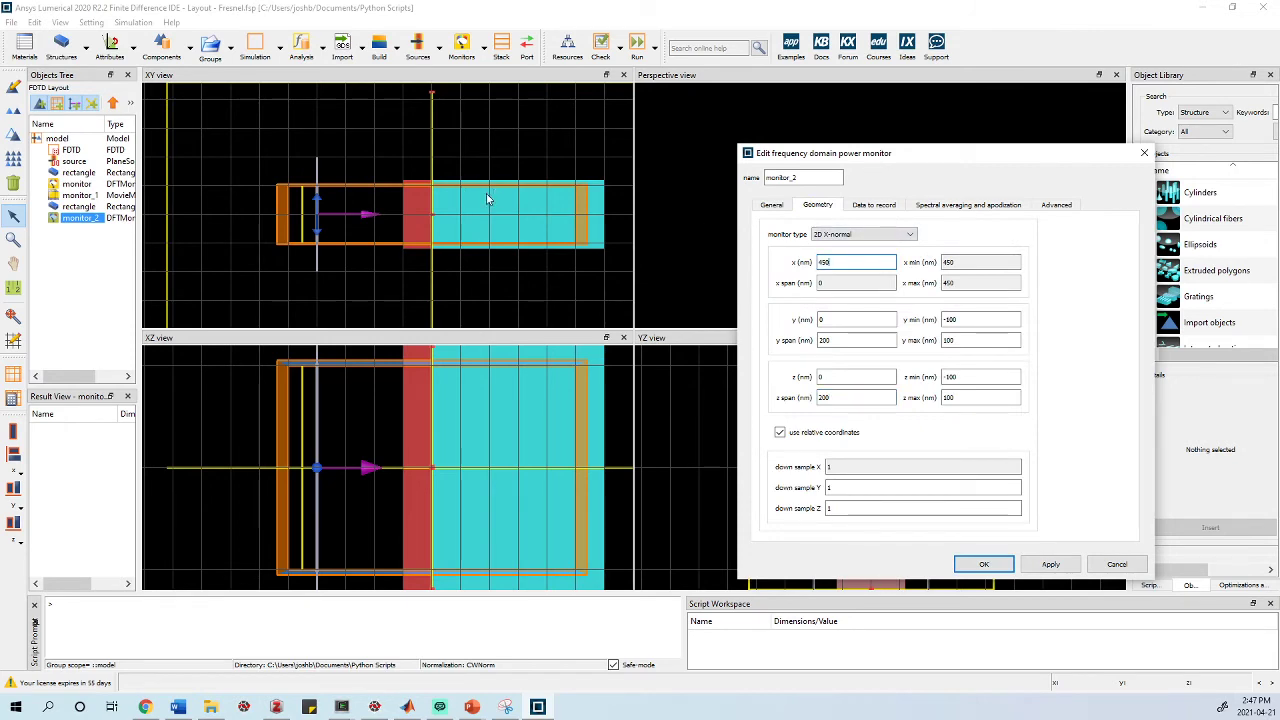
pyautogui.click(983, 564)
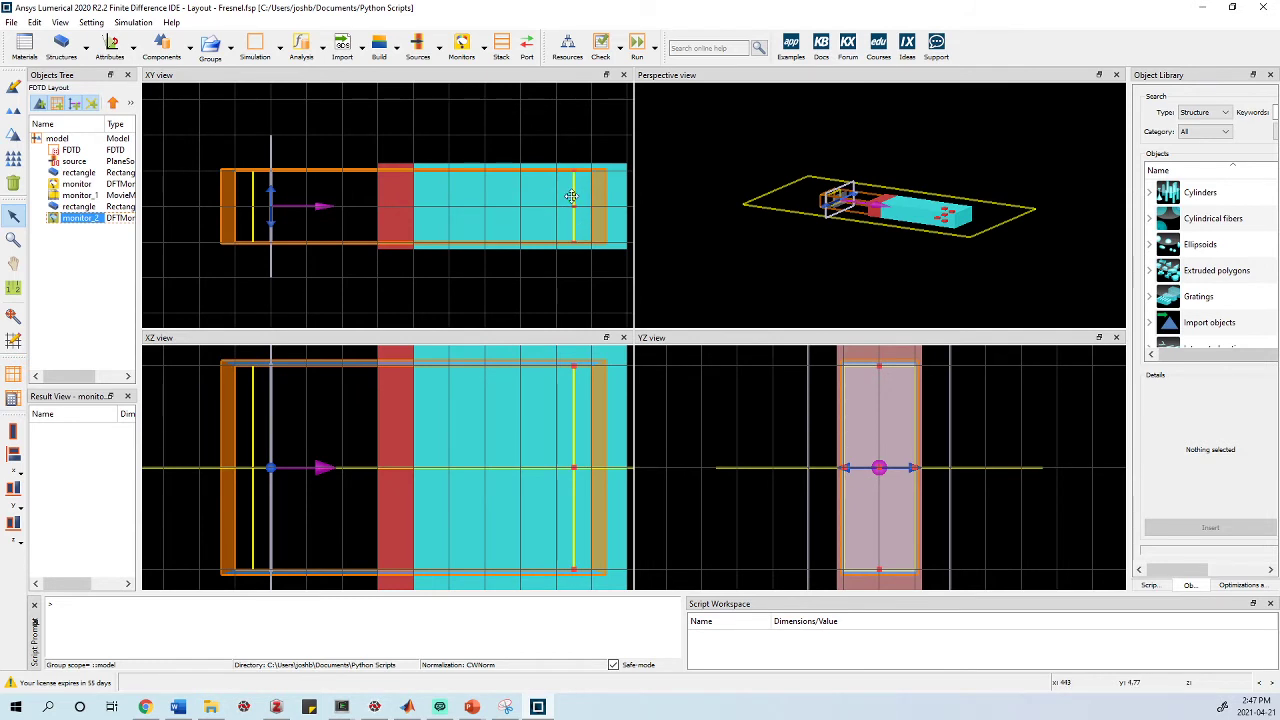
# Step: Run the FDTD simulation of the silicon thin film on the dielectric substrate
pyautogui.click(403, 266)
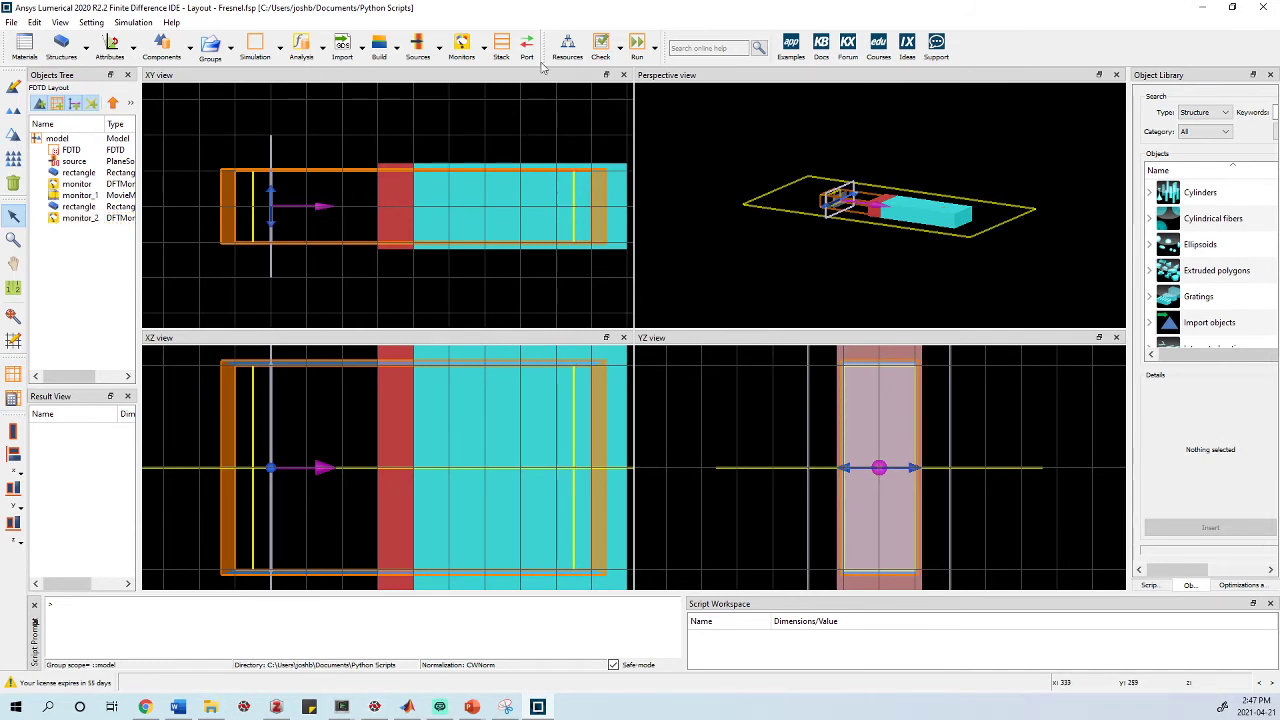
pyautogui.scroll(-3, 530, 176)
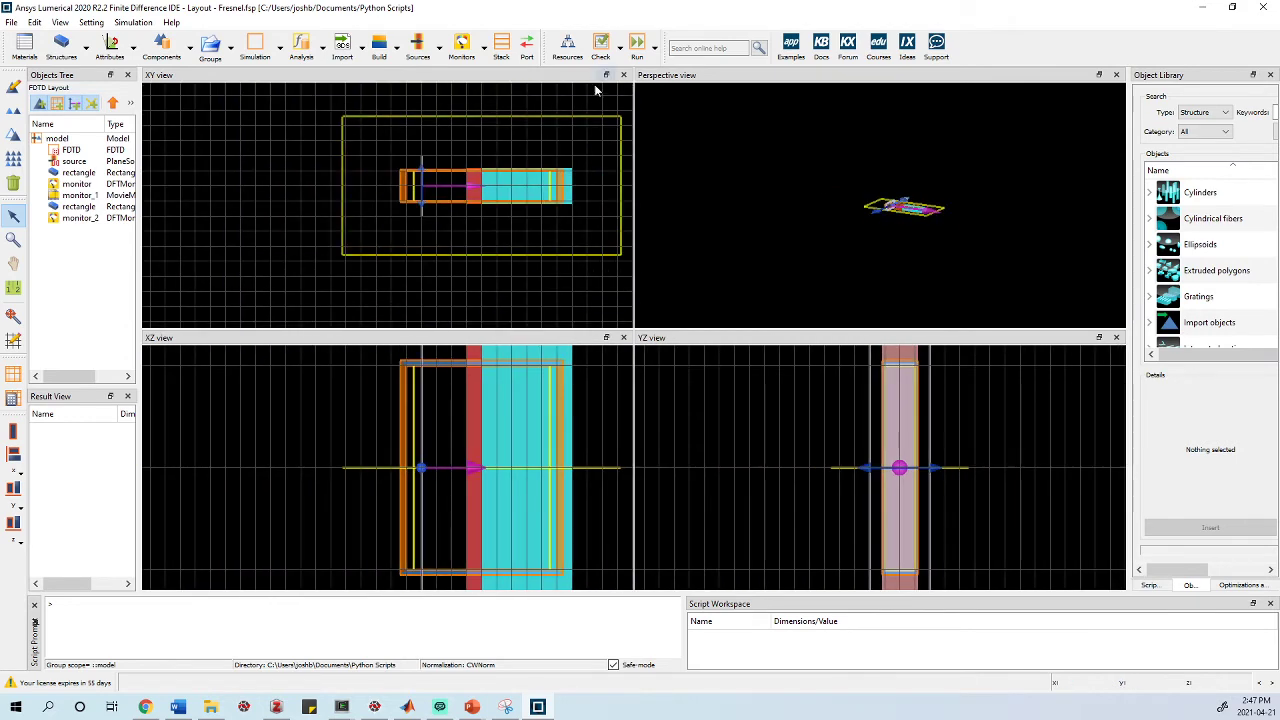
pyautogui.click(634, 45)
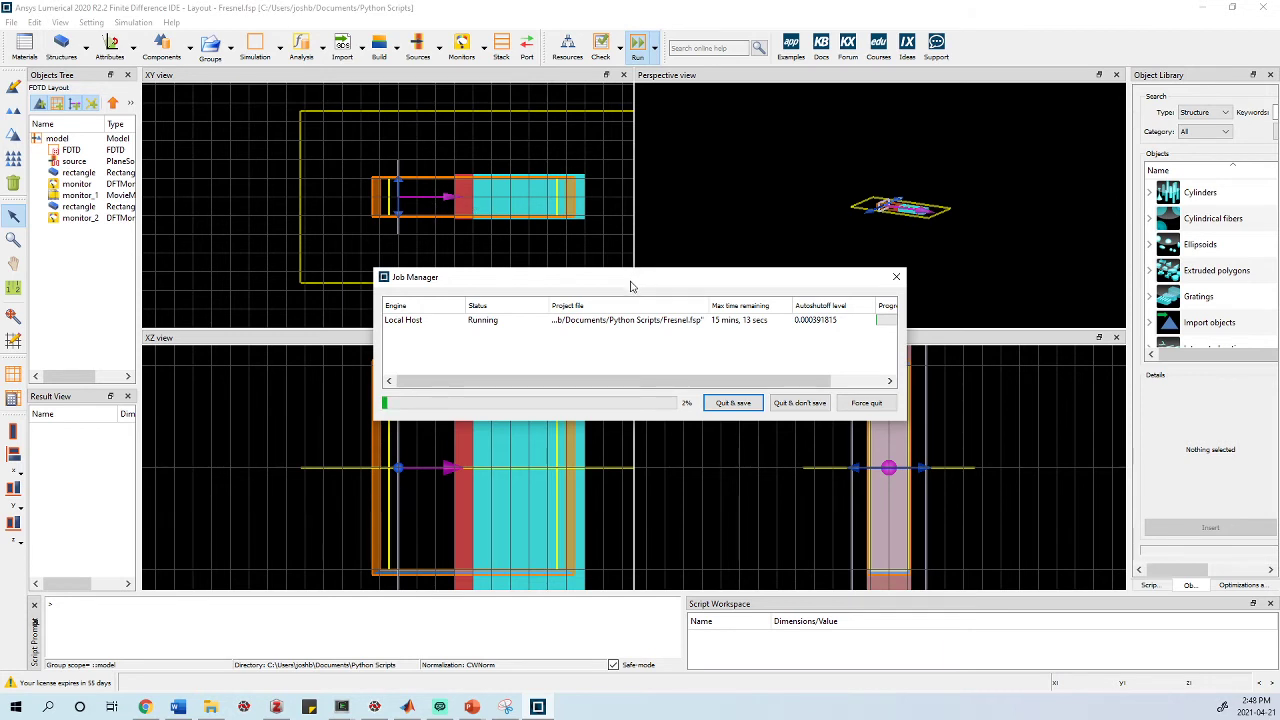
pyautogui.moveTo(630, 287); pyautogui.dragTo(630, 280)
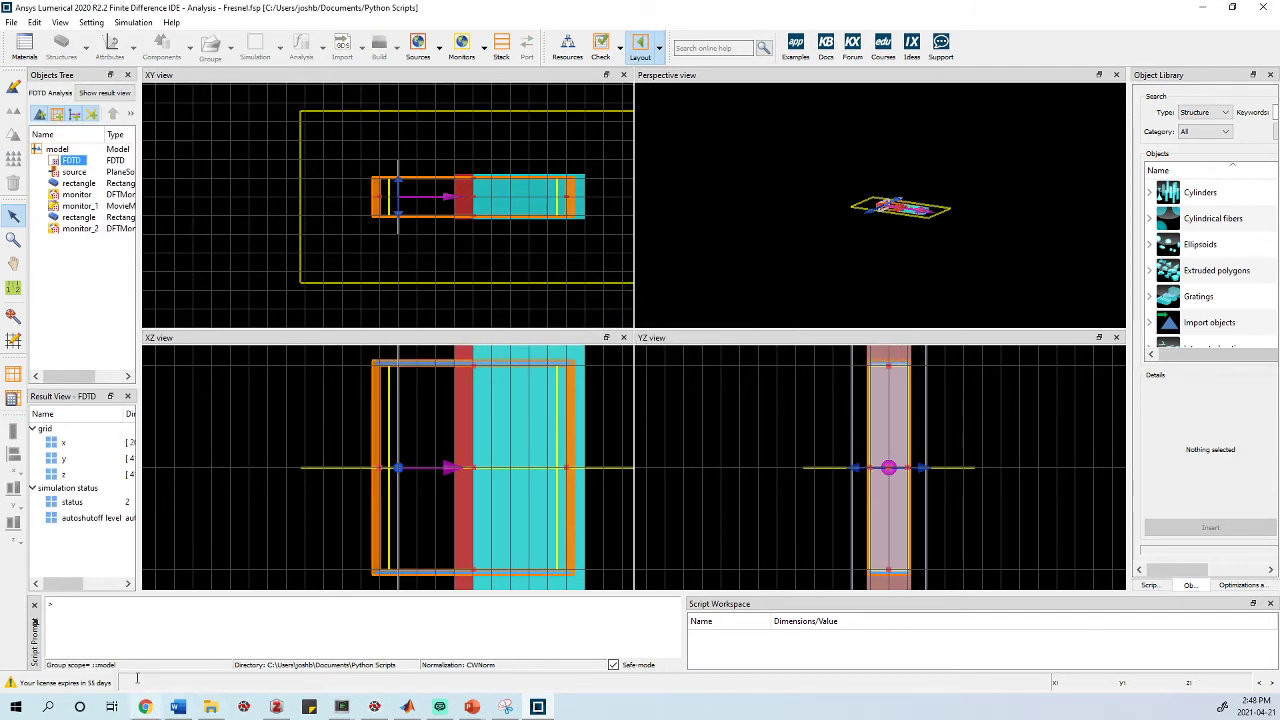
# Step: Switch to File Explorer, play the Fresnel_monitor_1 movie from Python Scripts in Windows Media Player, enlarge it and pause playback
pyautogui.click(211, 707)
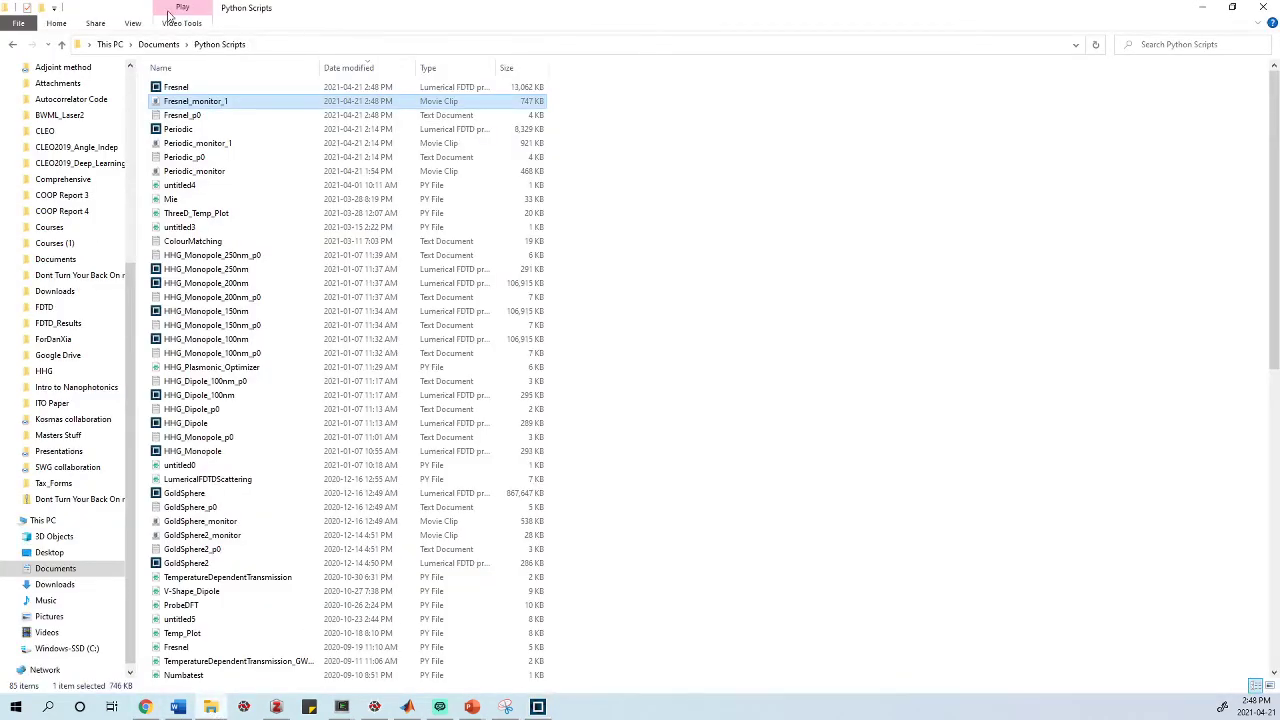
pyautogui.doubleClick(253, 101)
pyautogui.rightClick(253, 101)
pyautogui.click(320, 116)
pyautogui.click(259, 105)
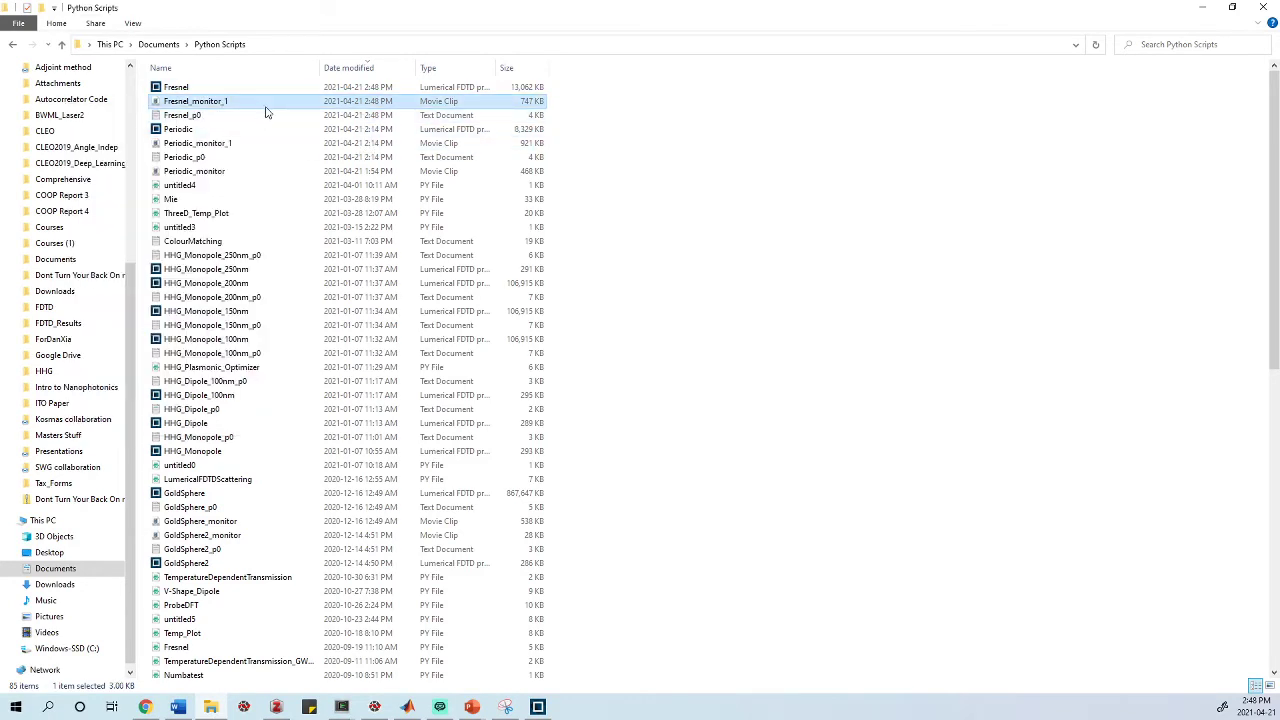
pyautogui.rightClick(262, 108)
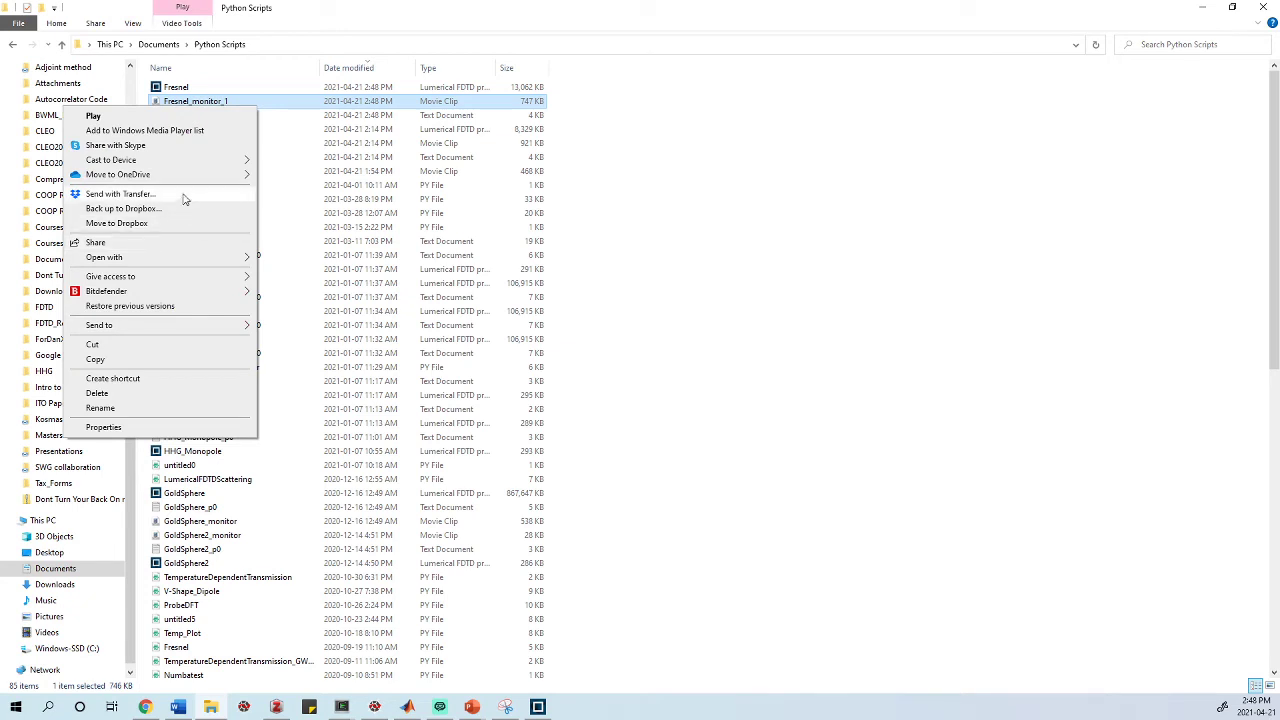
pyautogui.moveTo(214, 263)
pyautogui.click(330, 272)
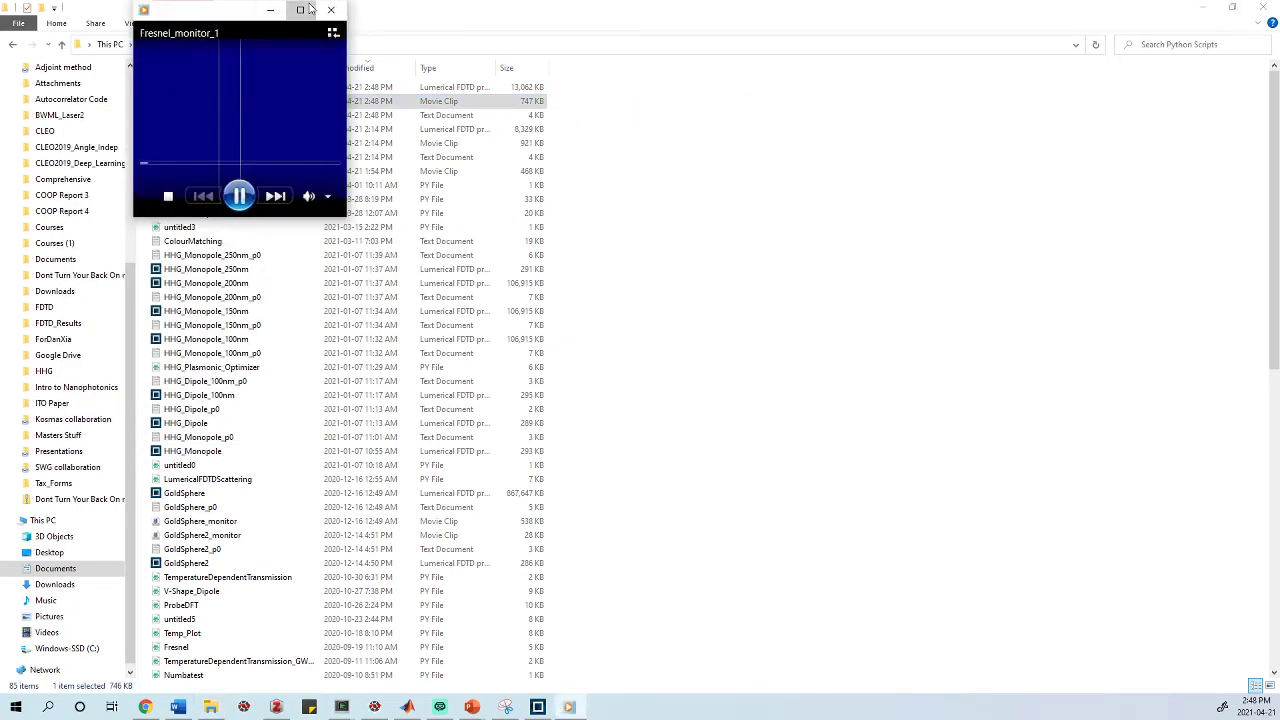
pyautogui.click(303, 9)
pyautogui.click(638, 671)
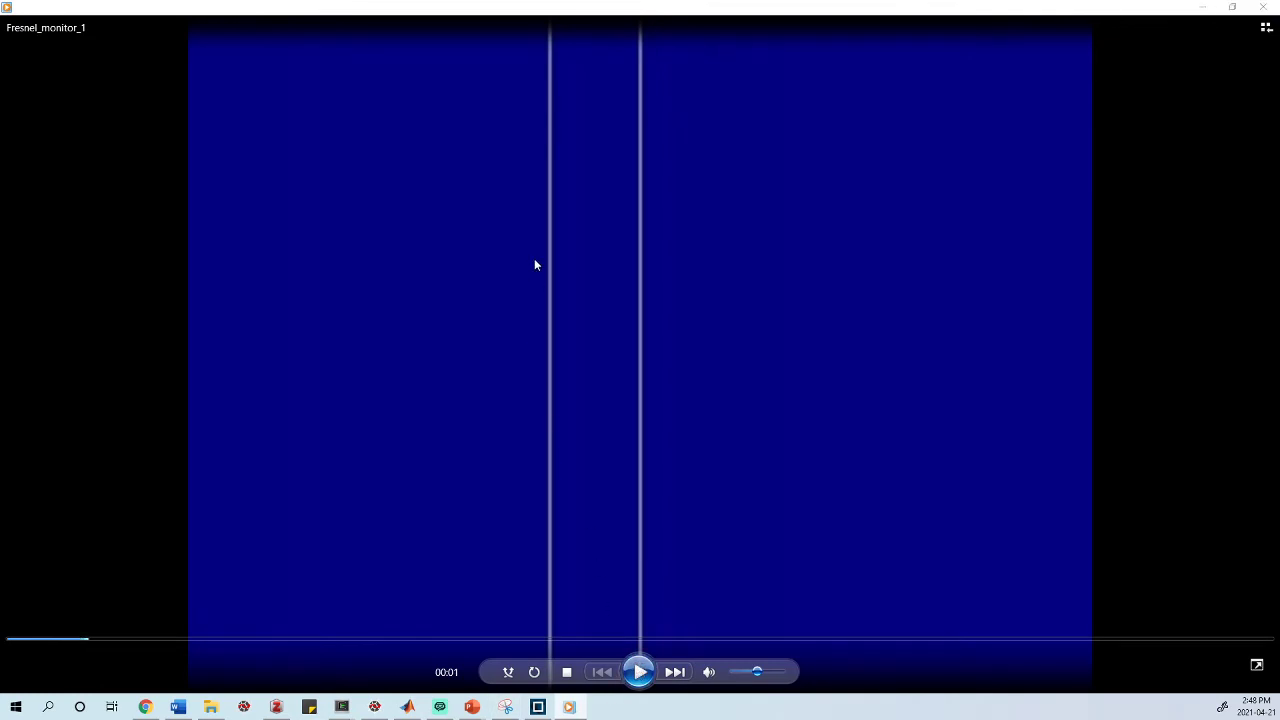
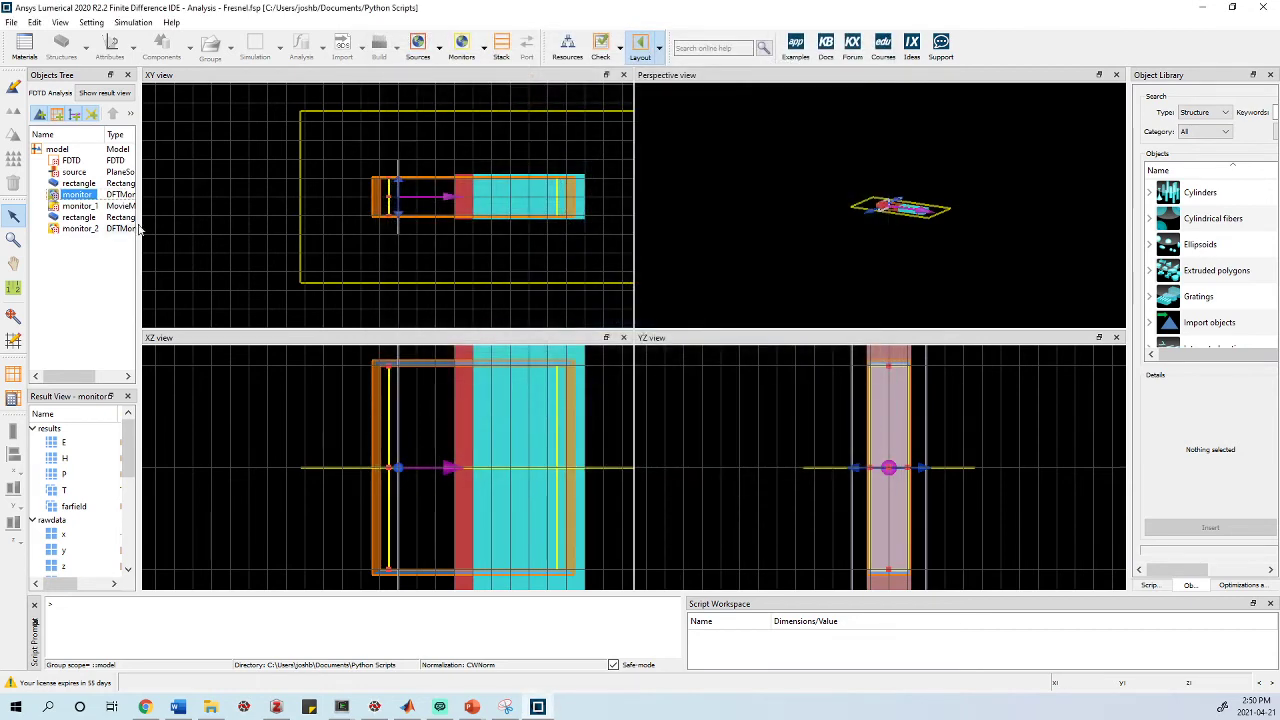
# Step: Visualize the transmission T recorded by monitor_2, examine the curve over wavelength, and close the plot
pyautogui.click(76, 229)
pyautogui.rightClick(74, 231)
pyautogui.moveTo(110, 261)
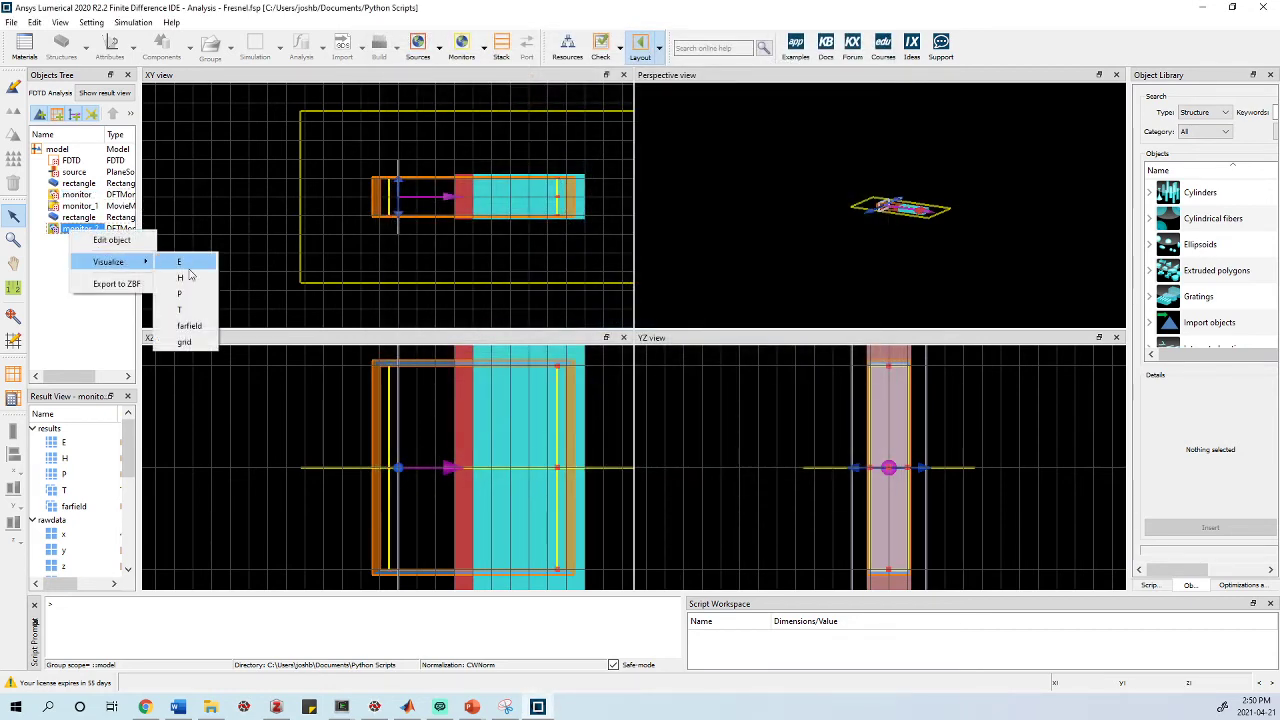
pyautogui.click(195, 311)
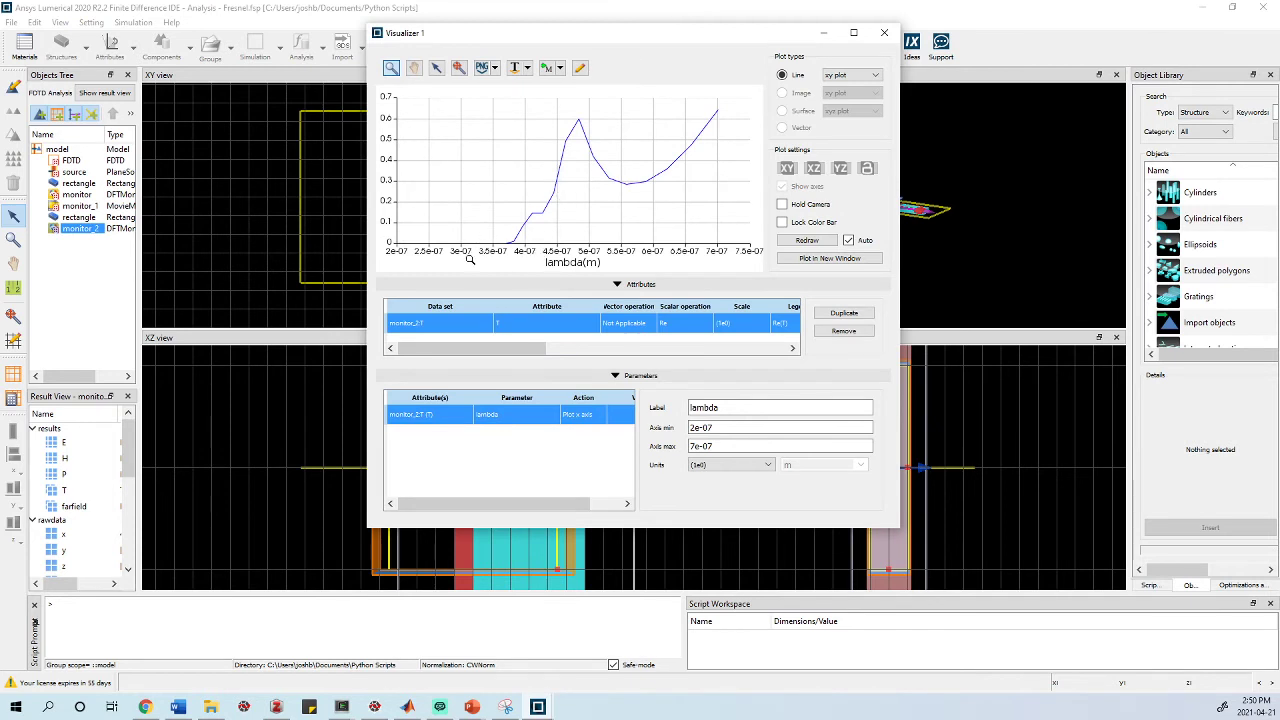
pyautogui.scroll(-1, 490, 226)
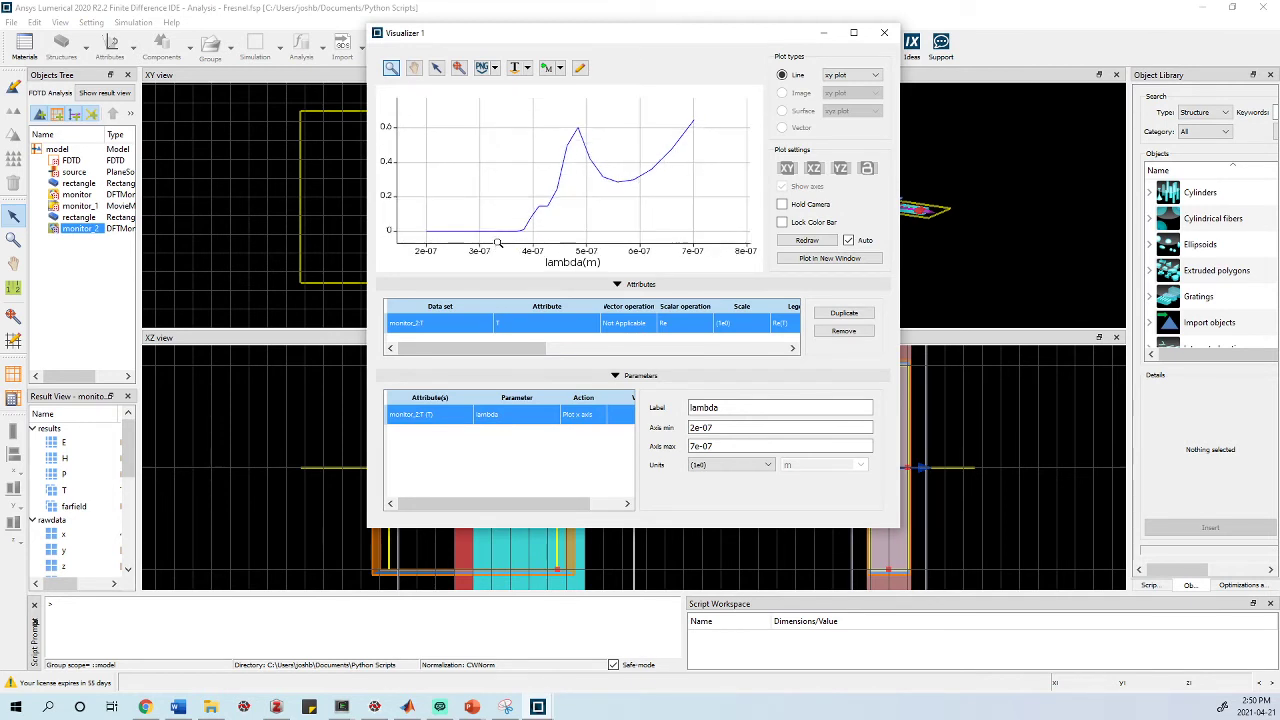
pyautogui.scroll(-1, 498, 243)
pyautogui.scroll(-1, 518, 240)
pyautogui.moveTo(520, 224)
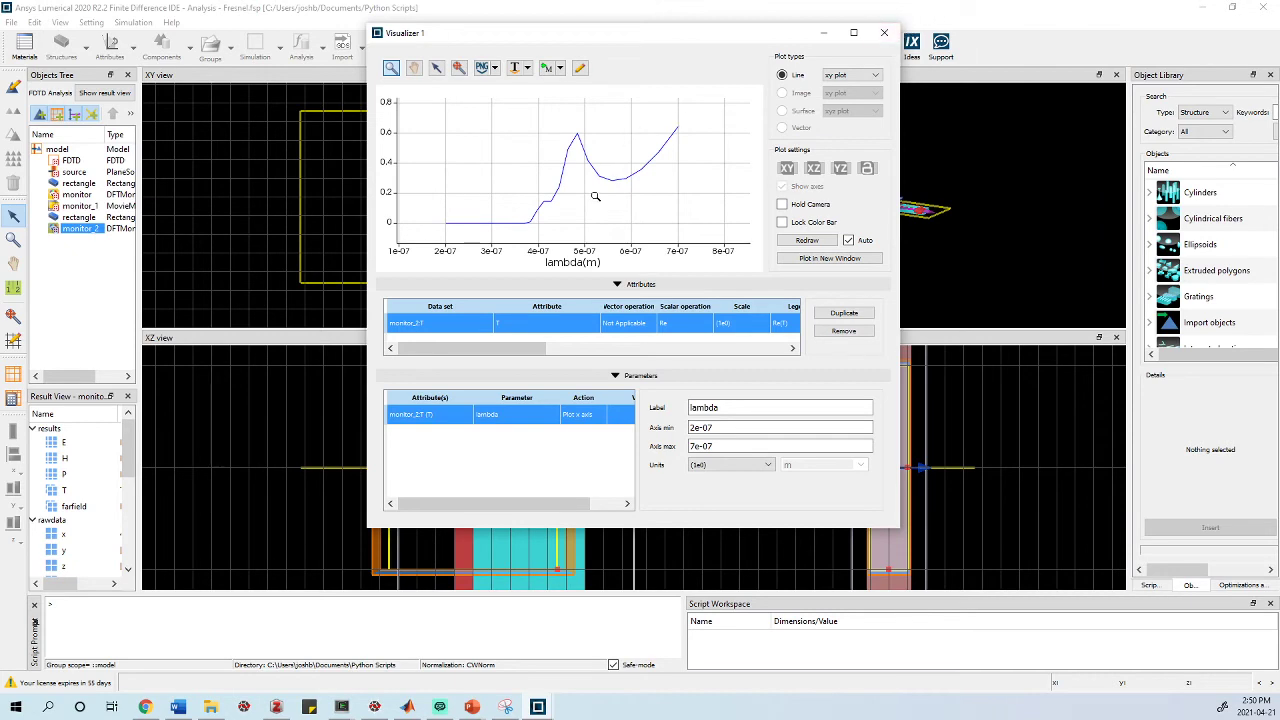
pyautogui.click(884, 33)
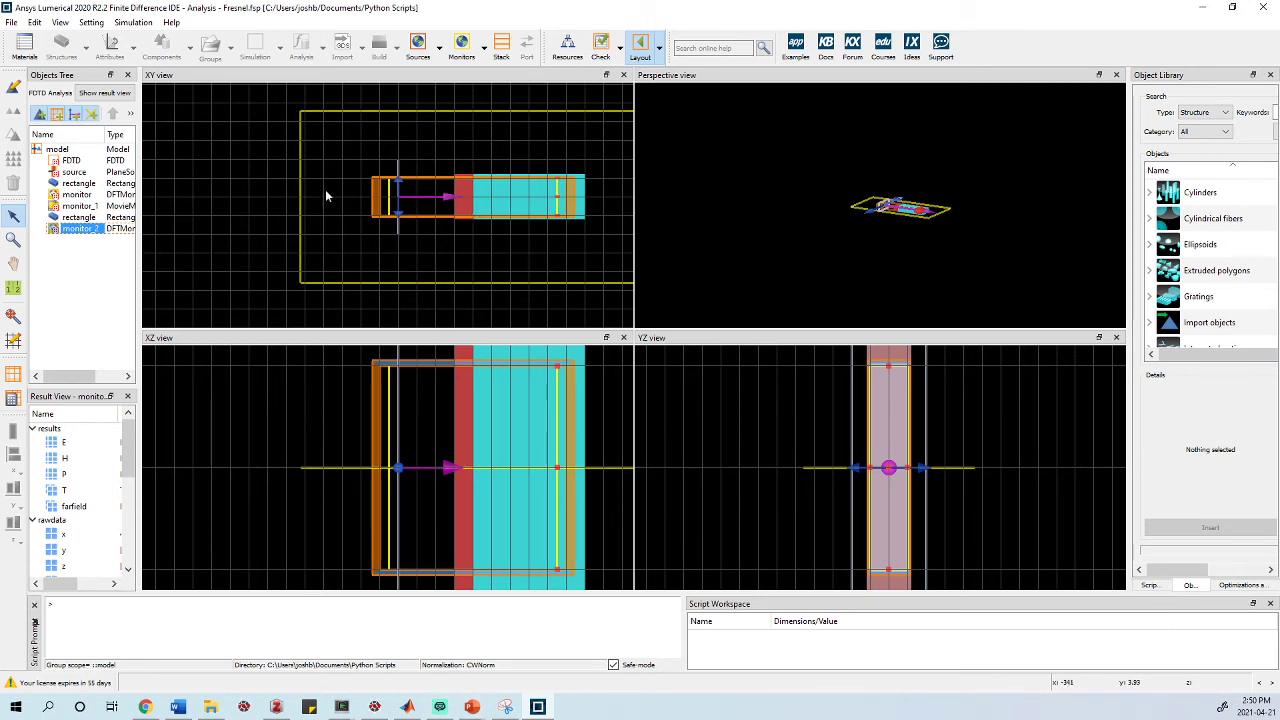
# Step: Return the simulation to layout mode and add a new rectangle structure to the model
pyautogui.click(55, 252)
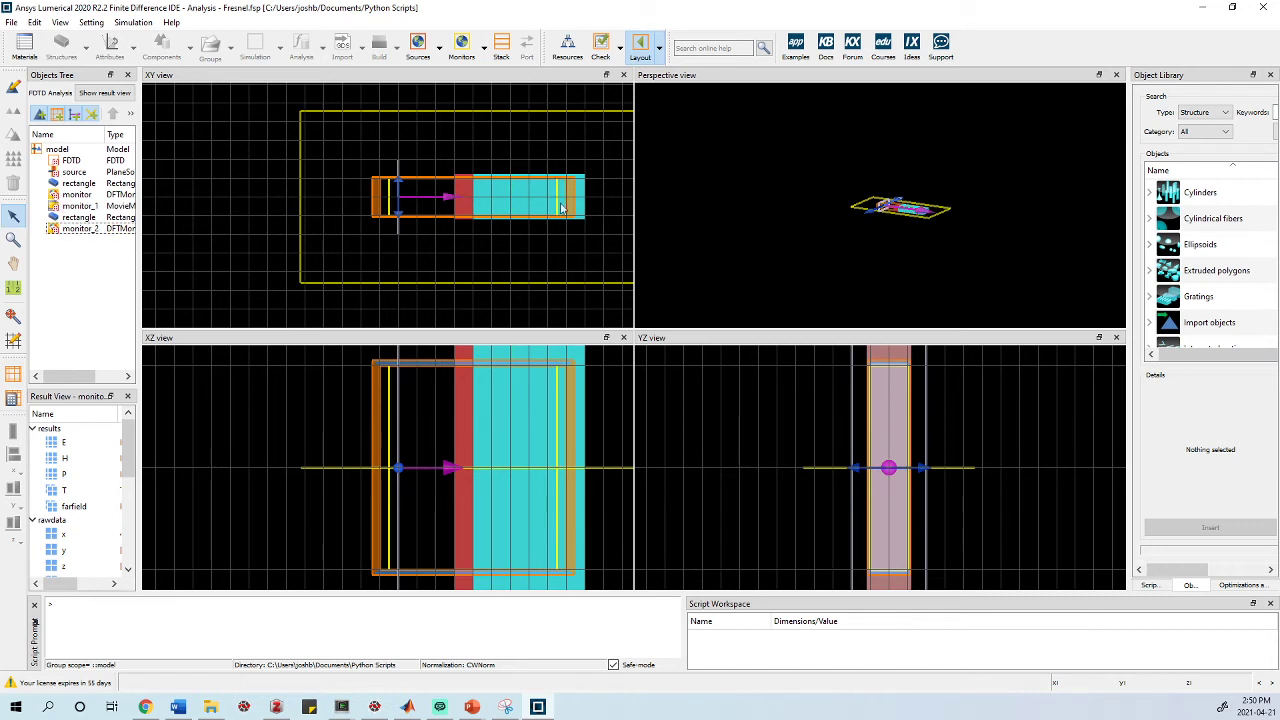
pyautogui.scroll(1, 480, 200)
pyautogui.scroll(1, 480, 200)
pyautogui.scroll(1, 520, 214)
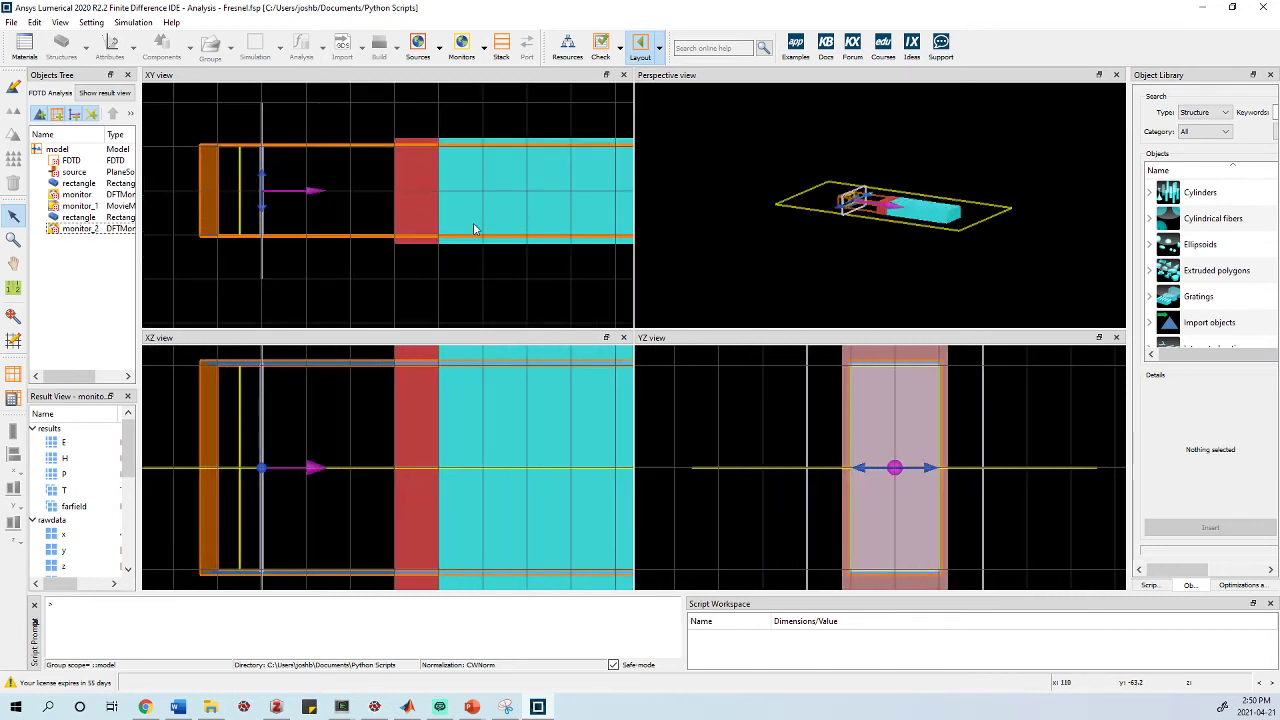
pyautogui.scroll(-1, 471, 229)
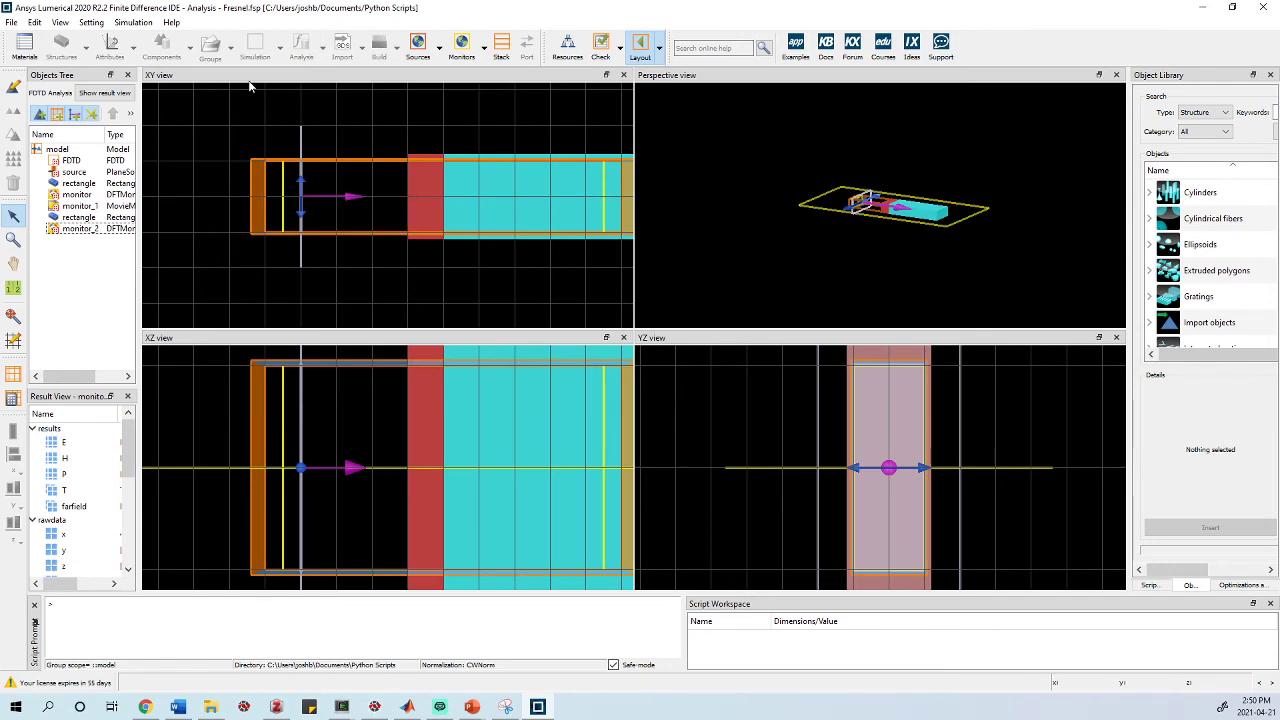
pyautogui.click(641, 48)
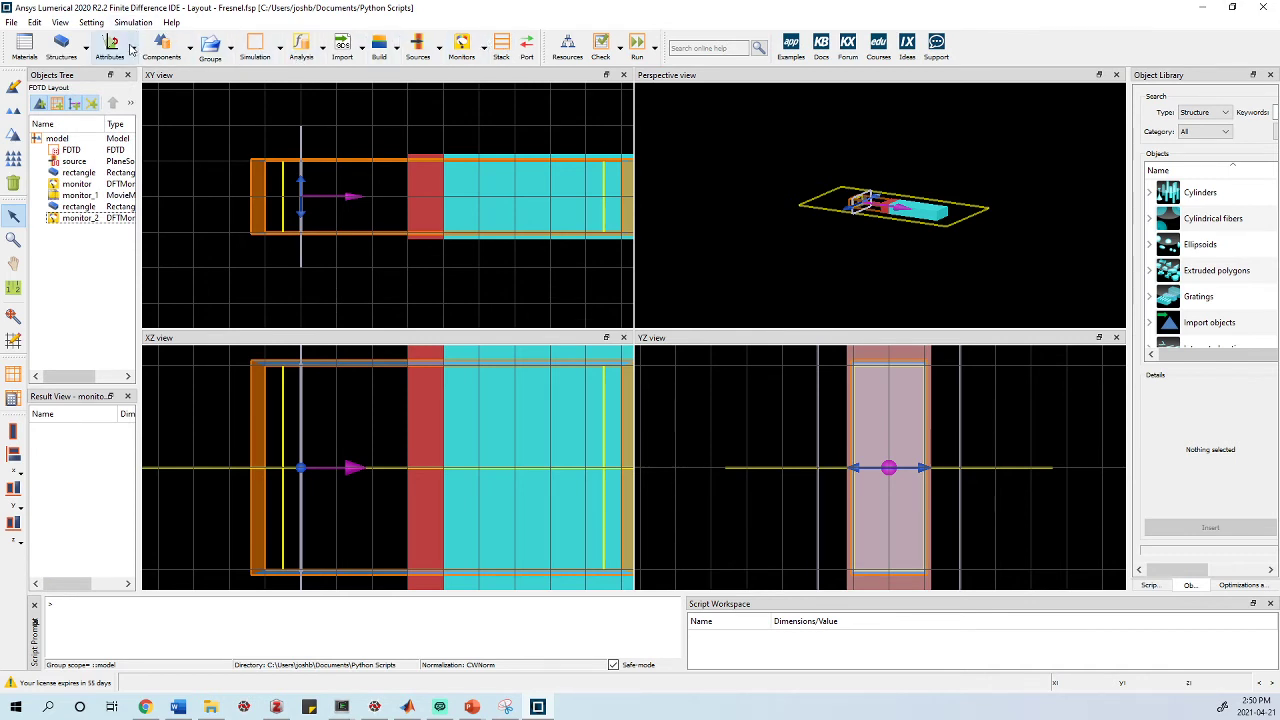
pyautogui.click(86, 47)
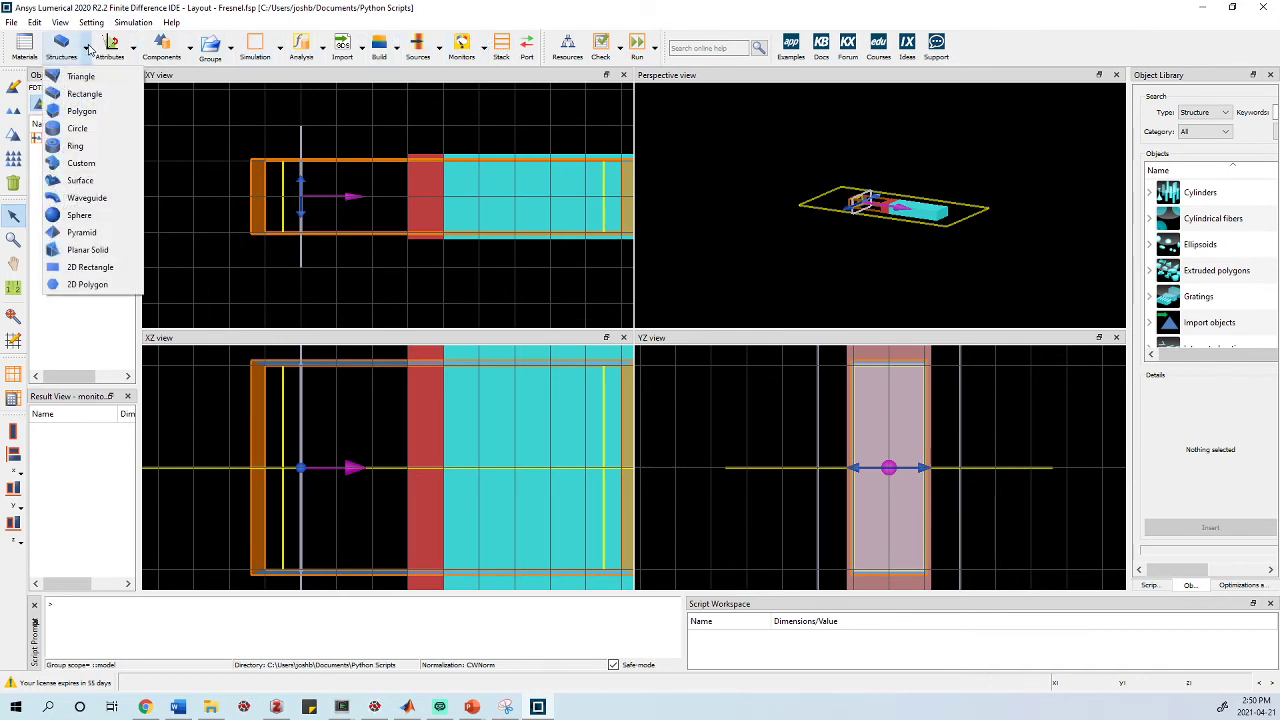
pyautogui.click(74, 100)
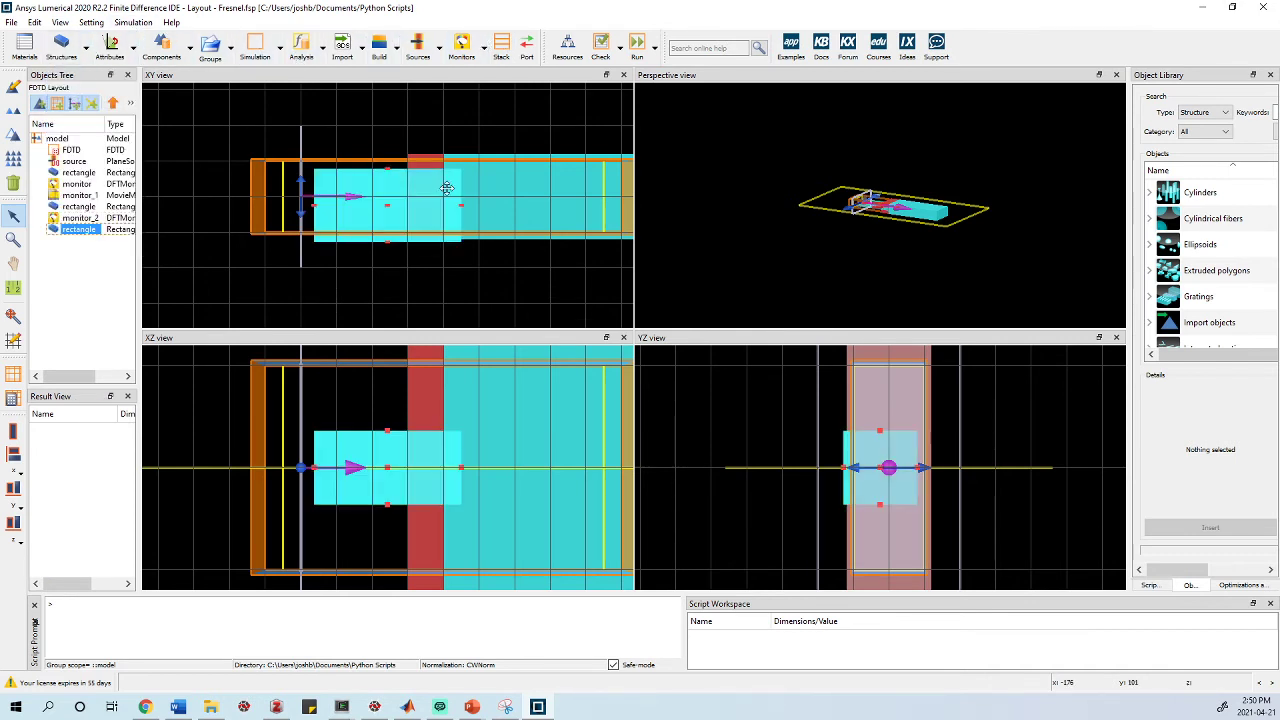
# Step: Edit the newly added rectangle's geometry, centring it at x 0 nm and y 0 nm
pyautogui.rightClick(383, 210)
pyautogui.rightClick(92, 230)
pyautogui.click(115, 238)
pyautogui.tripleClick(517, 284)
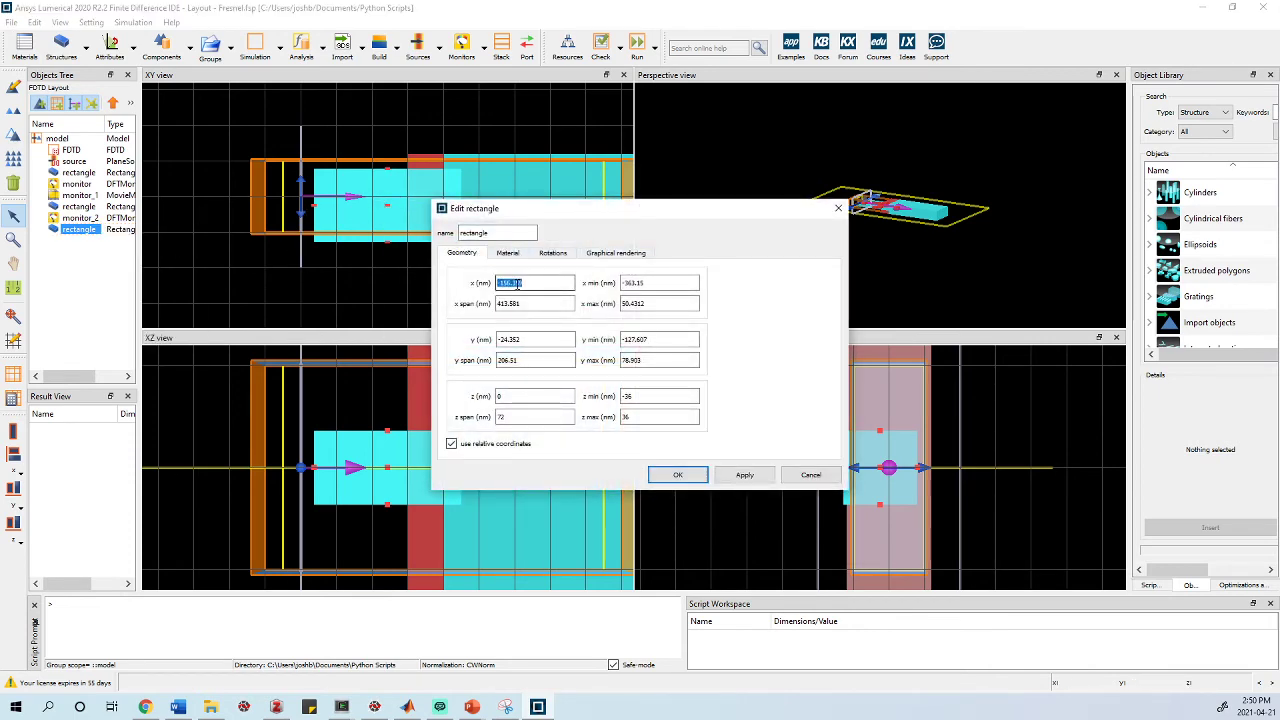
pyautogui.write('0')
pyautogui.tripleClick(517, 340)
pyautogui.write('0')
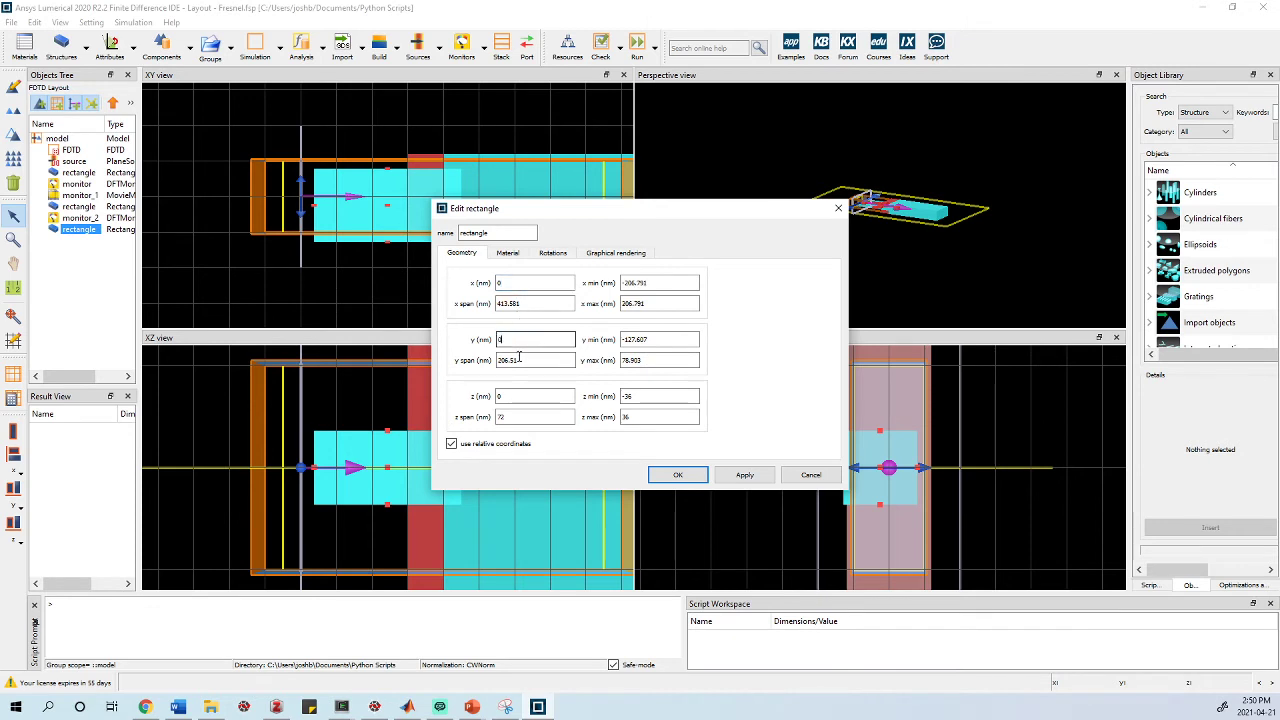
# Step: Set the new rectangle's y span and z span to 100 nm each
pyautogui.tripleClick(517, 360)
pyautogui.write('0')
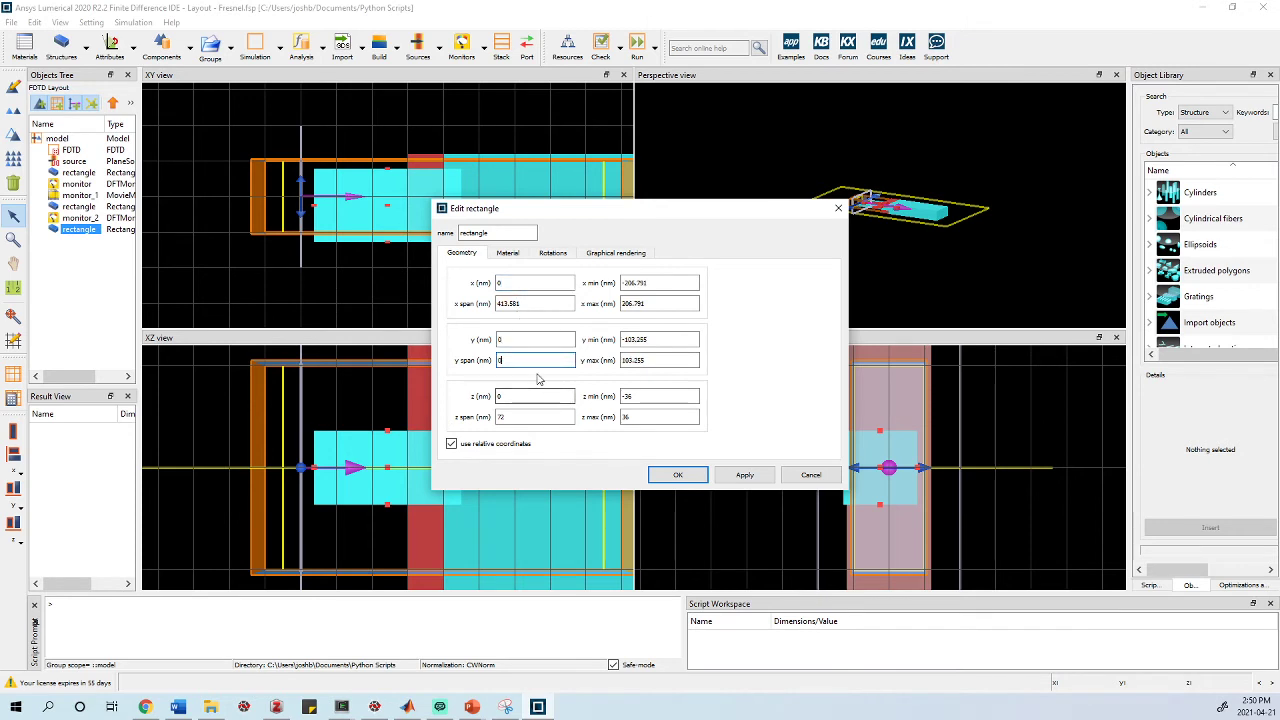
pyautogui.click(523, 305)
pyautogui.click(523, 361)
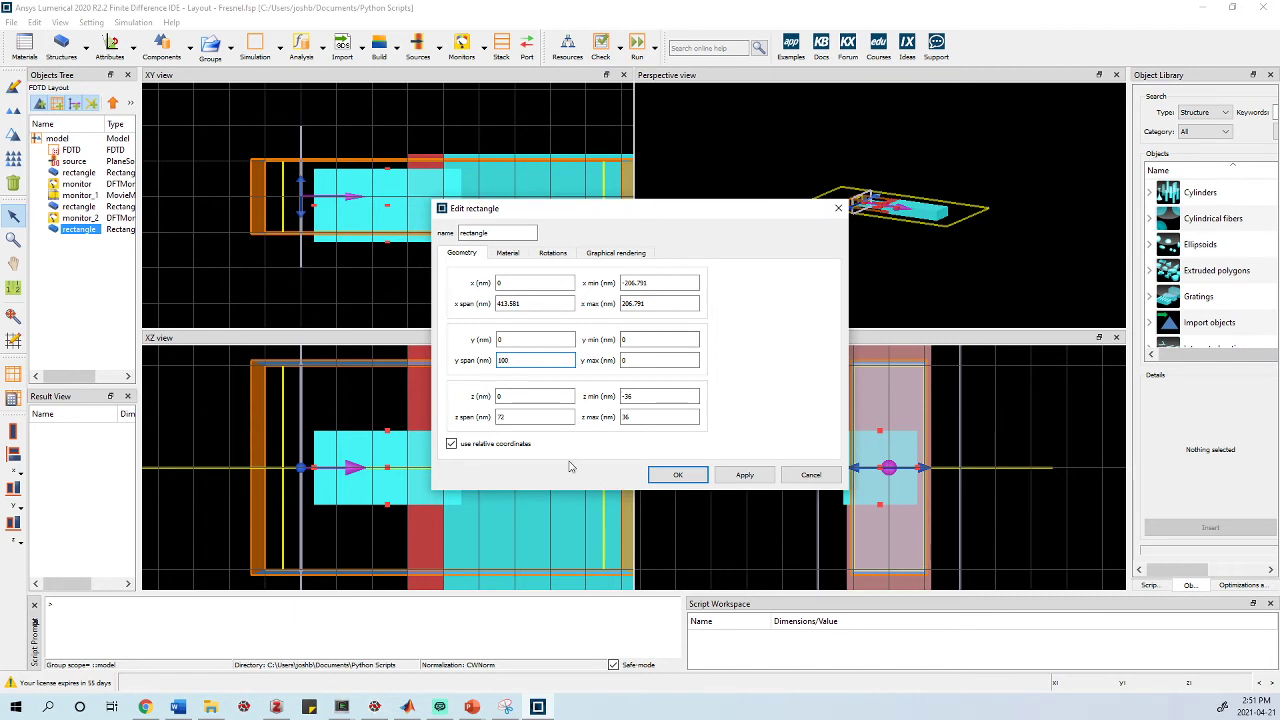
pyautogui.doubleClick(557, 417)
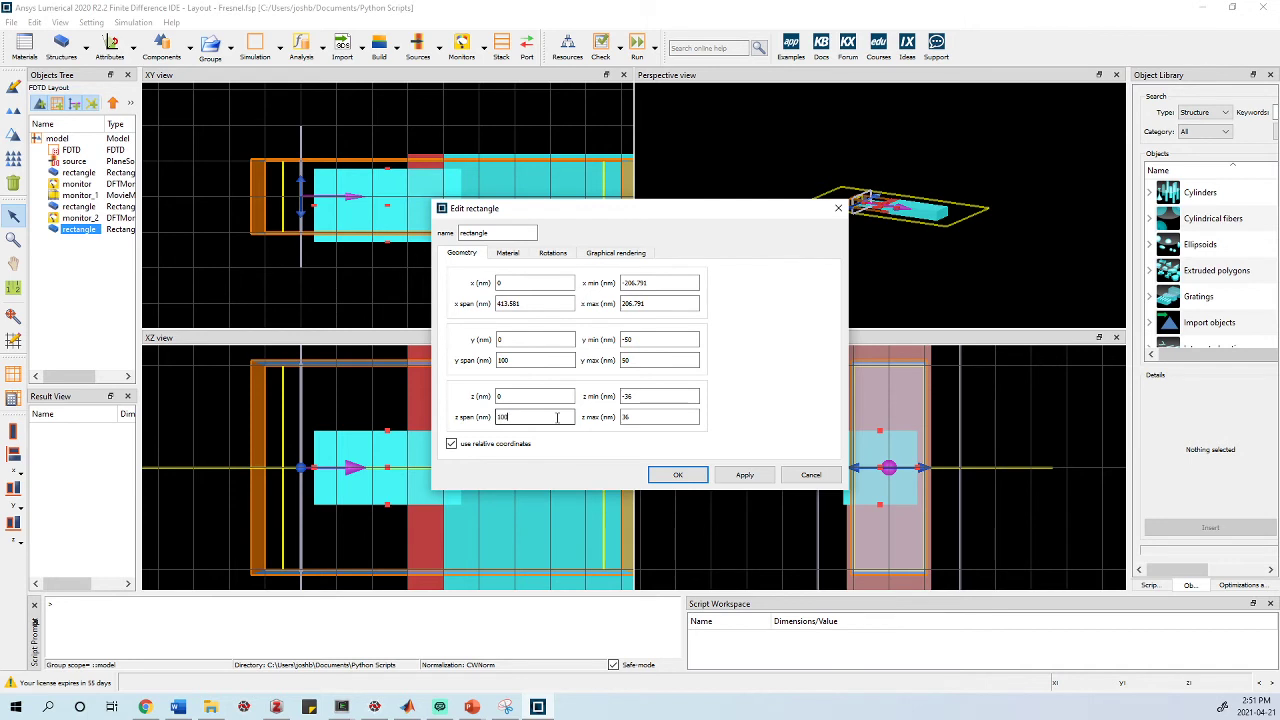
pyautogui.write('100')
# Step: Set the new rectangle's x max to -100 nm and its x min to -50 nm
pyautogui.doubleClick(515, 303)
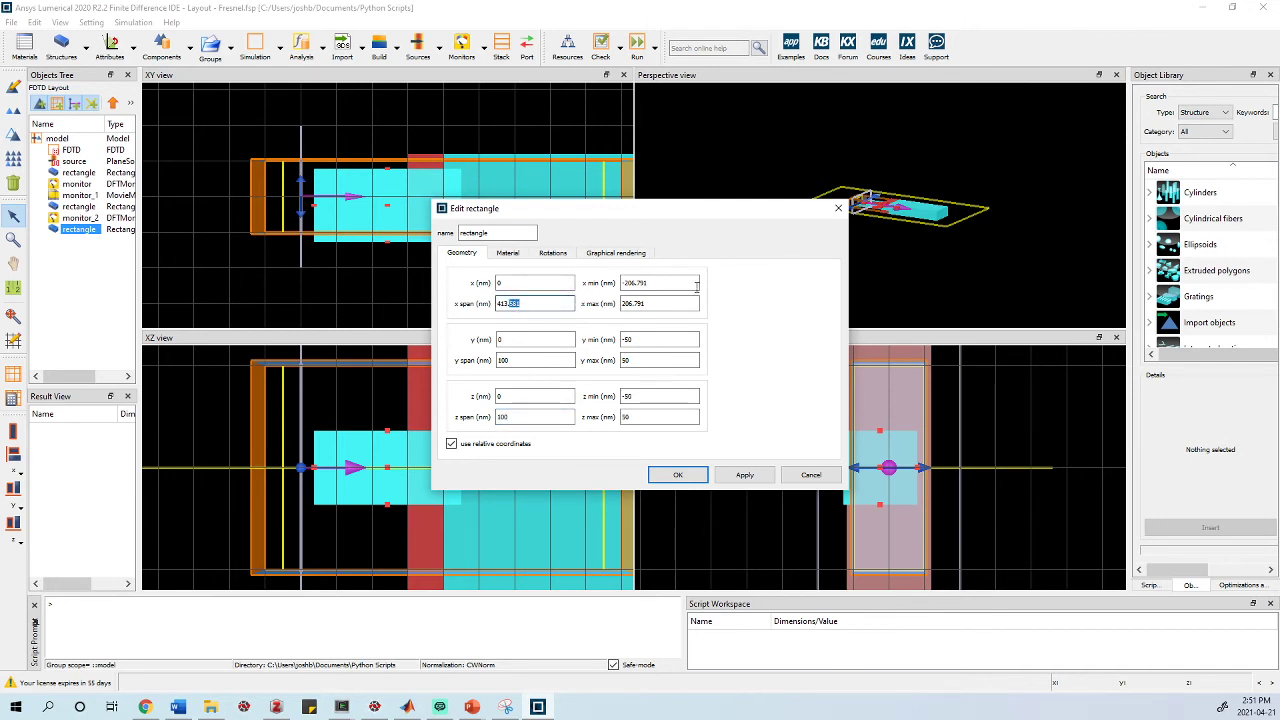
pyautogui.tripleClick(526, 304)
pyautogui.moveTo(578, 211); pyautogui.dragTo(795, 187)
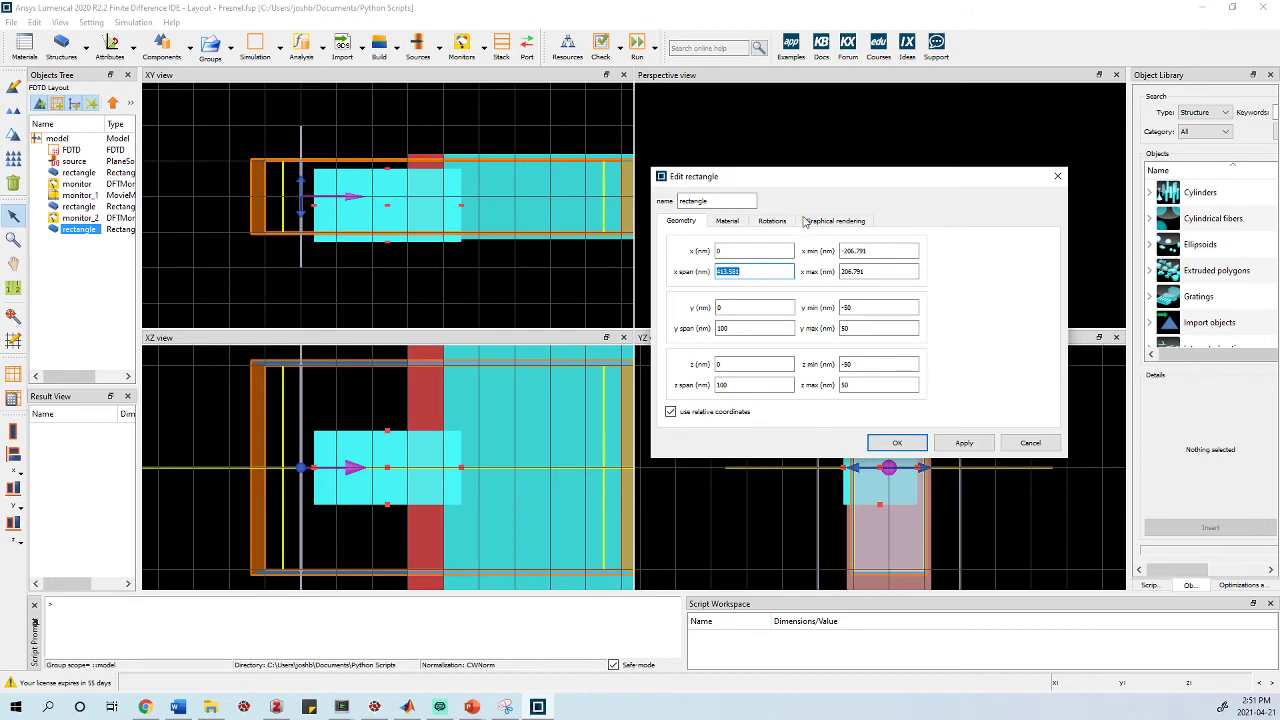
pyautogui.click(870, 251)
pyautogui.click(886, 271)
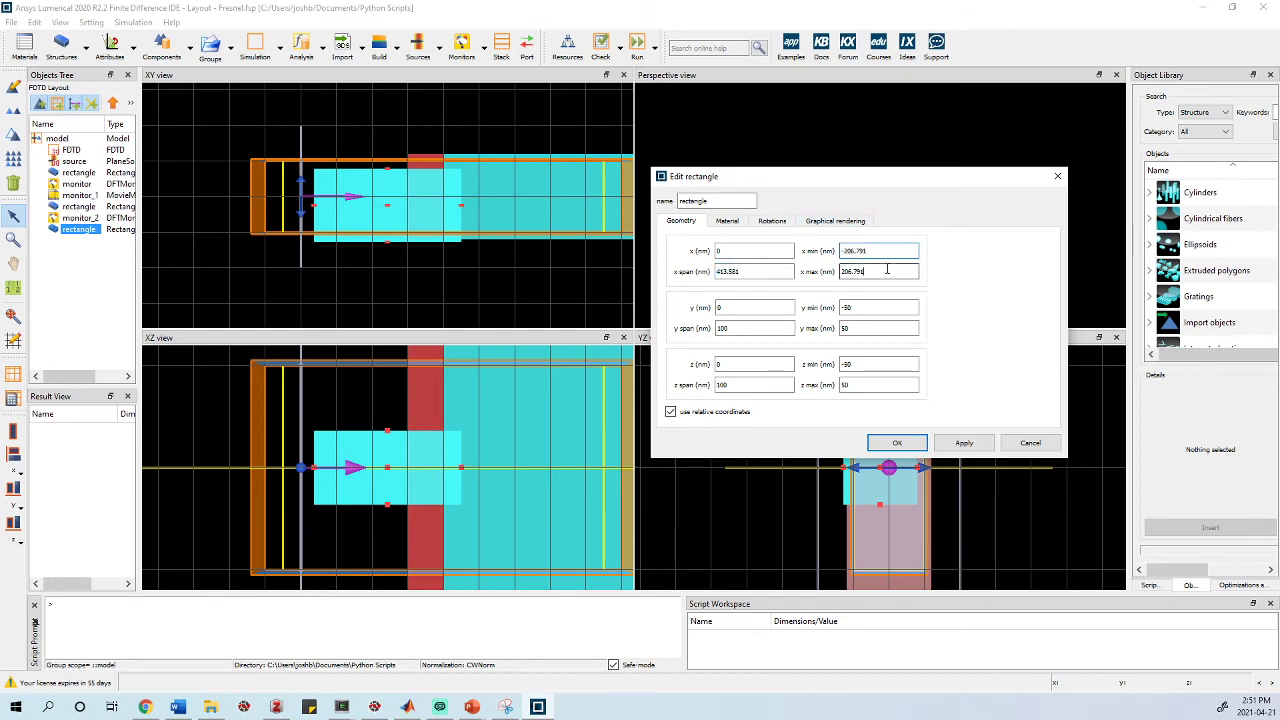
pyautogui.write('-100')
pyautogui.click(879, 251)
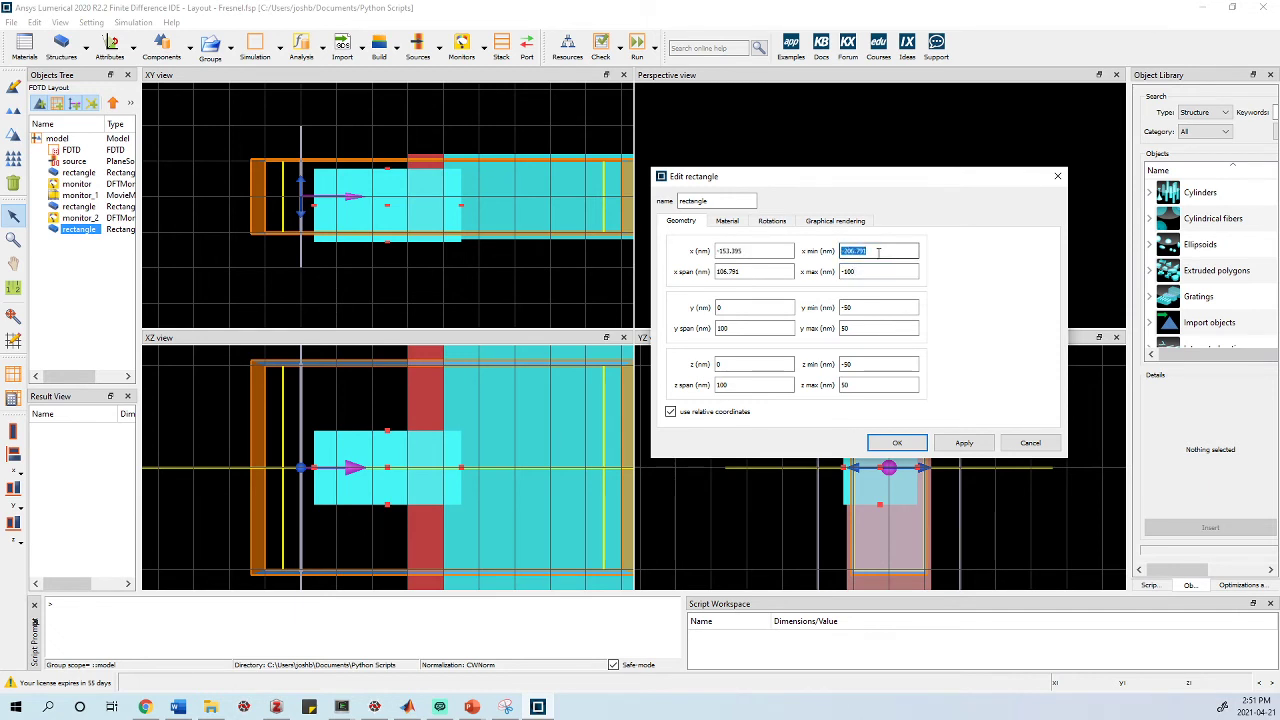
pyautogui.write('-50')
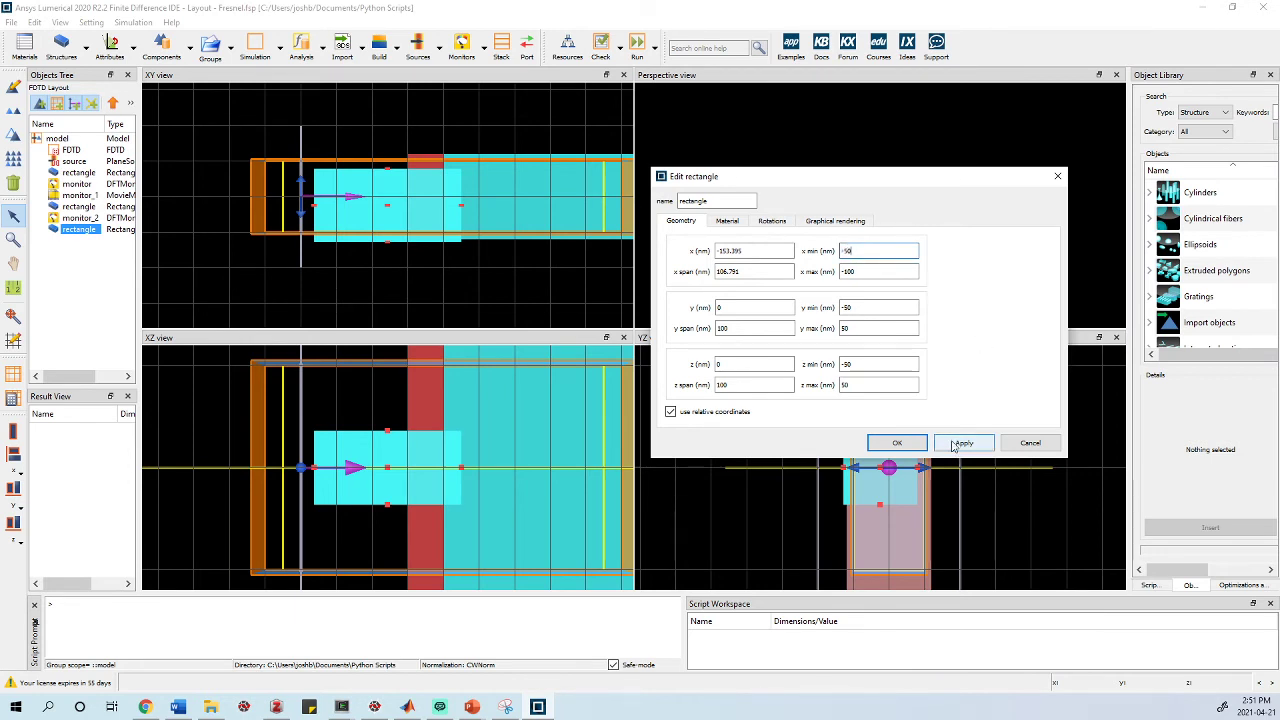
# Step: Assign the material Au (Gold) - Johnson and Christy to the new rectangle and apply the edits
pyautogui.click(728, 221)
pyautogui.click(778, 251)
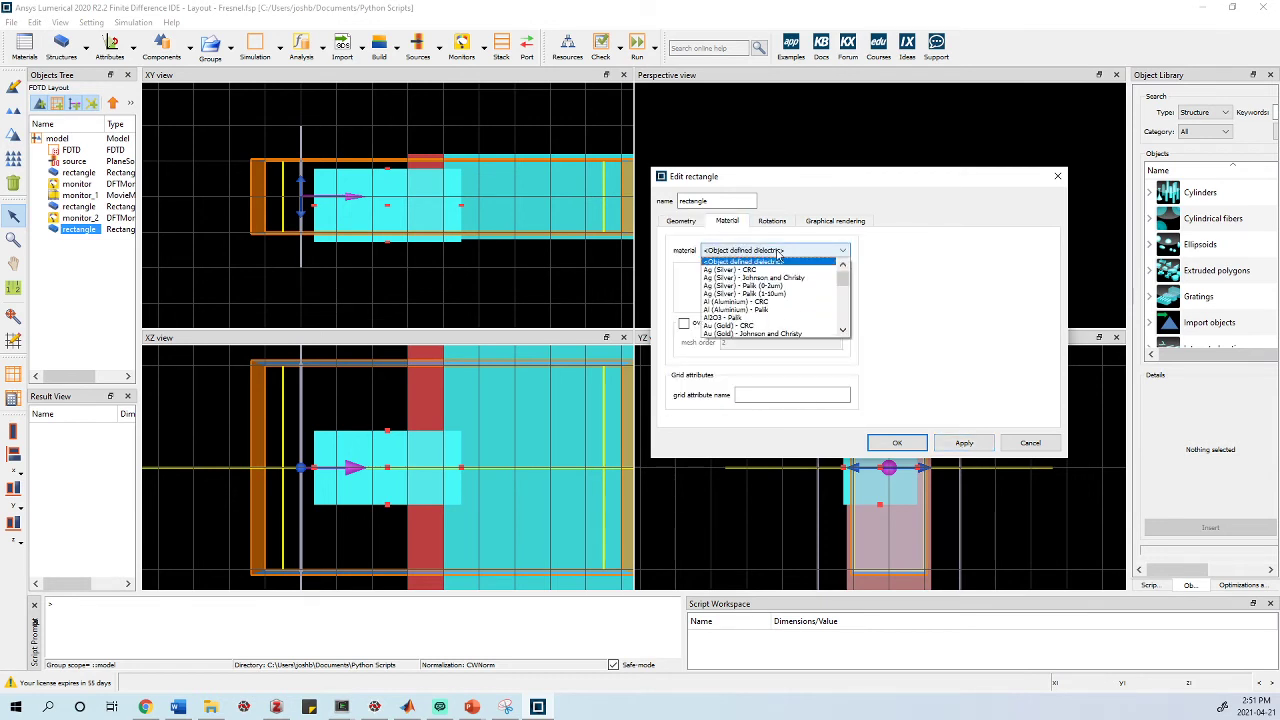
pyautogui.scroll(-1, 755, 315)
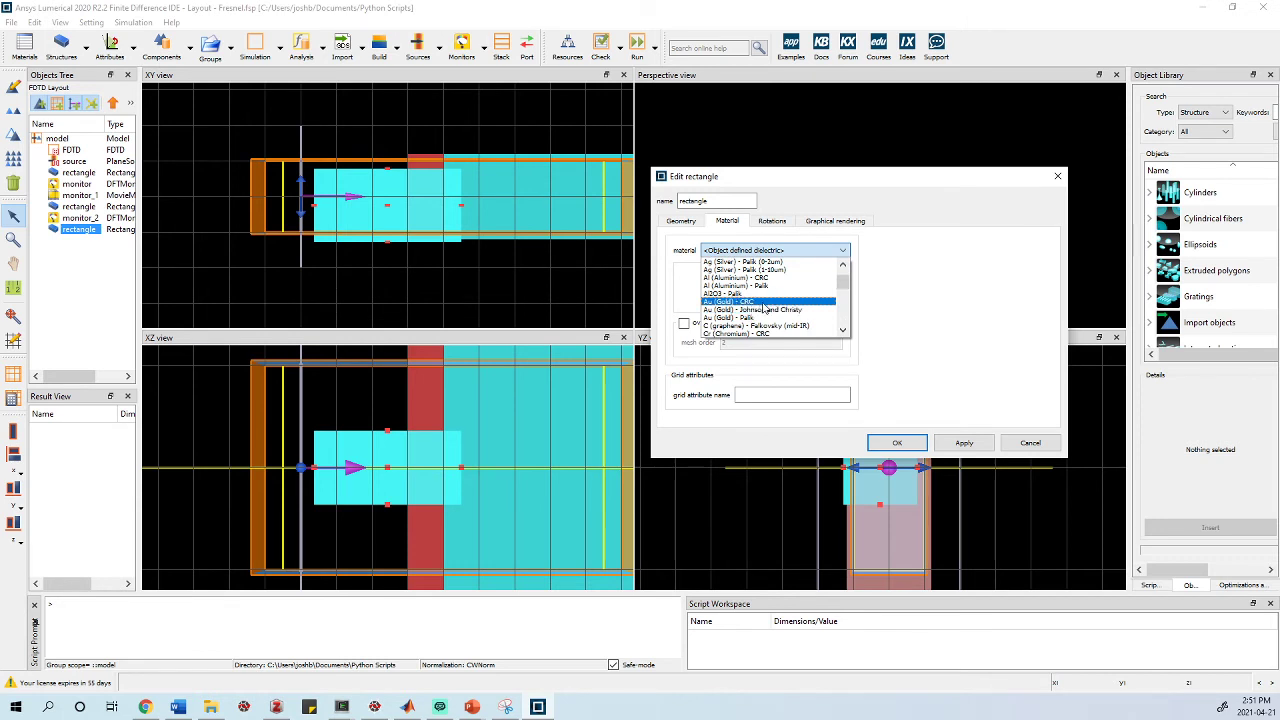
pyautogui.click(747, 311)
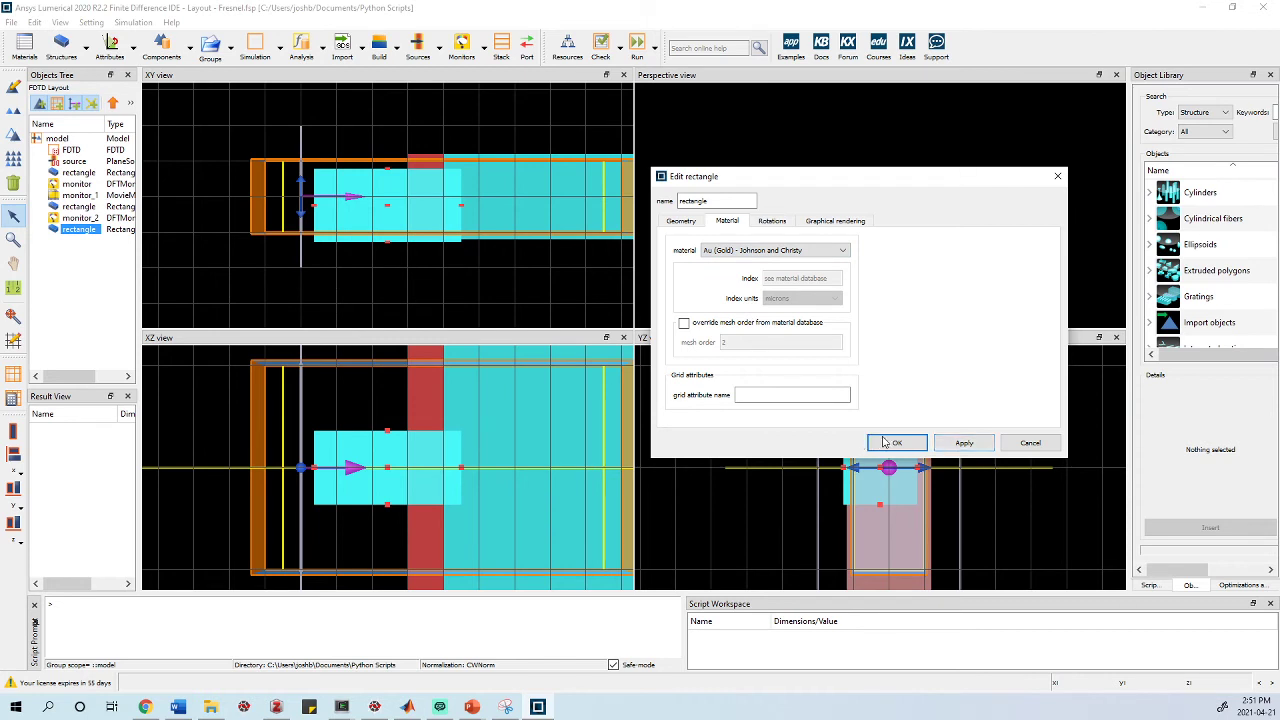
pyautogui.click(966, 444)
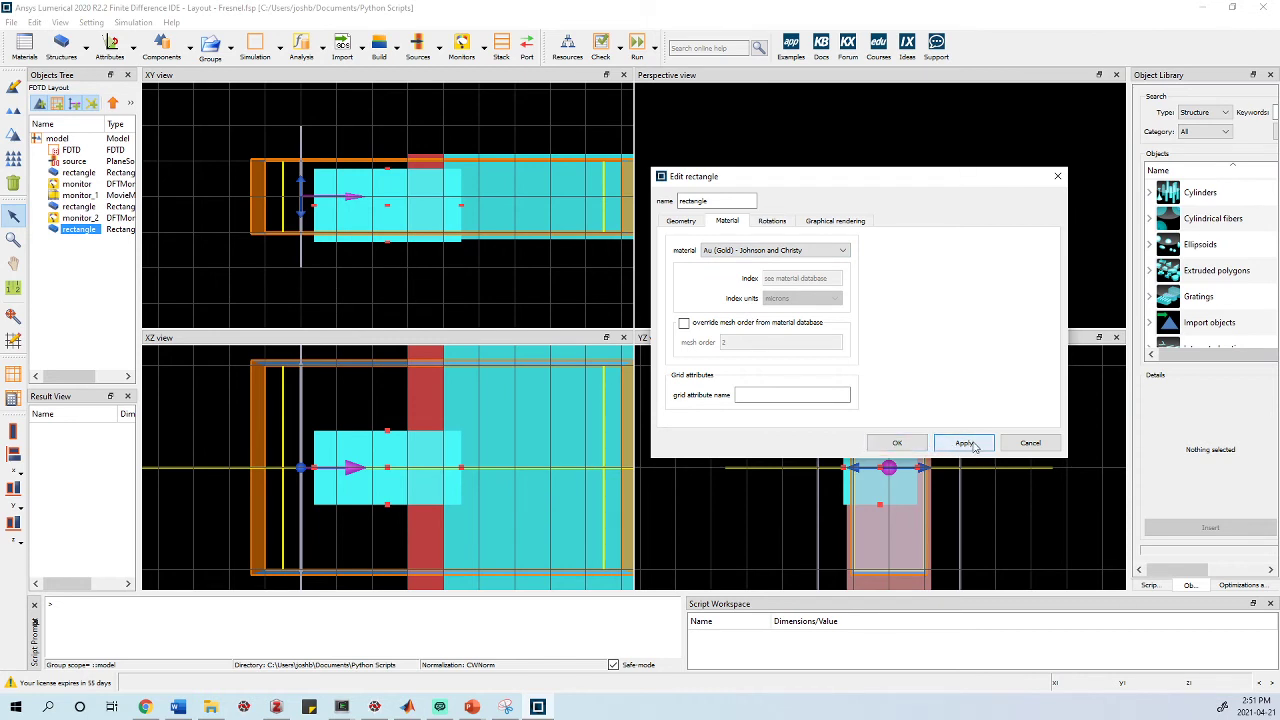
pyautogui.click(897, 444)
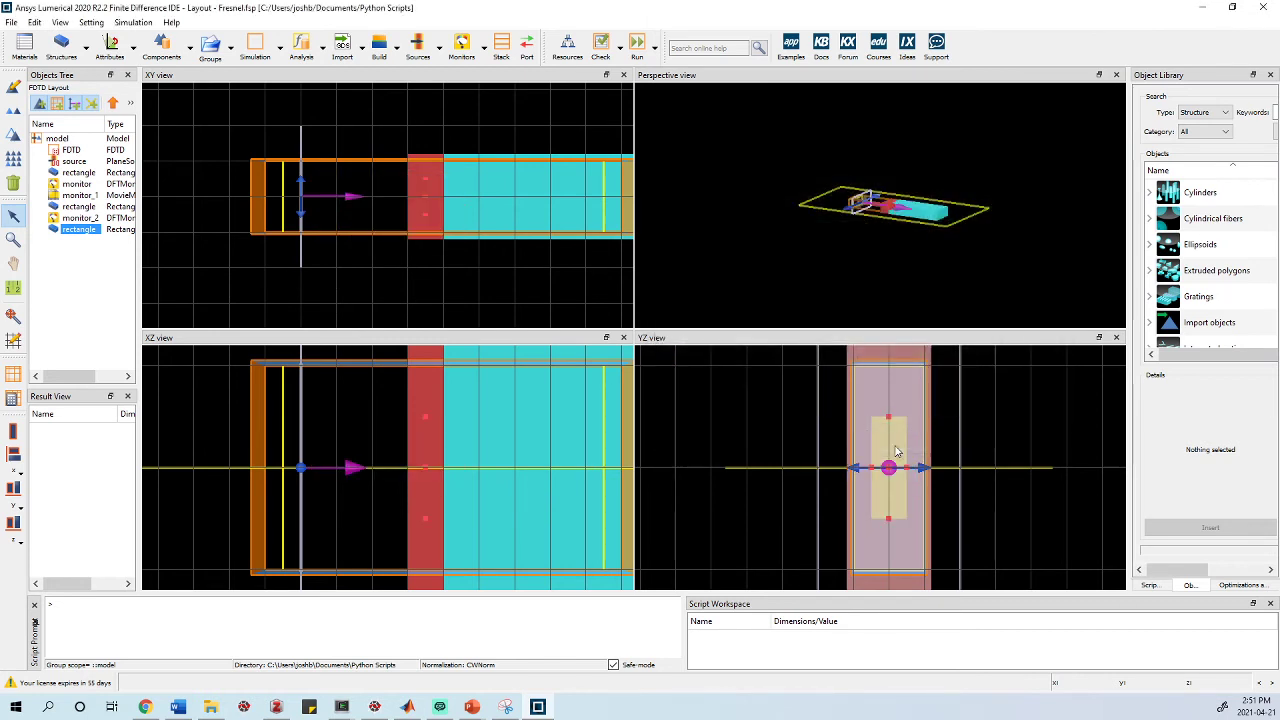
# Step: Examine where the gold rectangle sits and check the silicon film's x limits in its geometry settings
pyautogui.scroll(3, 503, 237)
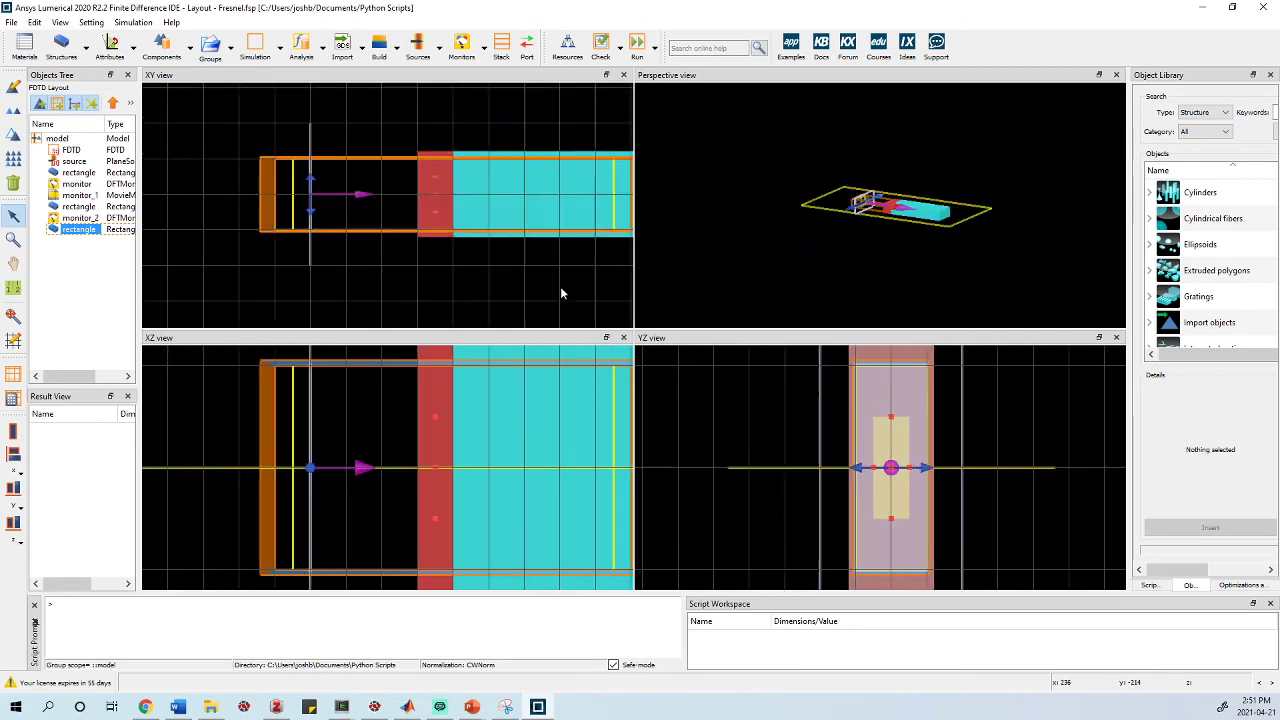
pyautogui.scroll(2, 369, 171)
pyautogui.scroll(1, 505, 204)
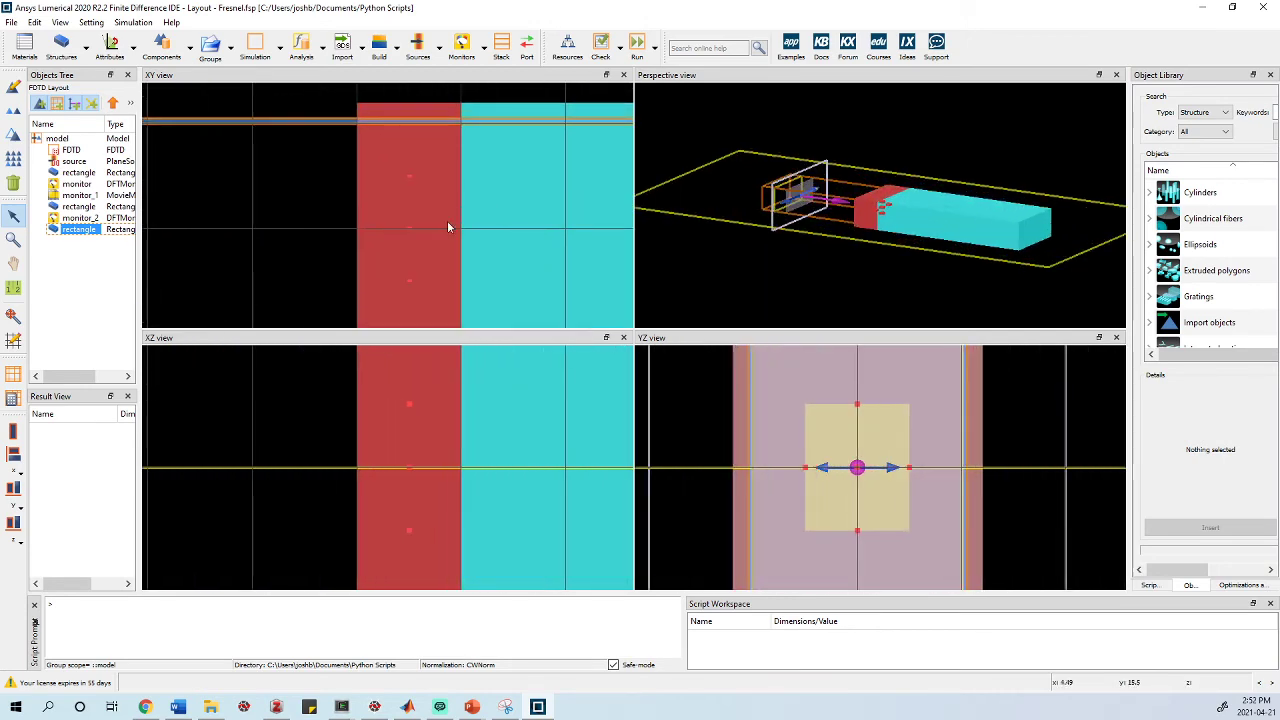
pyautogui.scroll(-2, 449, 226)
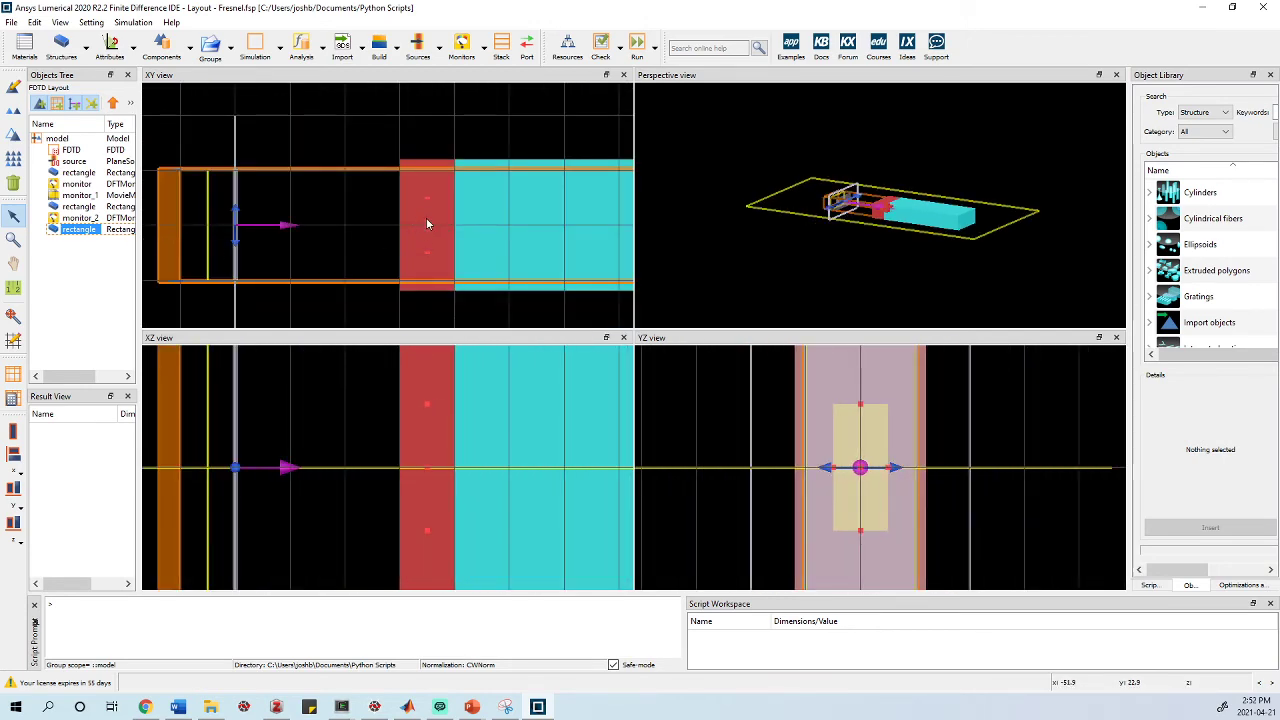
pyautogui.rightClick(78, 206)
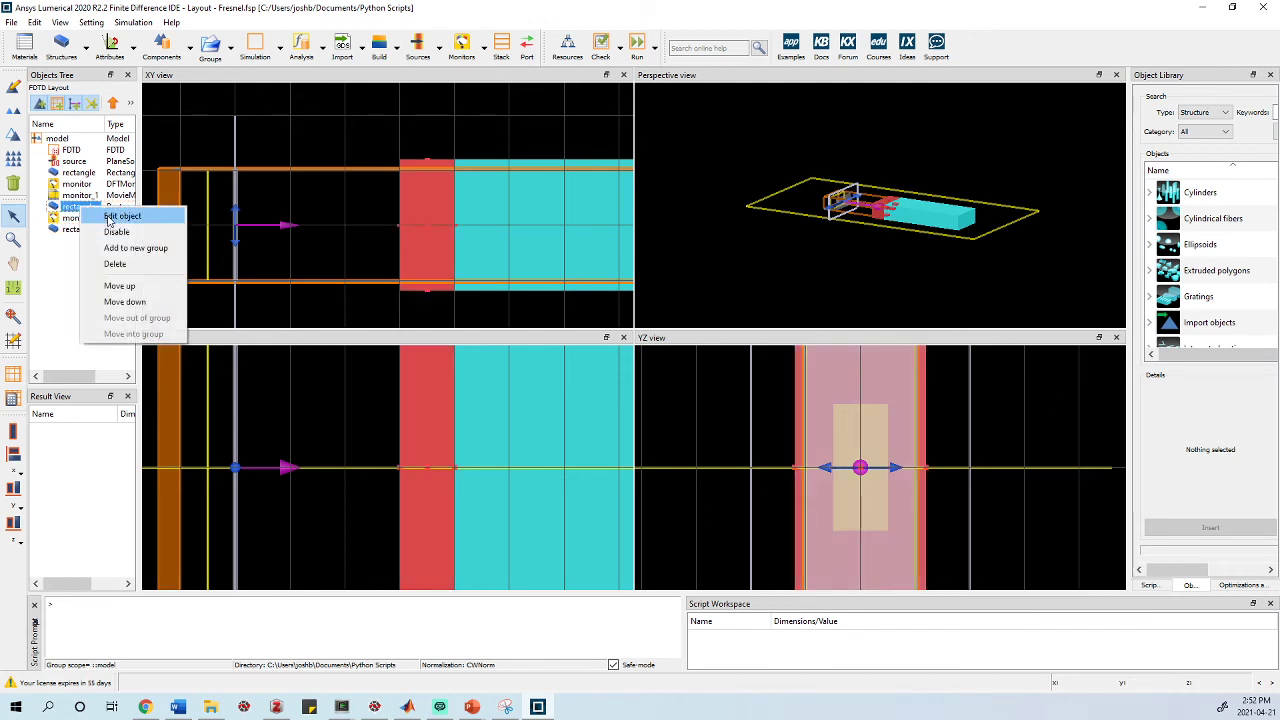
pyautogui.click(108, 215)
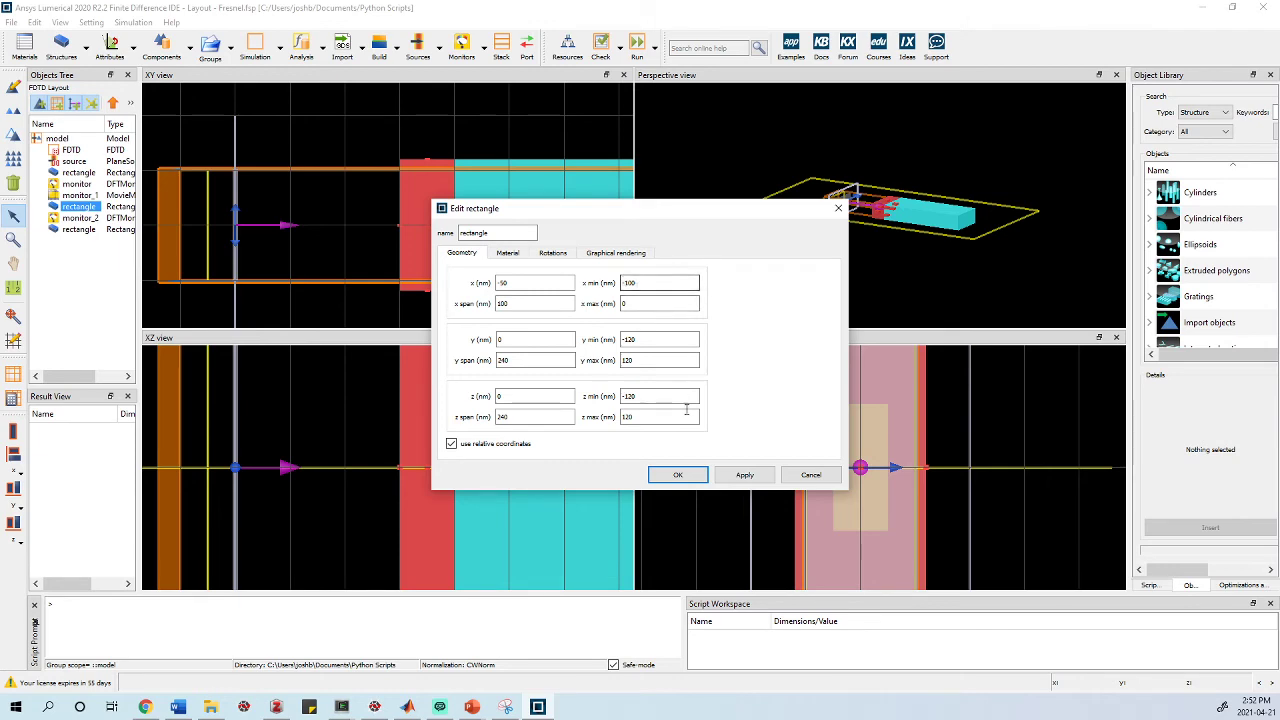
pyautogui.click(678, 475)
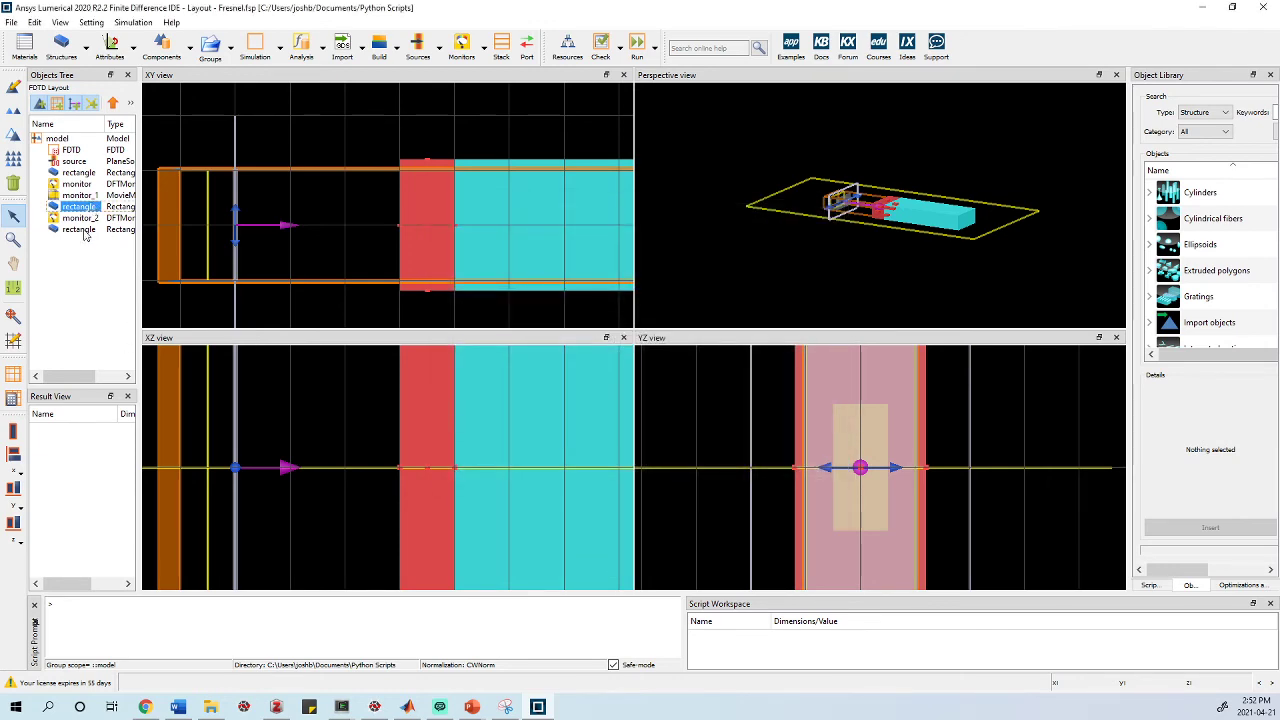
# Step: Reposition the gold rectangle against the silicon film's front face with x max -100 nm and x min -150 nm
pyautogui.rightClick(85, 231)
pyautogui.click(115, 240)
pyautogui.click(507, 253)
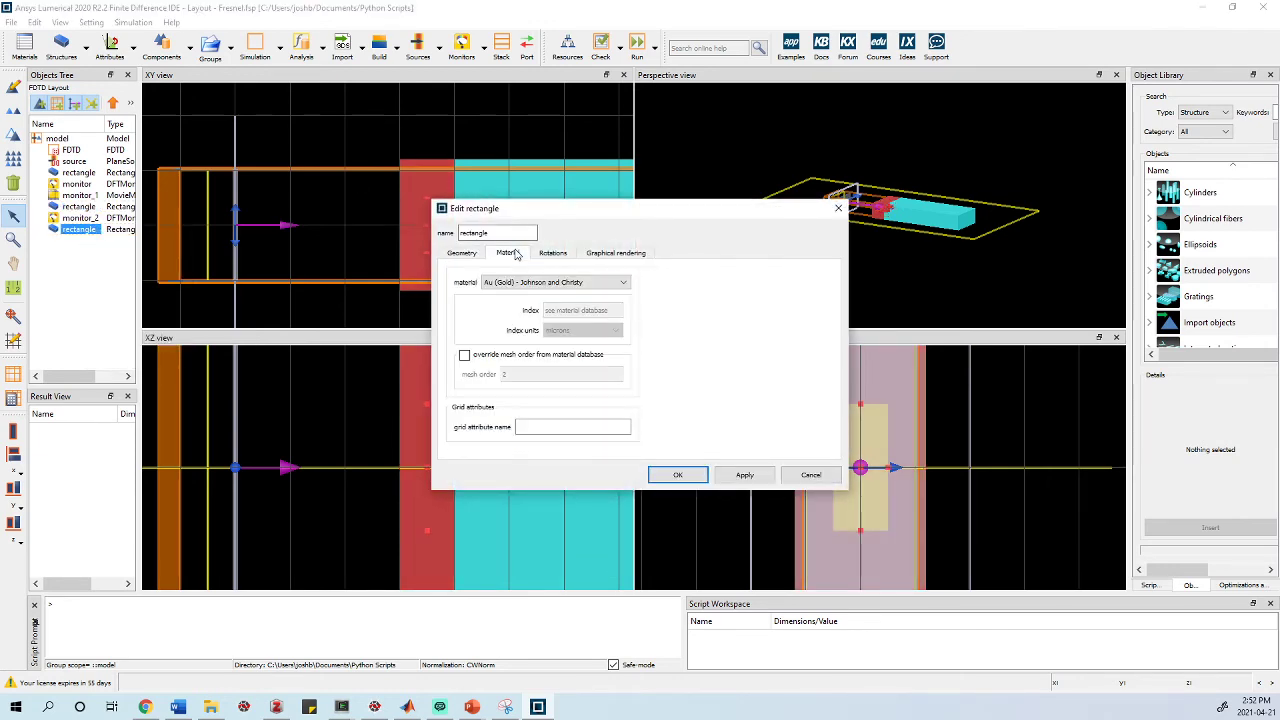
pyautogui.click(450, 257)
pyautogui.doubleClick(665, 284)
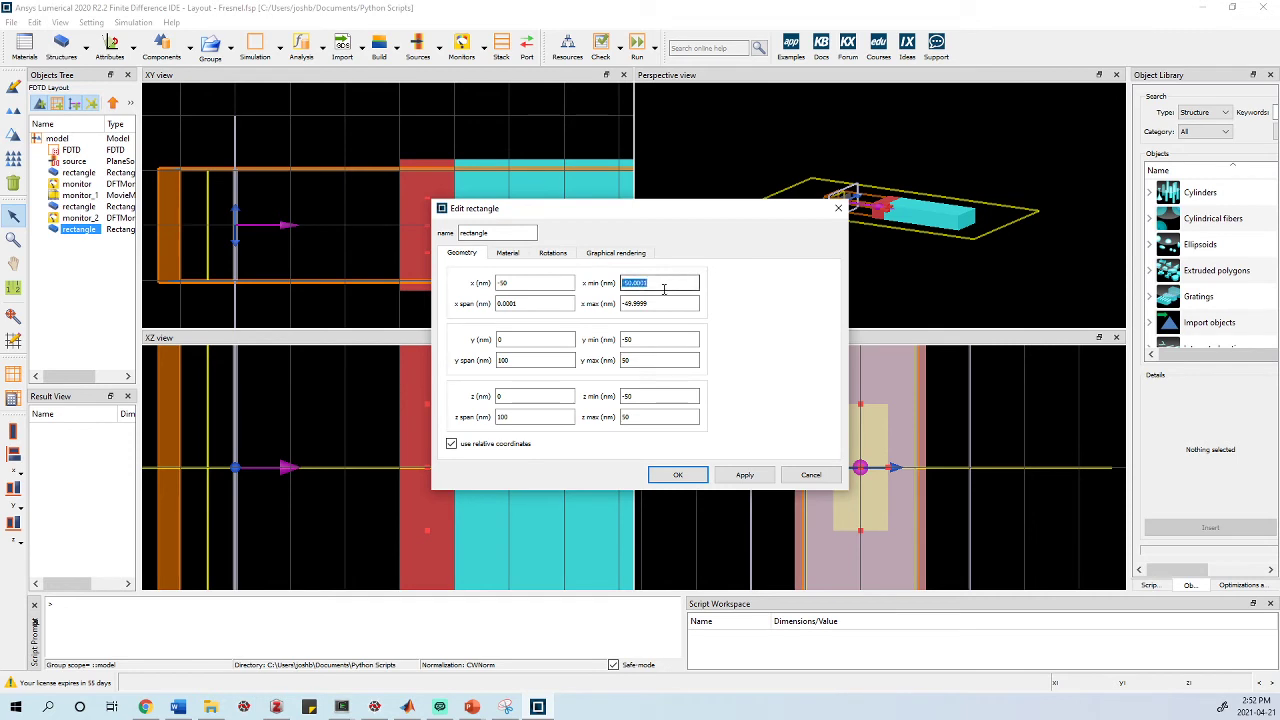
pyautogui.tripleClick(655, 302)
pyautogui.click(655, 281)
pyautogui.write('-1')
pyautogui.click(670, 313)
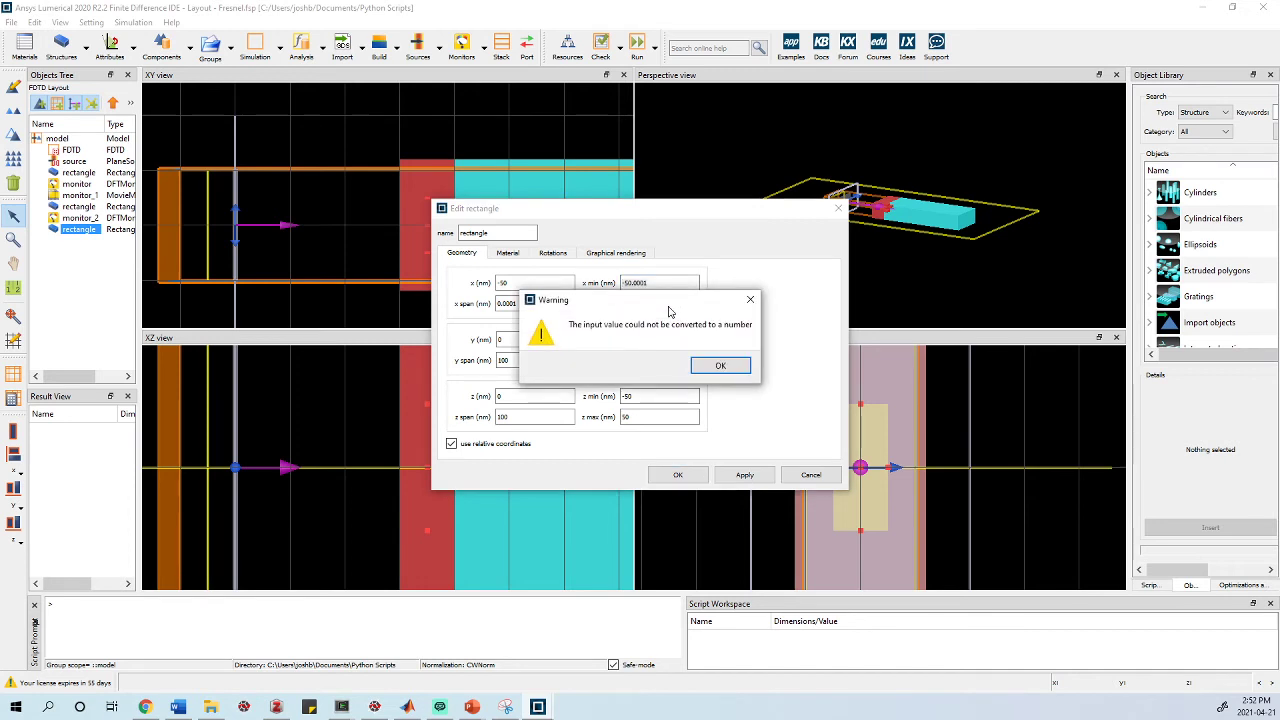
pyautogui.click(742, 362)
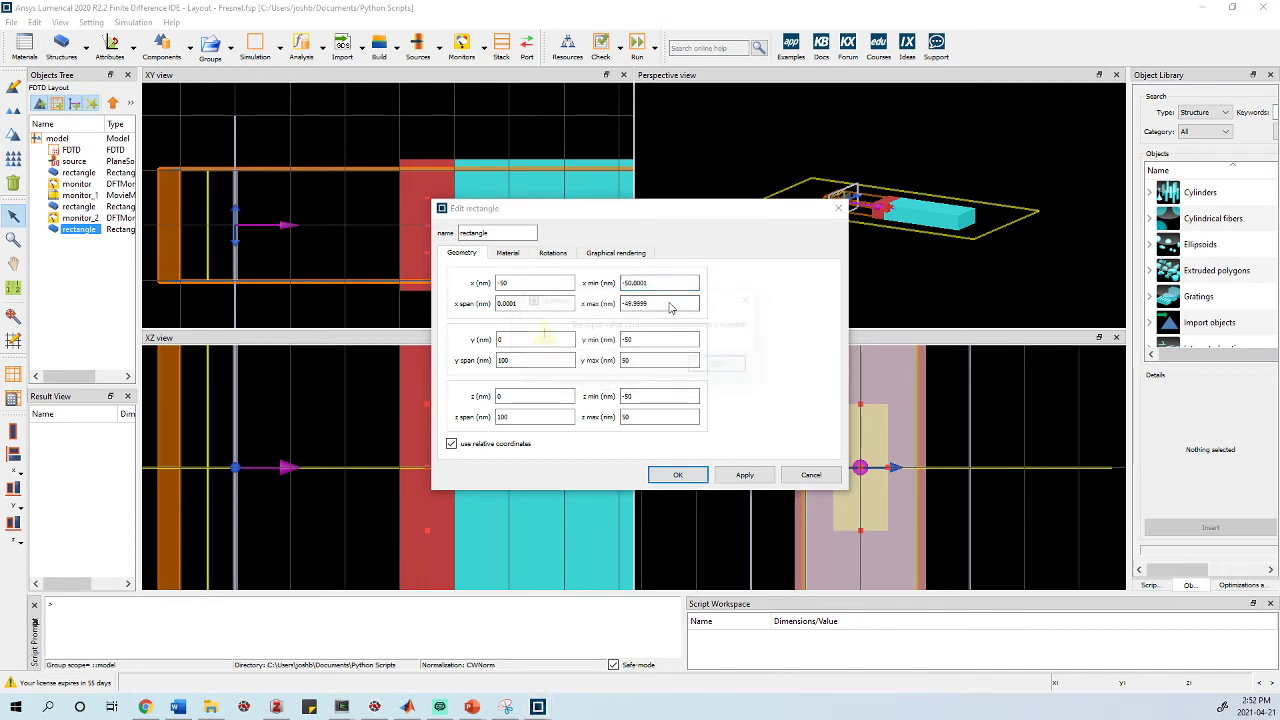
pyautogui.click(731, 363)
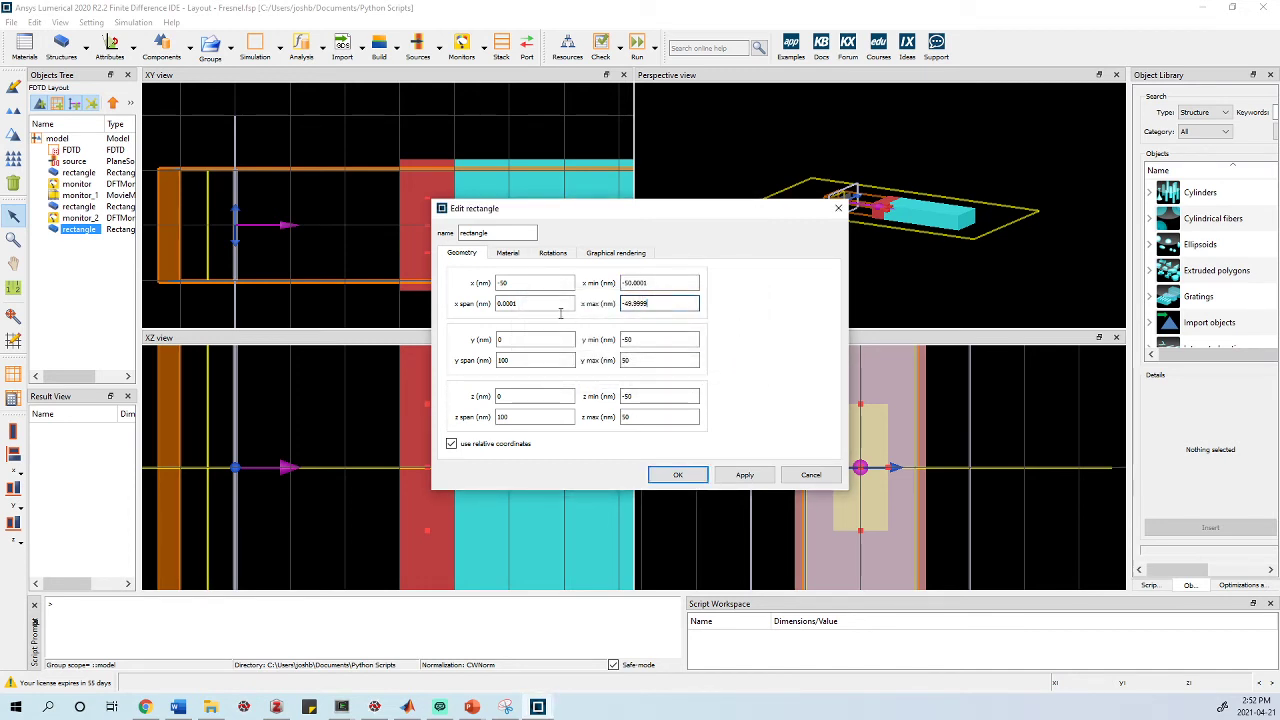
pyautogui.press('BackSpace')
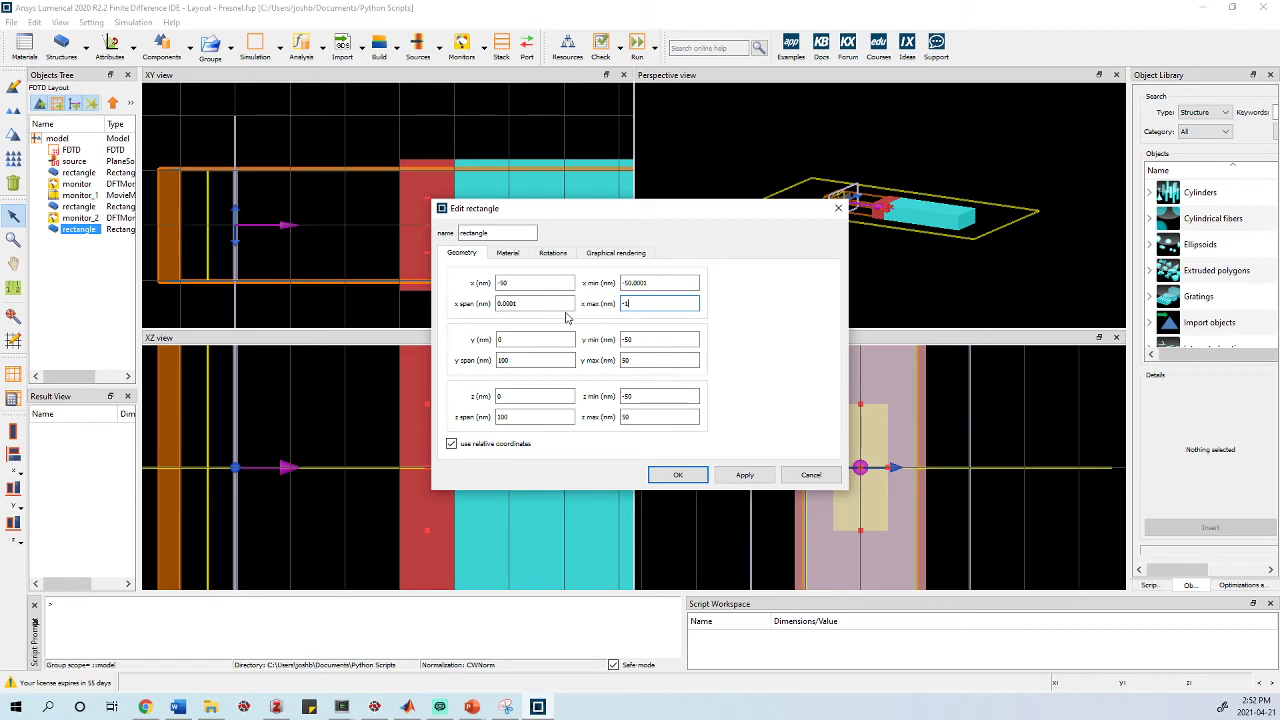
pyautogui.click(637, 282)
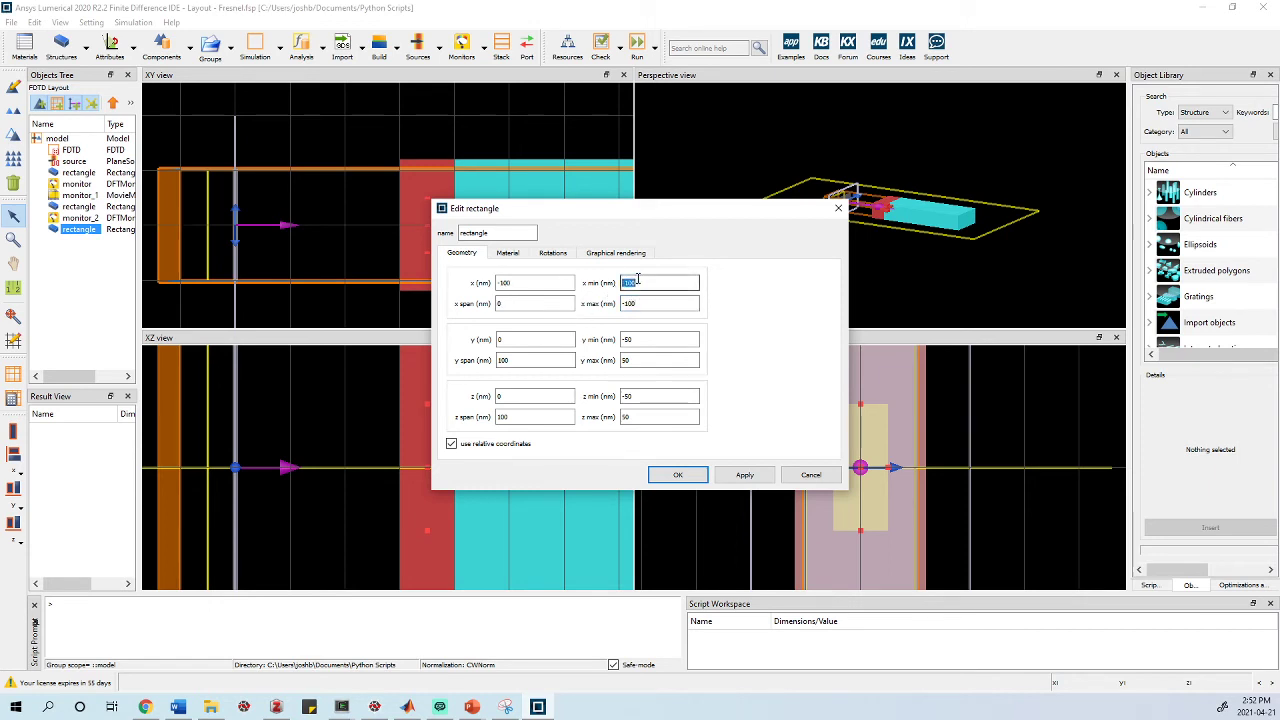
pyautogui.write('-150')
pyautogui.click(745, 476)
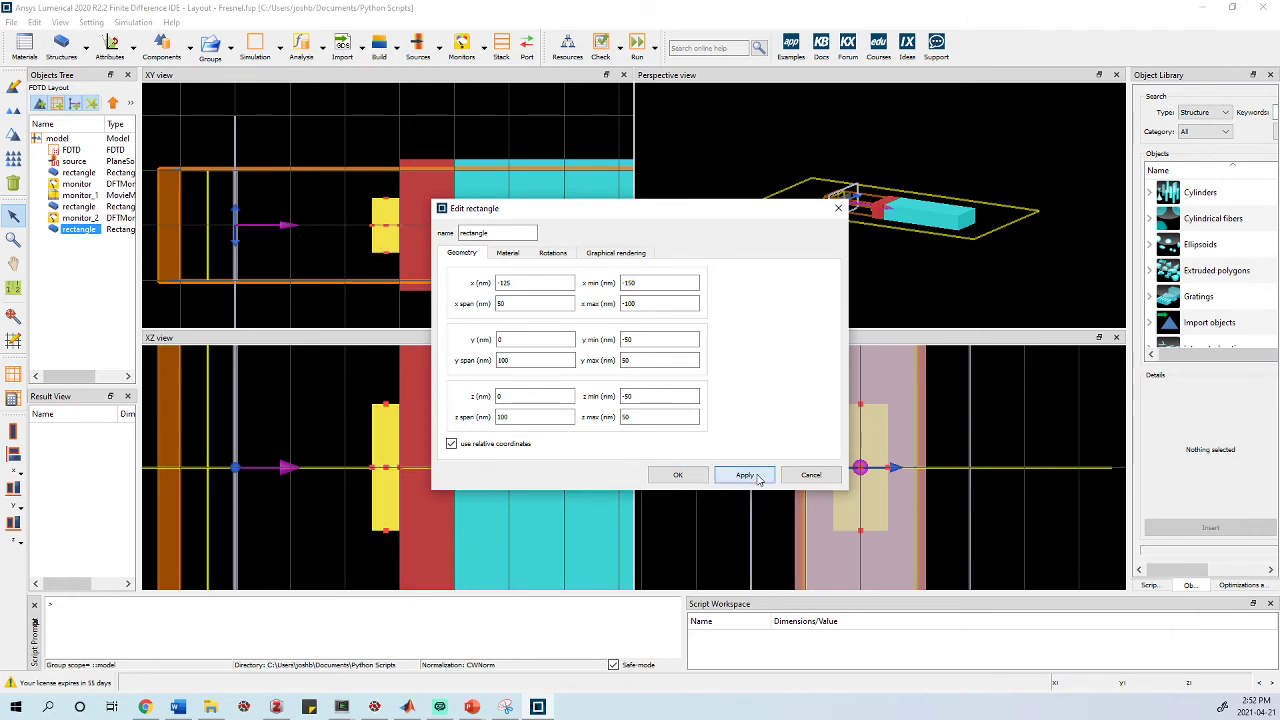
pyautogui.click(664, 478)
# Step: Open the material settings of the substrate rectangle behind the silicon film
pyautogui.scroll(-4, 359, 237)
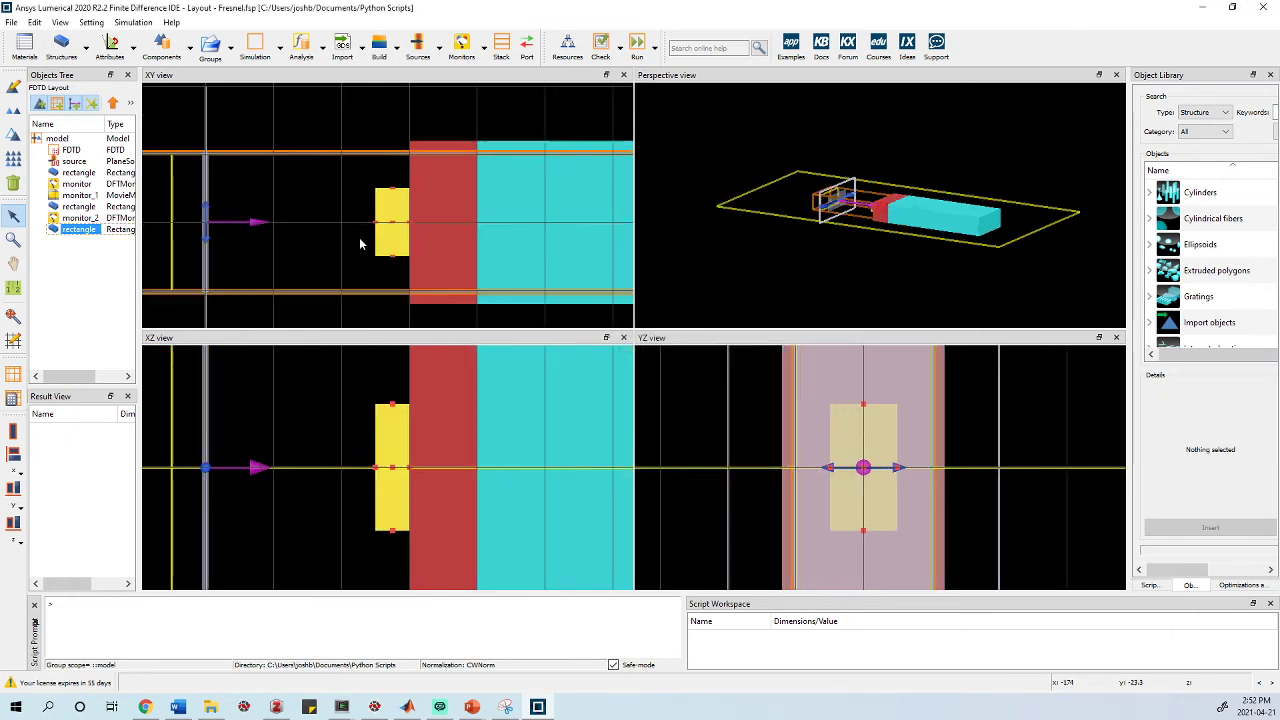
pyautogui.scroll(3, 410, 460)
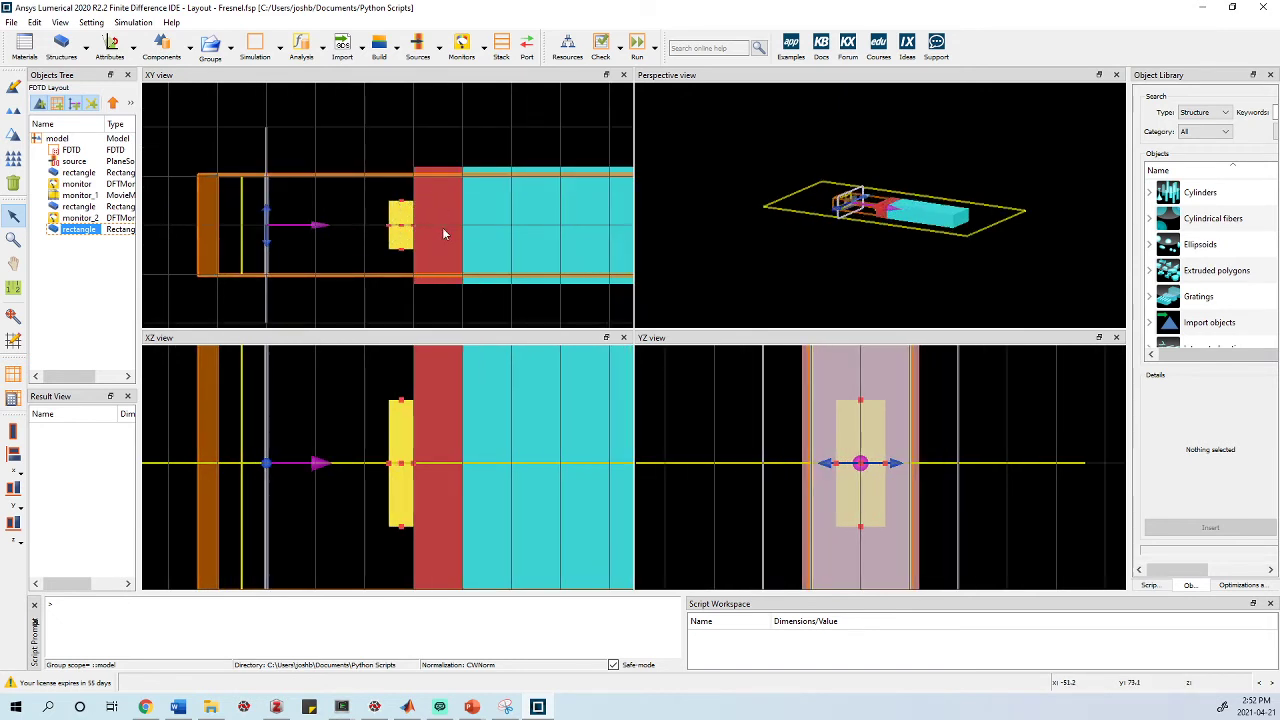
pyautogui.scroll(-2, 502, 219)
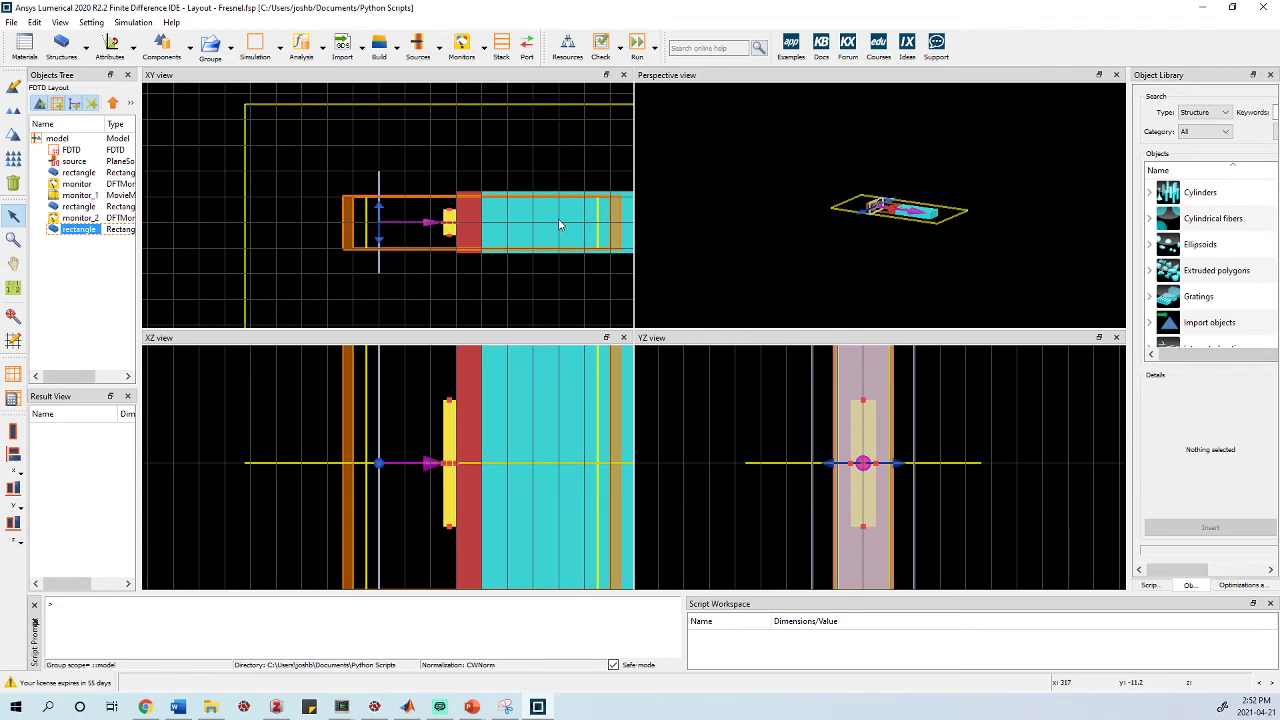
pyautogui.click(563, 221)
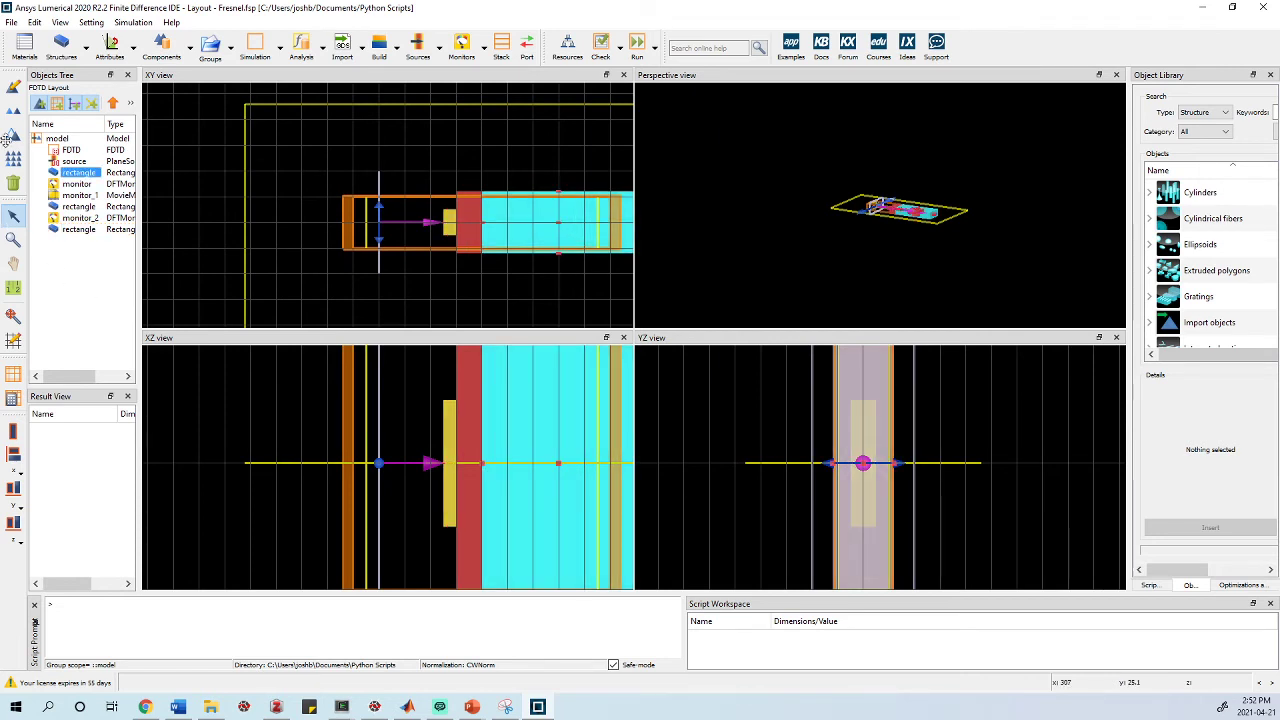
pyautogui.rightClick(98, 178)
pyautogui.click(140, 200)
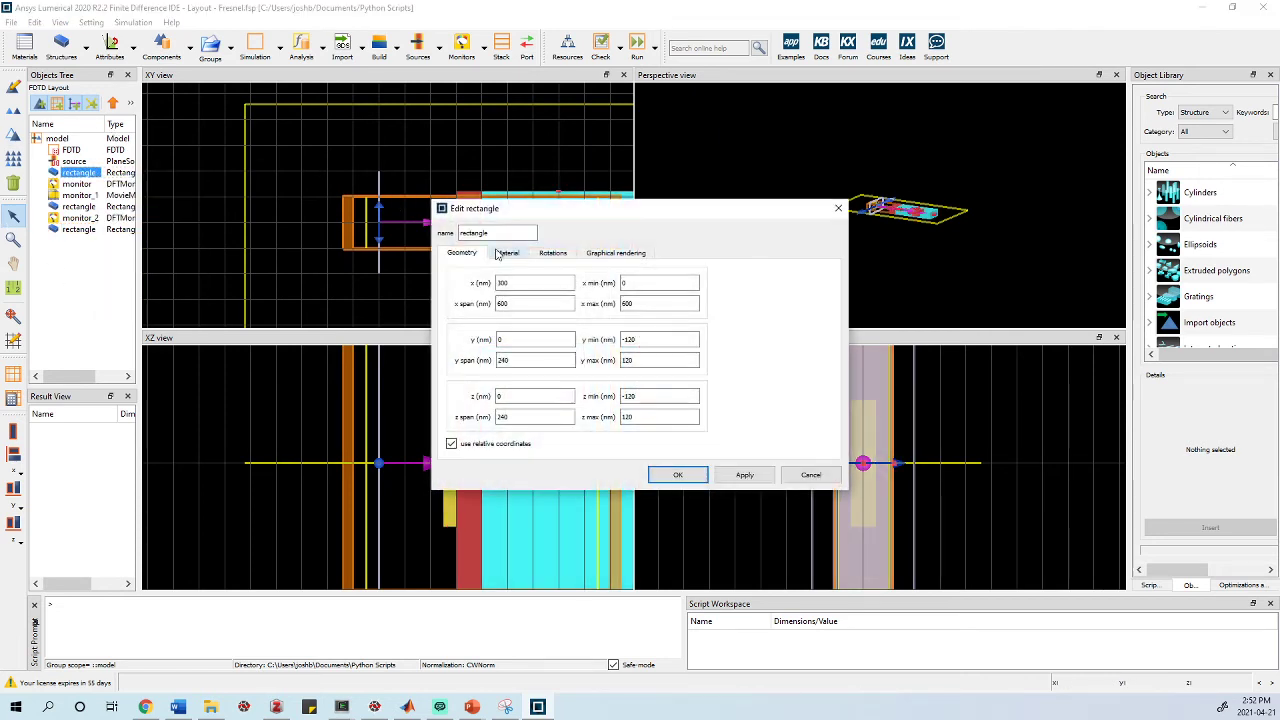
pyautogui.click(507, 252)
pyautogui.click(624, 283)
pyautogui.scroll(-15, 590, 338)
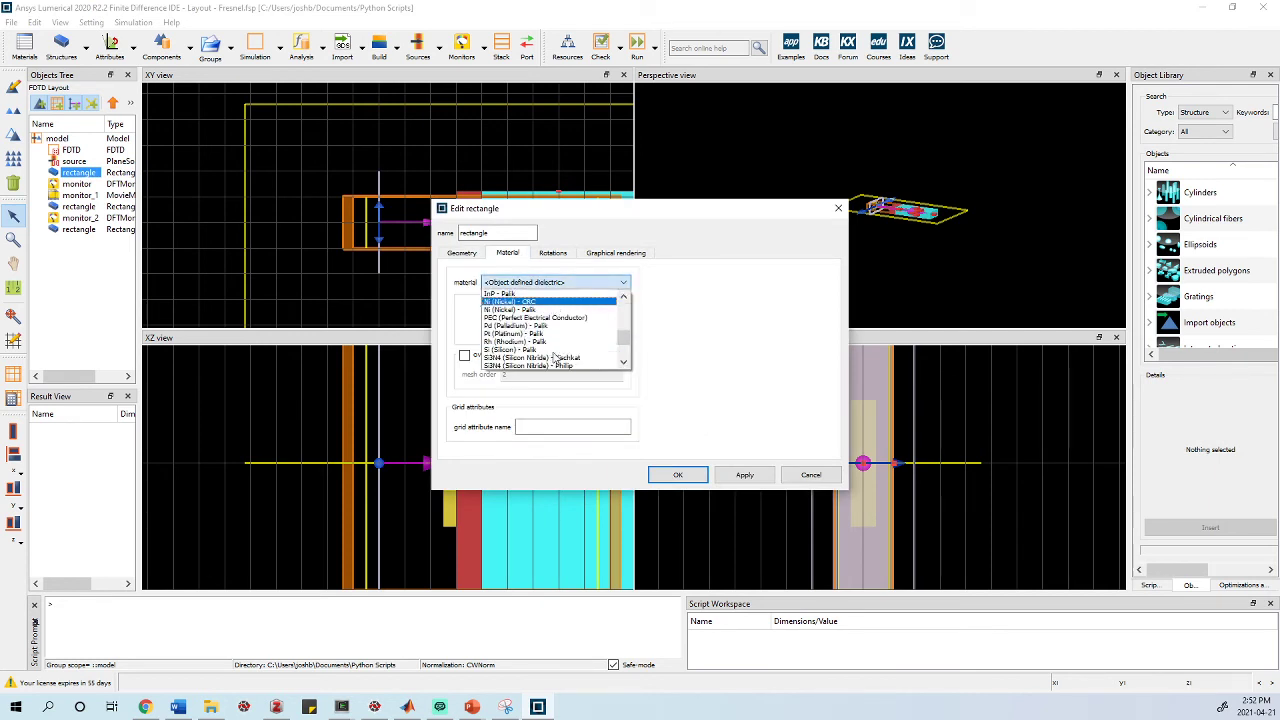
pyautogui.scroll(2, 545, 350)
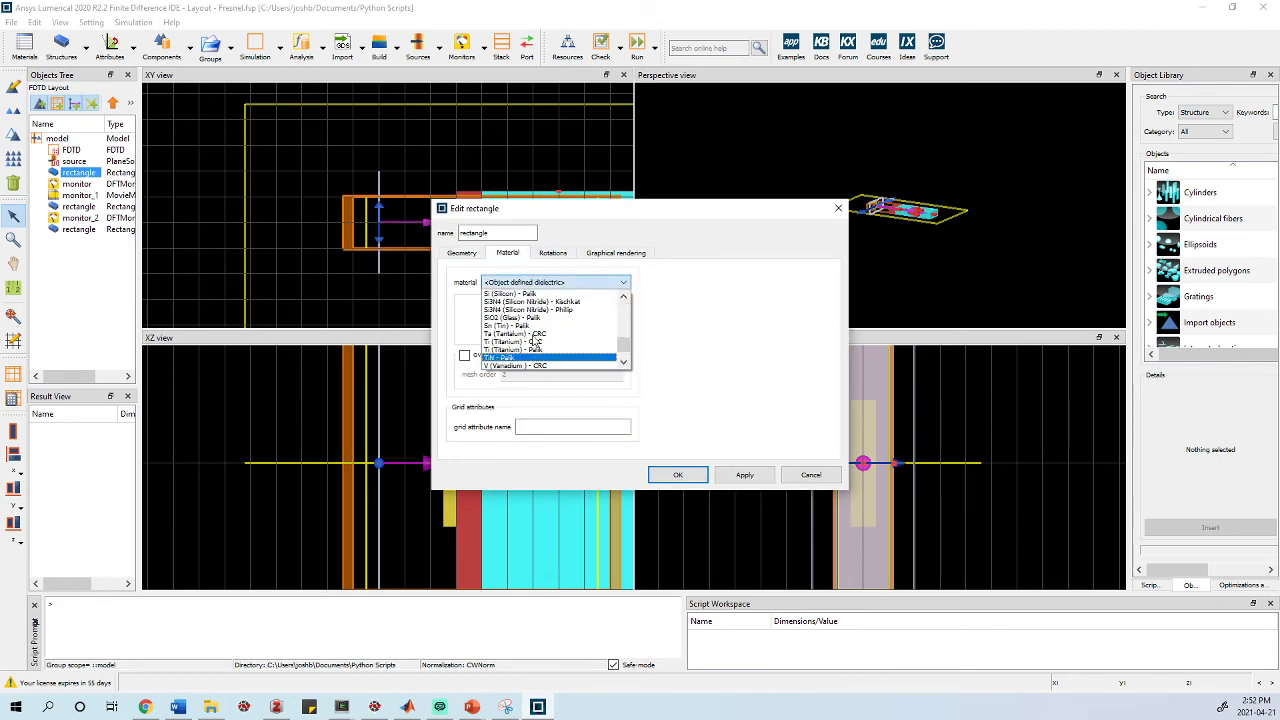
pyautogui.click(672, 335)
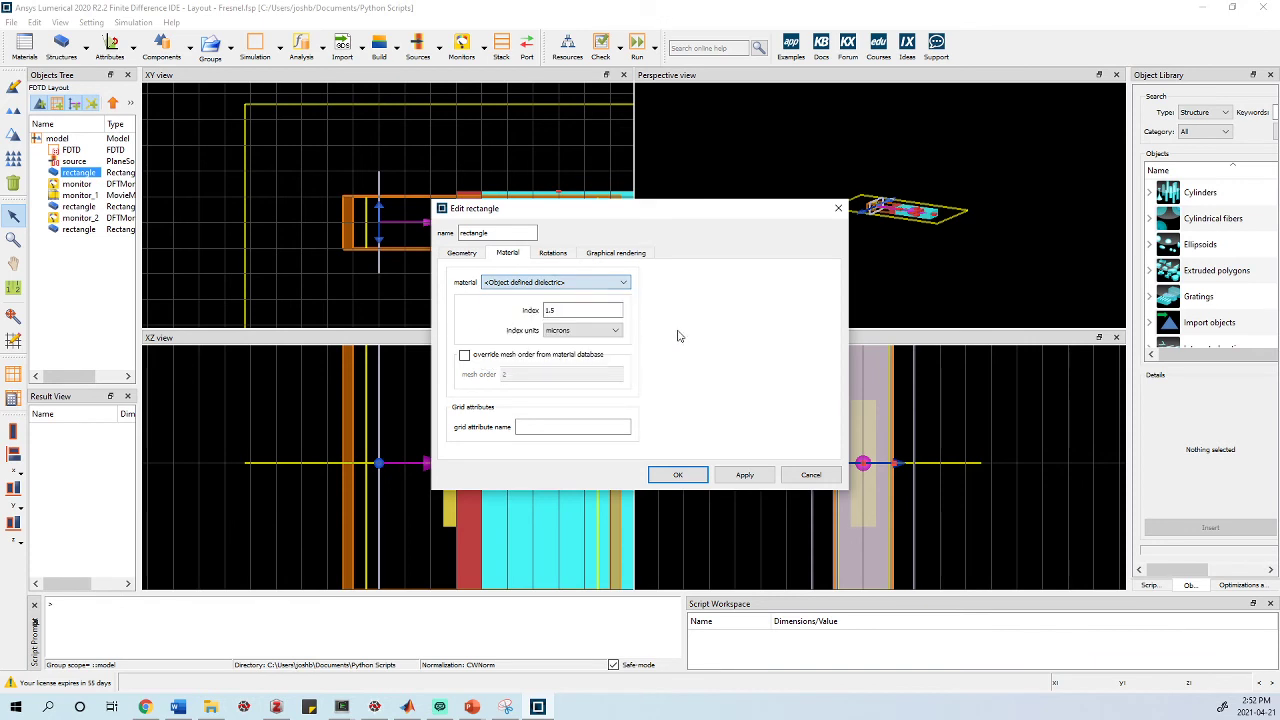
# Step: Assign the material SiO2 (Glass) - Palik to the substrate rectangle and apply the edit
pyautogui.click(545, 284)
pyautogui.scroll(4, 540, 335)
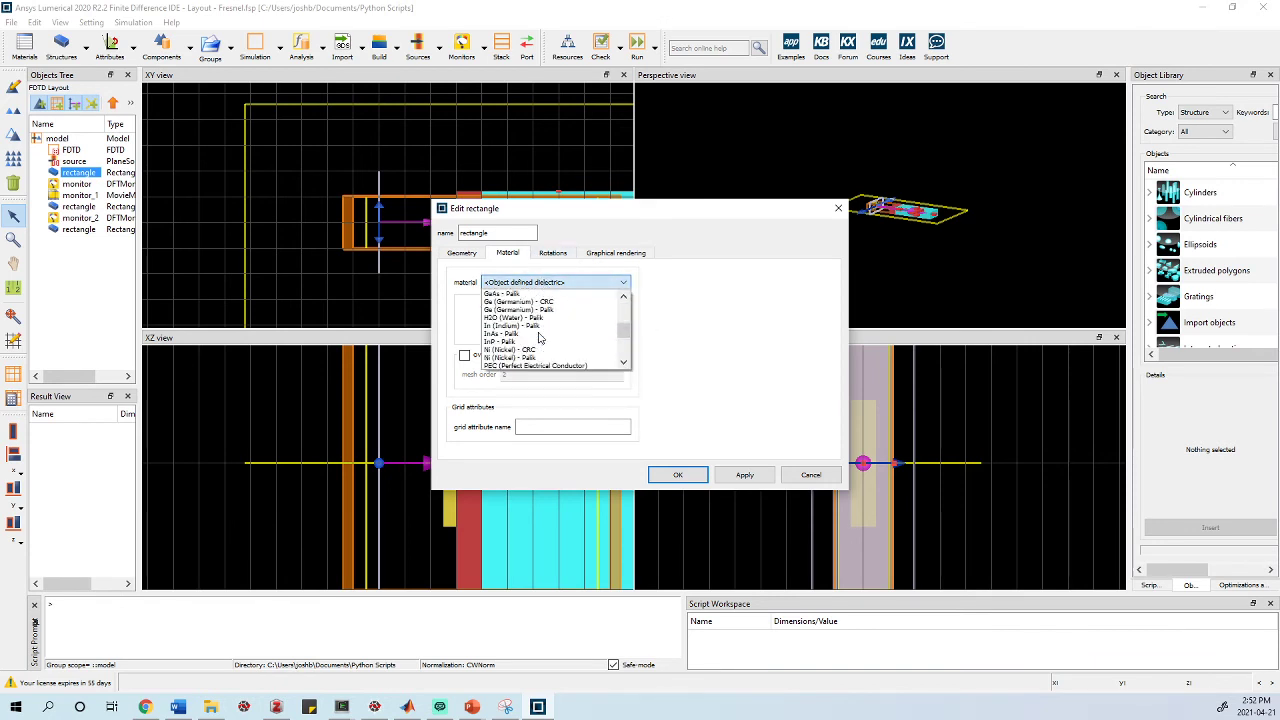
pyautogui.scroll(-1, 532, 349)
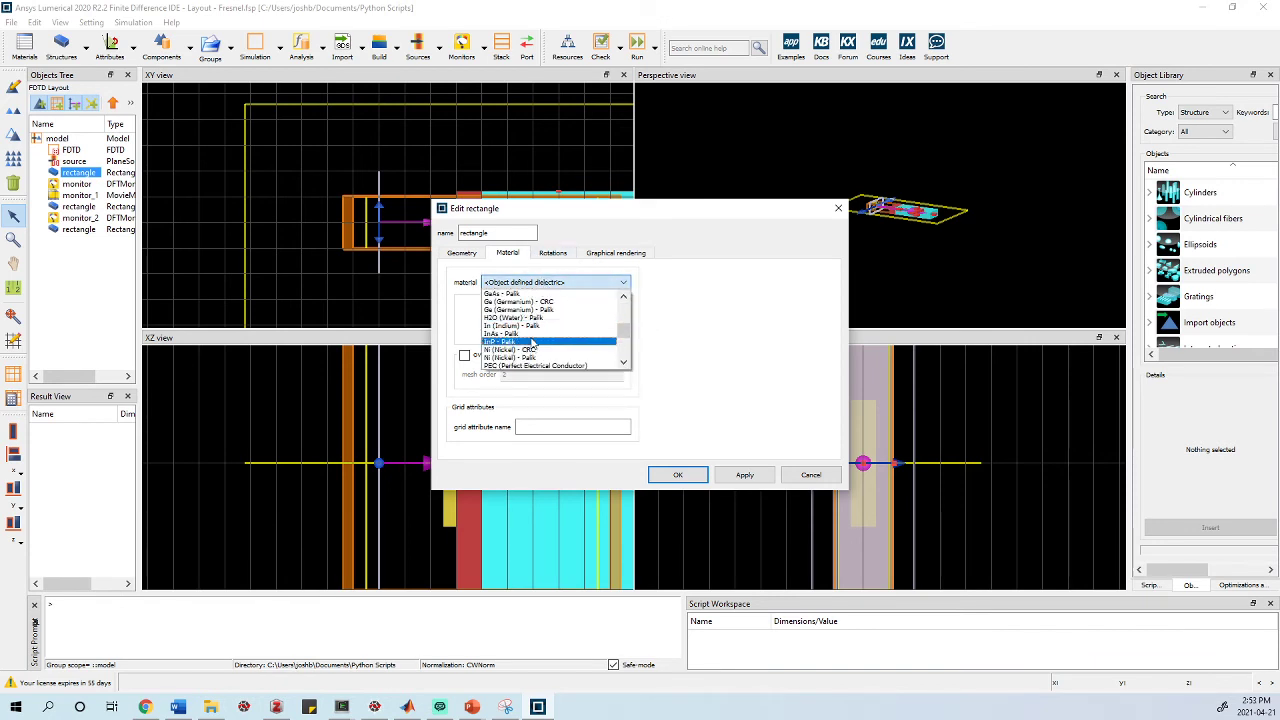
pyautogui.scroll(1, 531, 342)
pyautogui.scroll(-5, 532, 338)
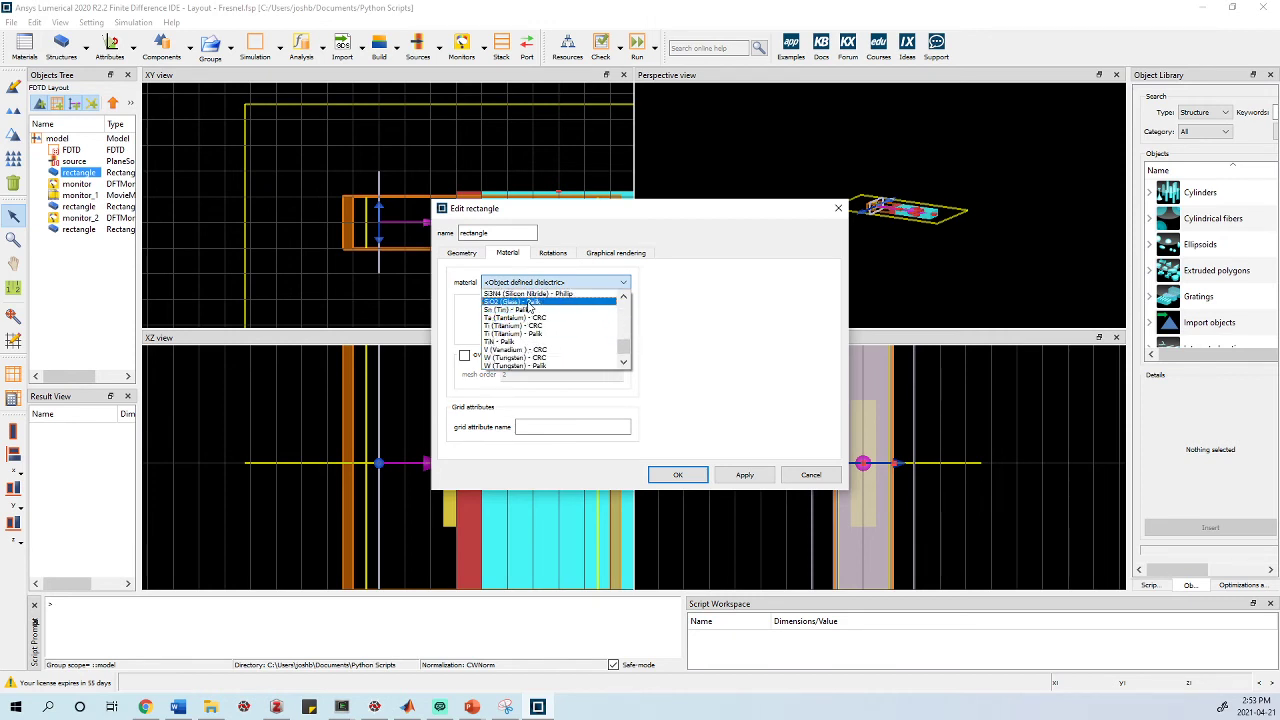
pyautogui.click(530, 302)
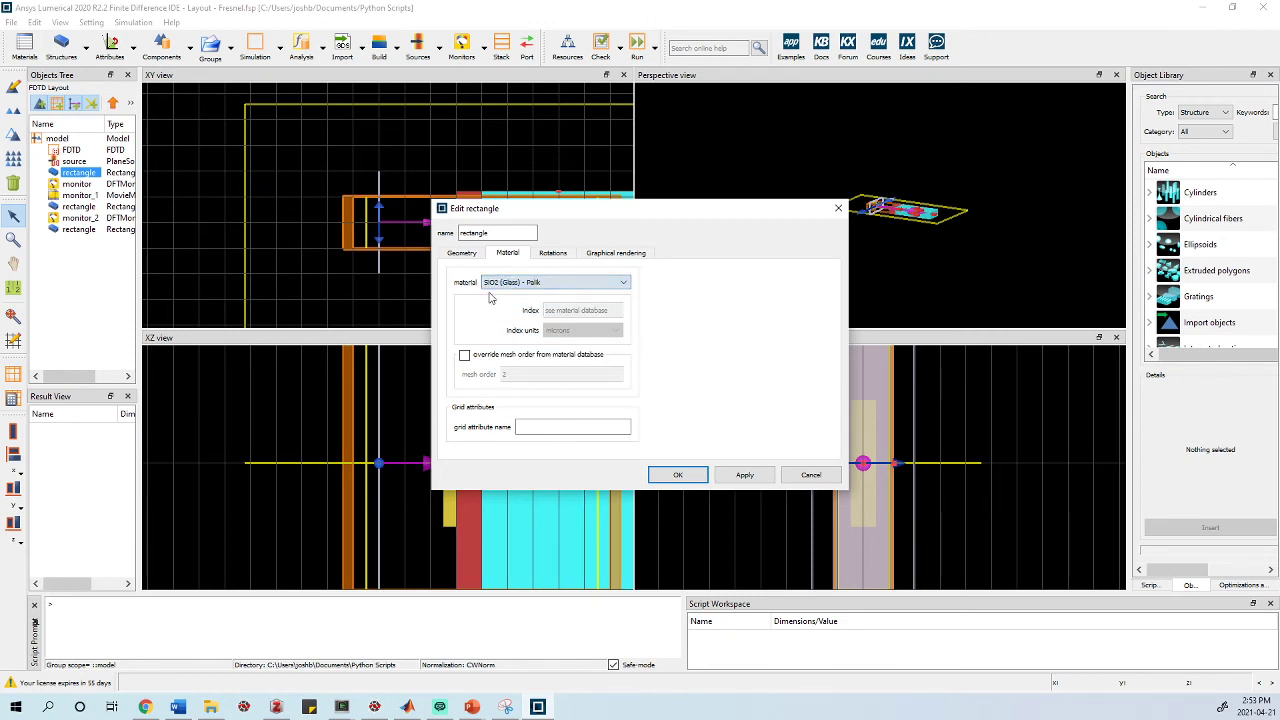
pyautogui.click(766, 478)
pyautogui.click(697, 479)
# Step: Examine the gold, silicon and glass structure in the perspective and plane views
pyautogui.scroll(-2, 523, 260)
pyautogui.scroll(4, 543, 249)
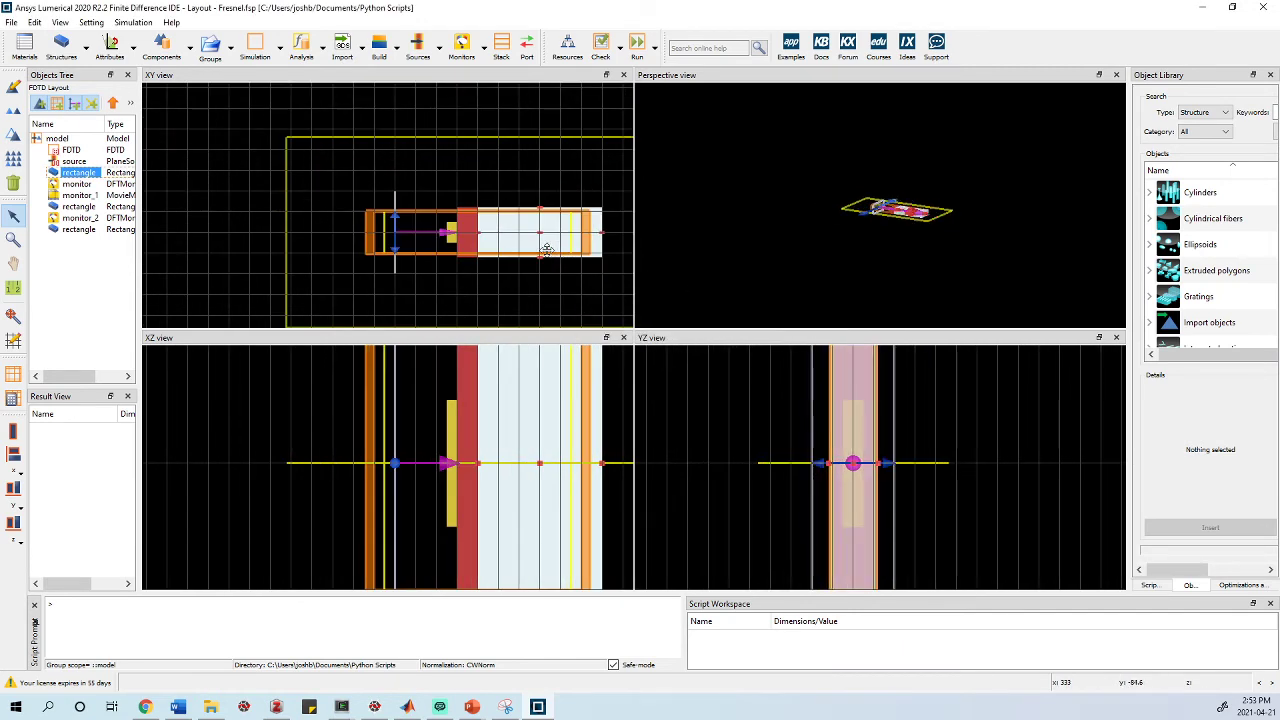
pyautogui.scroll(-2, 548, 248)
pyautogui.scroll(5, 905, 240)
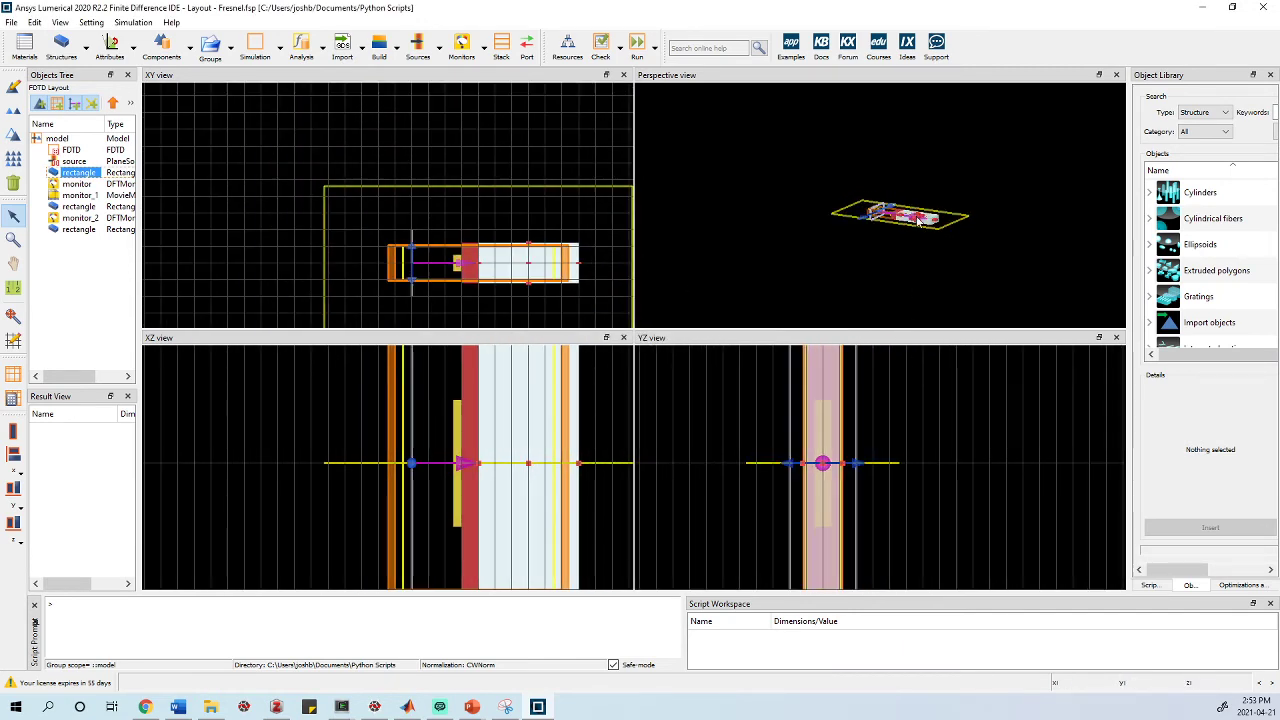
pyautogui.scroll(-3, 1008, 312)
pyautogui.scroll(4, 1019, 292)
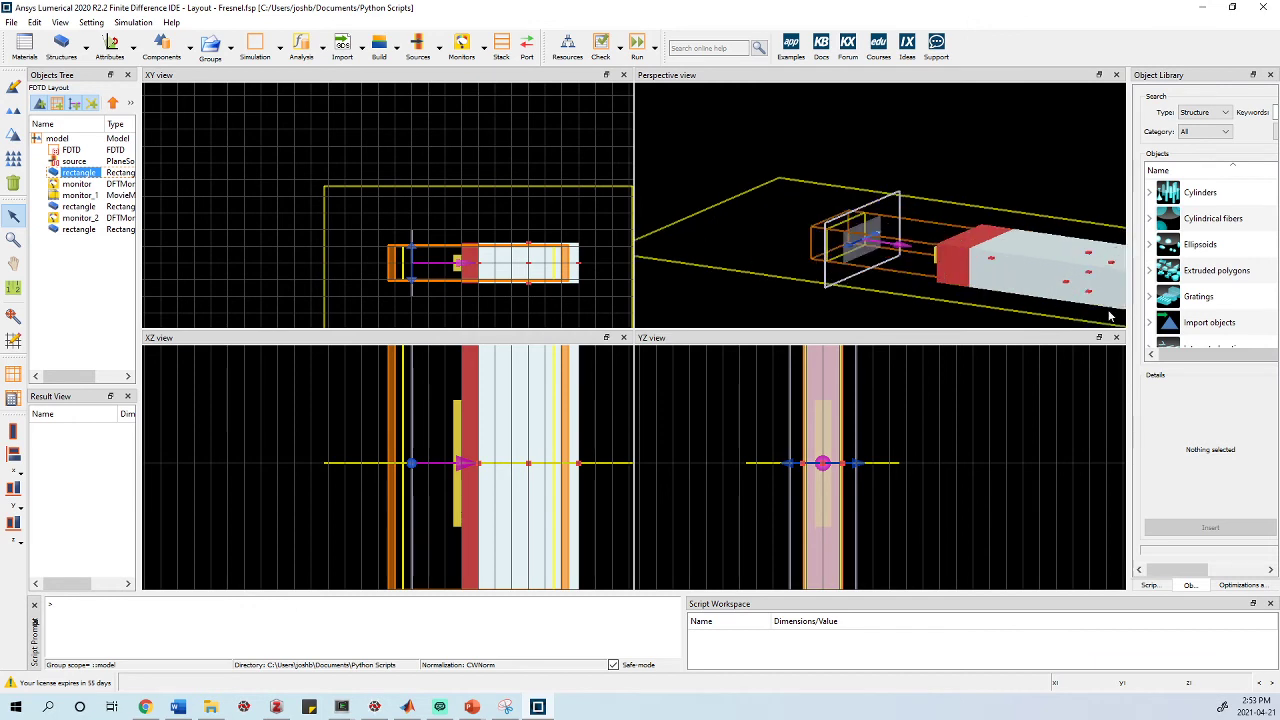
pyautogui.scroll(-1, 1010, 279)
pyautogui.scroll(2, 1016, 289)
pyautogui.scroll(-2, 1015, 250)
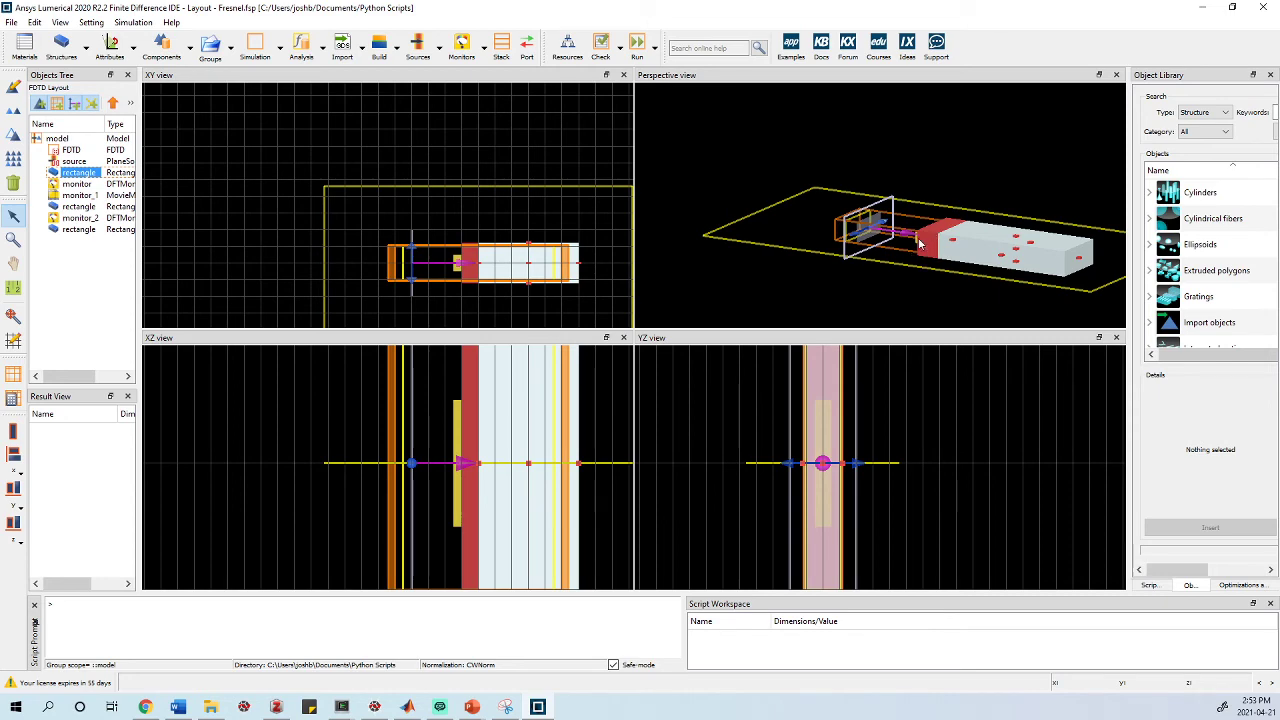
pyautogui.scroll(3, 488, 495)
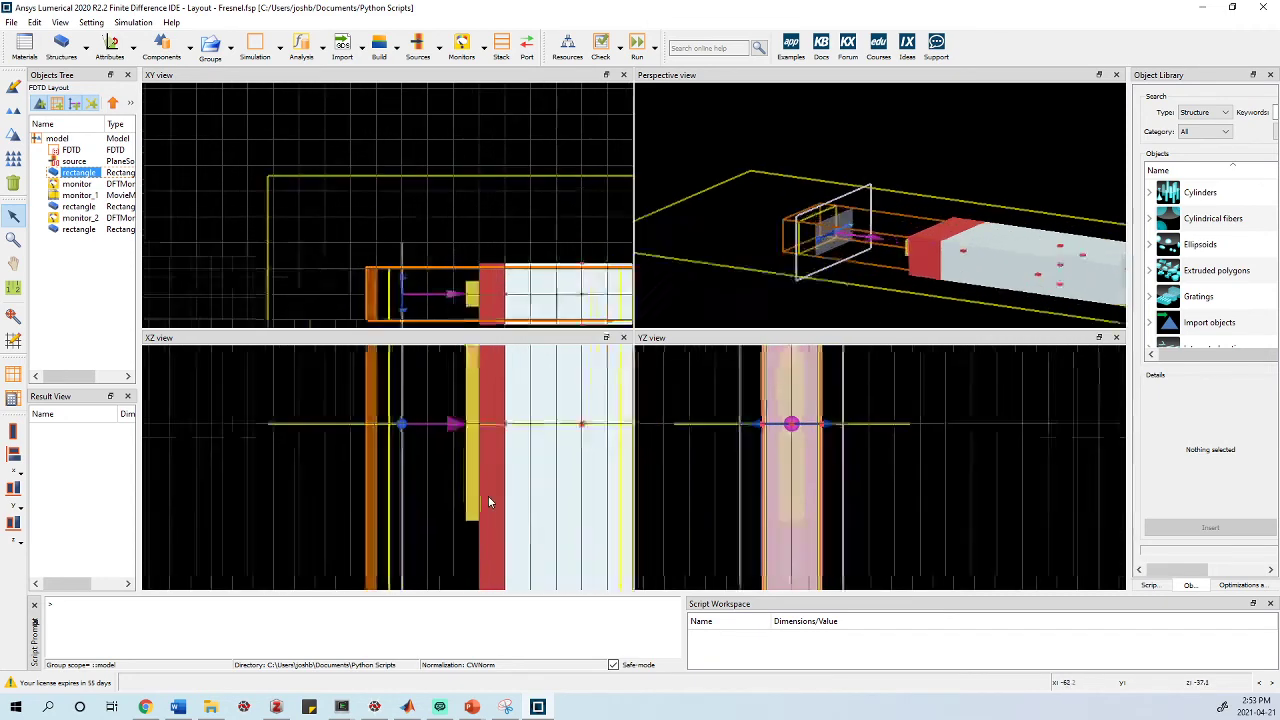
pyautogui.scroll(-4, 490, 490)
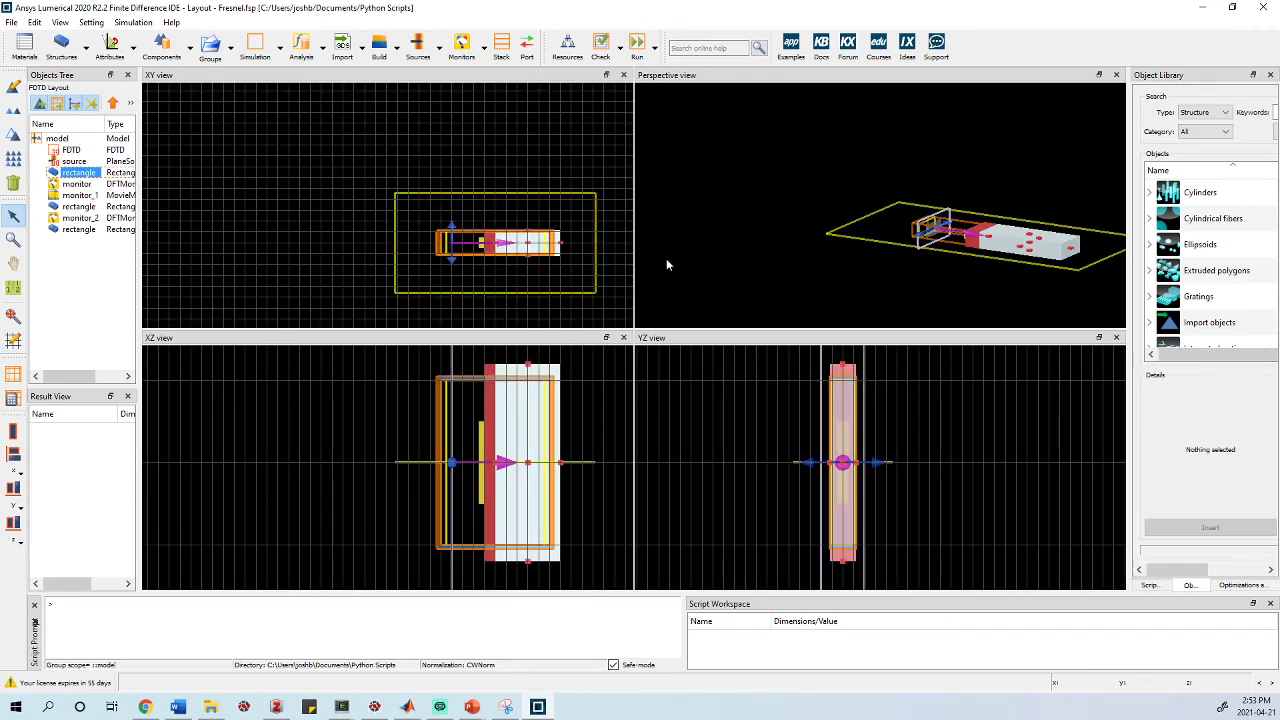
# Step: Display the simulation mesh, inspect its grid around the gold rectangle and silicon film, and hide it again
pyautogui.click(13, 373)
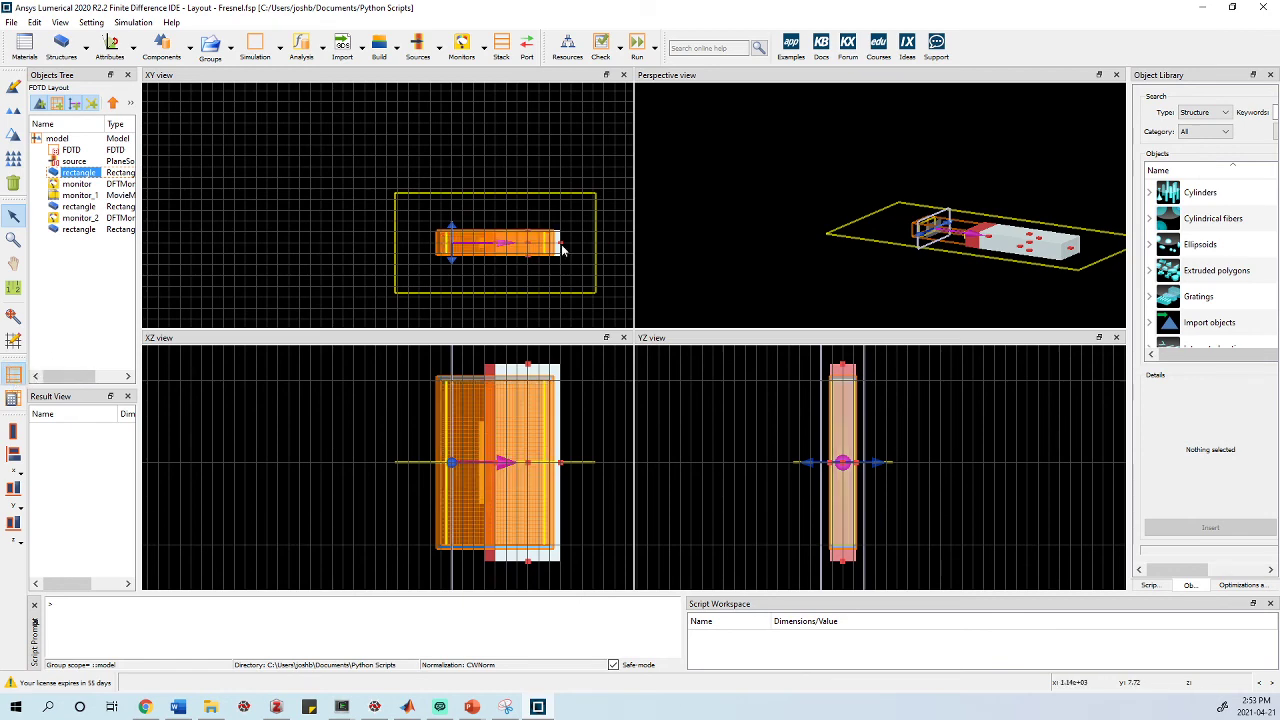
pyautogui.scroll(5, 381, 240)
pyautogui.scroll(3, 381, 240)
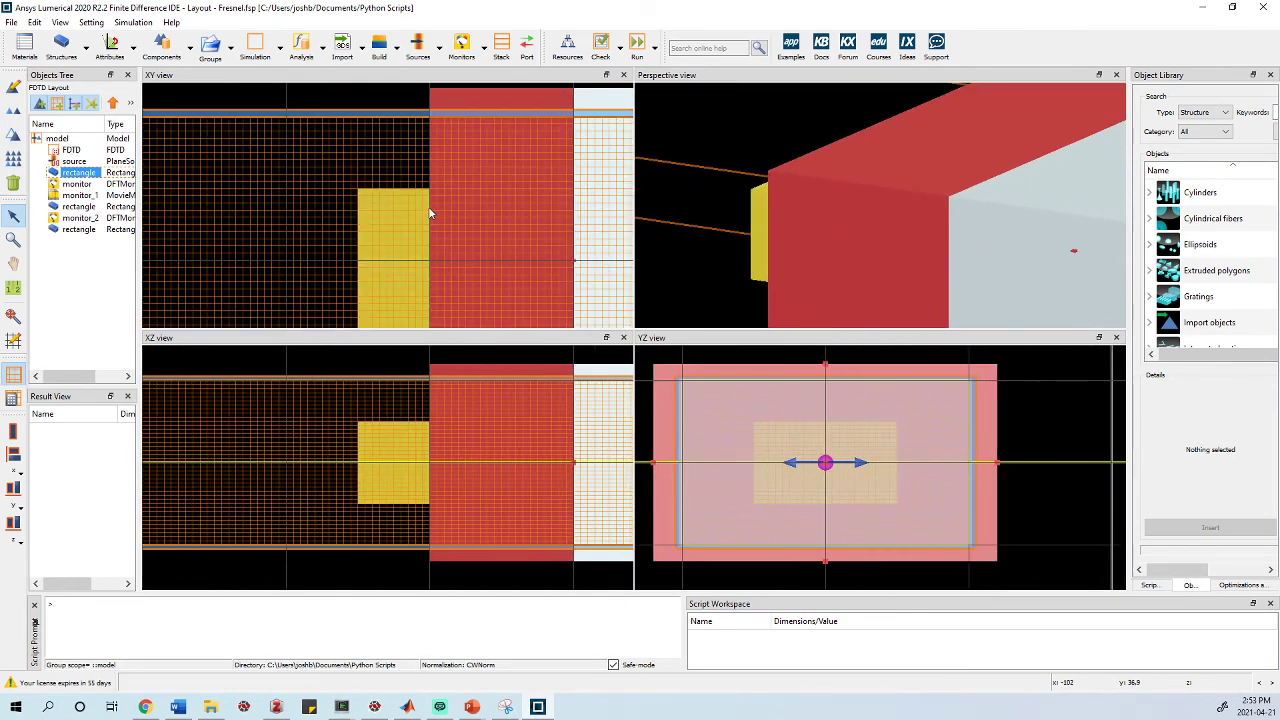
pyautogui.scroll(-3, 363, 238)
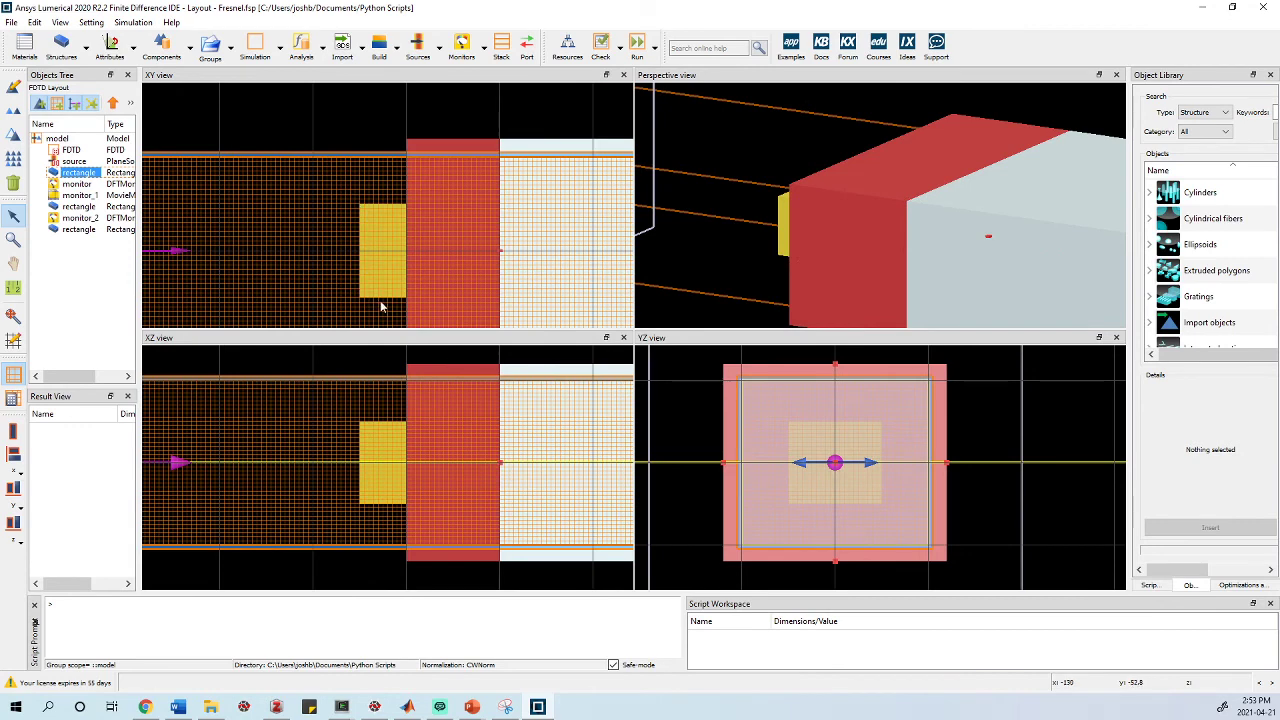
pyautogui.scroll(-3, 440, 235)
pyautogui.scroll(-3, 440, 244)
pyautogui.scroll(-3, 440, 244)
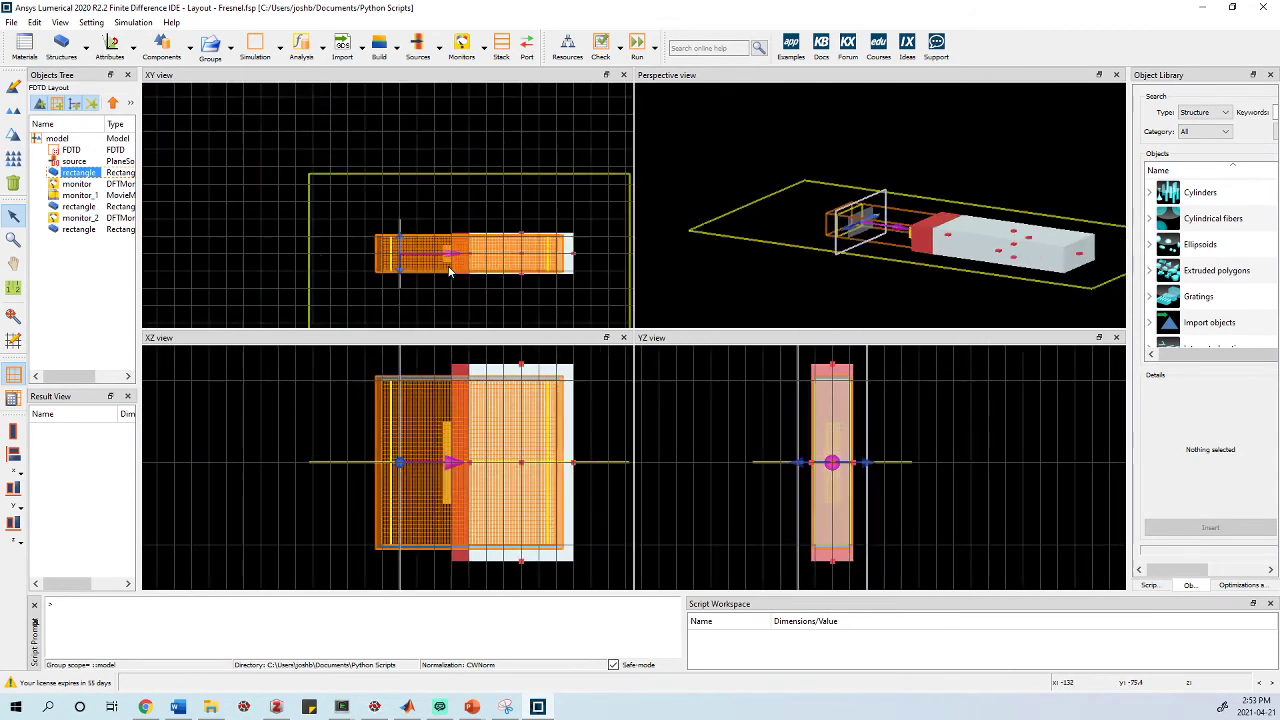
pyautogui.click(13, 374)
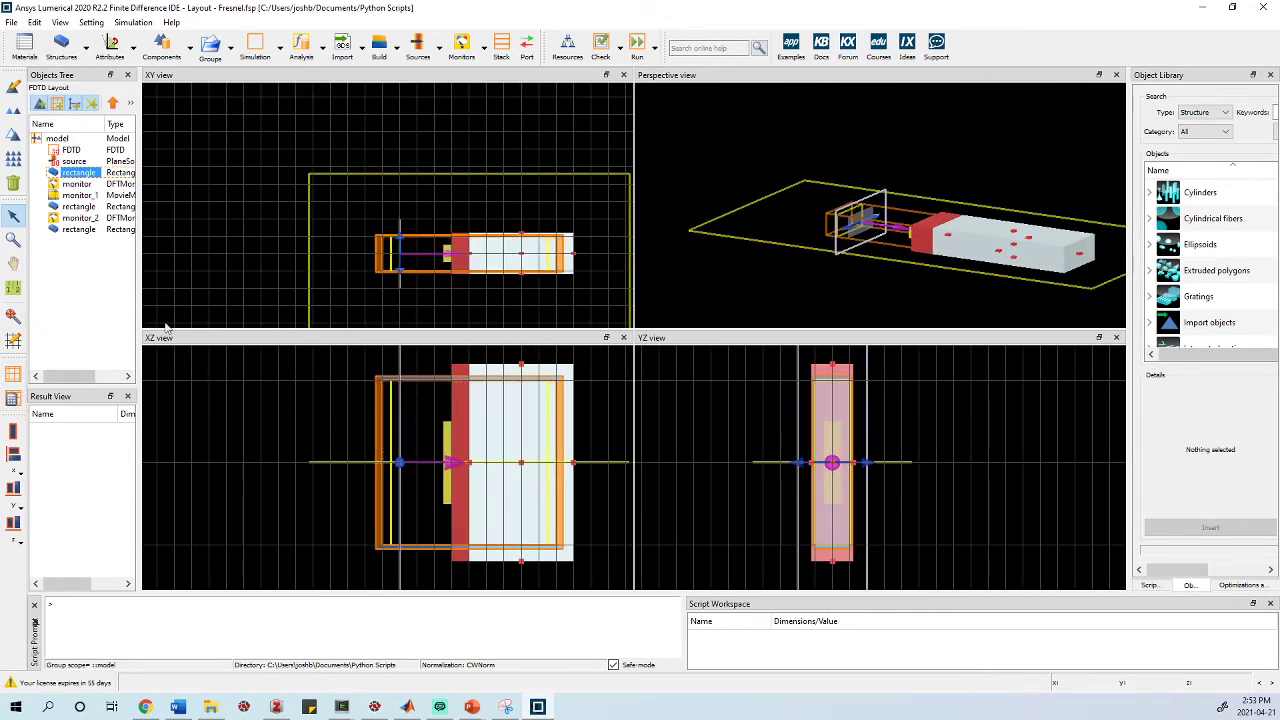
# Step: Run the FDTD simulation of the gold, silicon and glass model, moving the job progress window aside
pyautogui.click(637, 47)
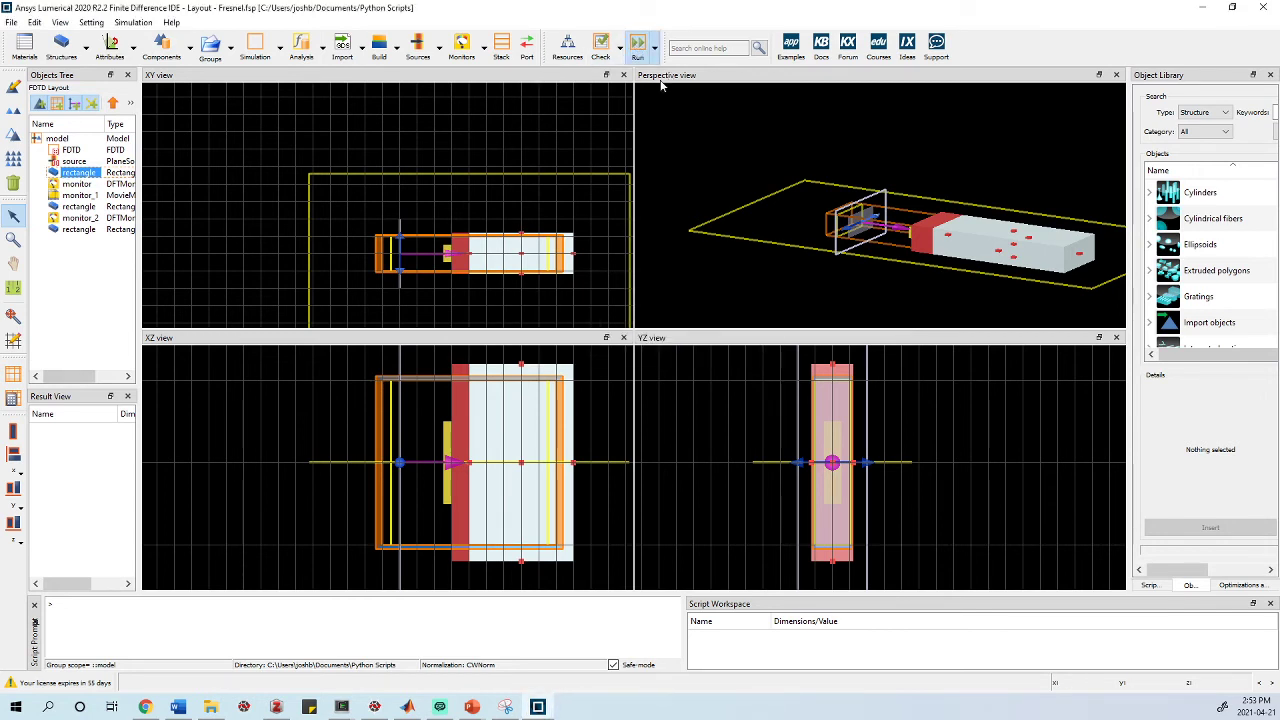
pyautogui.moveTo(679, 271); pyautogui.dragTo(1051, 156)
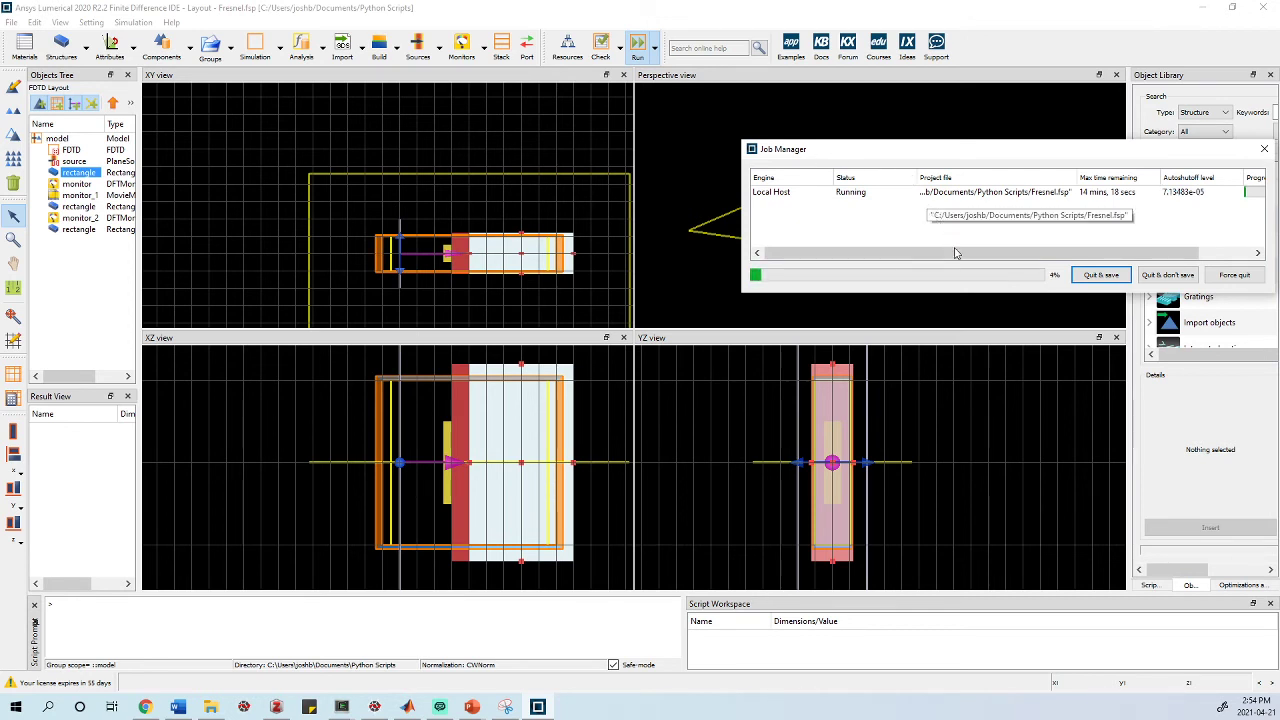
pyautogui.moveTo(971, 166); pyautogui.dragTo(857, 158)
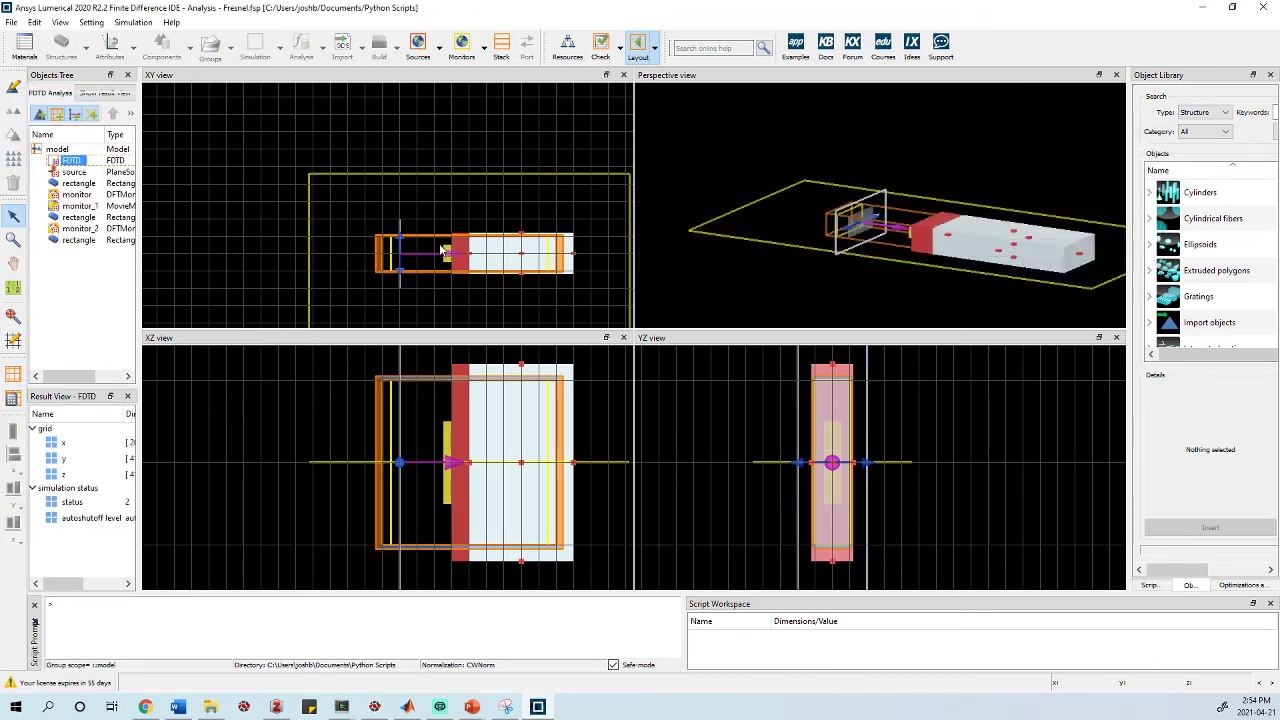
pyautogui.click(82, 217)
pyautogui.click(82, 195)
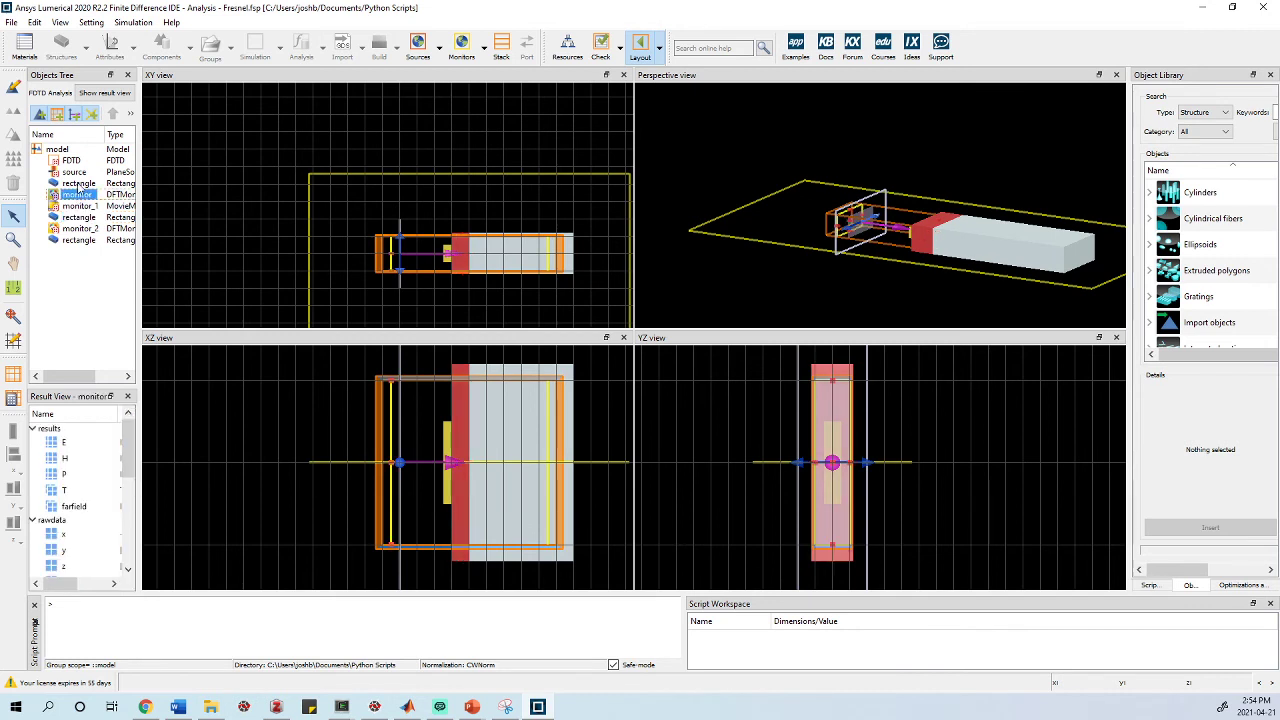
pyautogui.click(85, 183)
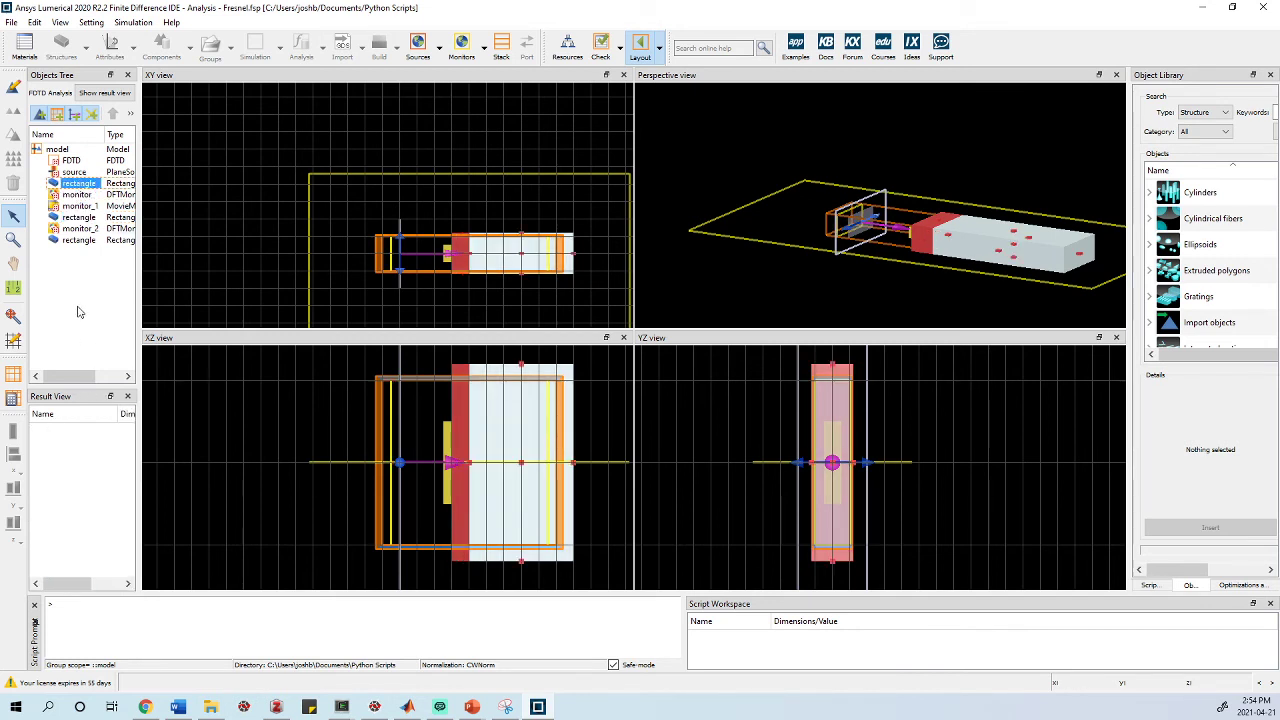
# Step: Switch to File Explorer and open the Fresnel_monitor_1 movie clip from the Python Scripts folder in Windows Media Player
pyautogui.click(212, 710)
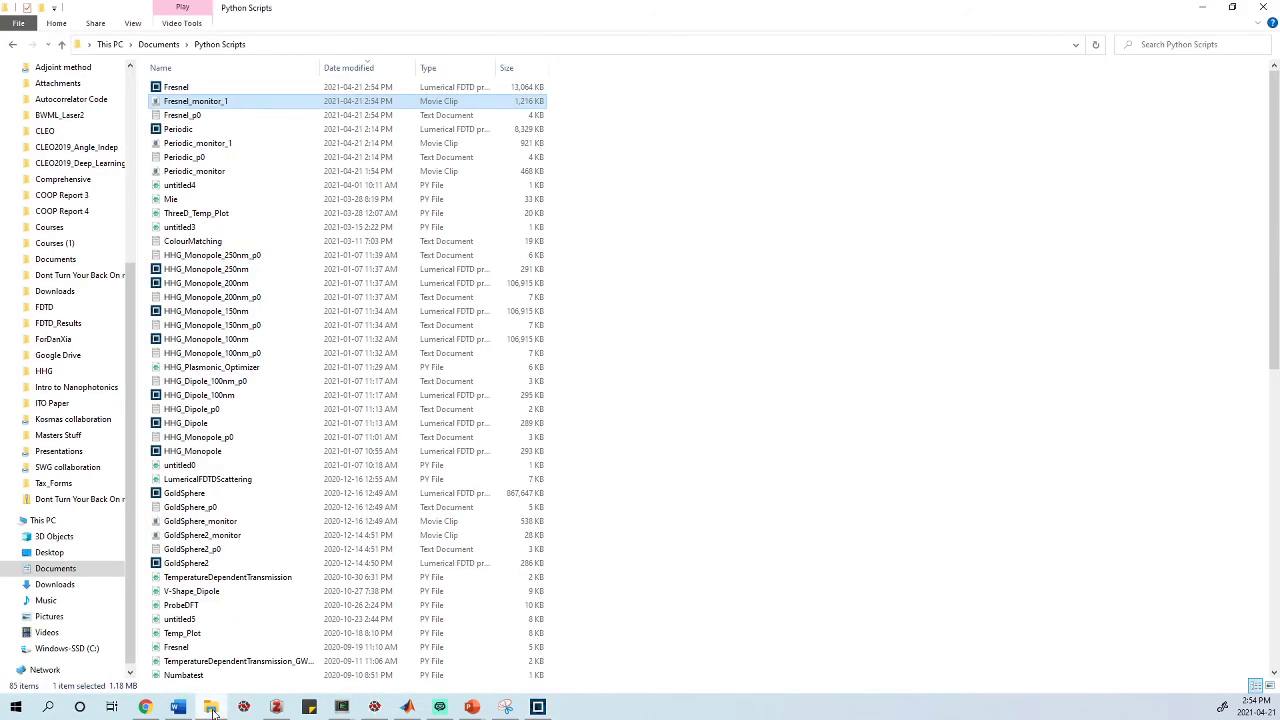
pyautogui.rightClick(256, 104)
pyautogui.click(280, 101)
pyautogui.rightClick(270, 106)
pyautogui.moveTo(168, 260)
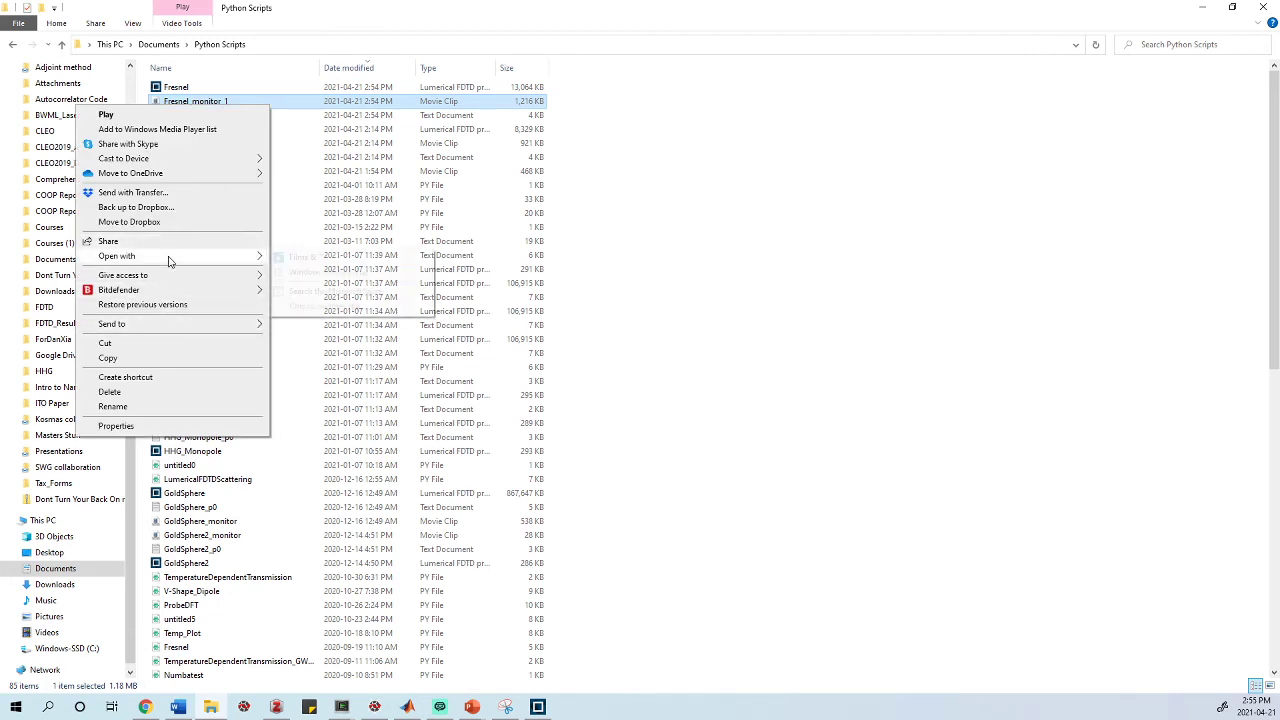
pyautogui.click(325, 271)
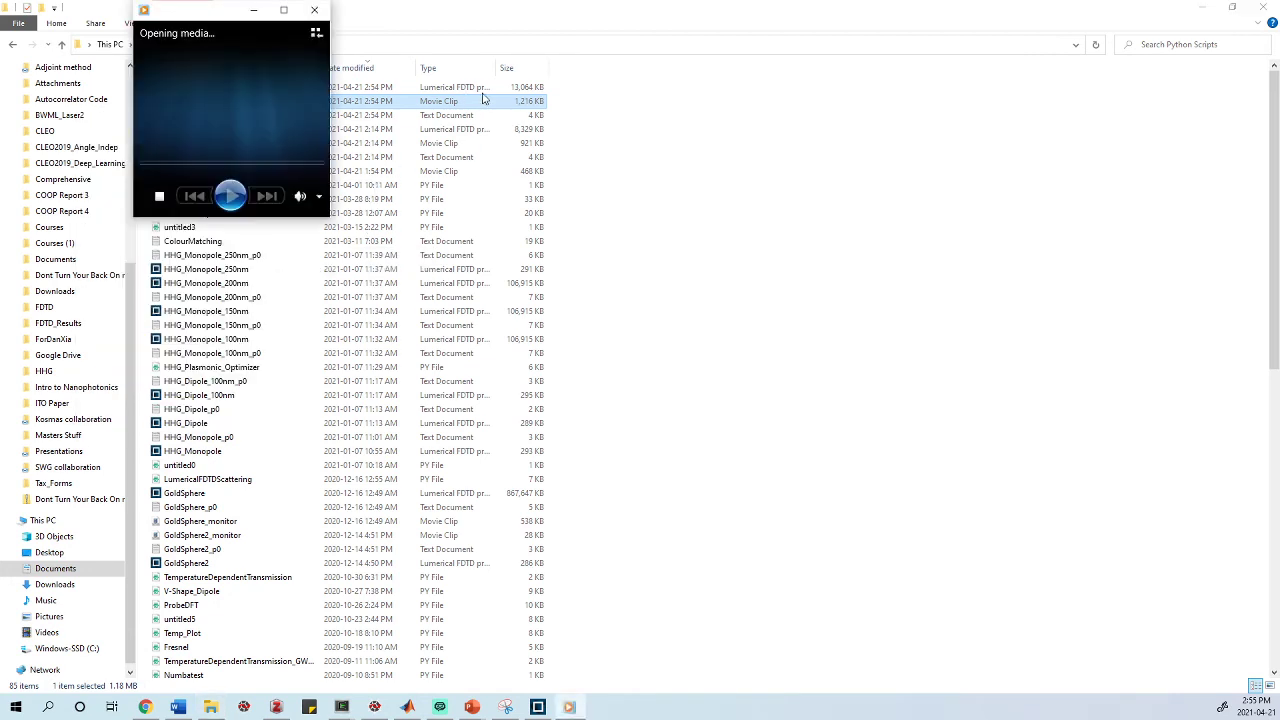
# Step: Watch the field movie in a maximized window, scrub back to its start, and close the player
pyautogui.click(283, 10)
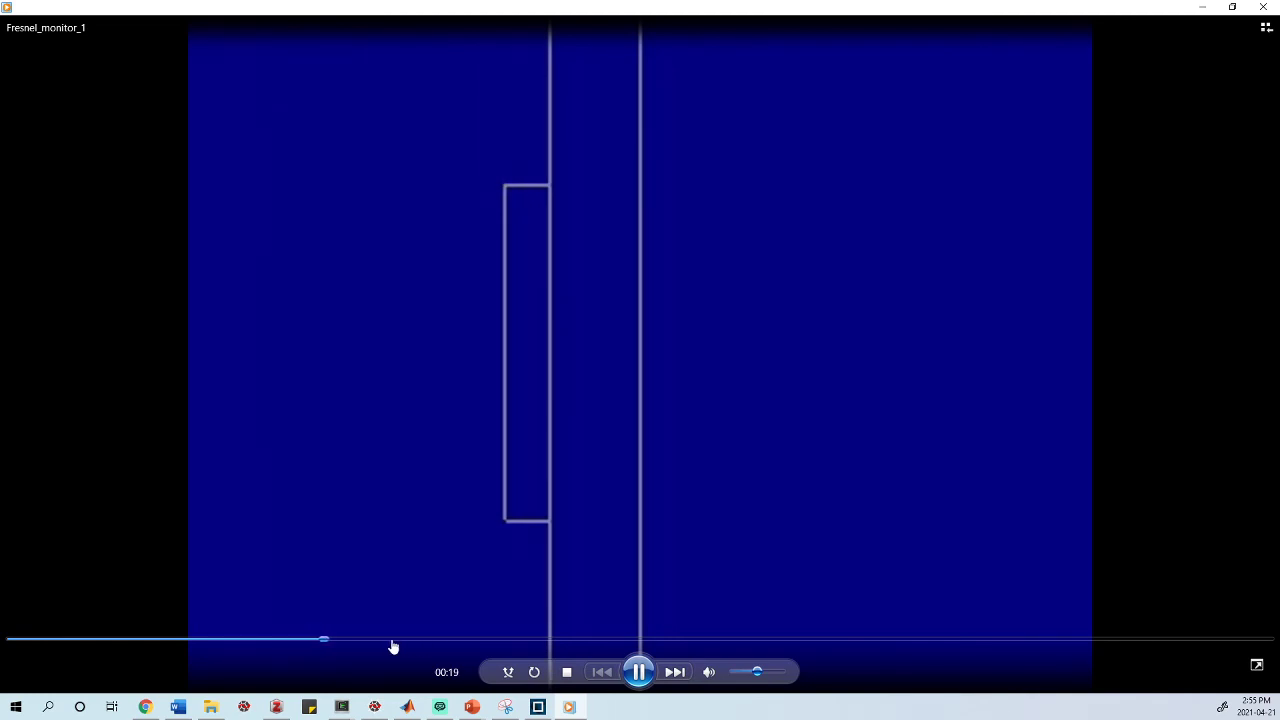
pyautogui.click(550, 638)
pyautogui.moveTo(556, 640); pyautogui.dragTo(9, 640)
pyautogui.click(1263, 7)
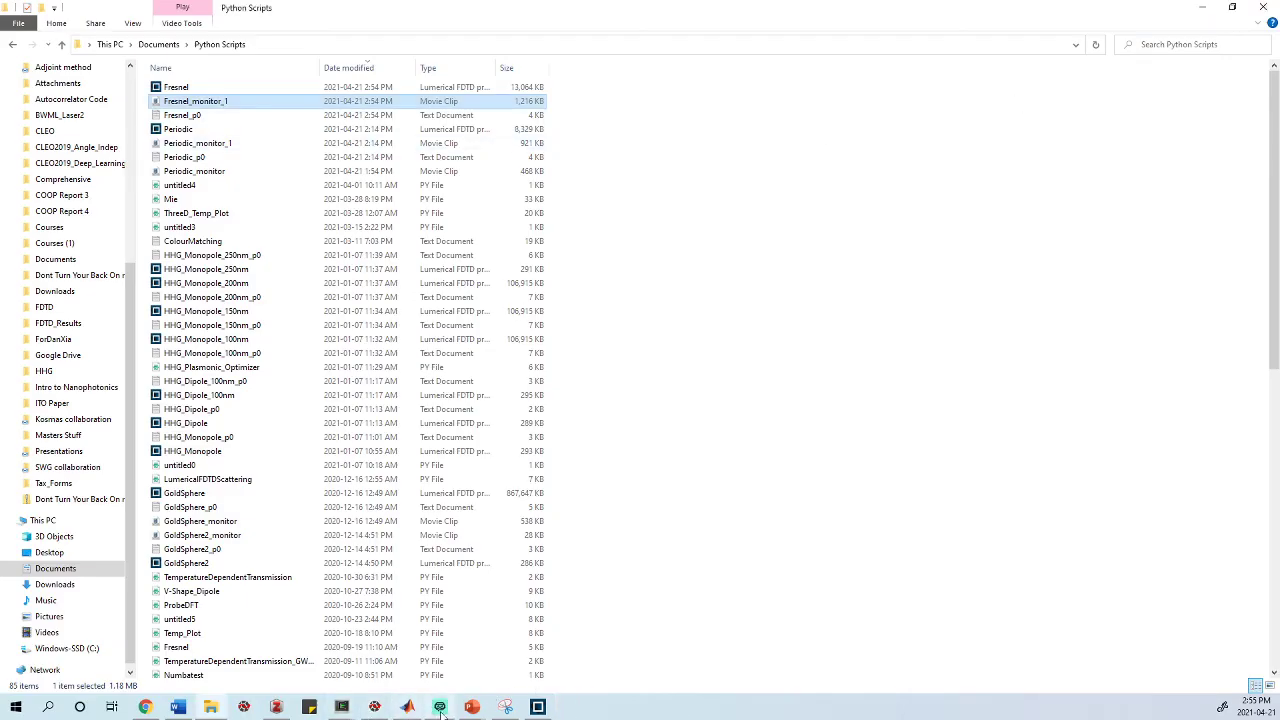
# Step: Switch back to Lumerical and visualize the transmission result T of the reflection-side monitor named monitor
pyautogui.click(538, 707)
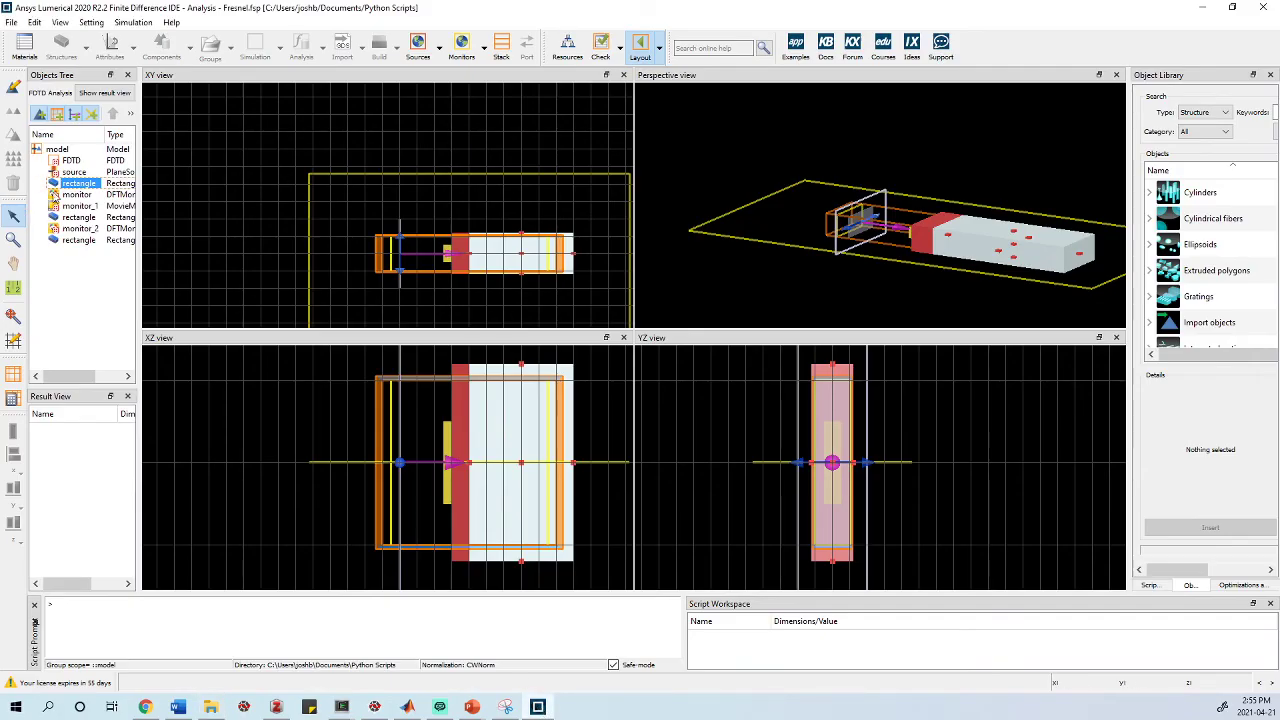
pyautogui.click(78, 194)
pyautogui.click(80, 185)
pyautogui.click(77, 194)
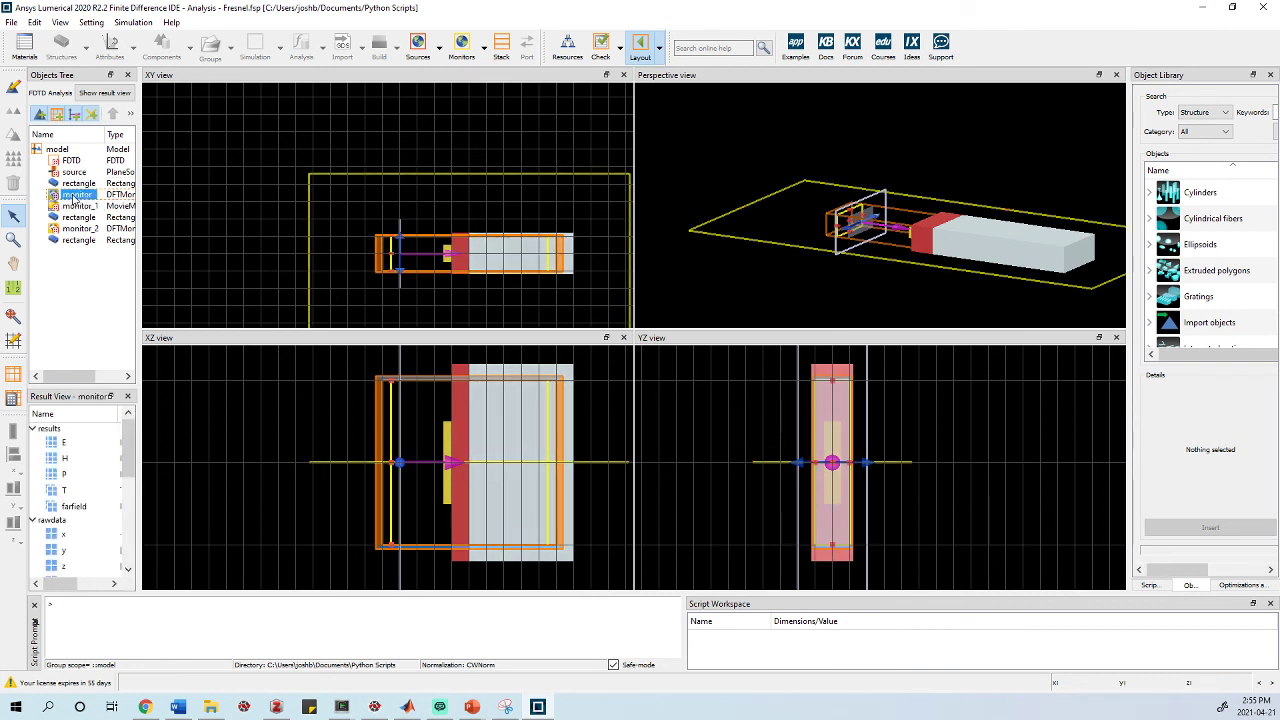
pyautogui.rightClick(76, 196)
pyautogui.moveTo(130, 226)
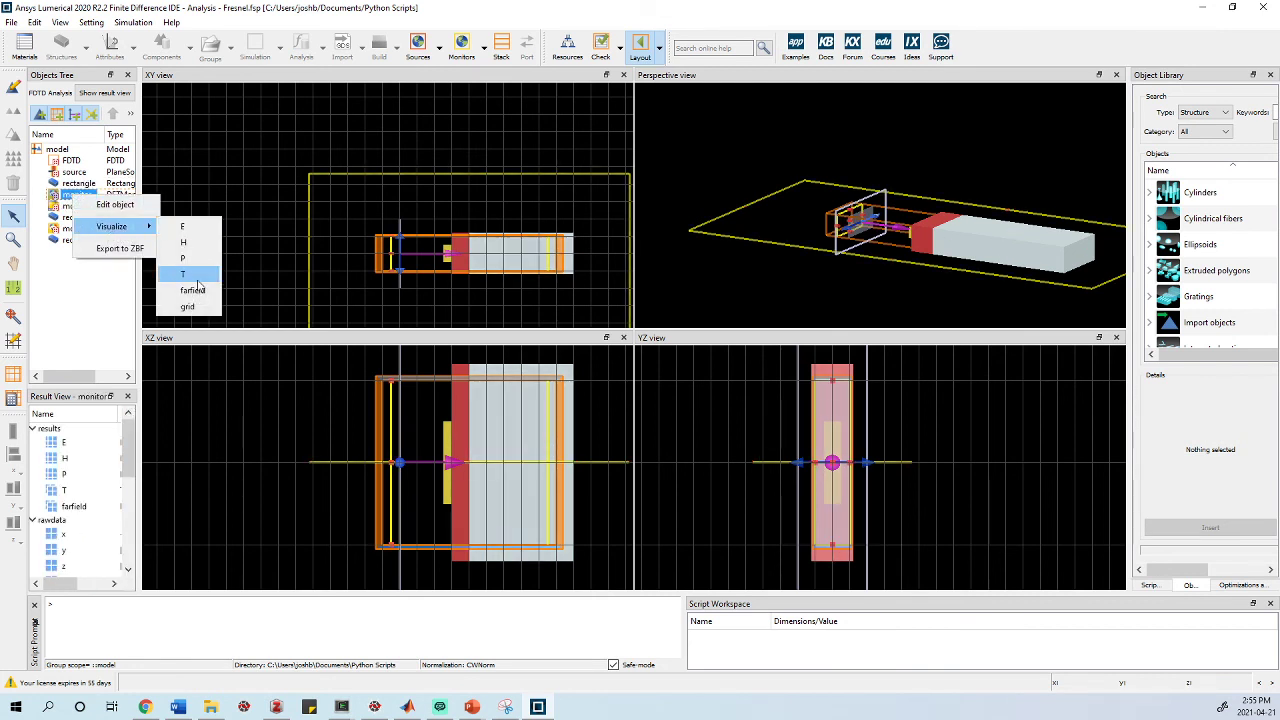
pyautogui.click(197, 279)
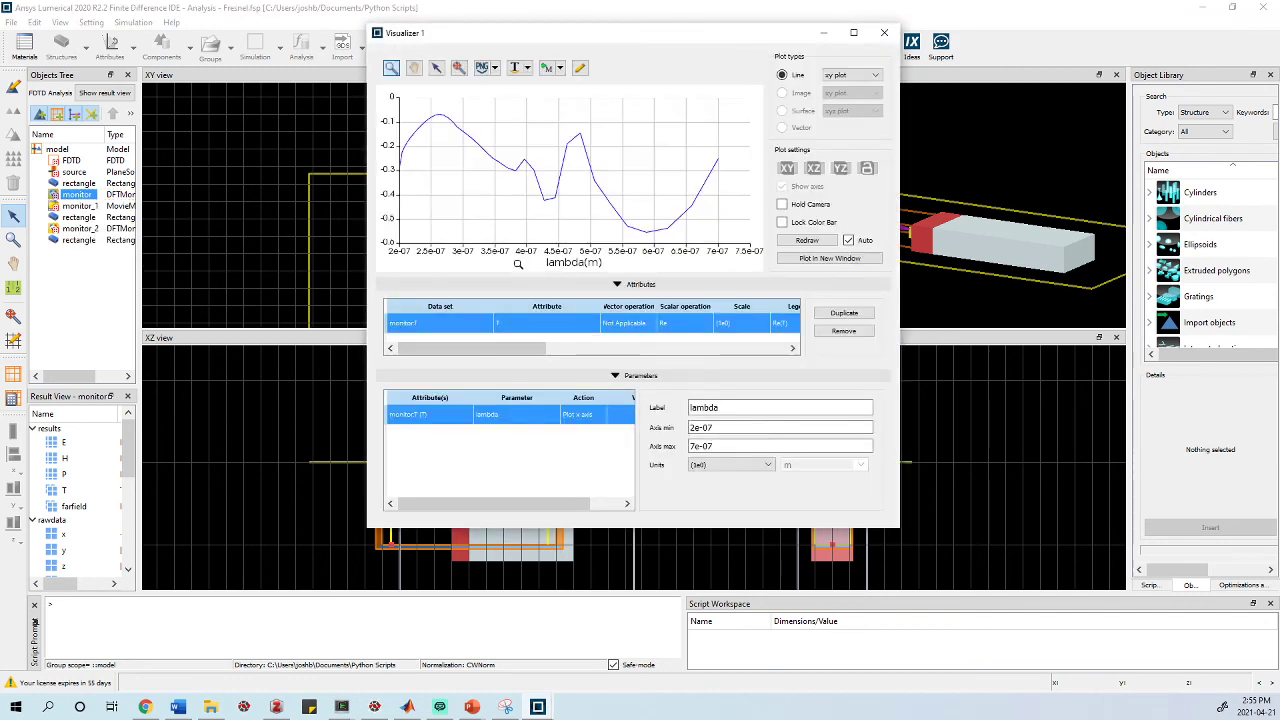
# Step: Plot the monitor's T data with the scalar operation set to -Re, inspect the reflection curve, and close the plot window
pyautogui.click(685, 323)
pyautogui.click(690, 323)
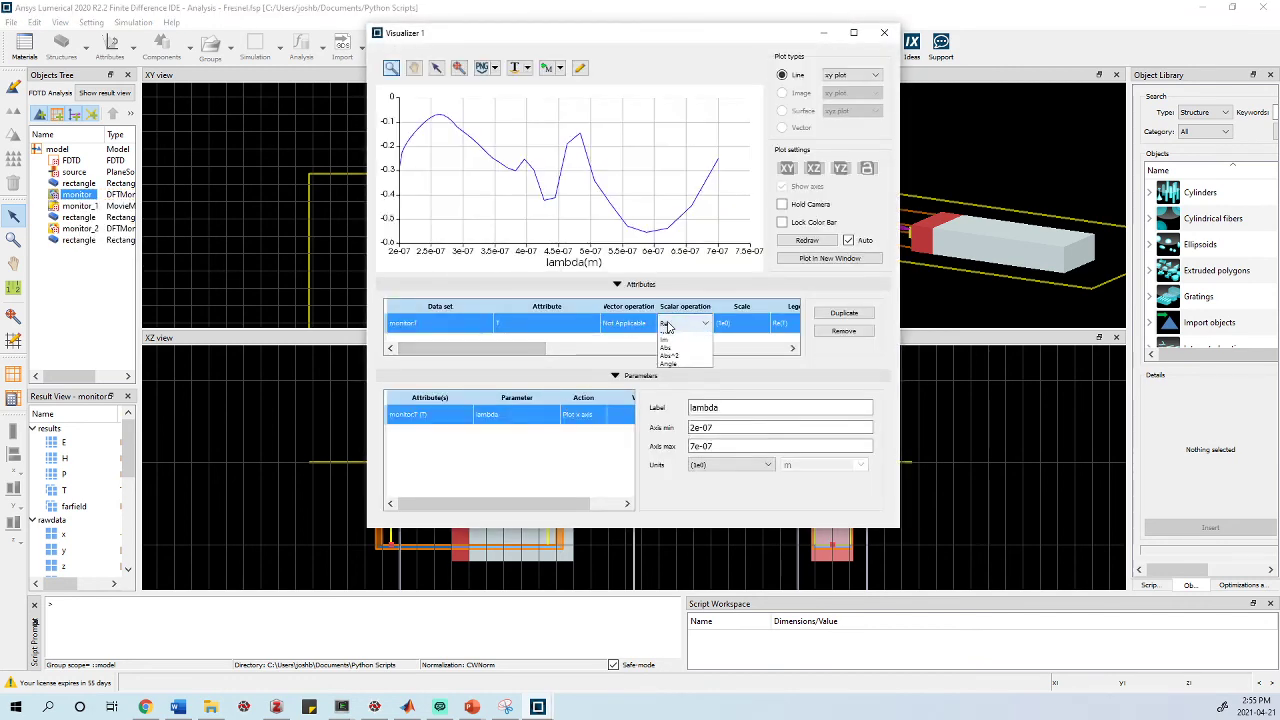
pyautogui.click(679, 354)
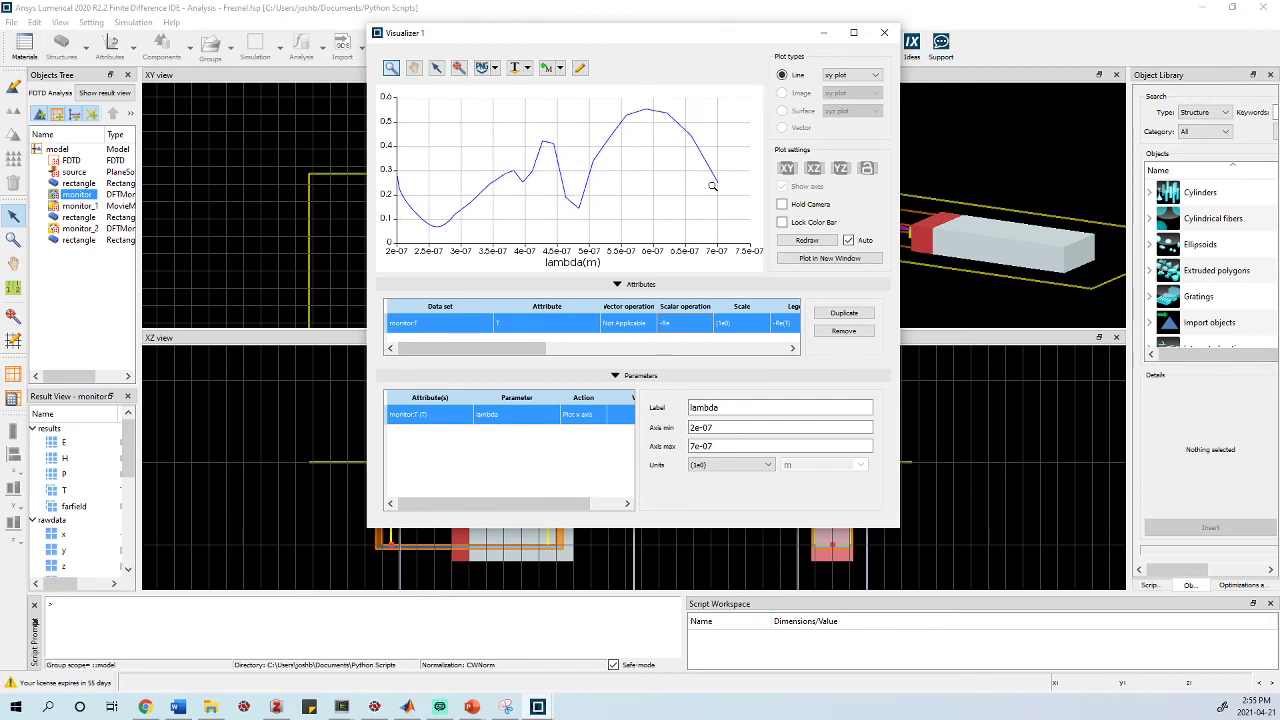
pyautogui.click(884, 32)
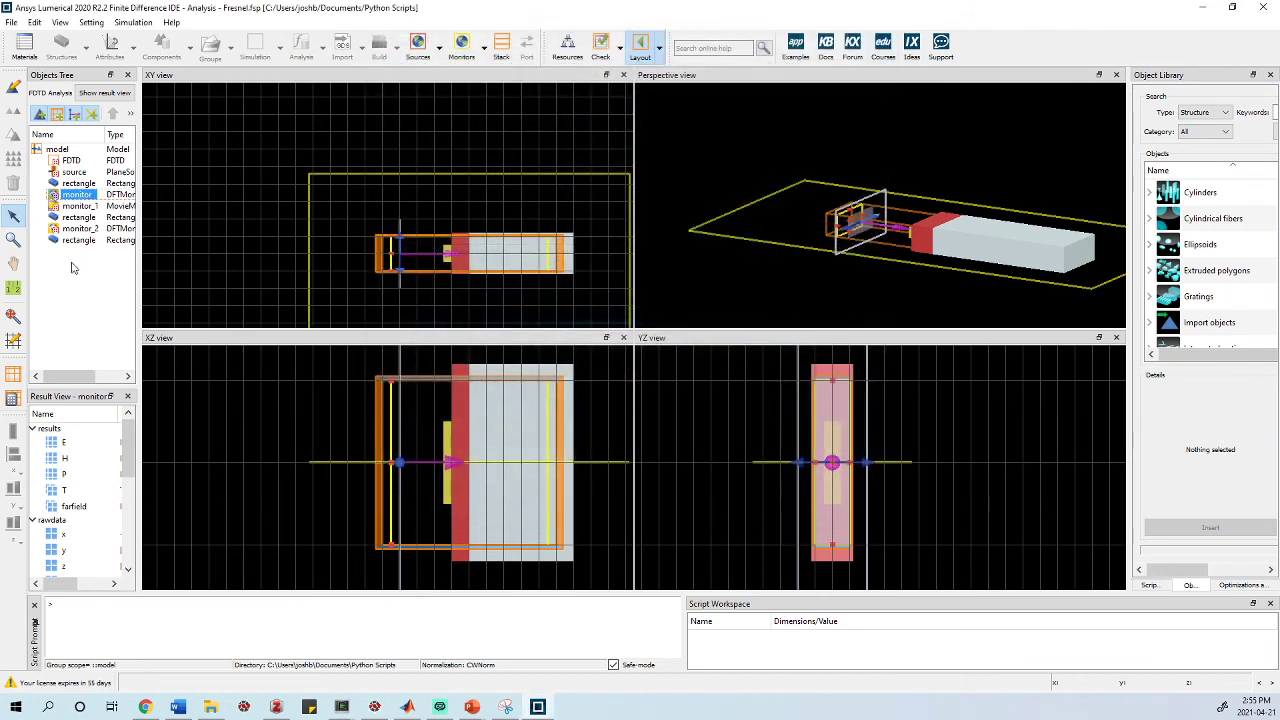
# Step: Visualize the transmission result T of monitor_2 behind the silicon film
pyautogui.rightClick(66, 208)
pyautogui.click(59, 199)
pyautogui.rightClick(68, 229)
pyautogui.moveTo(138, 259)
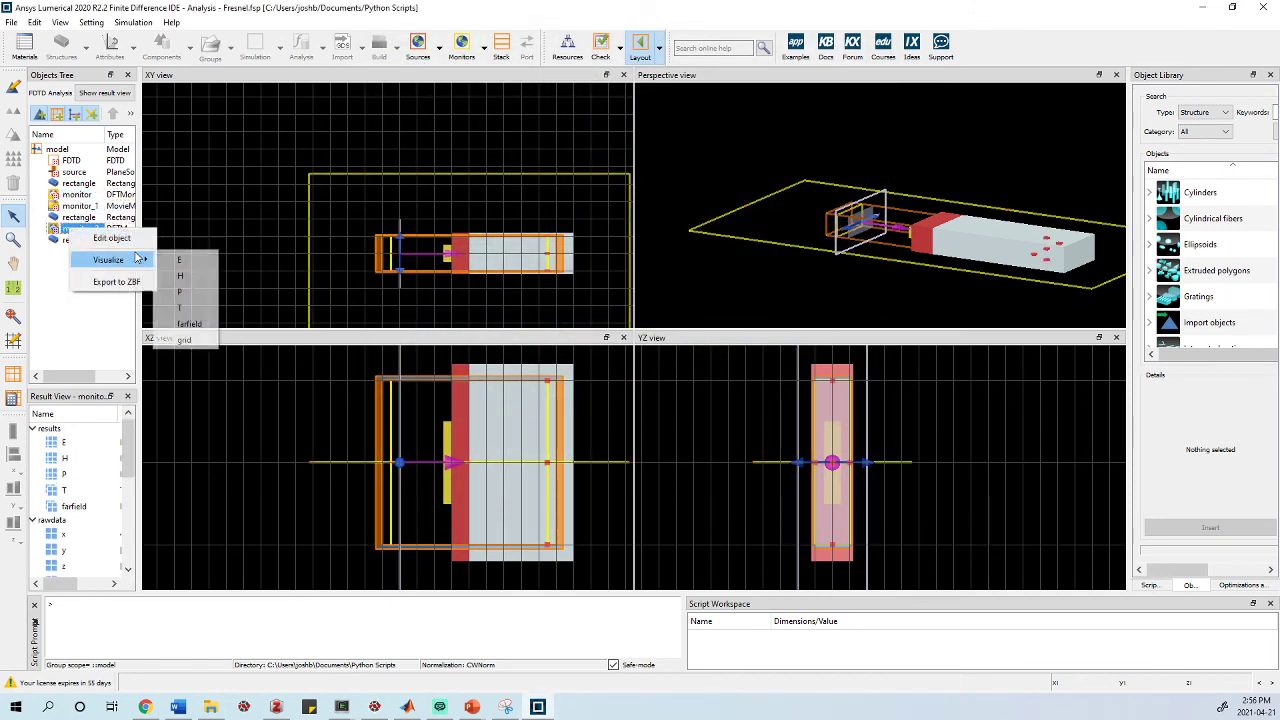
pyautogui.click(183, 307)
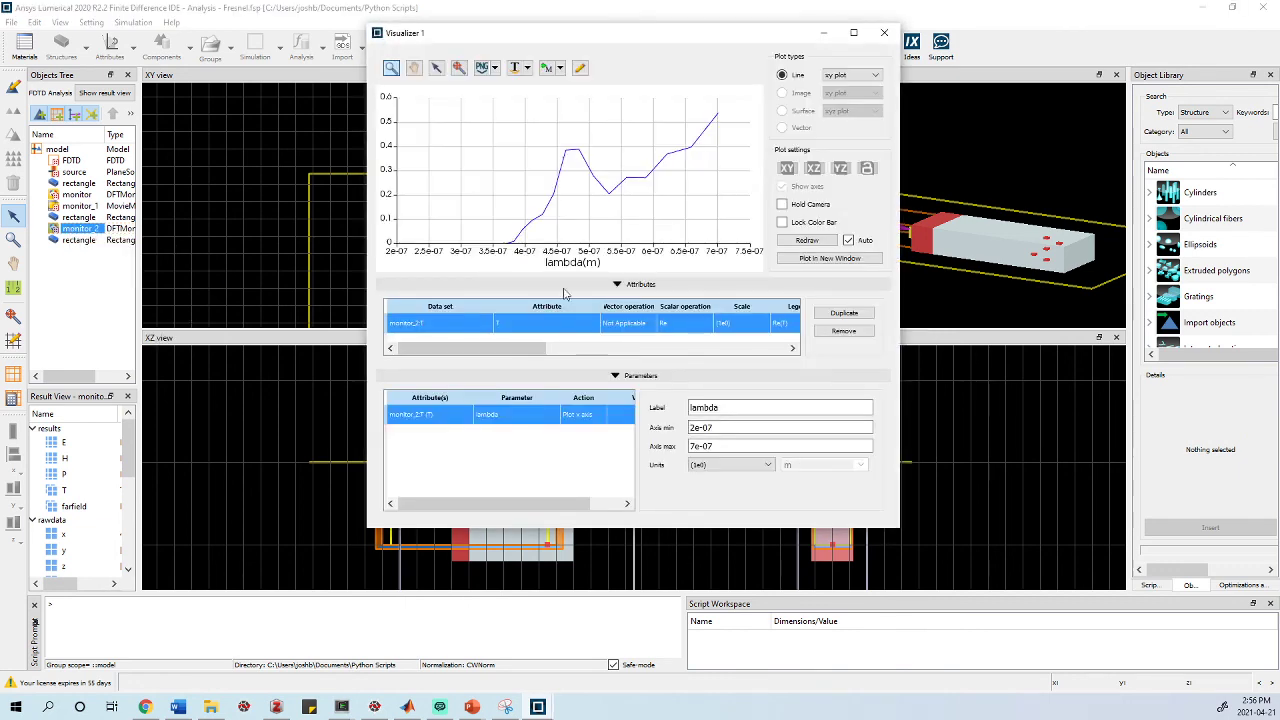
# Step: Examine the monitor_2 transmission curve up close, restore the full plot, and read values at points along it
pyautogui.moveTo(517, 214)
pyautogui.mouseDown()
pyautogui.moveTo(523, 203)
pyautogui.moveTo(521, 227)
pyautogui.mouseUp()
pyautogui.scroll(-2, 587, 212)
pyautogui.scroll(2, 617, 224)
pyautogui.scroll(-5, 640, 235)
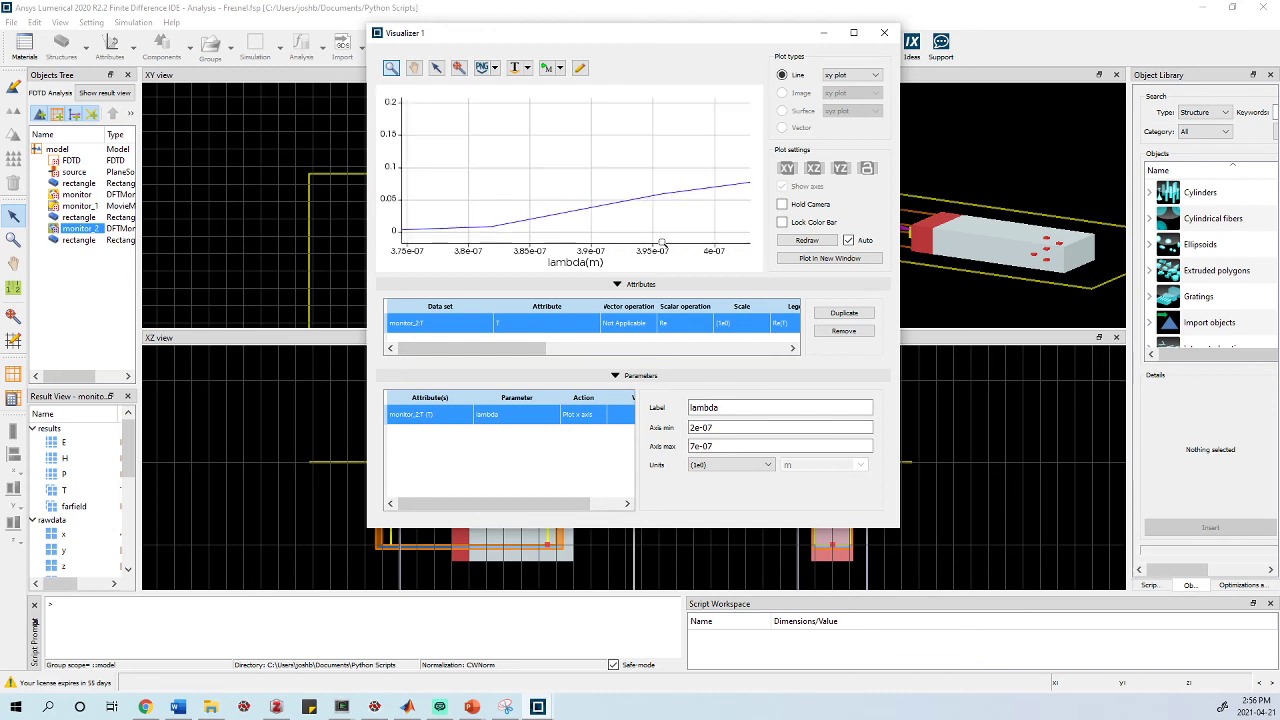
pyautogui.scroll(3, 622, 235)
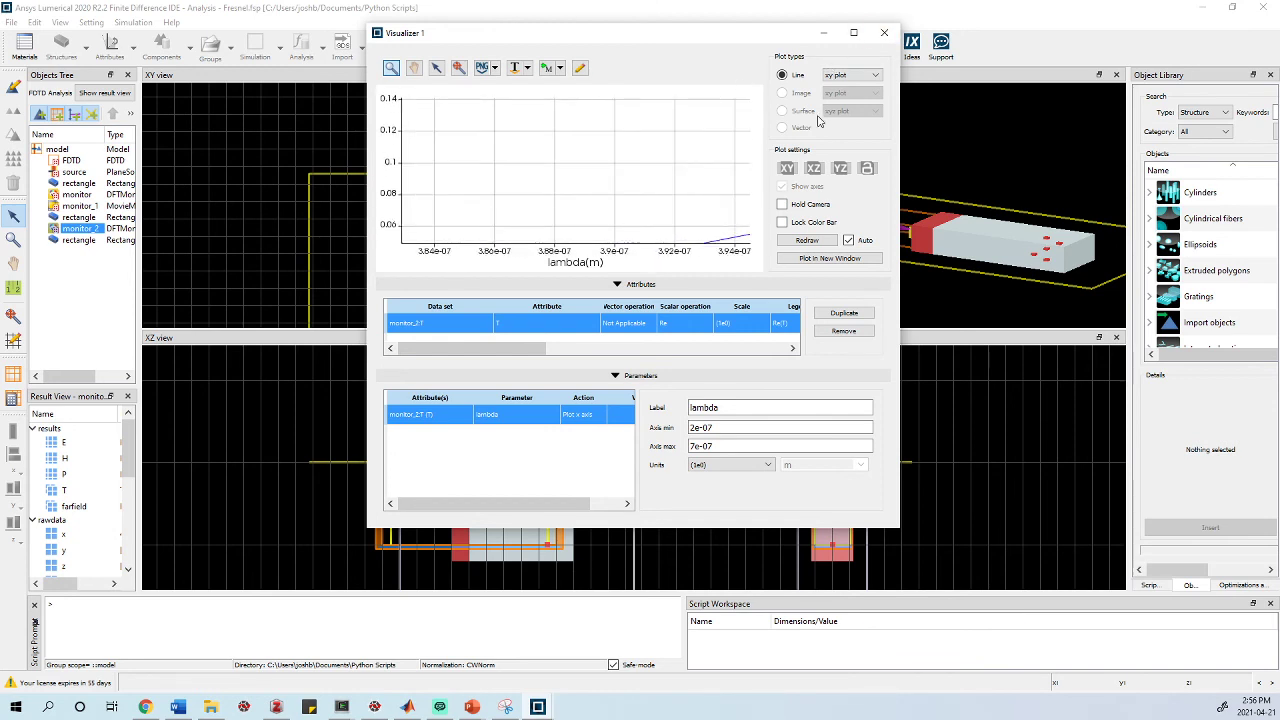
pyautogui.click(807, 240)
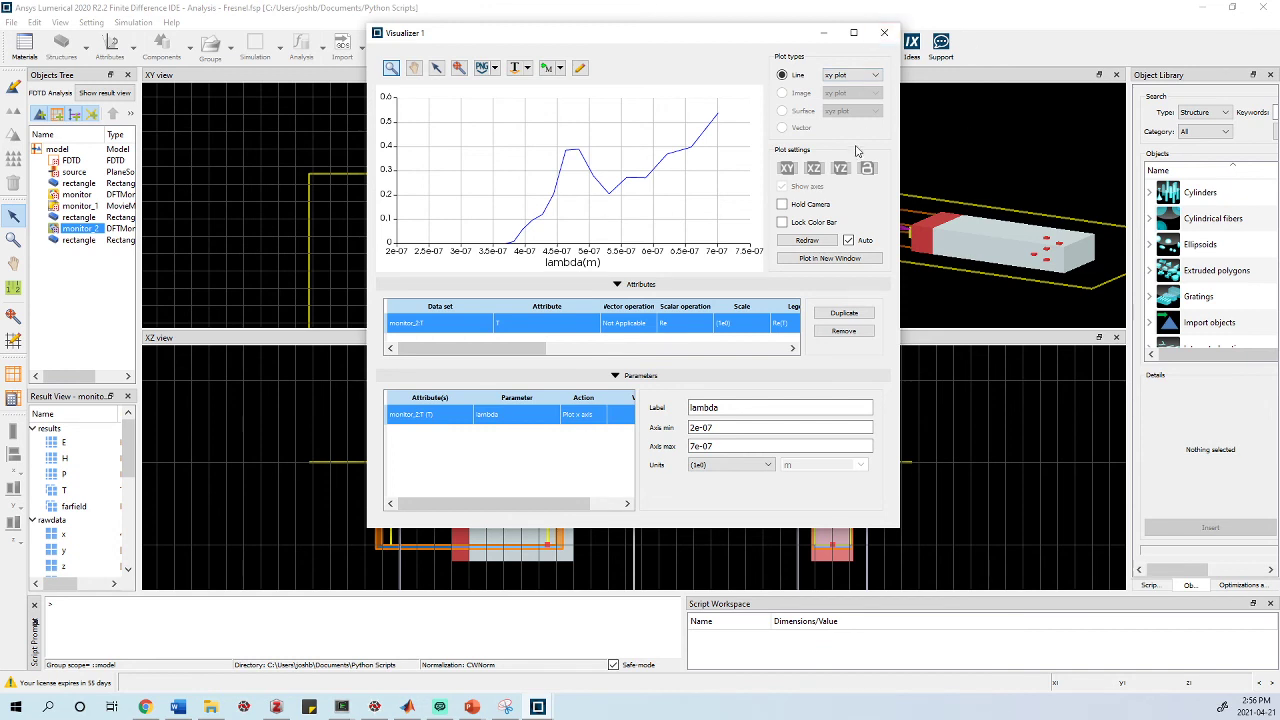
pyautogui.rightClick(684, 211)
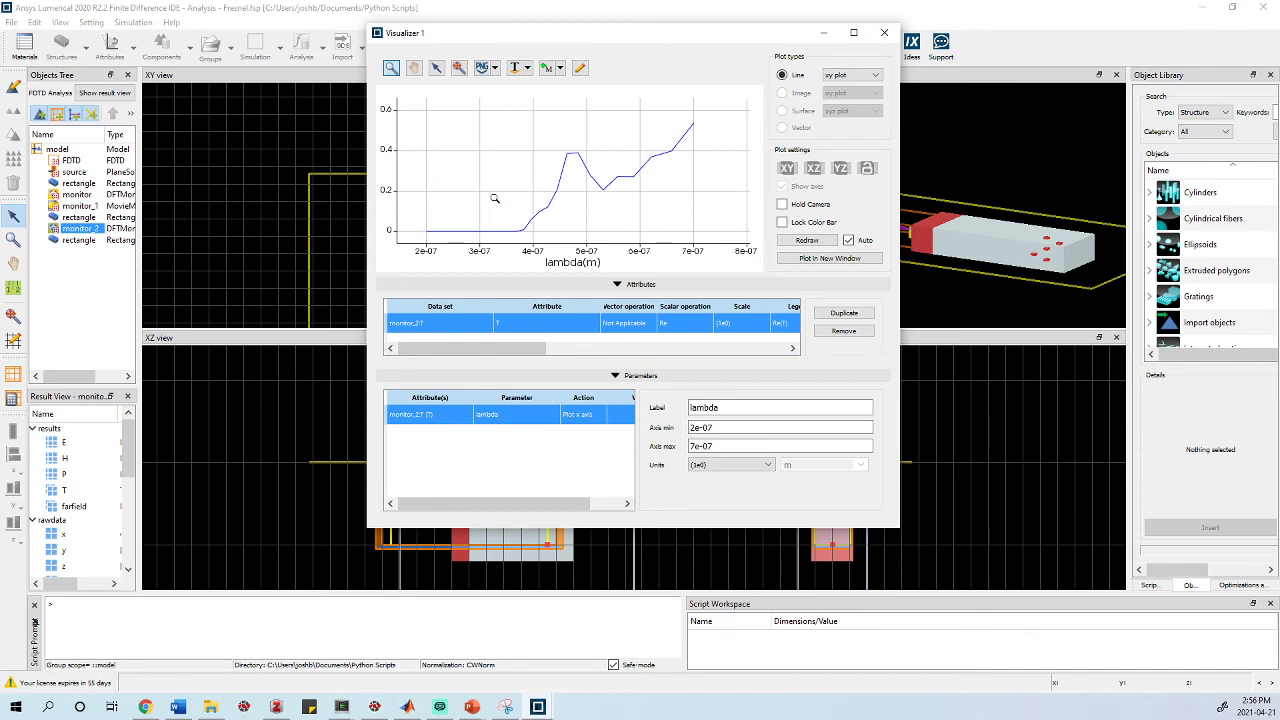
pyautogui.click(848, 240)
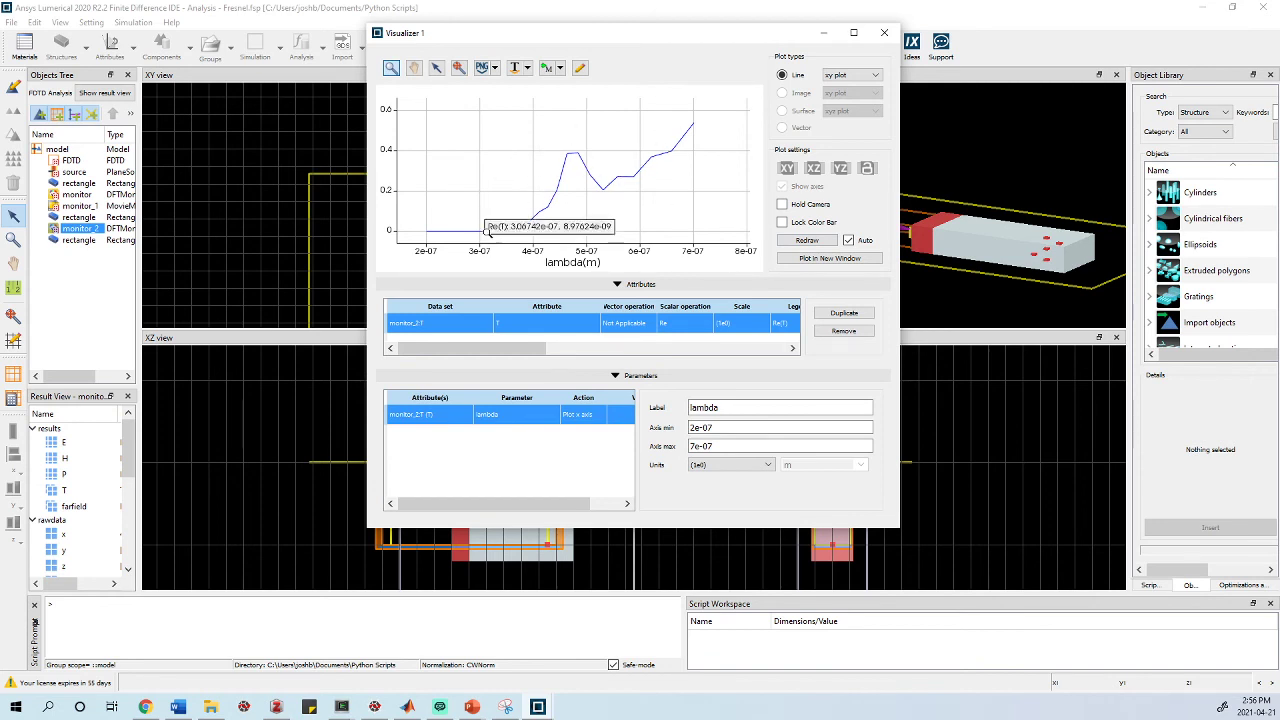
pyautogui.moveTo(485, 228)
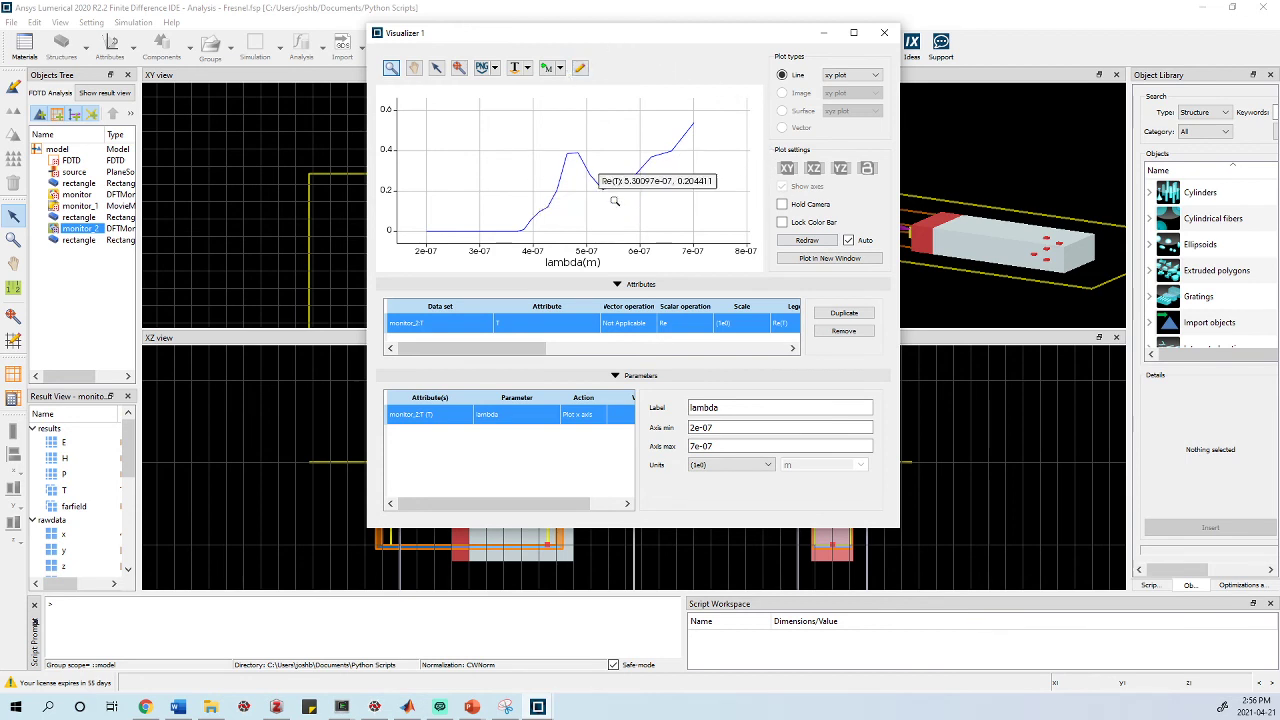
# Step: Export the monitor_2 transmission plot as a text file named Spectrum in the Python Scripts folder, and return to the main Lumerical window
pyautogui.click(521, 68)
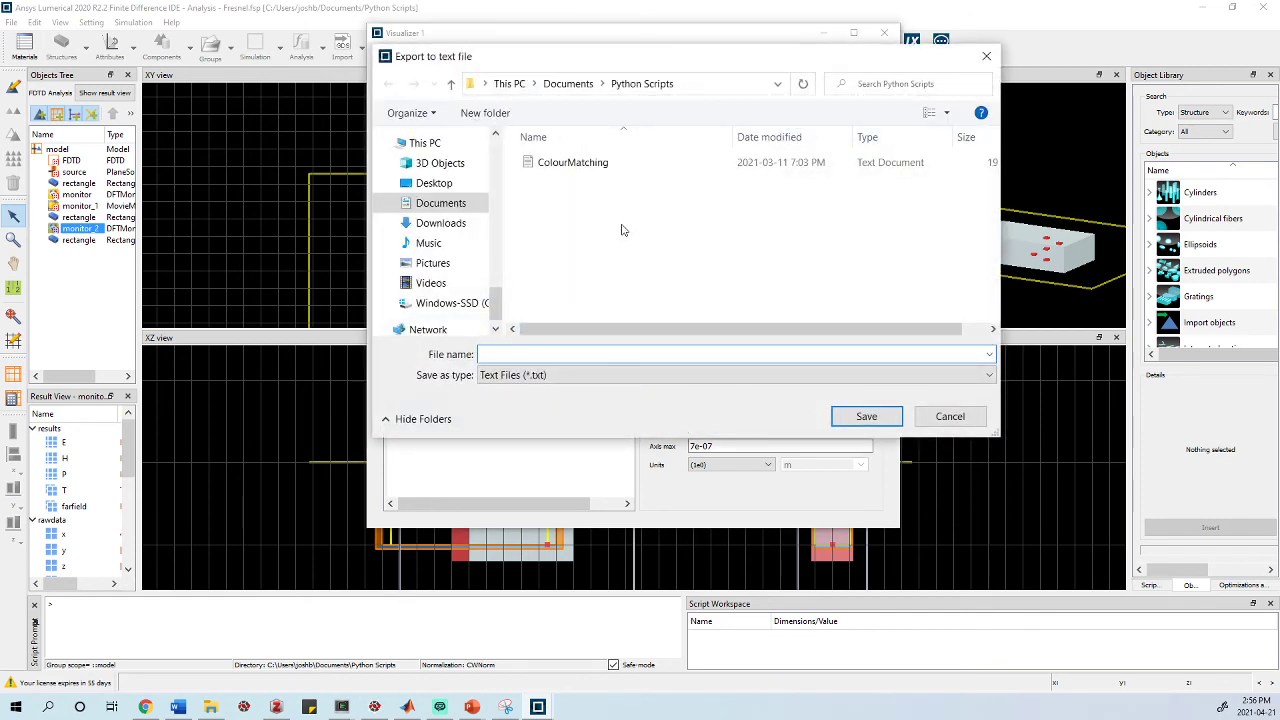
pyautogui.write('Spectrum')
pyautogui.press('Return')
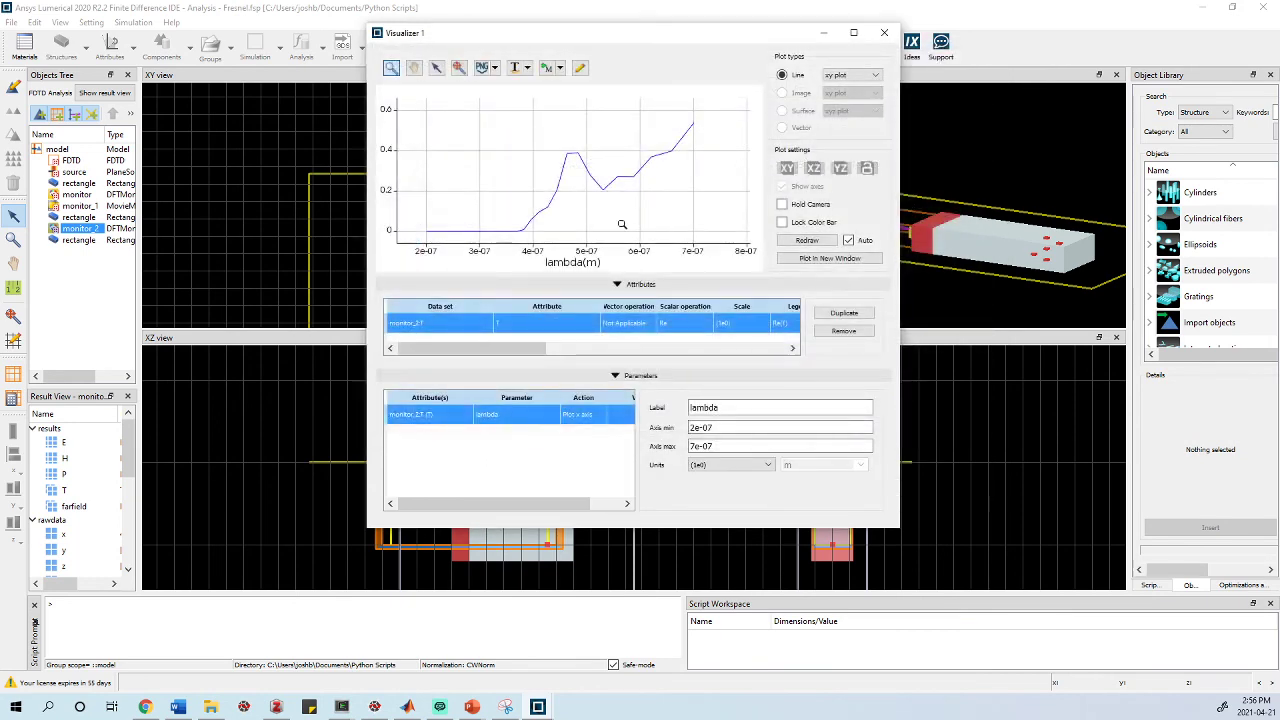
pyautogui.click(436, 6)
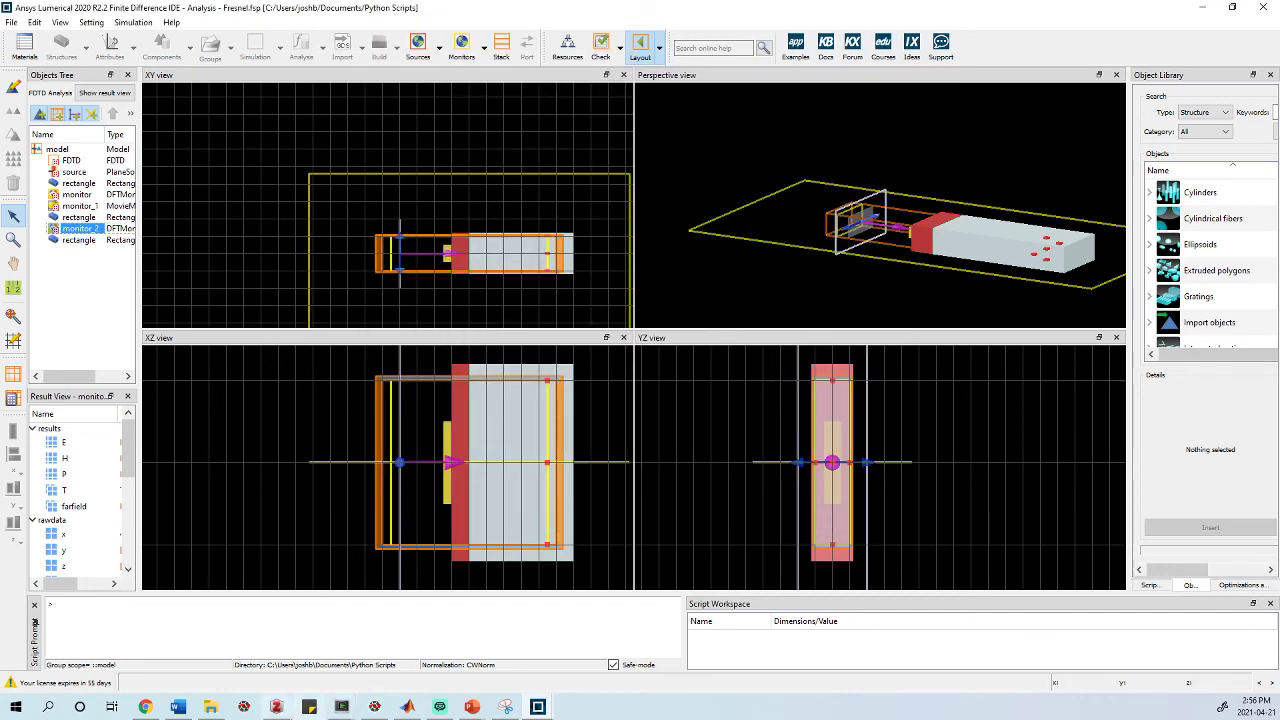
# Step: Switch to MATLAB and change the current folder to Python Scripts inside Documents
pyautogui.click(407, 707)
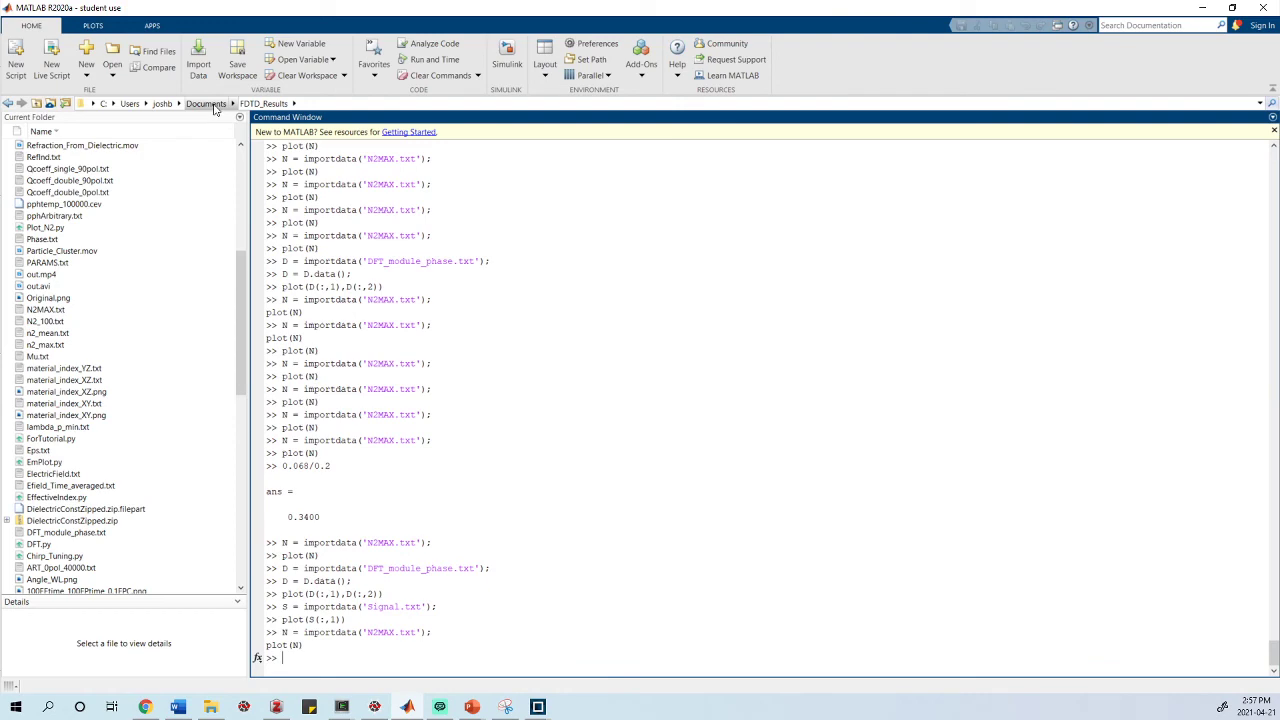
pyautogui.click(206, 104)
pyautogui.scroll(-10, 104, 378)
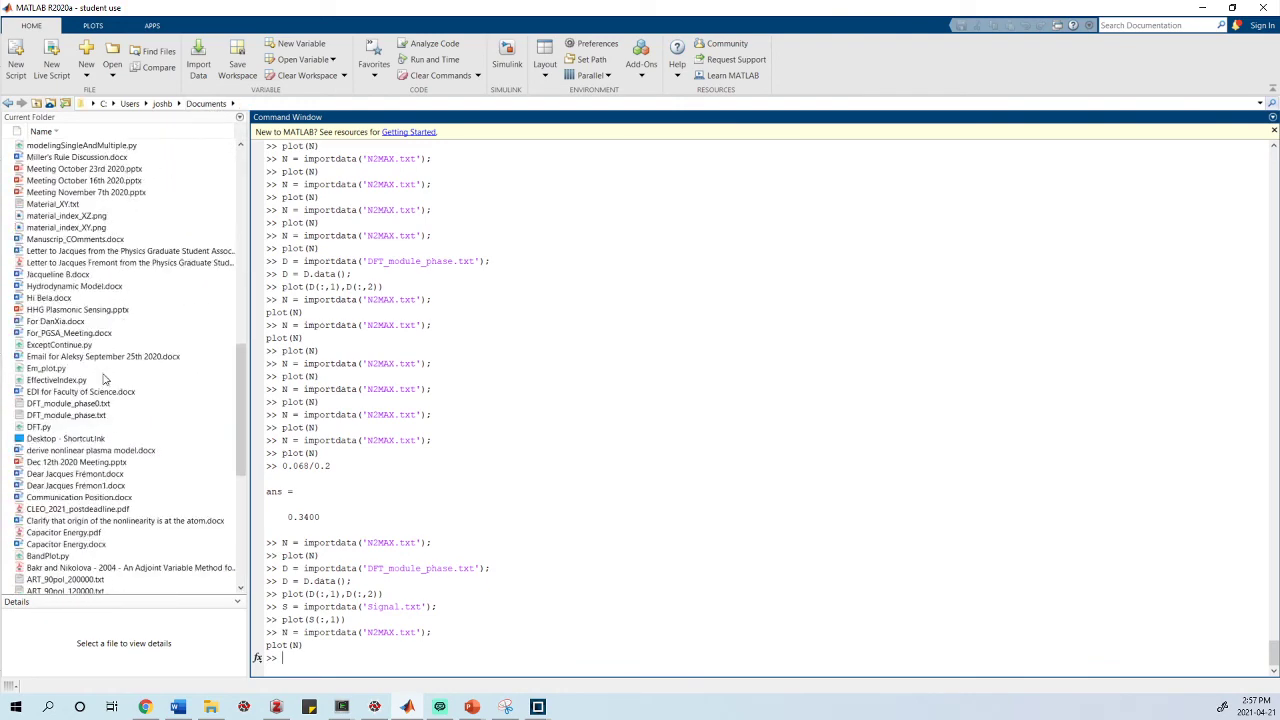
pyautogui.scroll(-10, 100, 400)
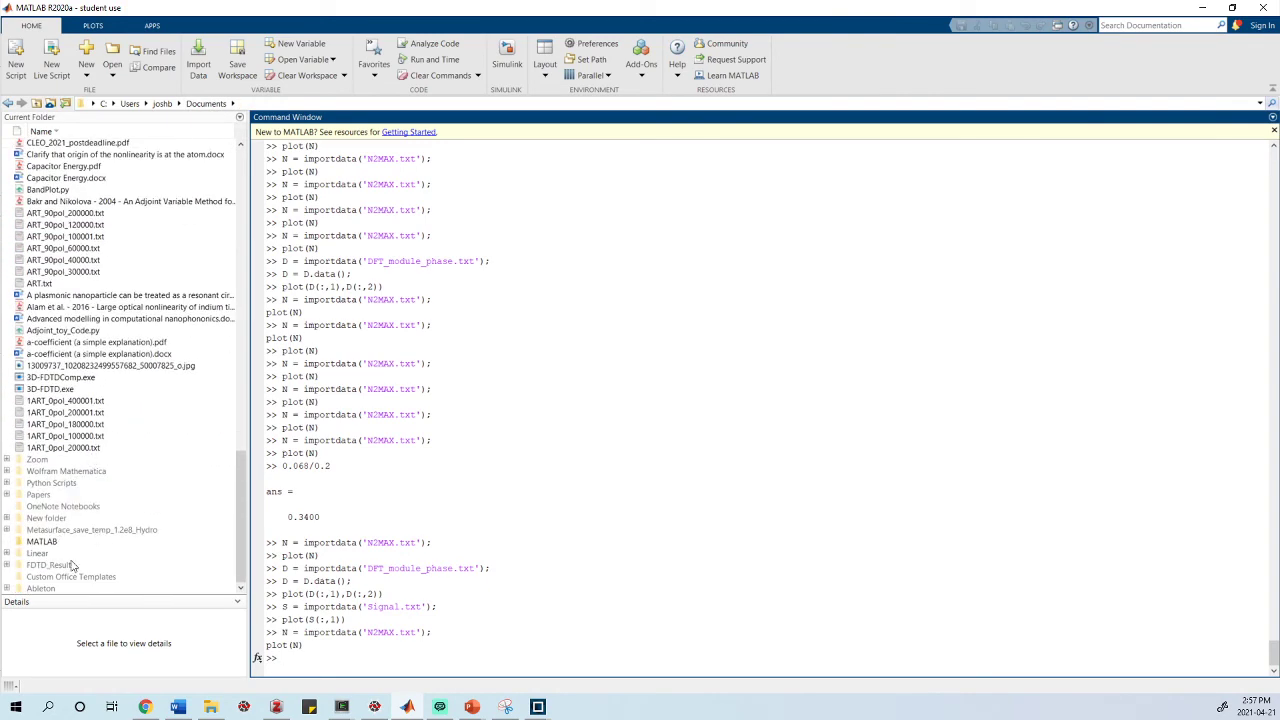
pyautogui.doubleClick(64, 484)
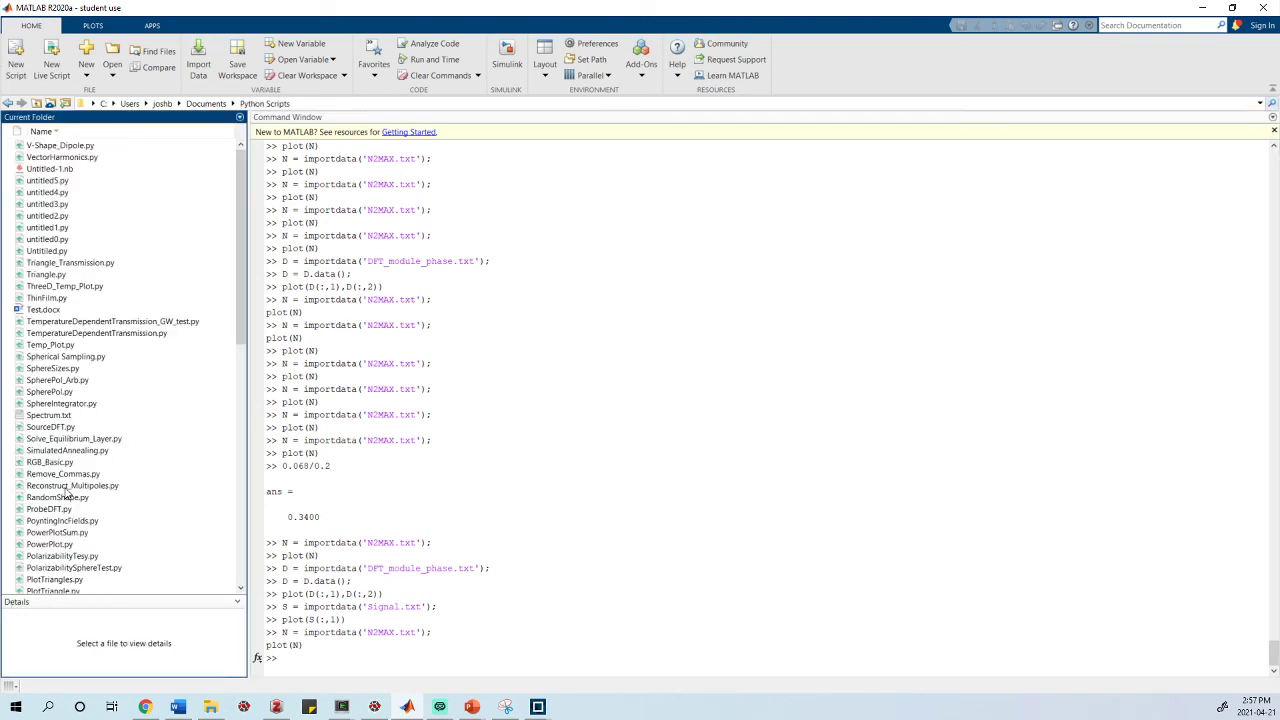
# Step: Import the exported spectrum with S = importdata('Spectrum.txt'); and display the contents of S
pyautogui.click(473, 657)
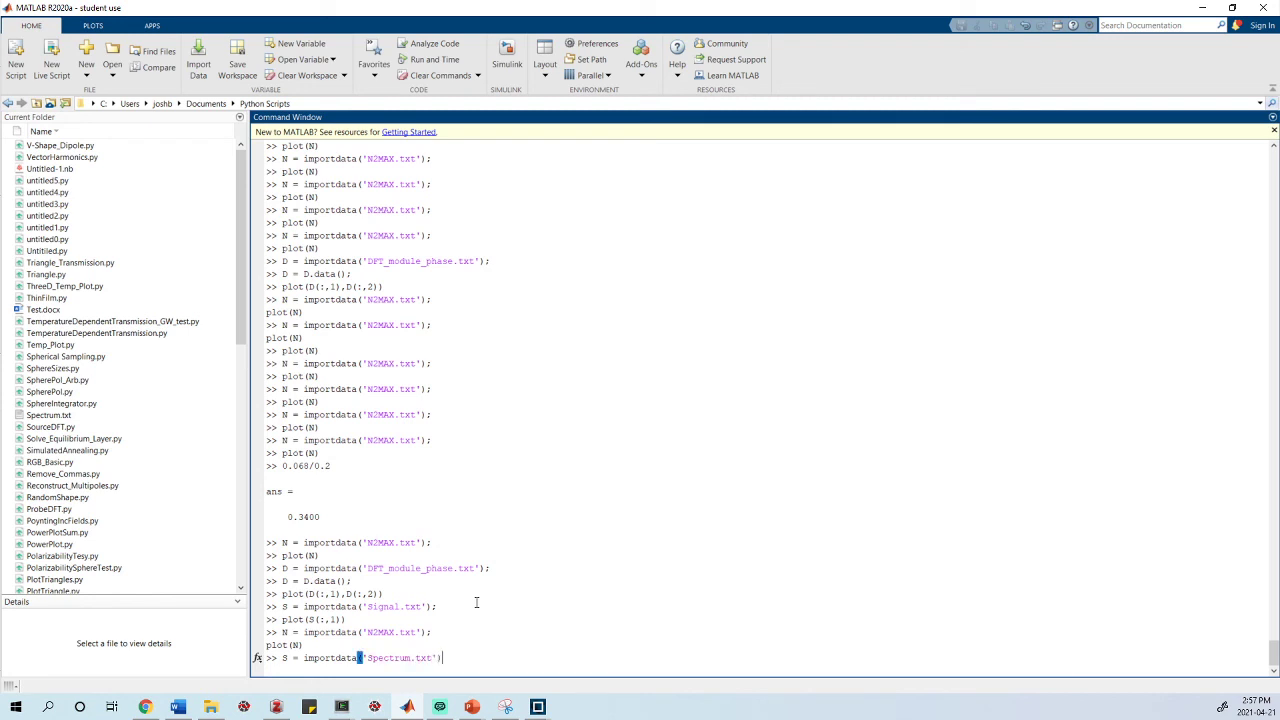
pyautogui.write(';')
pyautogui.press('Return')
pyautogui.write('S')
pyautogui.press('Return')
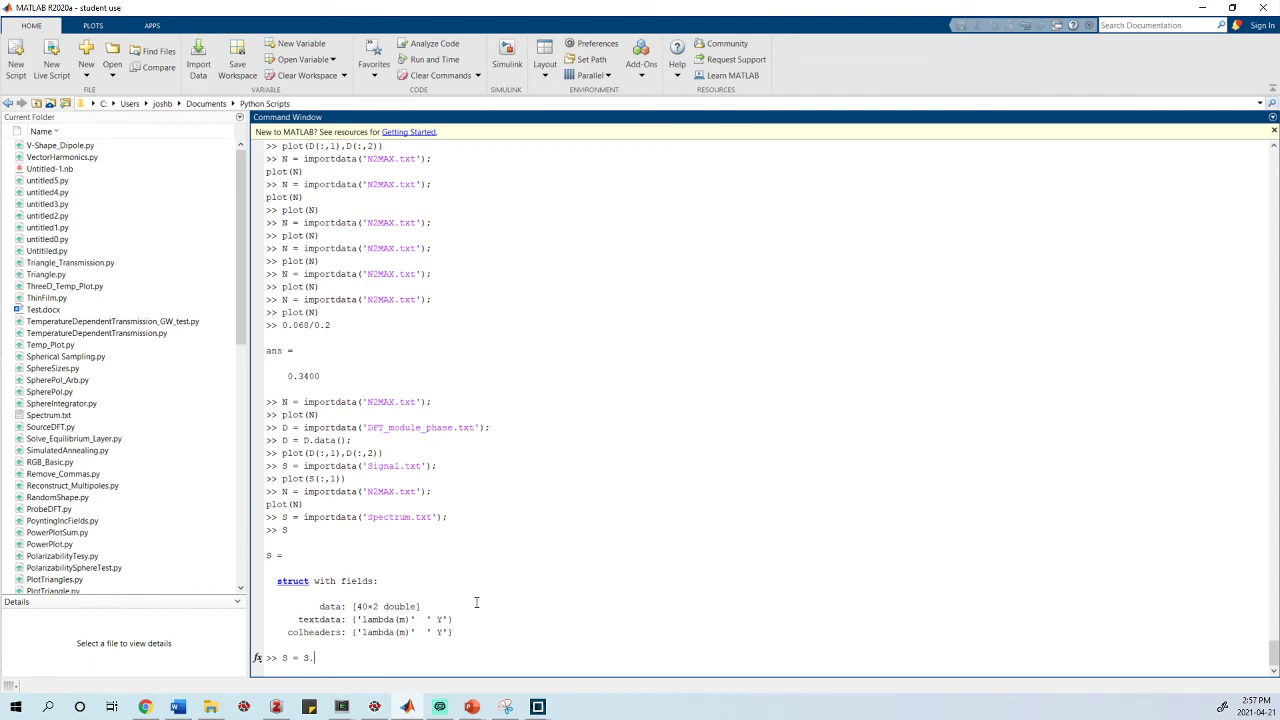
# Step: Extract the numbers with S = S.data();, plot them with plot(S(:,1),S(:,2)), and close the figure after viewing
pyautogui.write('S = S.data();')
pyautogui.press('Return')
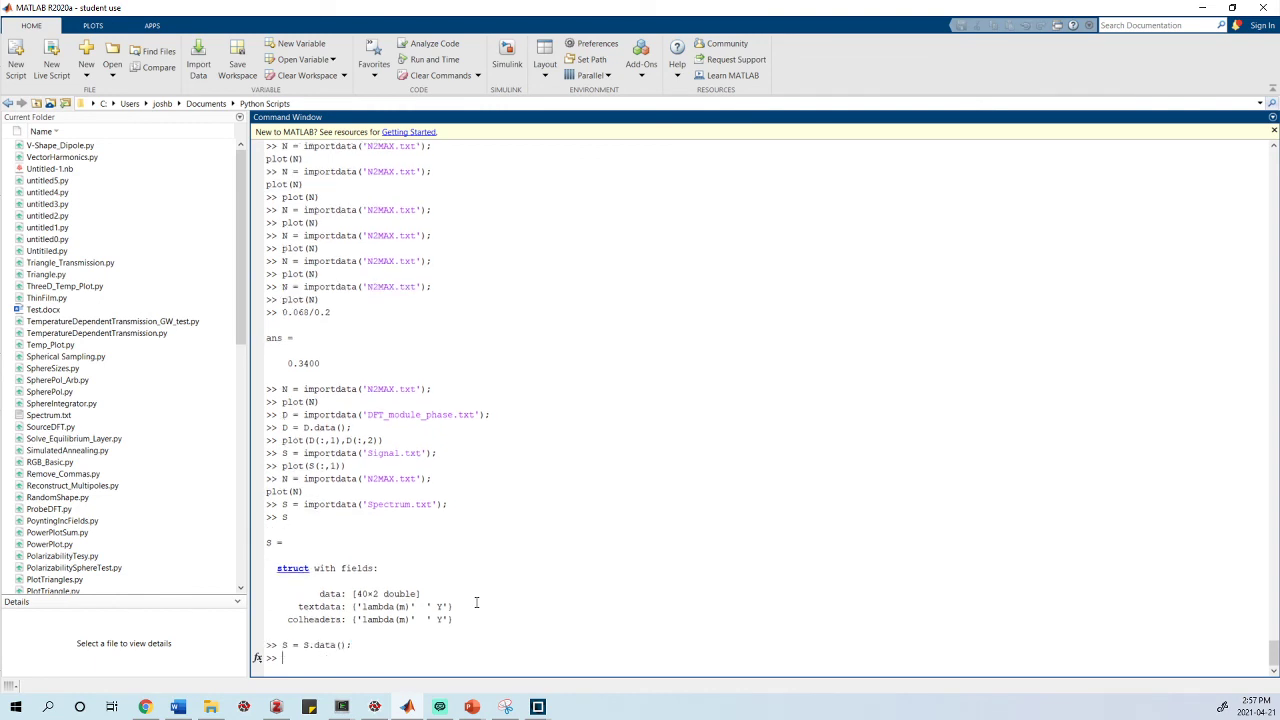
pyautogui.write('plot(S(:,1),S(:,2))')
pyautogui.press('Return')
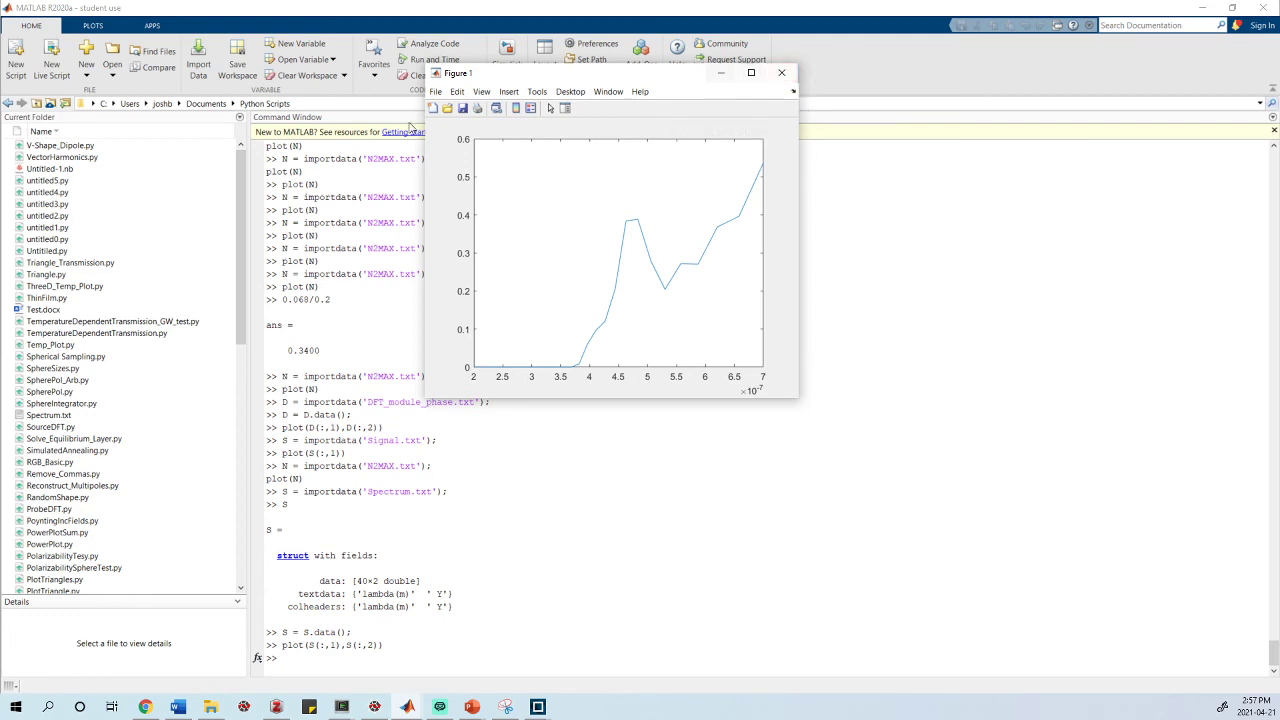
pyautogui.click(783, 74)
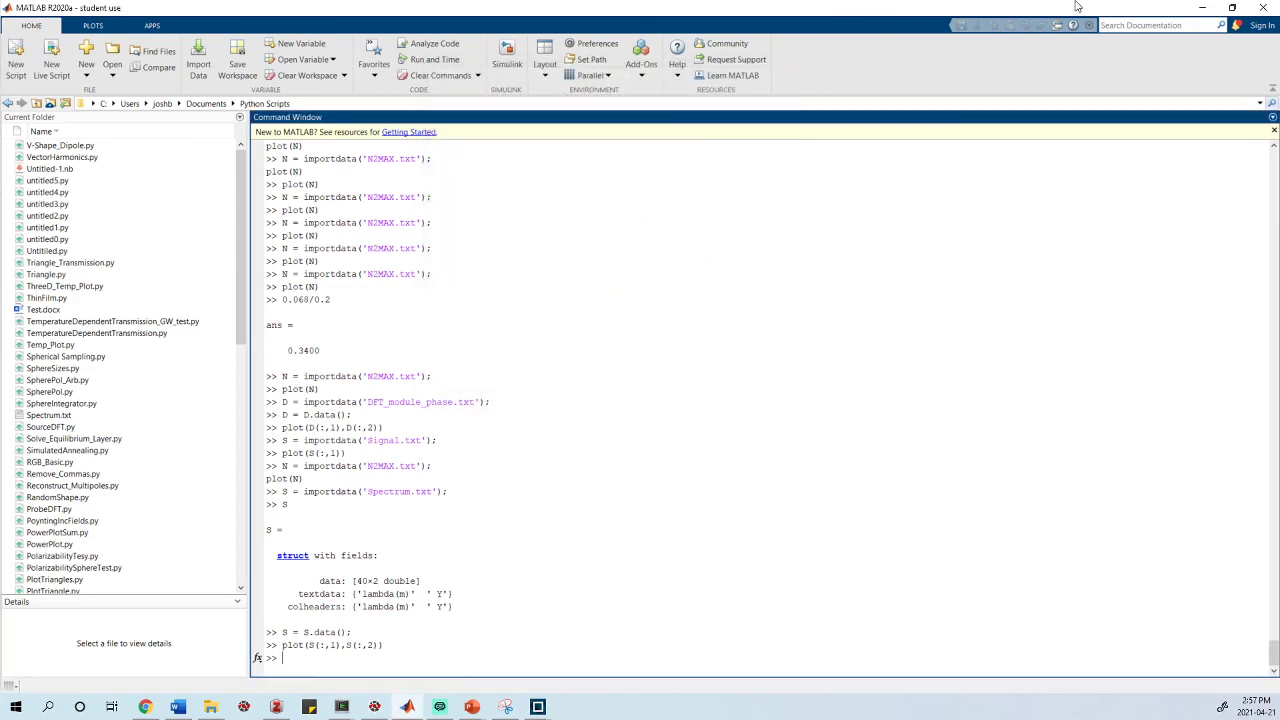
# Step: Minimize MATLAB and close the leftover Visualizer 1 window in Lumerical
pyautogui.click(1202, 7)
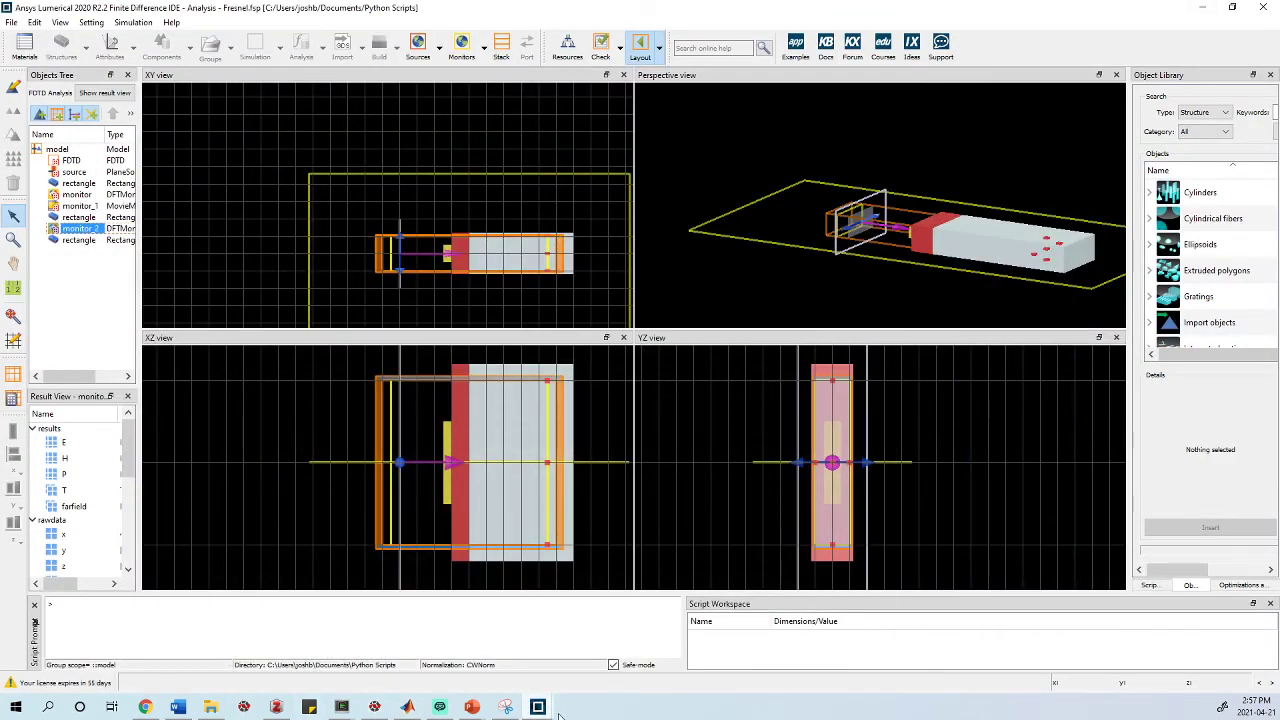
pyautogui.moveTo(540, 710)
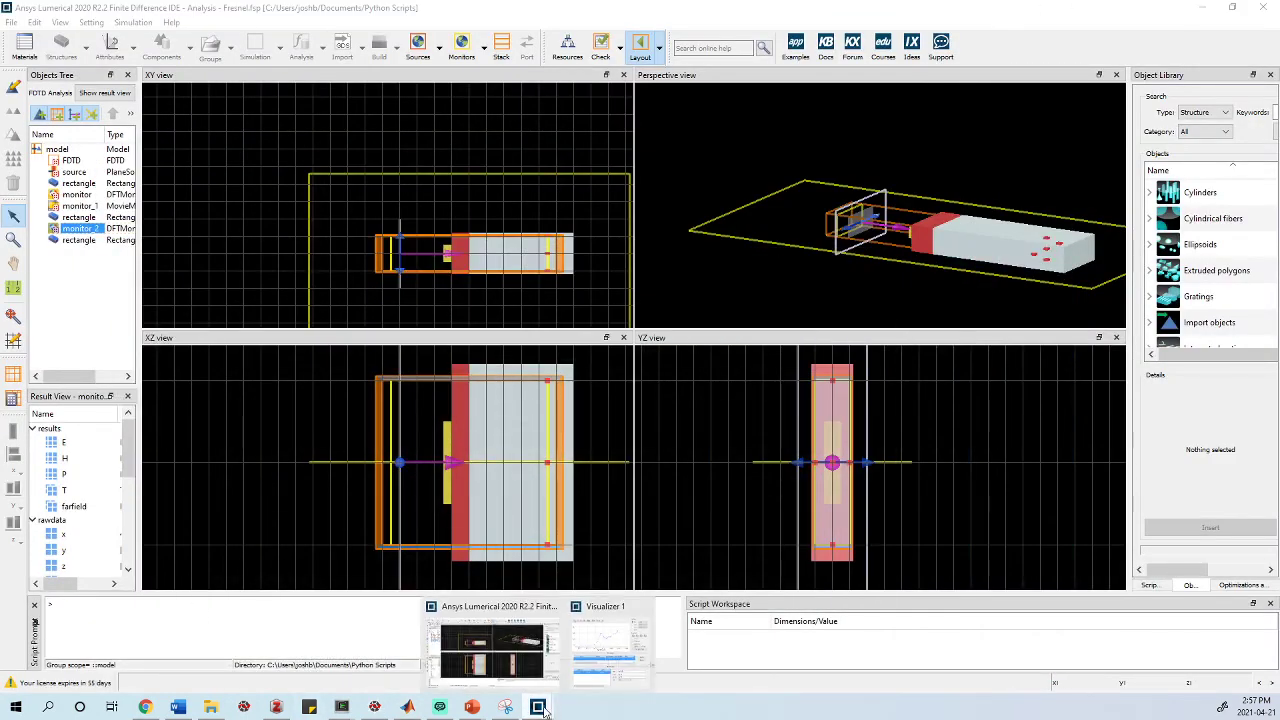
pyautogui.click(642, 605)
pyautogui.click(565, 630)
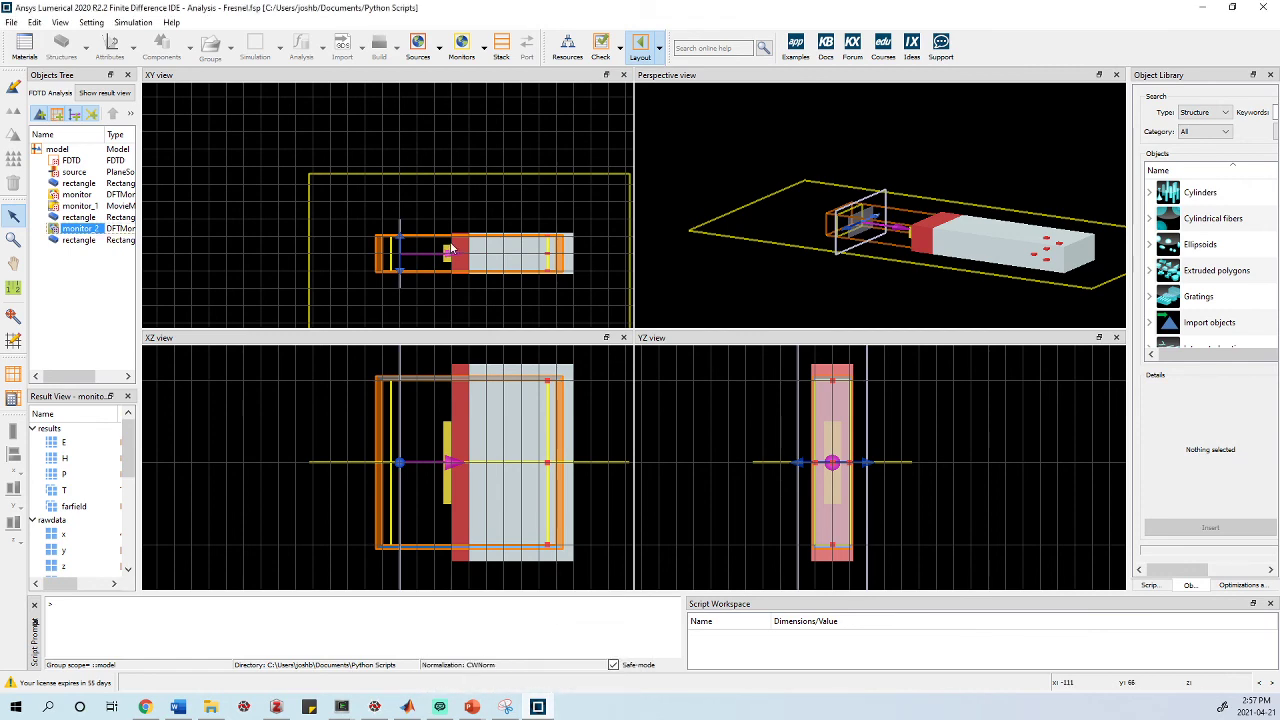
pyautogui.scroll(-3, 483, 286)
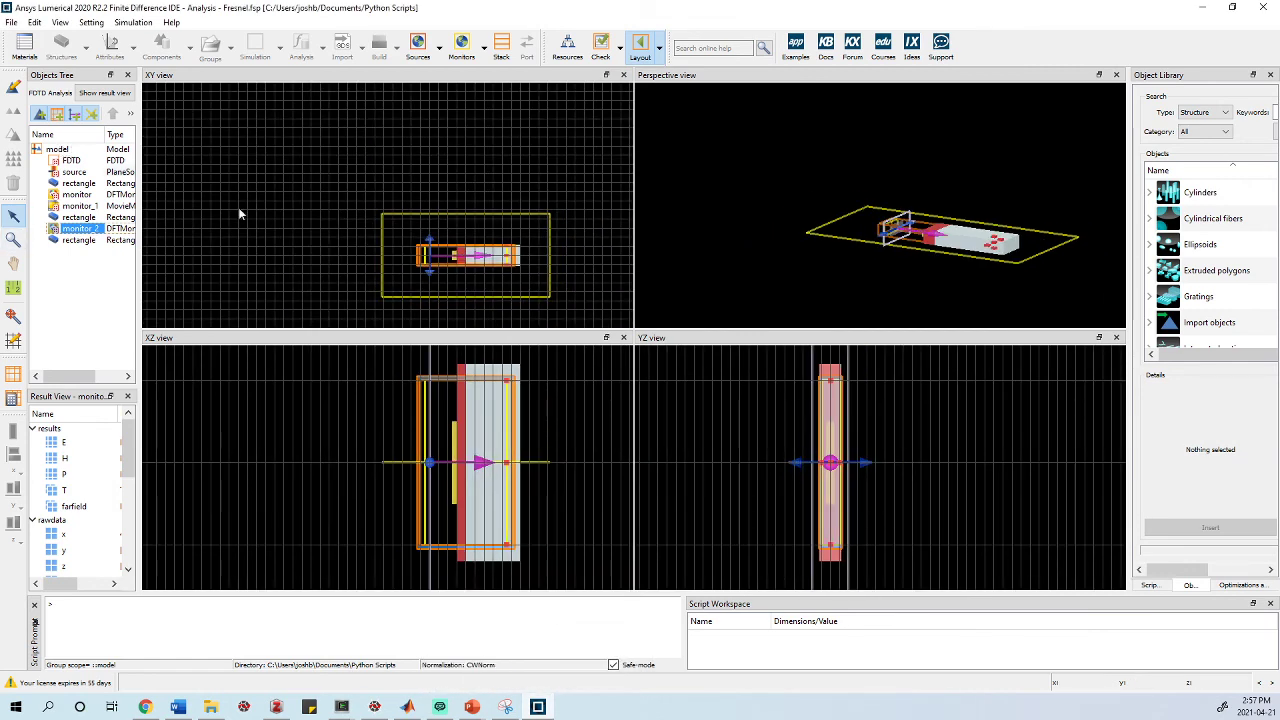
pyautogui.scroll(2, 509, 306)
pyautogui.scroll(3, 474, 286)
pyautogui.scroll(-2, 380, 237)
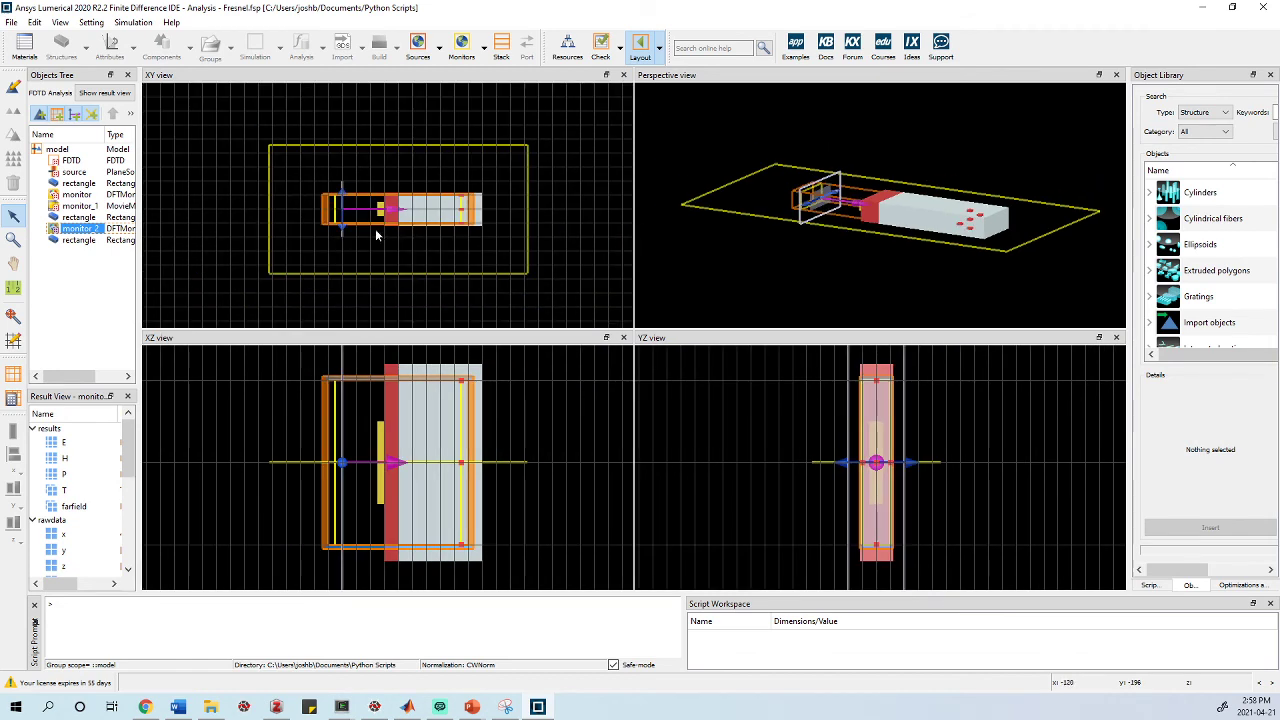
pyautogui.scroll(1, 366, 217)
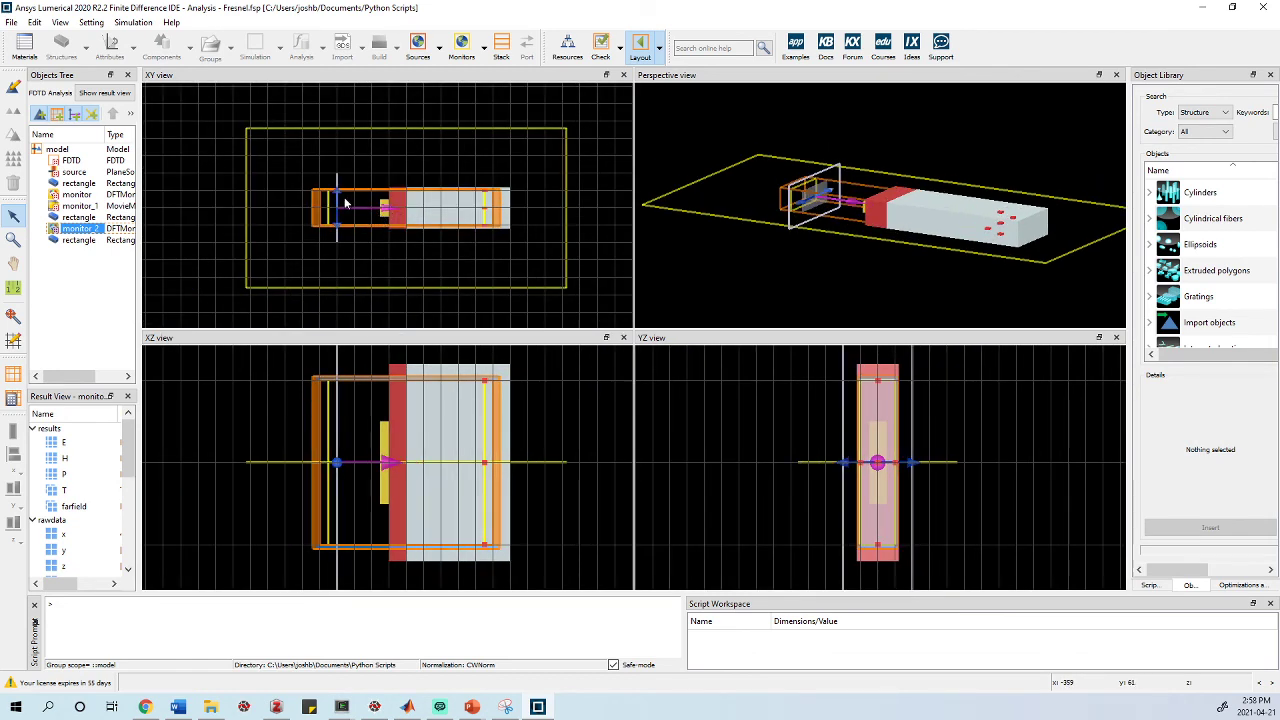
pyautogui.click(73, 174)
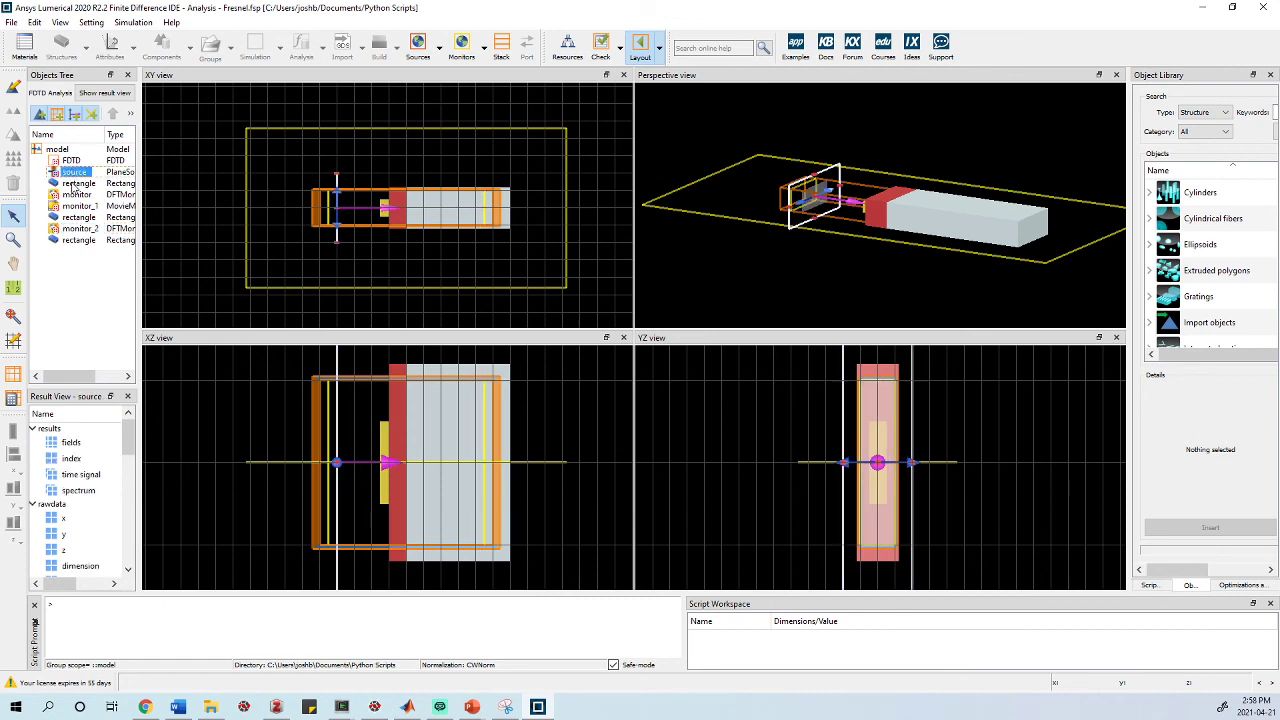
pyautogui.rightClick(86, 176)
pyautogui.moveTo(118, 214)
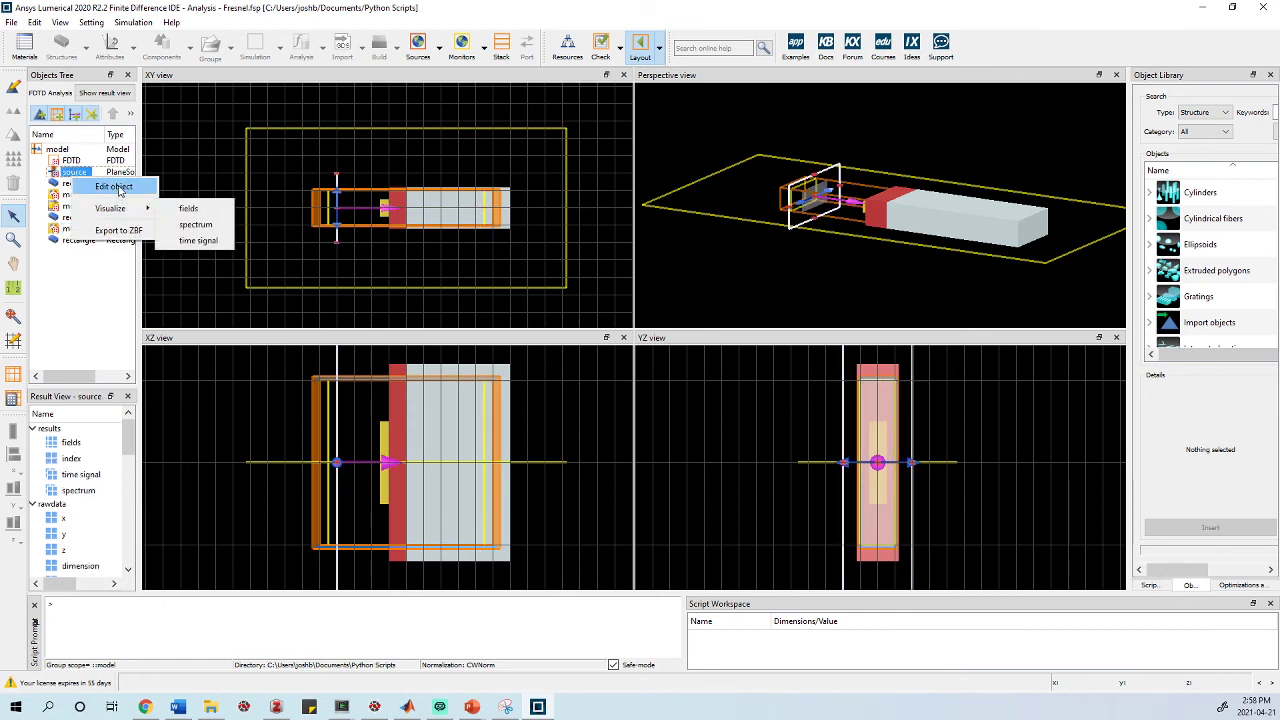
# Step: Check the FDTD region's geometry and mesh settings and close its editor, rejecting any changes
pyautogui.click(72, 160)
pyautogui.rightClick(88, 161)
pyautogui.click(110, 176)
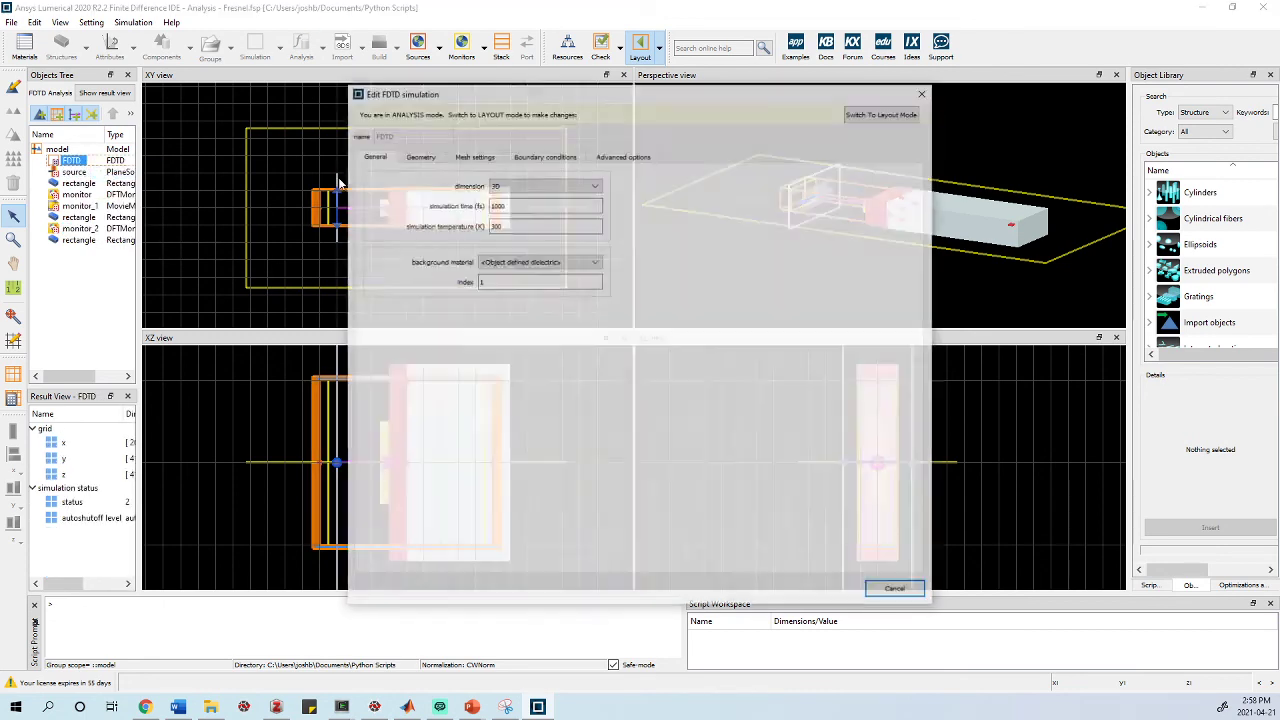
pyautogui.click(425, 158)
pyautogui.click(475, 157)
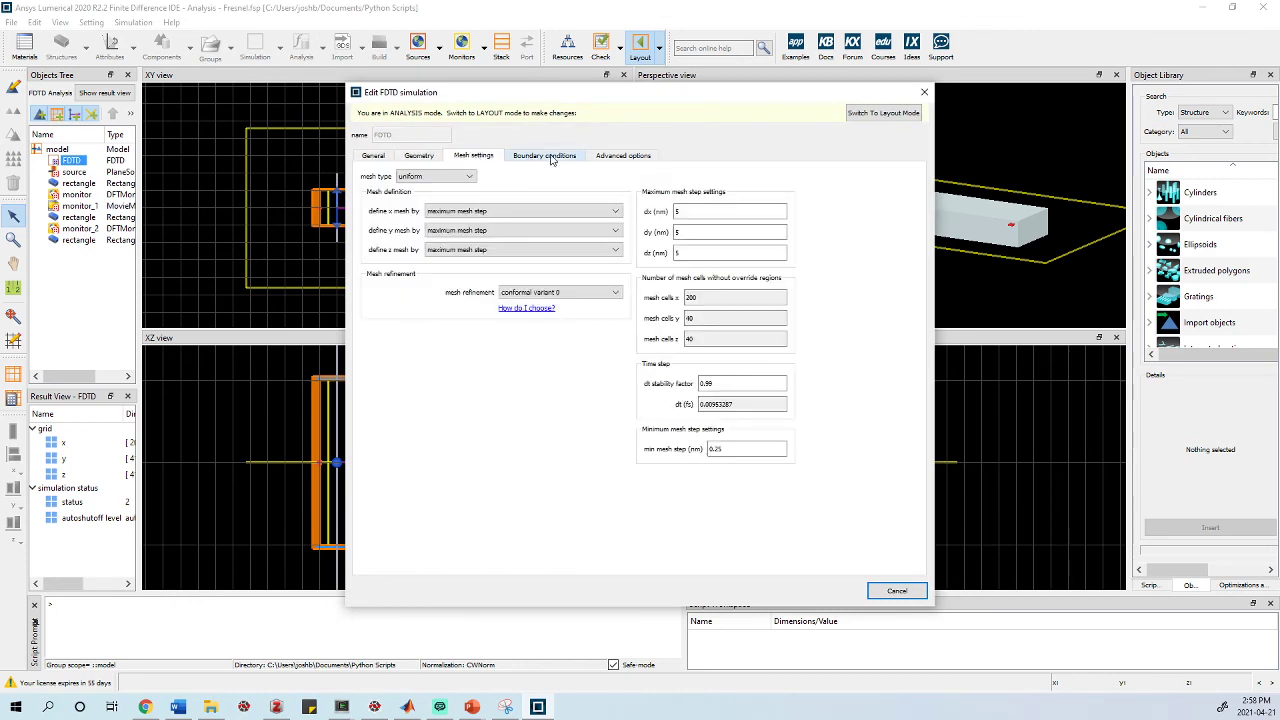
pyautogui.click(882, 113)
pyautogui.click(925, 92)
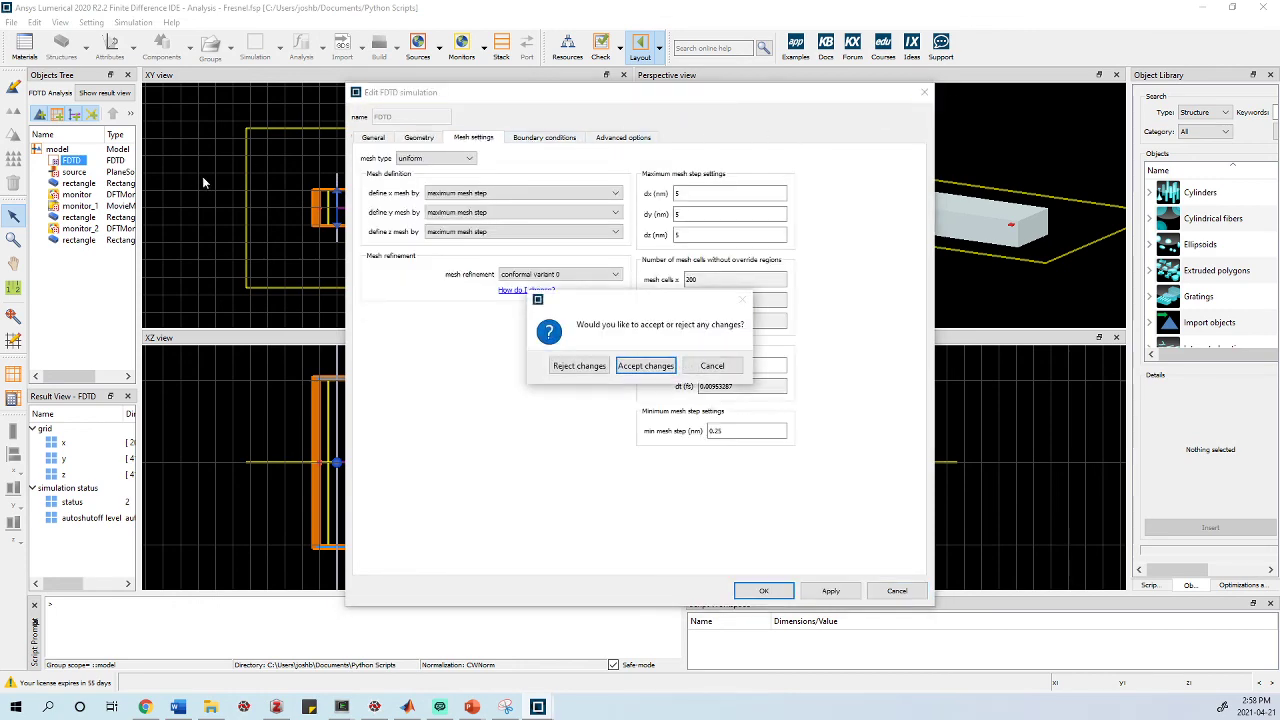
pyautogui.click(578, 366)
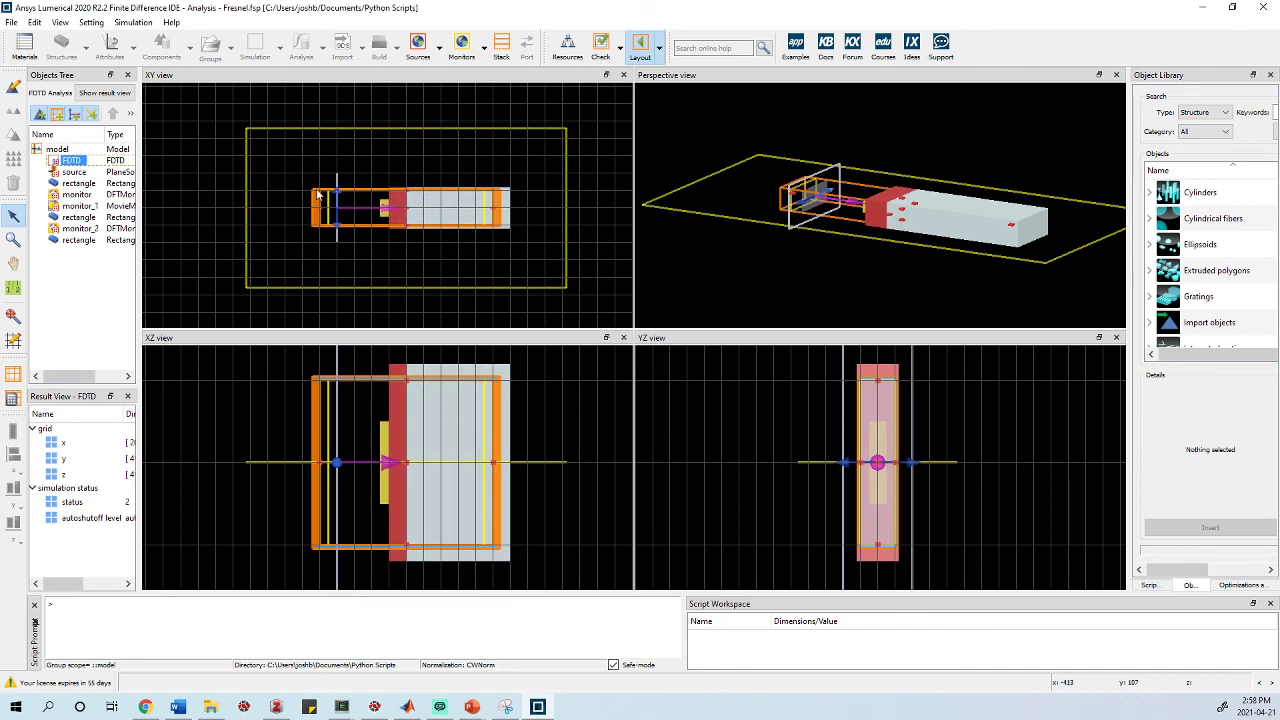
# Step: Open the FDTD region's settings for editing and switch the simulation from analysis to layout mode
pyautogui.scroll(1, 350, 232)
pyautogui.scroll(-2, 347, 238)
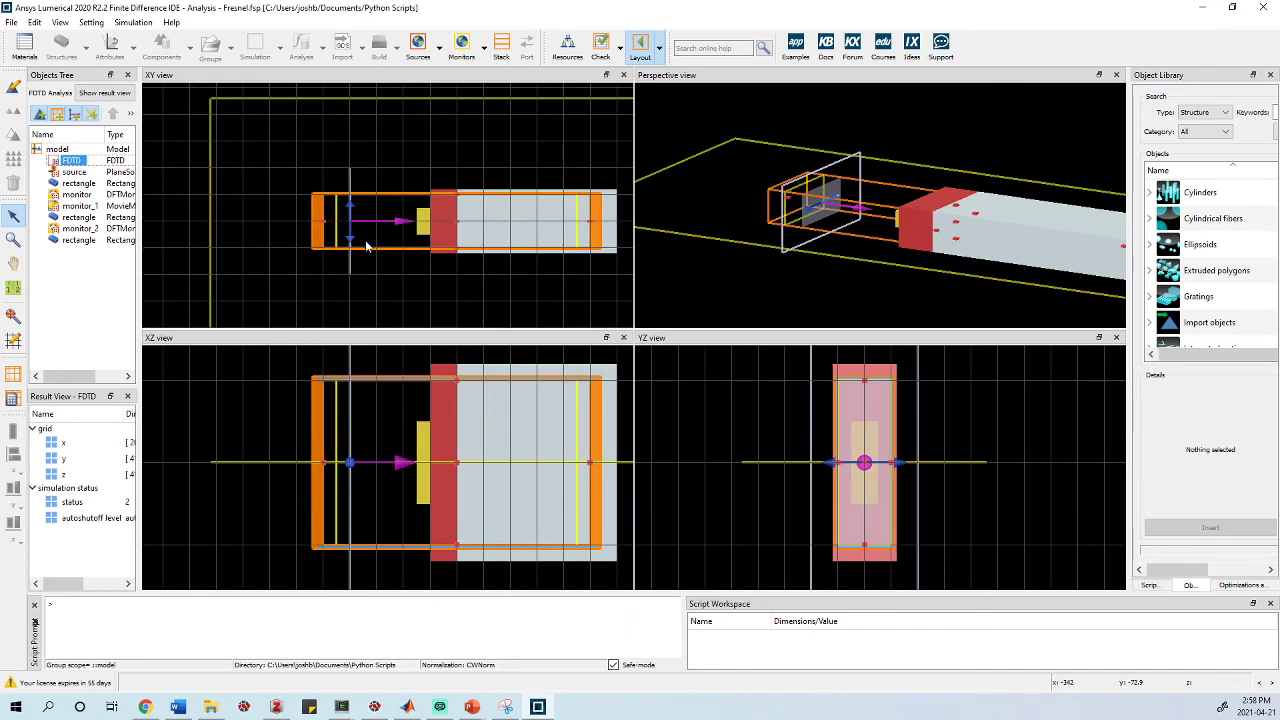
pyautogui.click(399, 208)
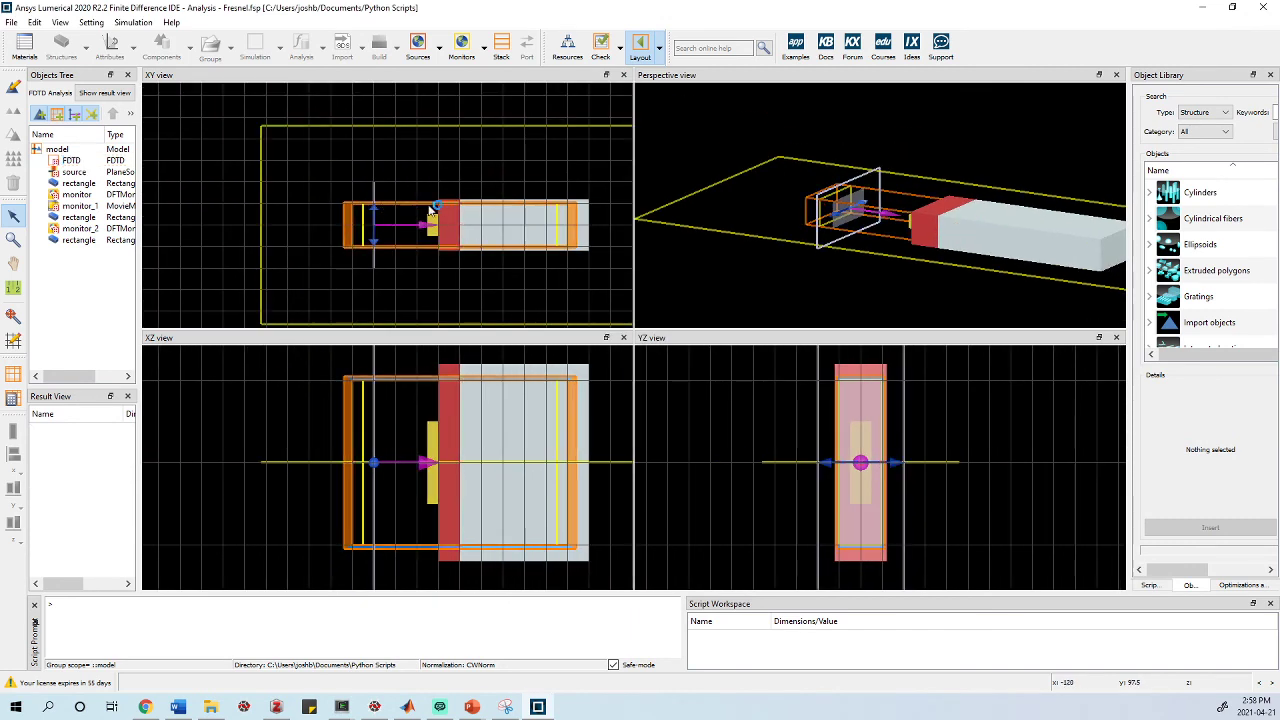
pyautogui.click(68, 161)
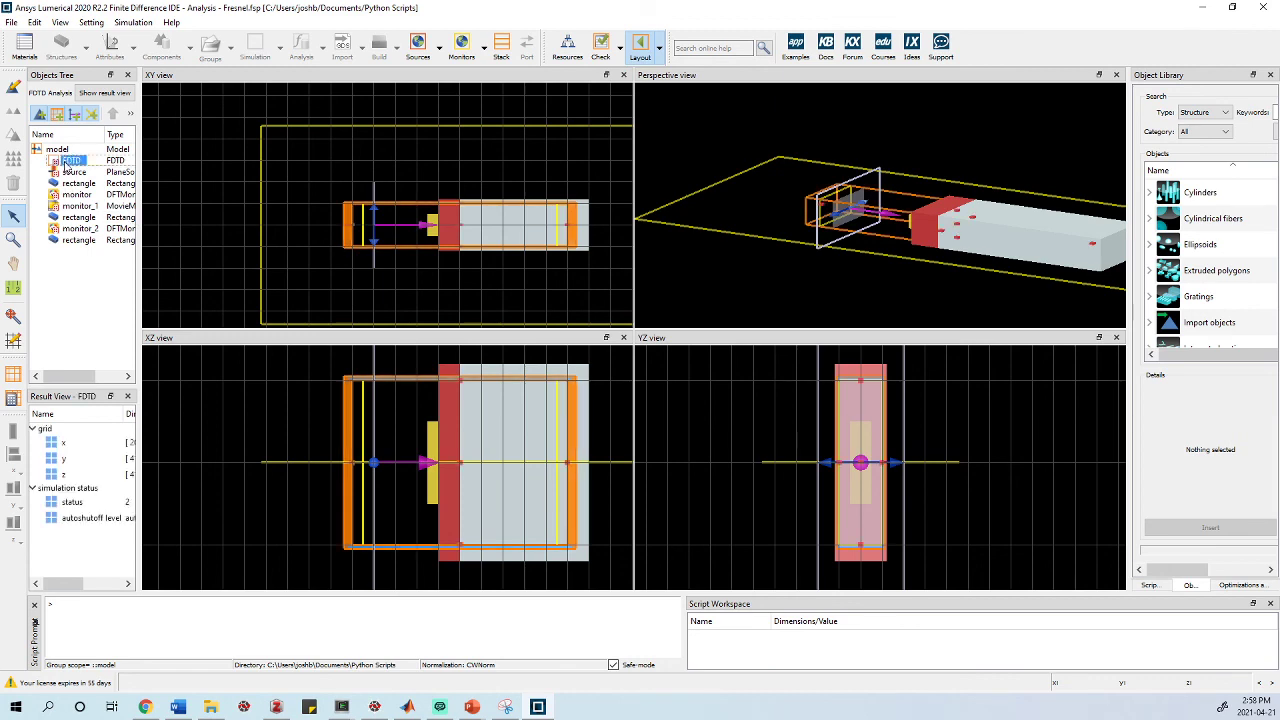
pyautogui.press('e')
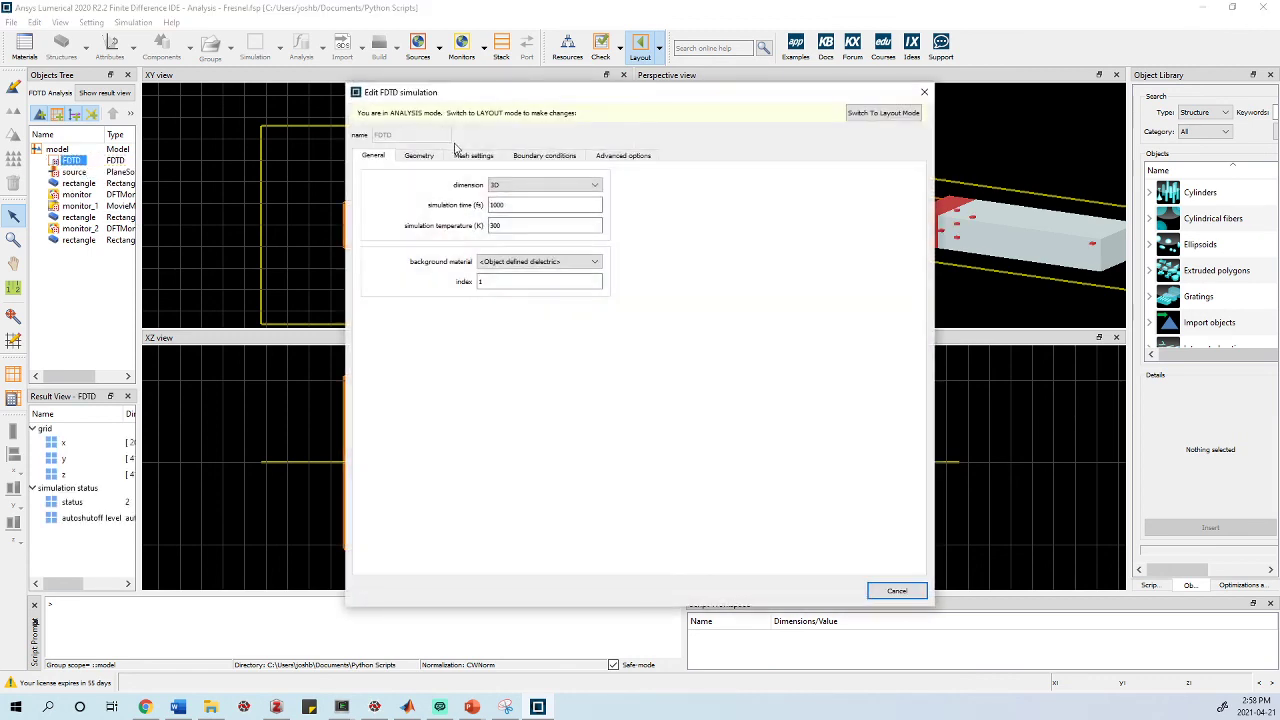
pyautogui.click(884, 113)
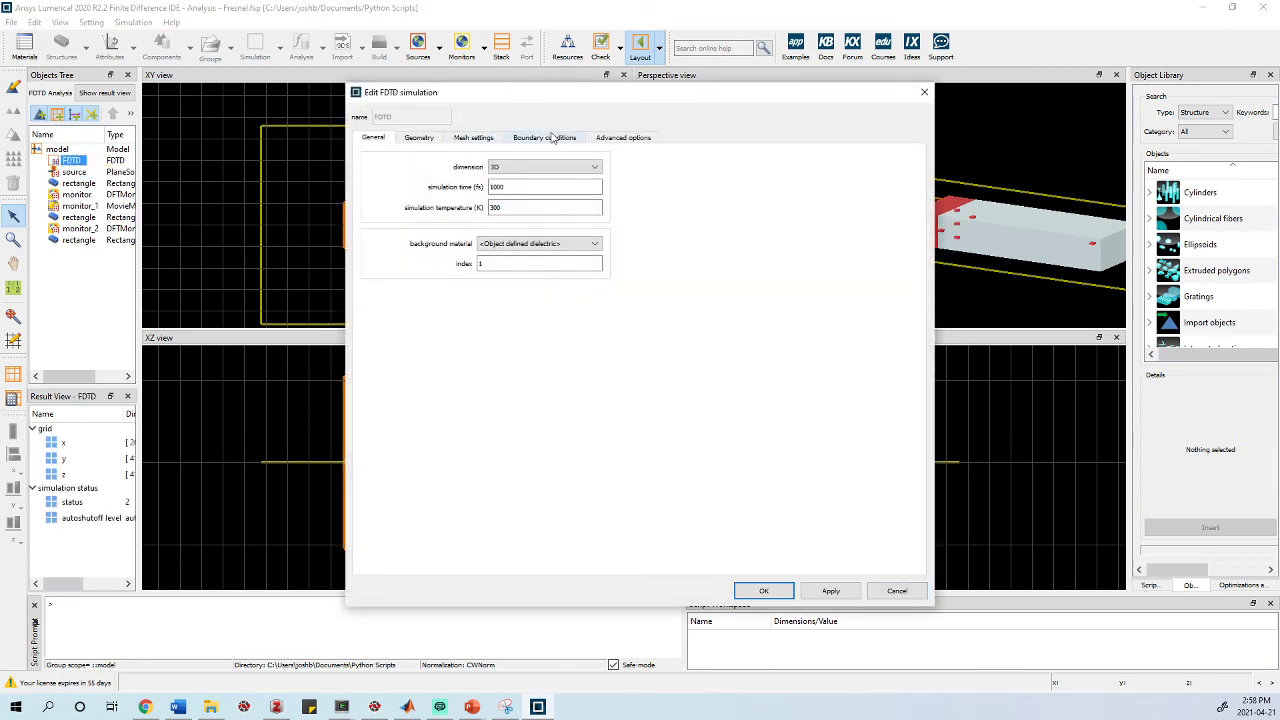
# Step: Set the FDTD region's y min and z min boundary conditions to Bloch and accept the changes
pyautogui.click(552, 138)
pyautogui.click(444, 204)
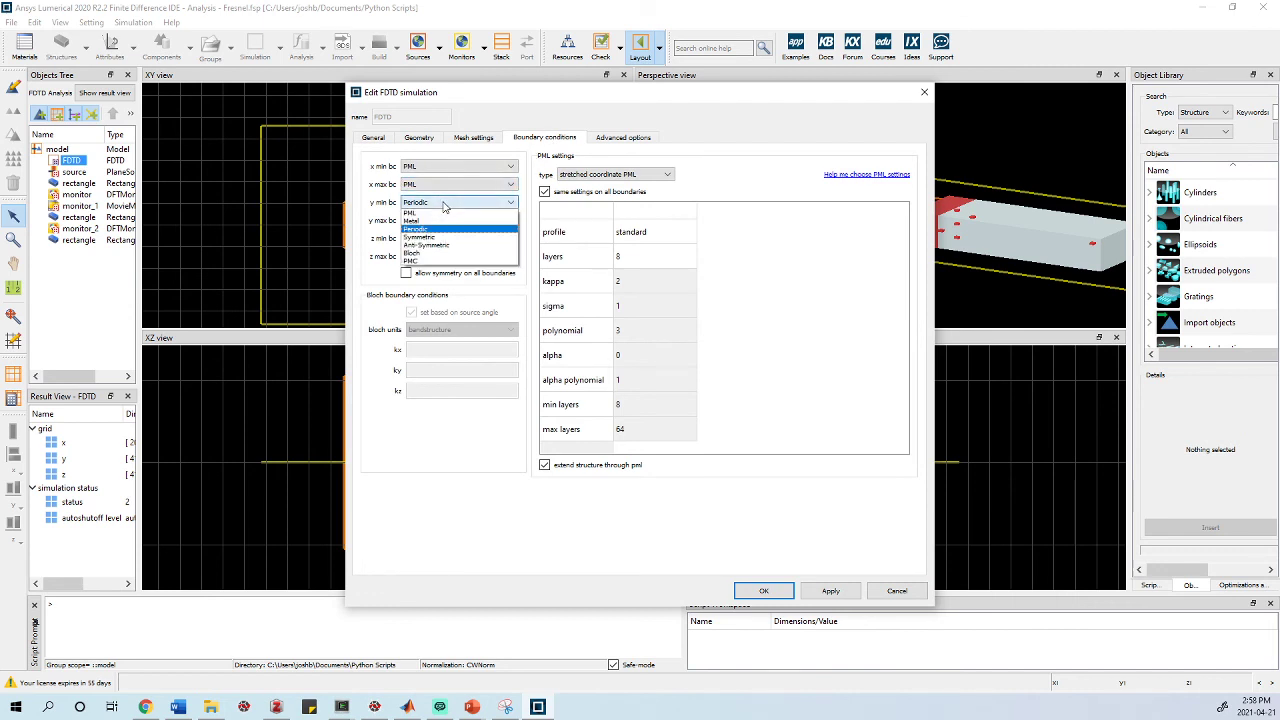
pyautogui.click(428, 254)
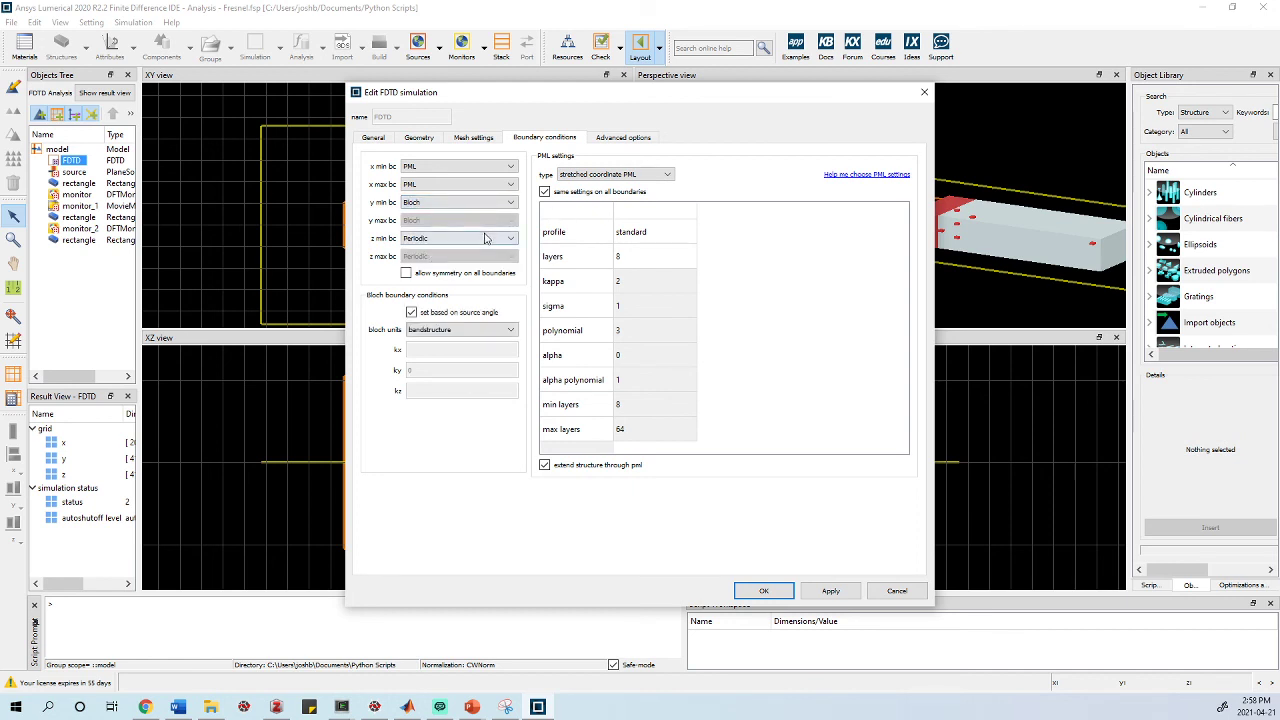
pyautogui.click(449, 239)
pyautogui.click(442, 290)
pyautogui.click(763, 591)
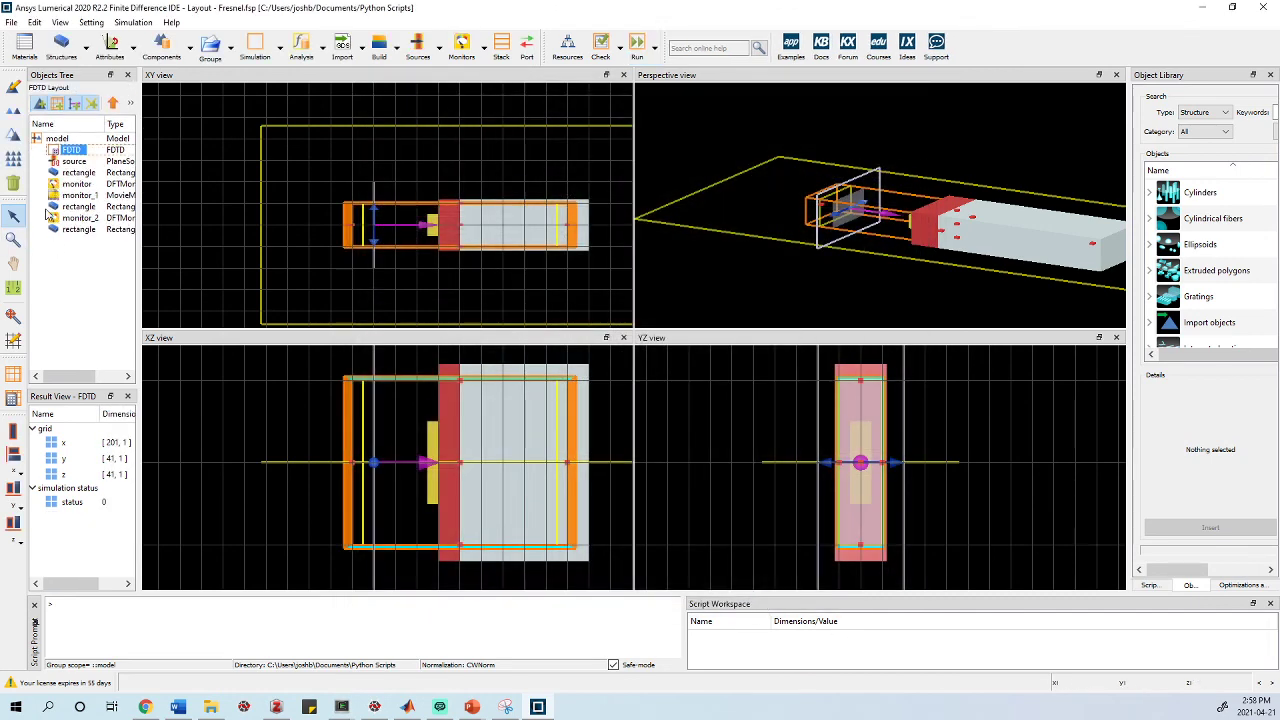
# Step: Edit the plane wave source to use an angle theta of 30 degrees and accept the change
pyautogui.click(70, 161)
pyautogui.rightClick(62, 162)
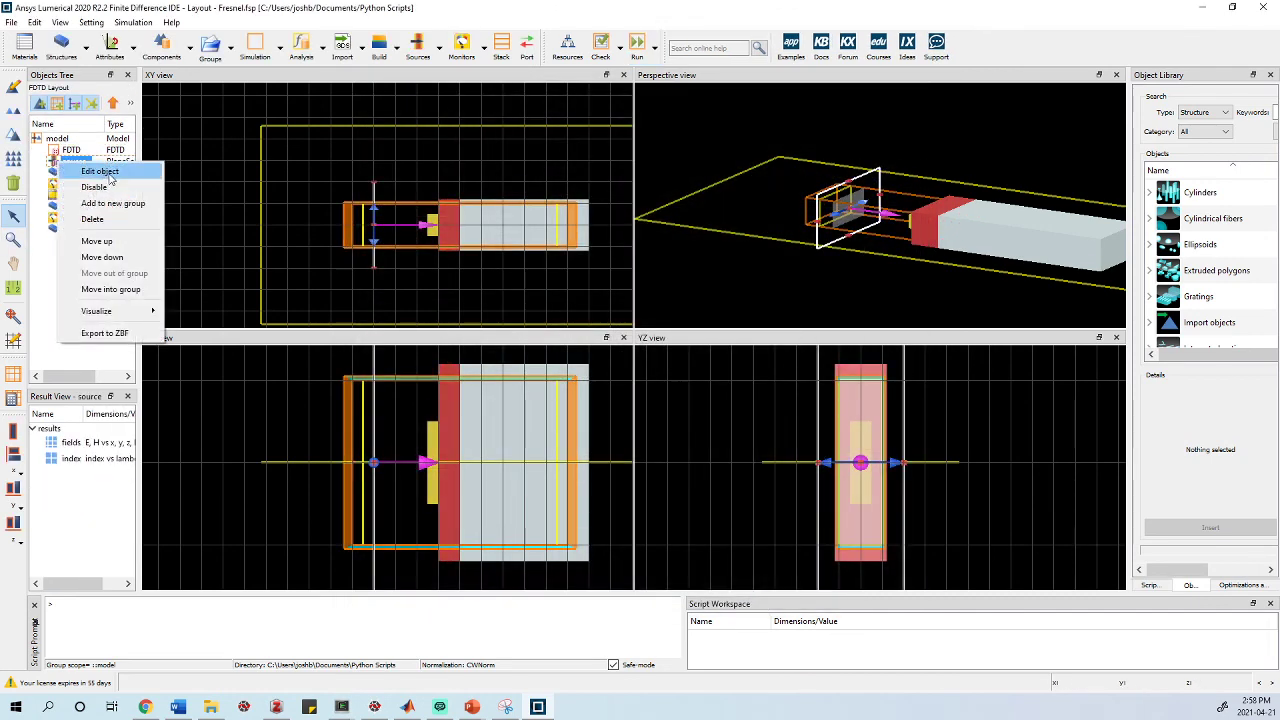
pyautogui.click(104, 172)
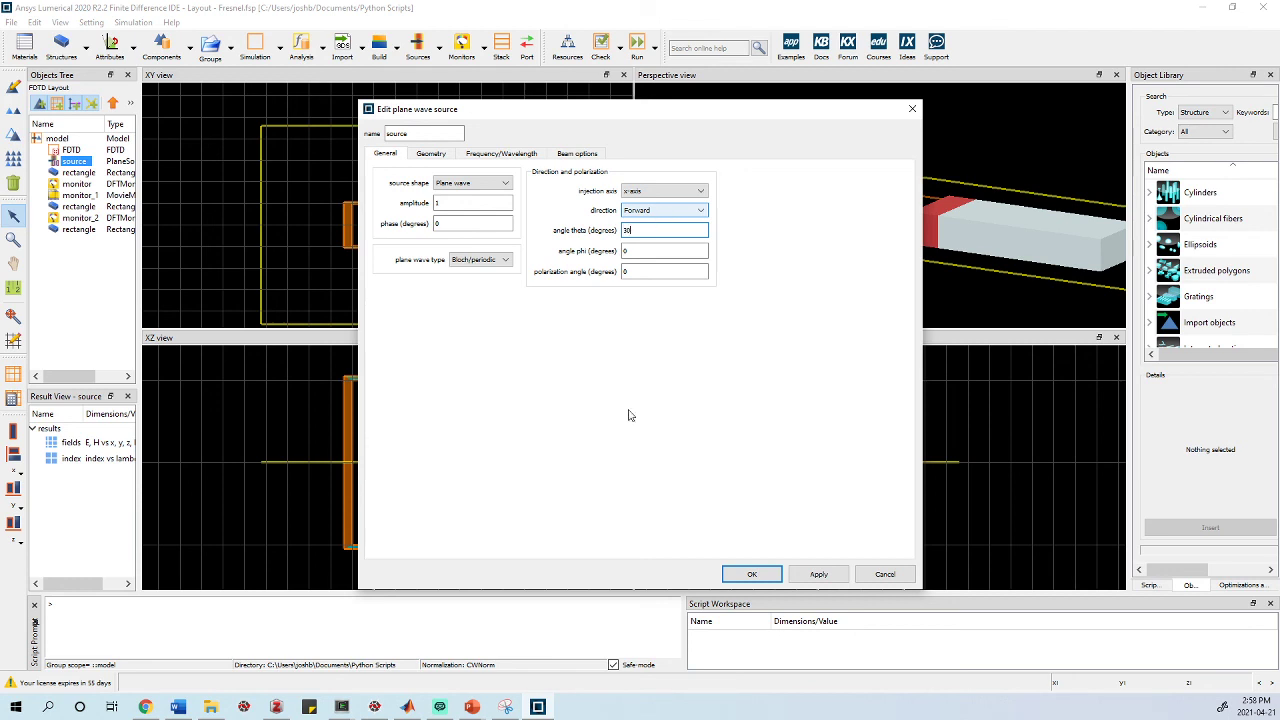
pyautogui.click(818, 574)
pyautogui.click(752, 574)
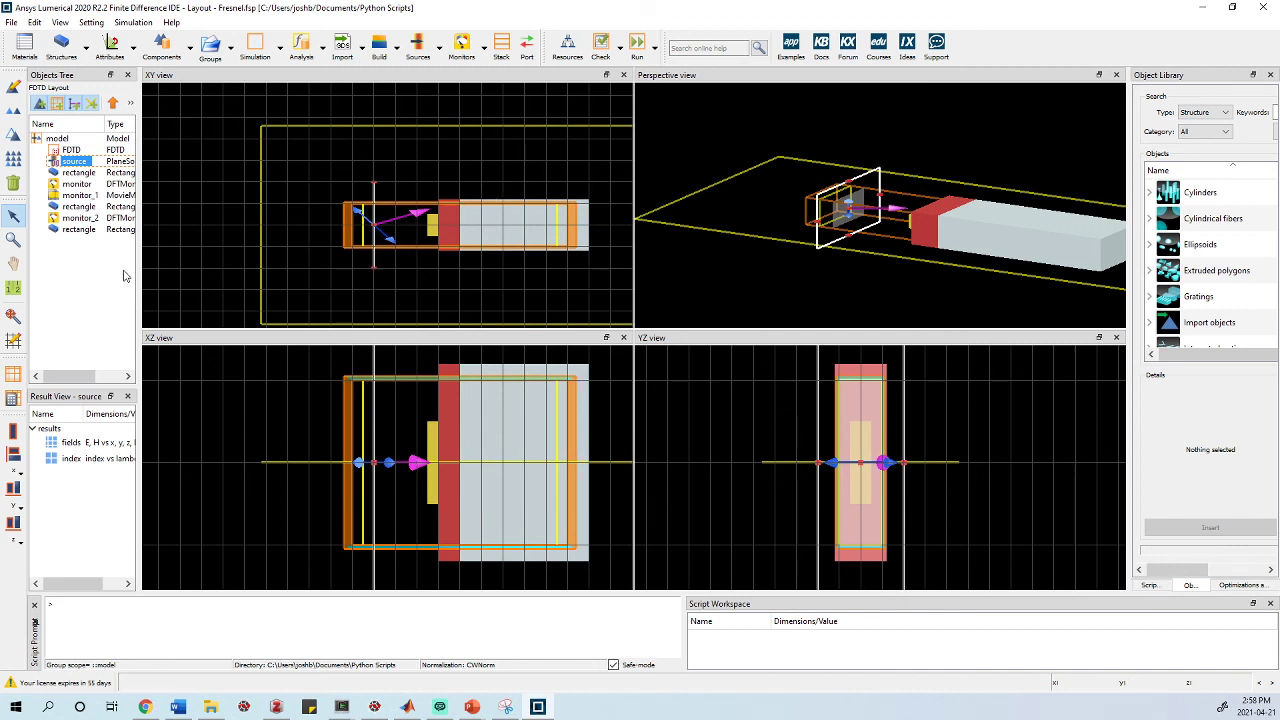
pyautogui.rightClick(72, 160)
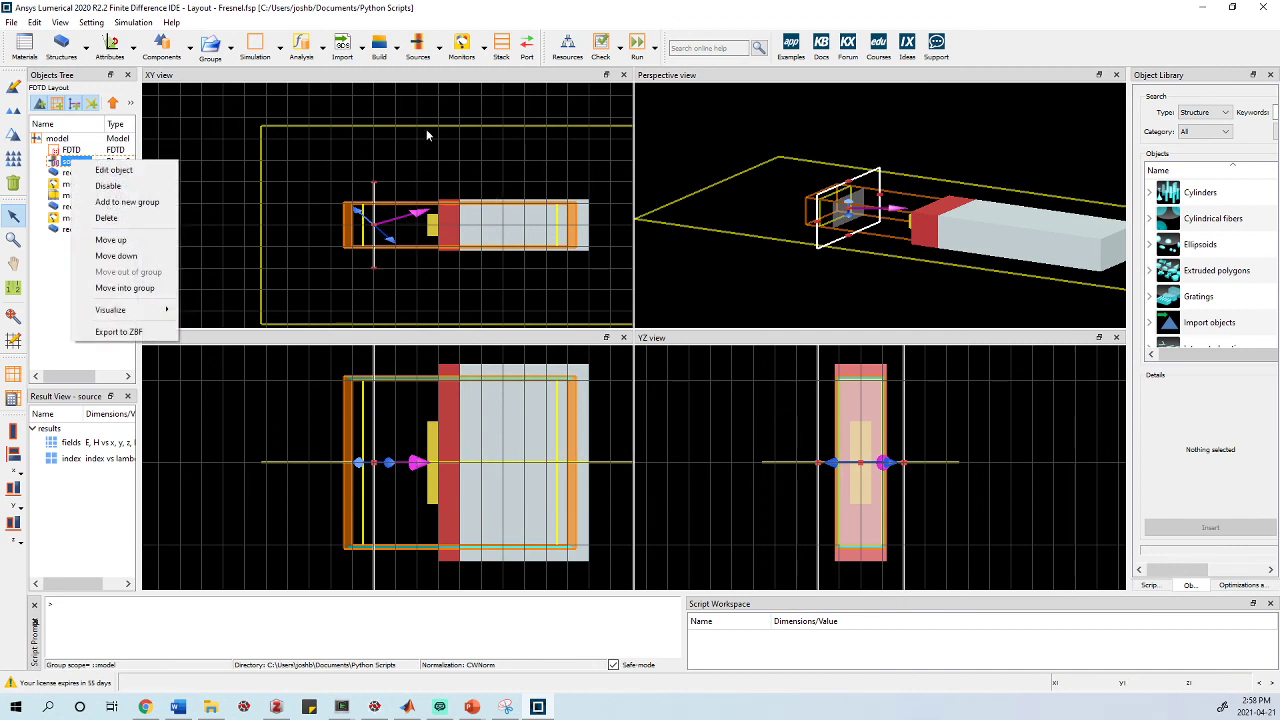
pyautogui.click(201, 158)
pyautogui.scroll(-3, 400, 248)
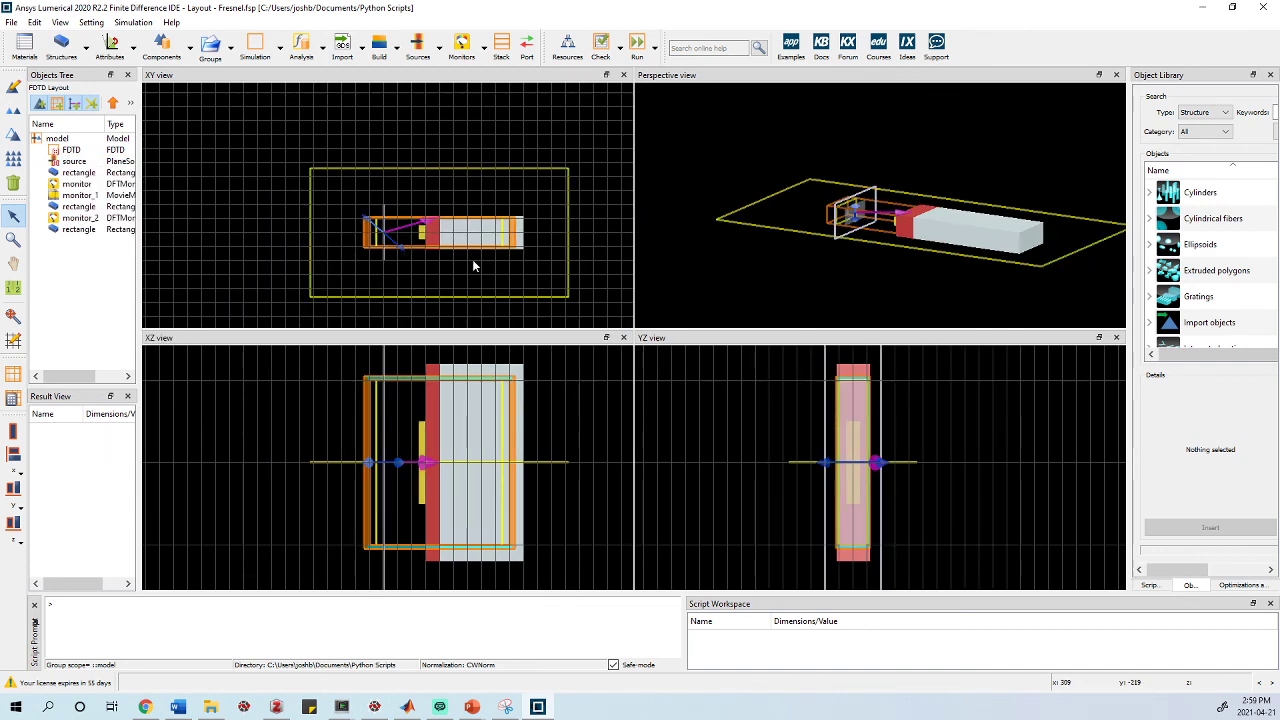
pyautogui.scroll(2, 462, 237)
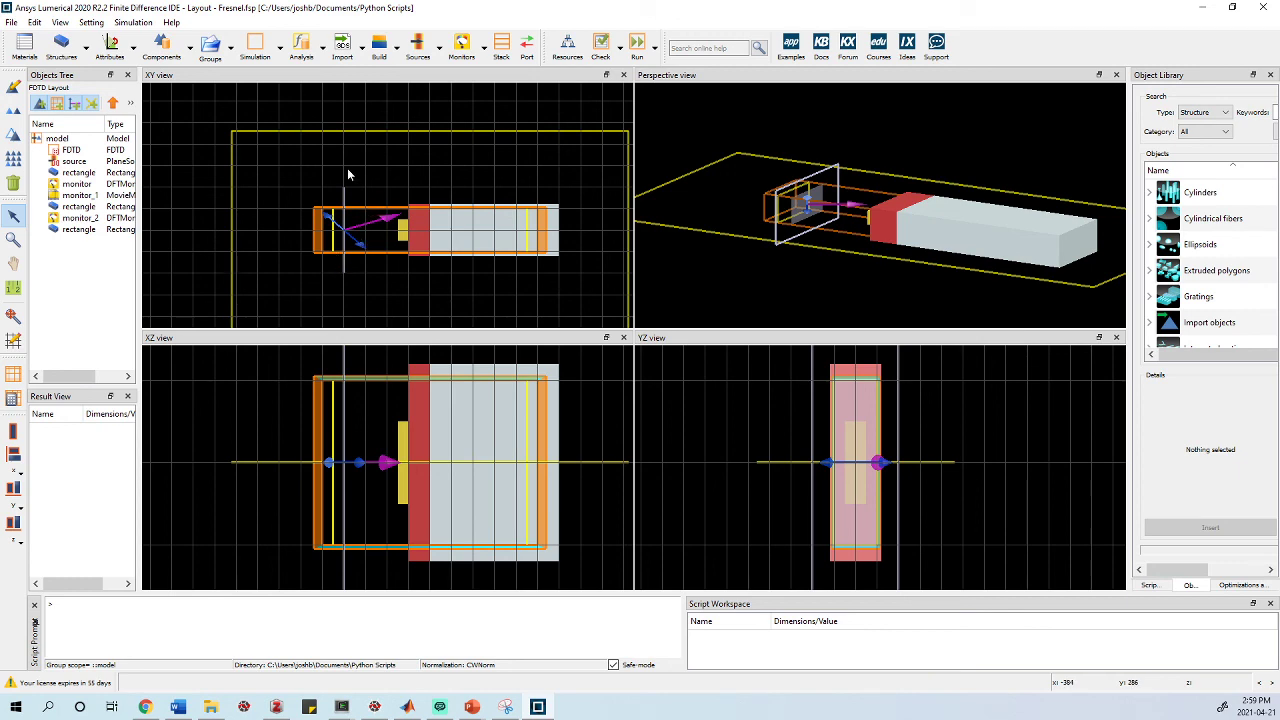
# Step: Switch to Chrome, search "Bloch Boundary Conditions lumerica;" in a new tab and open the Lumerical article on Bloch boundary conditions in FDTD and MODE
pyautogui.click(145, 706)
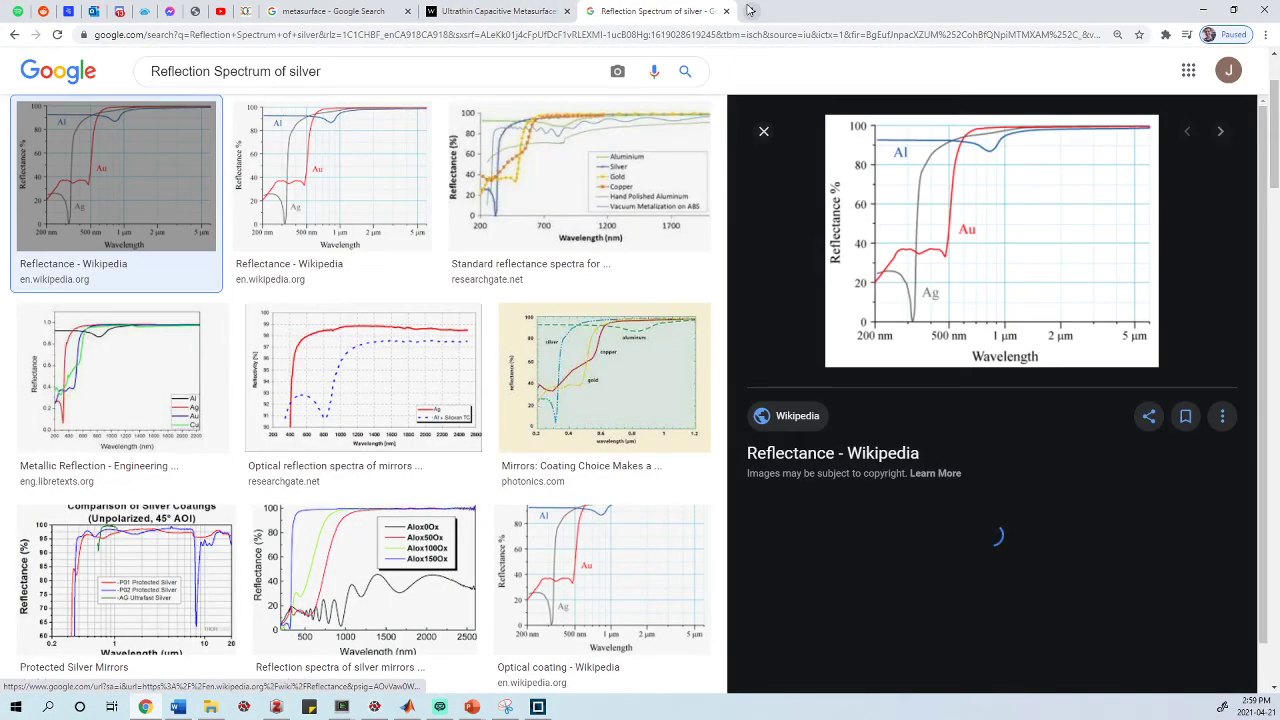
pyautogui.click(751, 11)
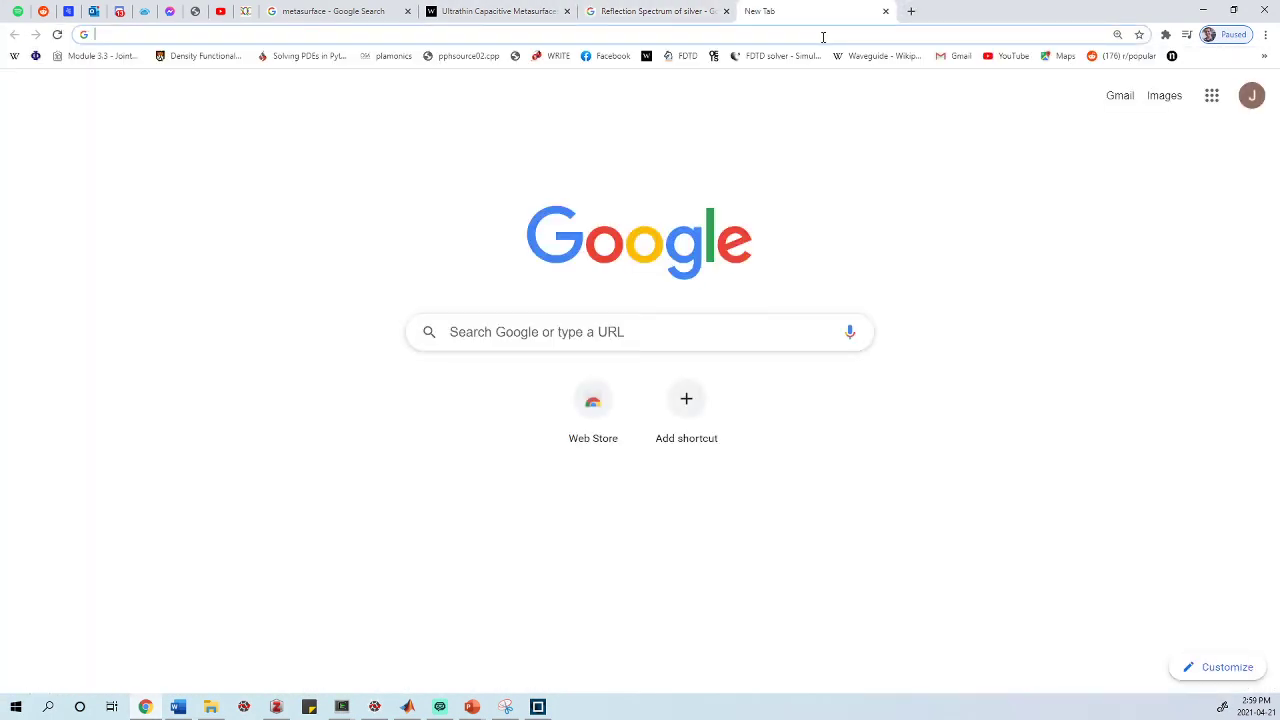
pyautogui.write('Bloch Bou')
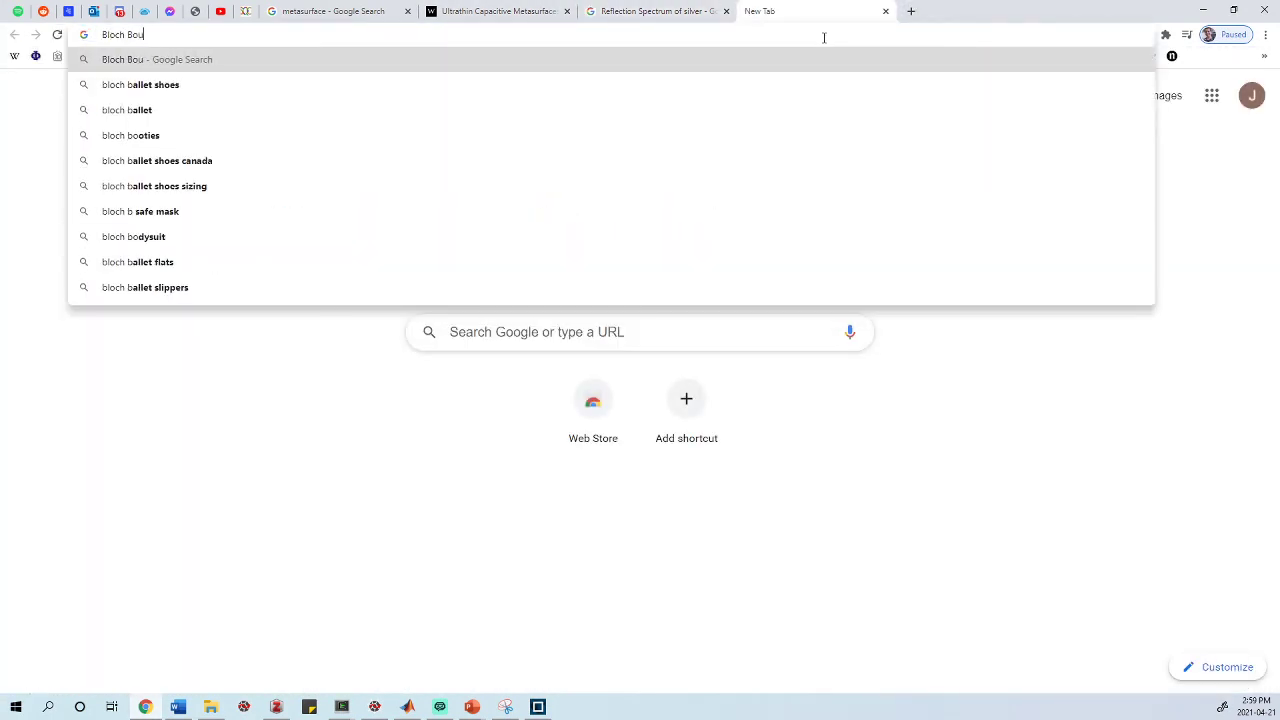
pyautogui.write('ndary Condi')
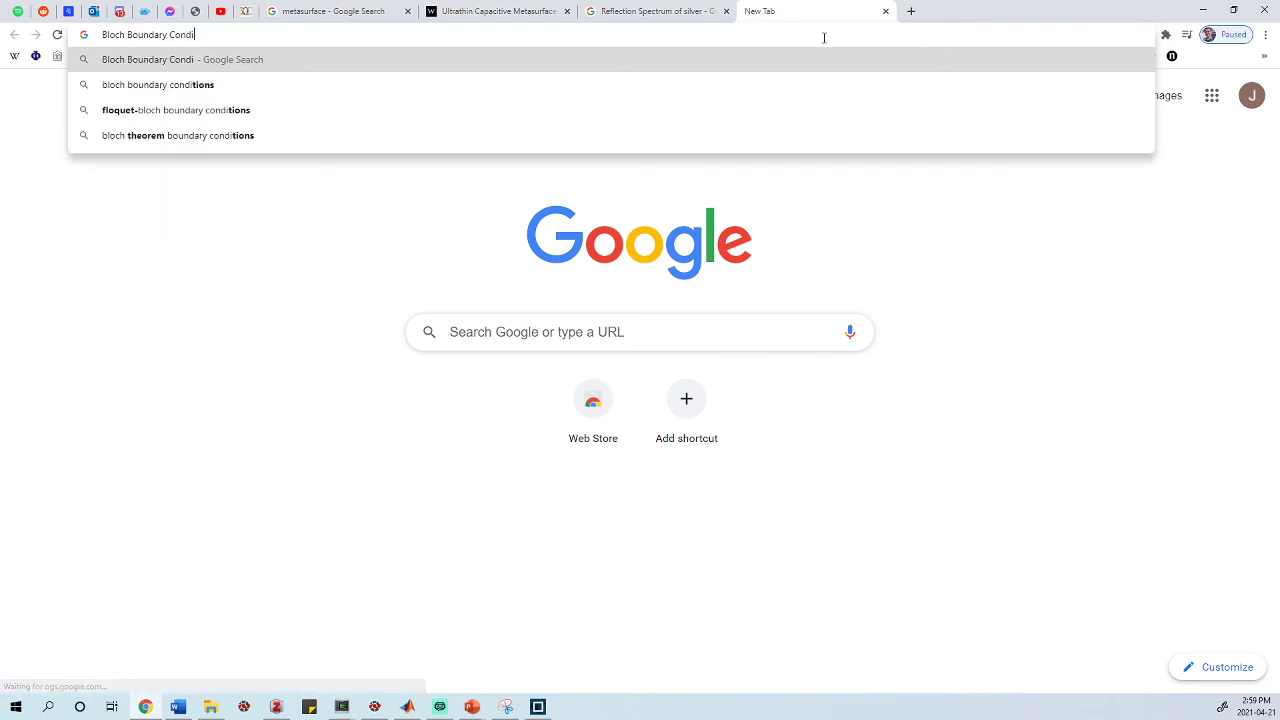
pyautogui.write('tions lu')
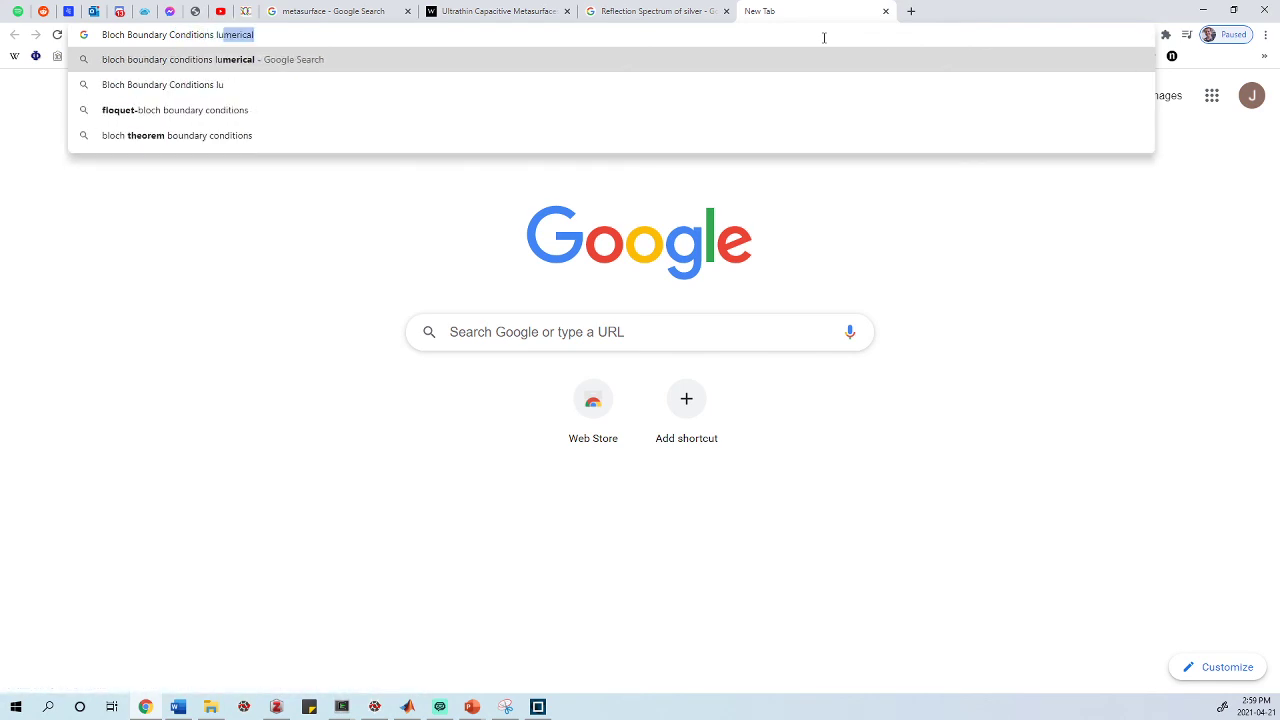
pyautogui.write('merica;')
pyautogui.press('Return')
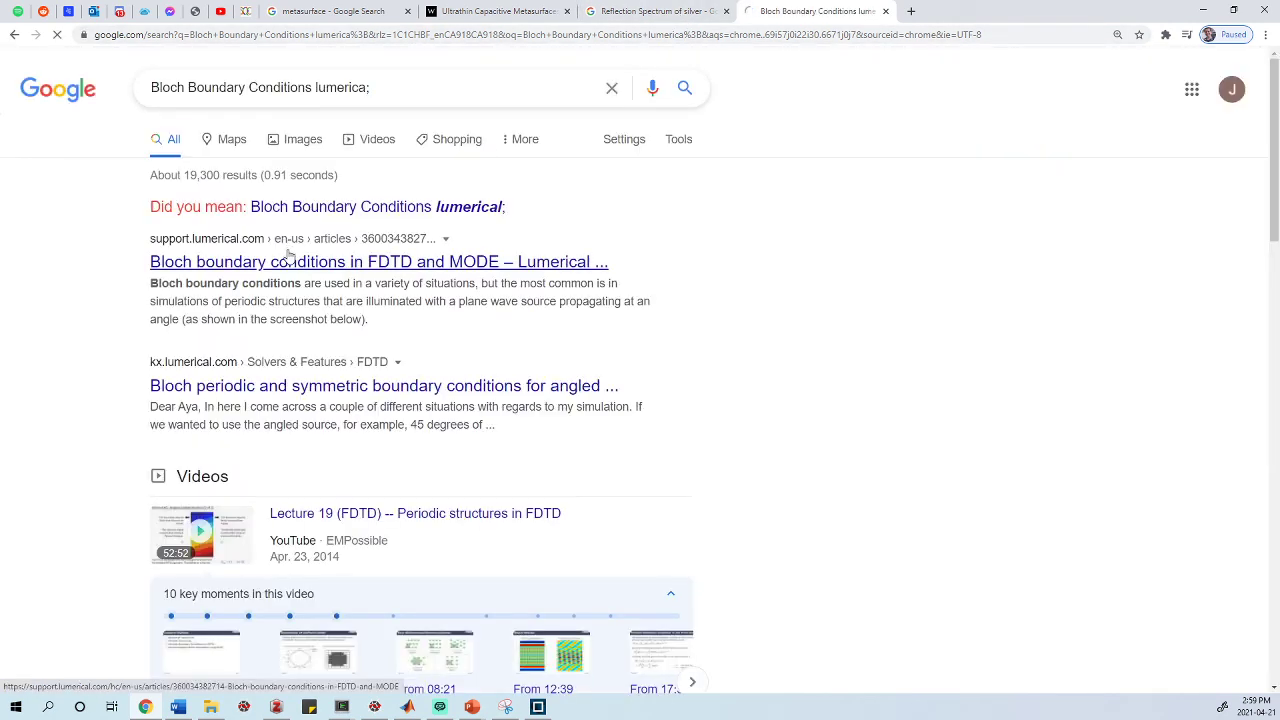
pyautogui.click(288, 258)
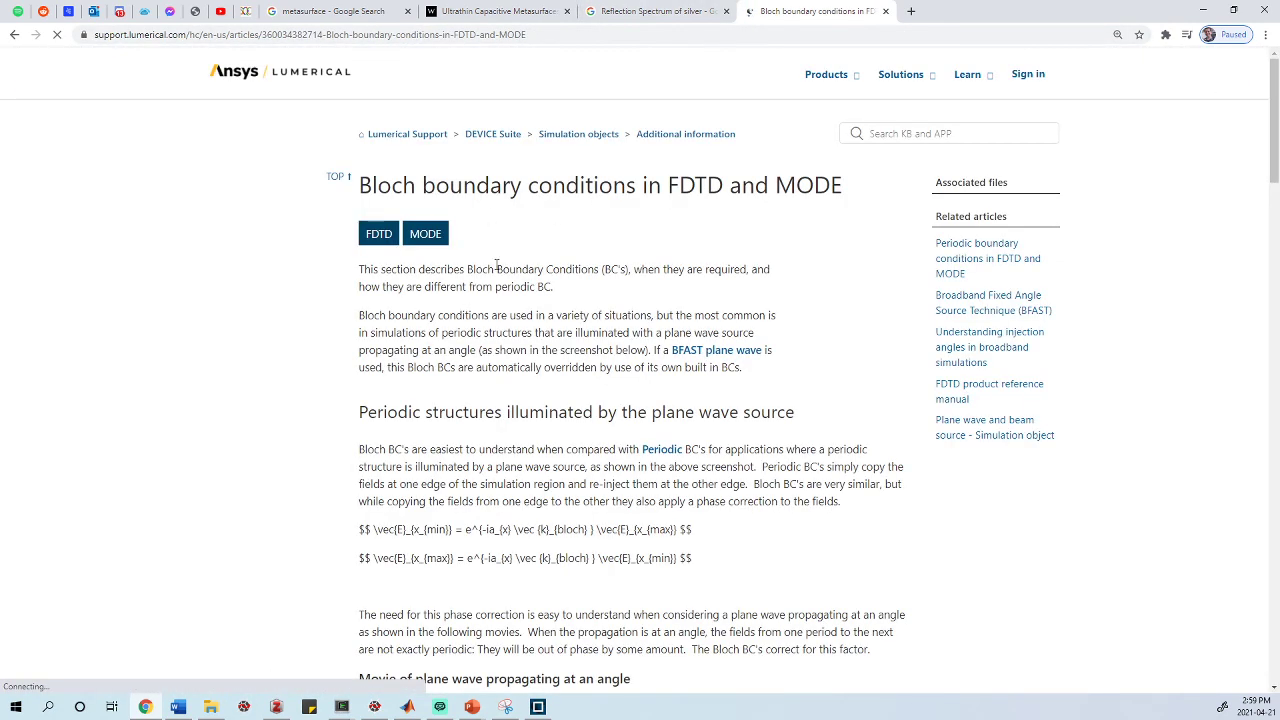
# Step: Examine the article's angled plane wave movies, broadband injection notes and section on automatic calculation of the Bloch vector
pyautogui.scroll(-3, 496, 265)
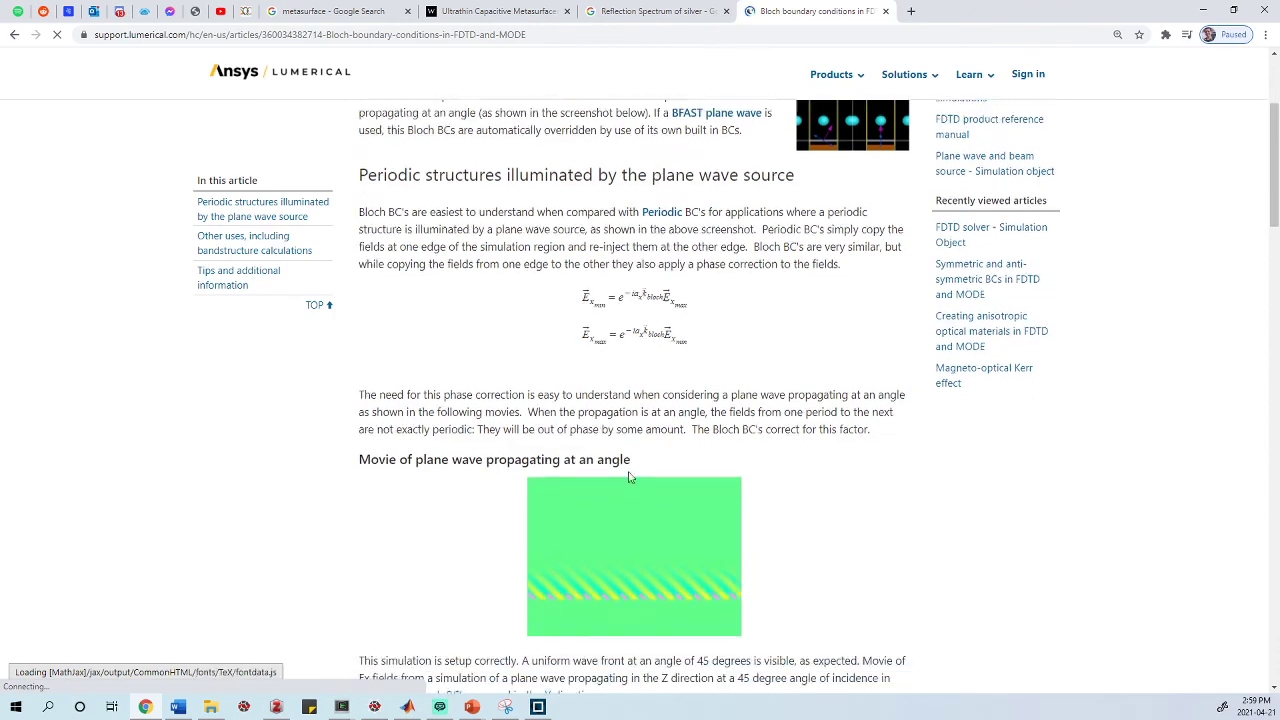
pyautogui.scroll(-1, 629, 477)
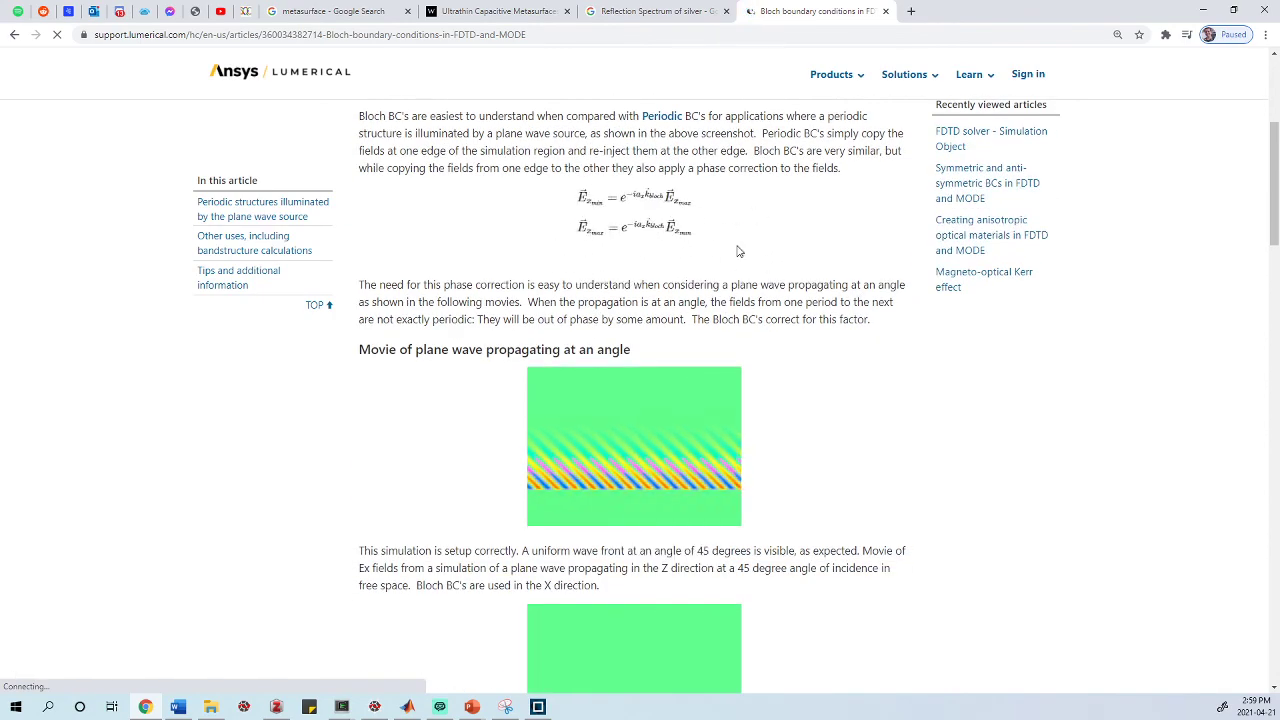
pyautogui.scroll(-2, 575, 304)
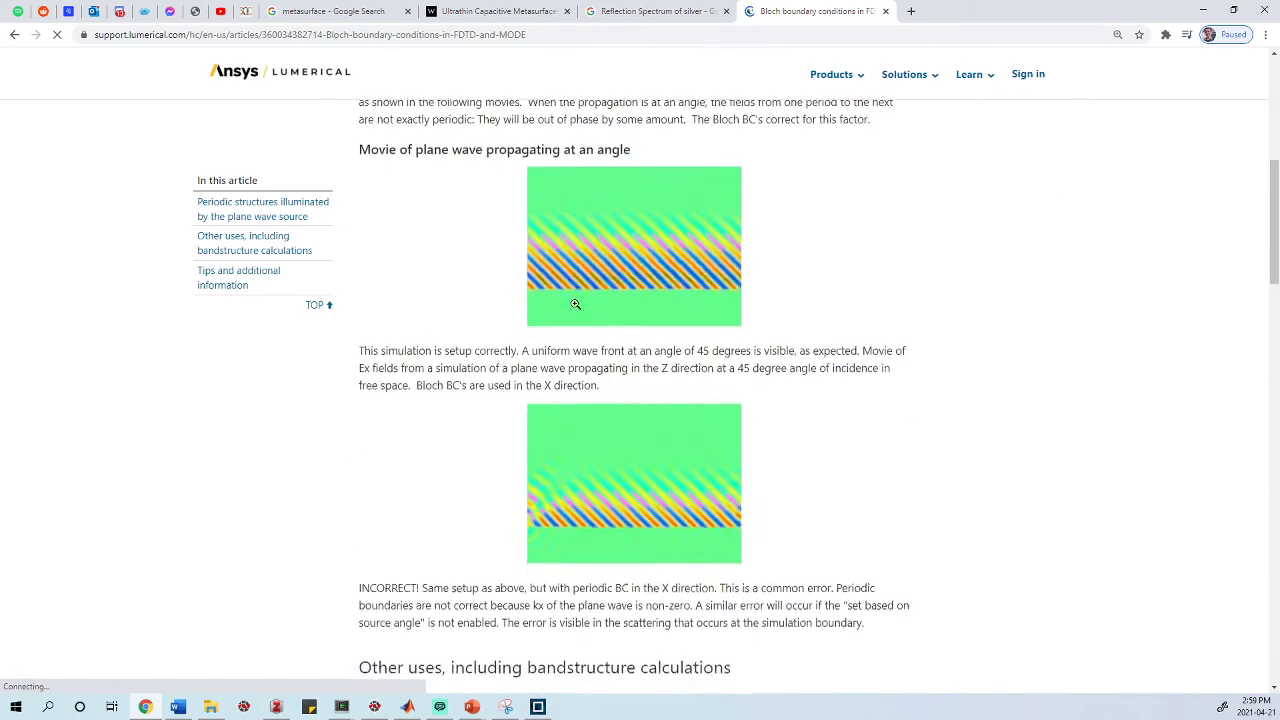
pyautogui.scroll(-12, 575, 304)
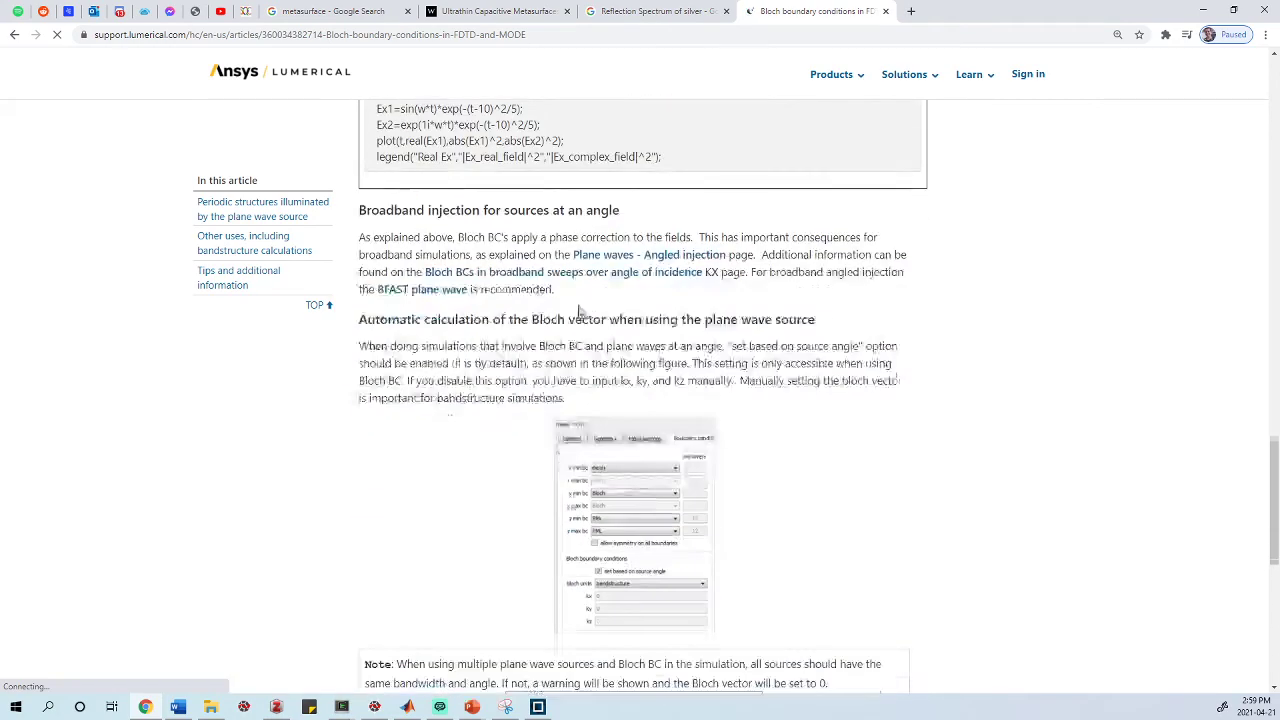
pyautogui.scroll(-4, 578, 311)
pyautogui.scroll(3, 668, 374)
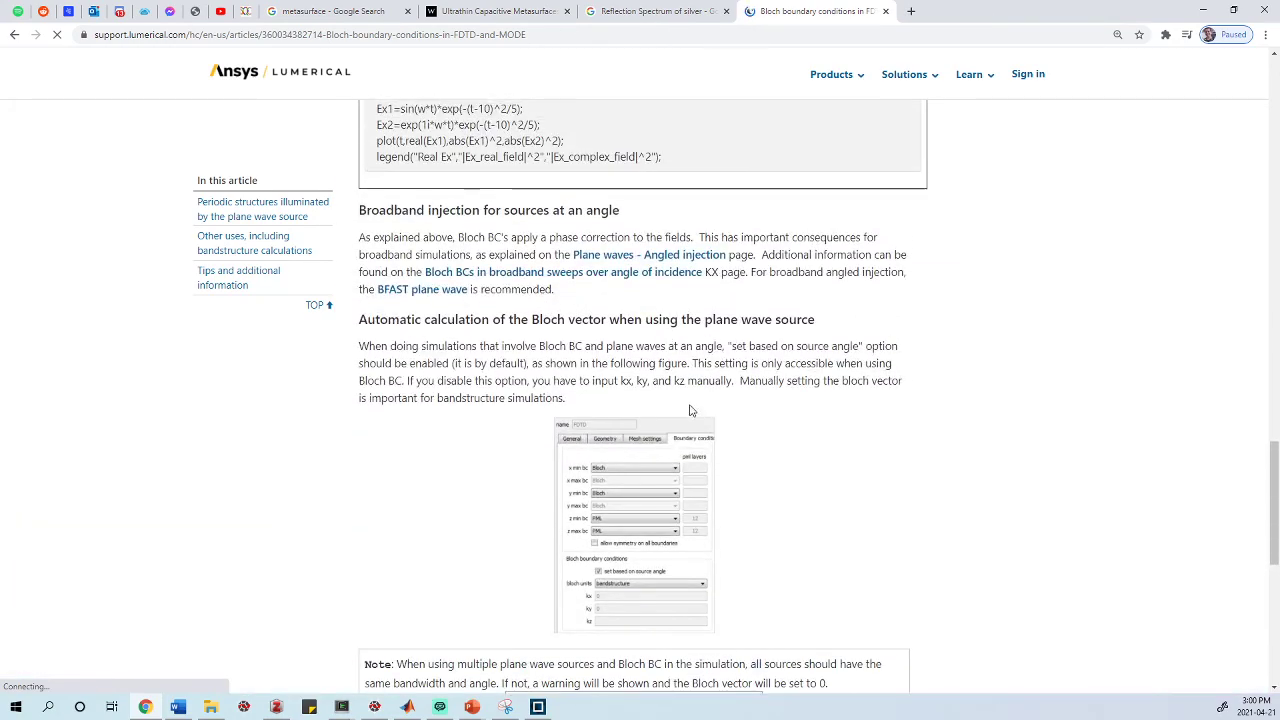
# Step: Review the article's section on periodic structures lit by a plane wave, its angled propagation movies and the tips on computational cost
pyautogui.scroll(13, 760, 466)
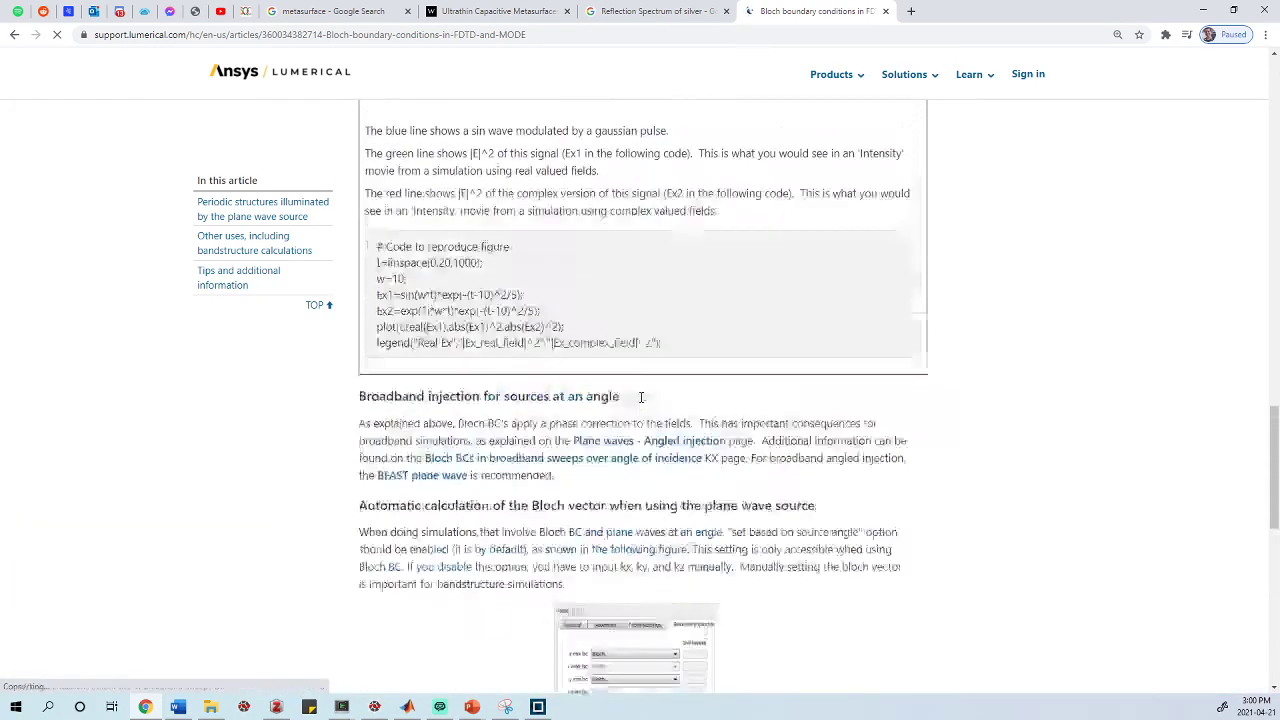
pyautogui.scroll(5, 640, 408)
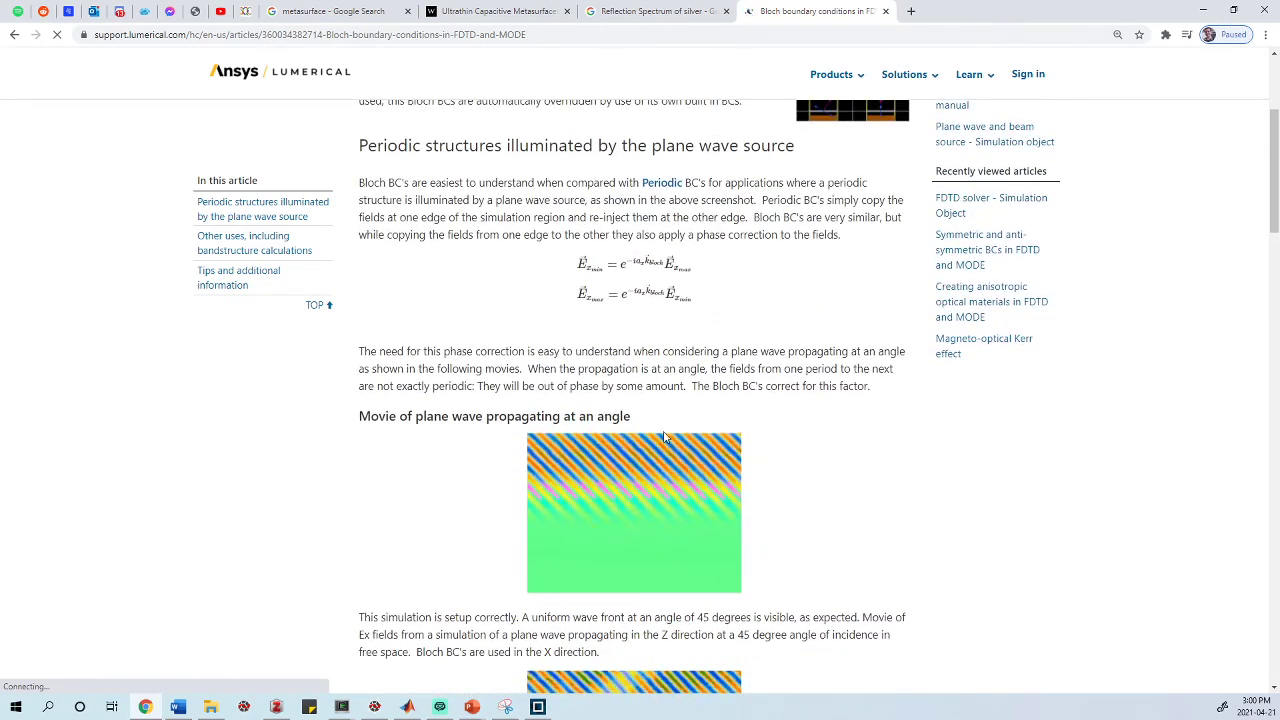
pyautogui.scroll(-1, 595, 415)
pyautogui.scroll(1, 587, 403)
pyautogui.scroll(3, 587, 403)
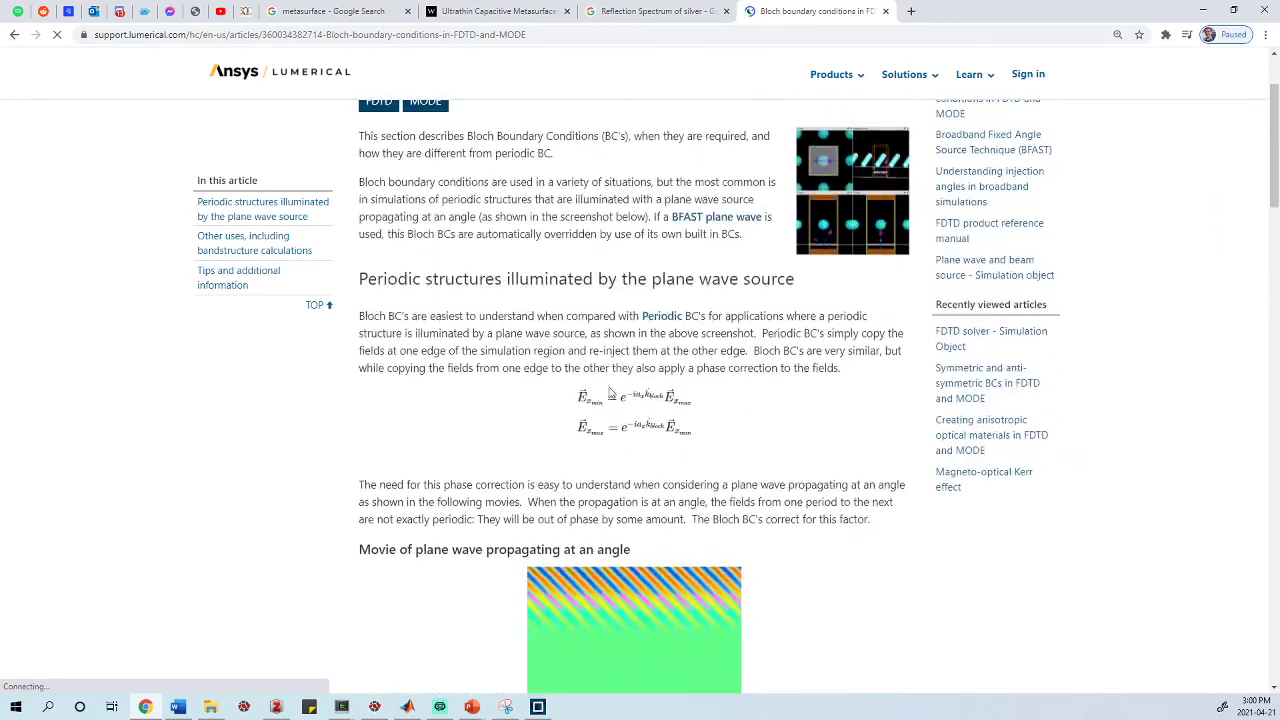
pyautogui.scroll(-3, 760, 150)
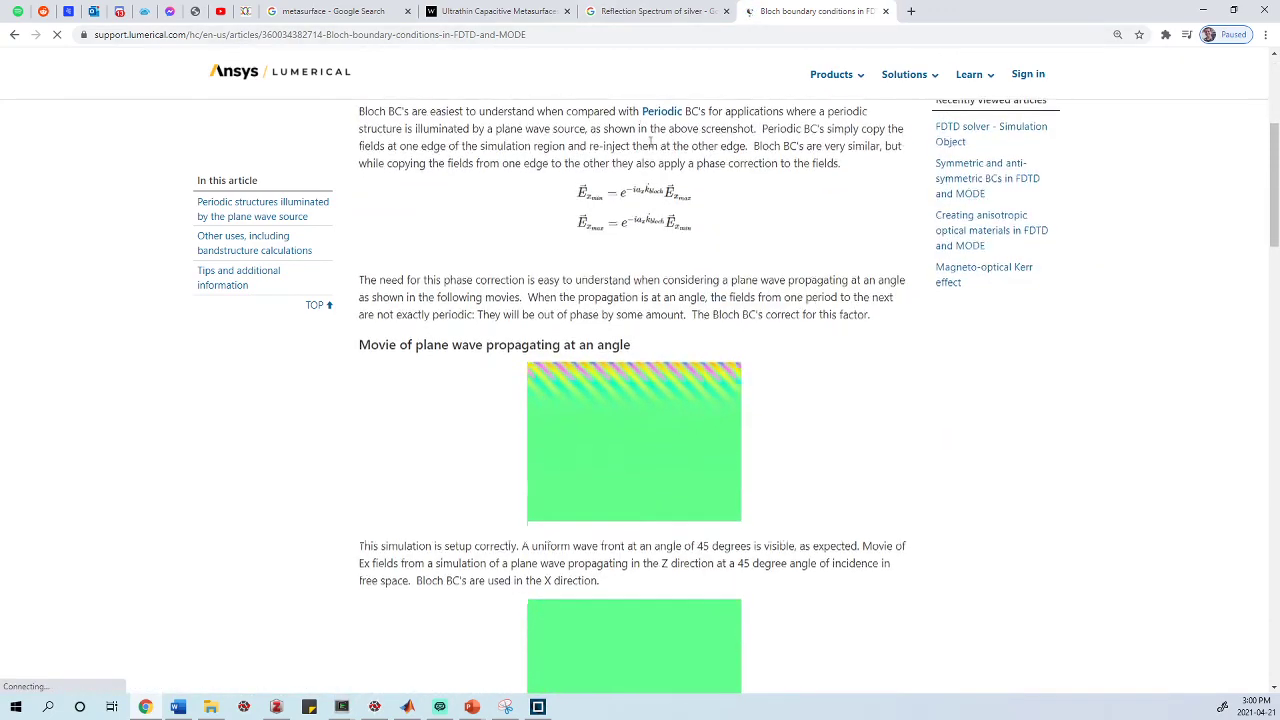
pyautogui.scroll(-7, 597, 271)
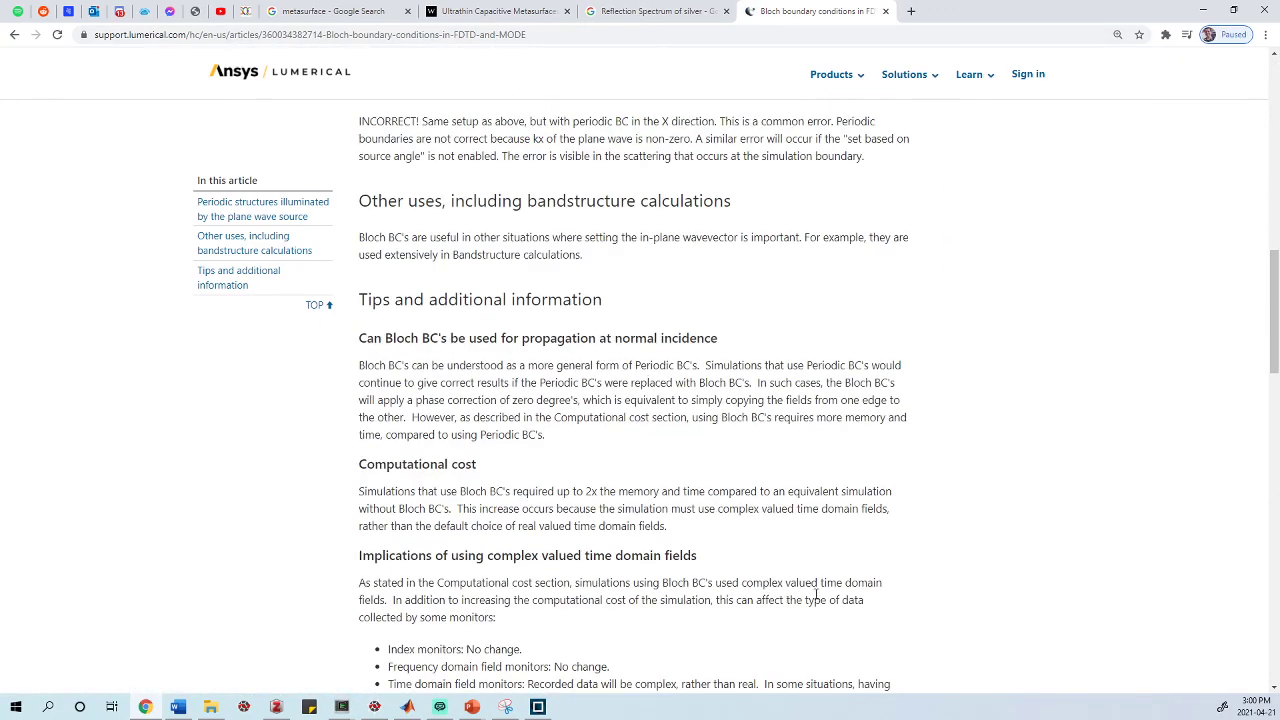
pyautogui.scroll(-4, 817, 596)
# Step: Switch back to Lumerical and highlight the source, FDTD region, second monitor and small gold rectangle in turn to review the setup
pyautogui.hotkey('alt', 'Tab')
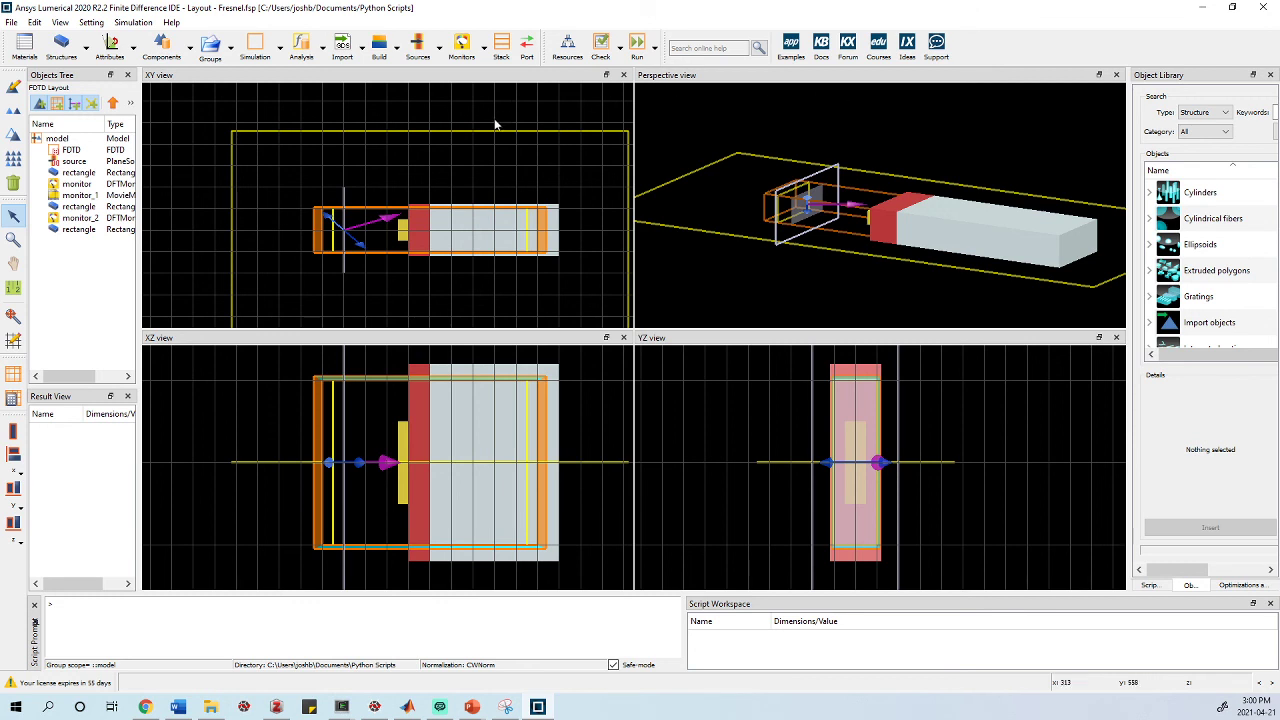
pyautogui.rightClick(75, 162)
pyautogui.click(72, 162)
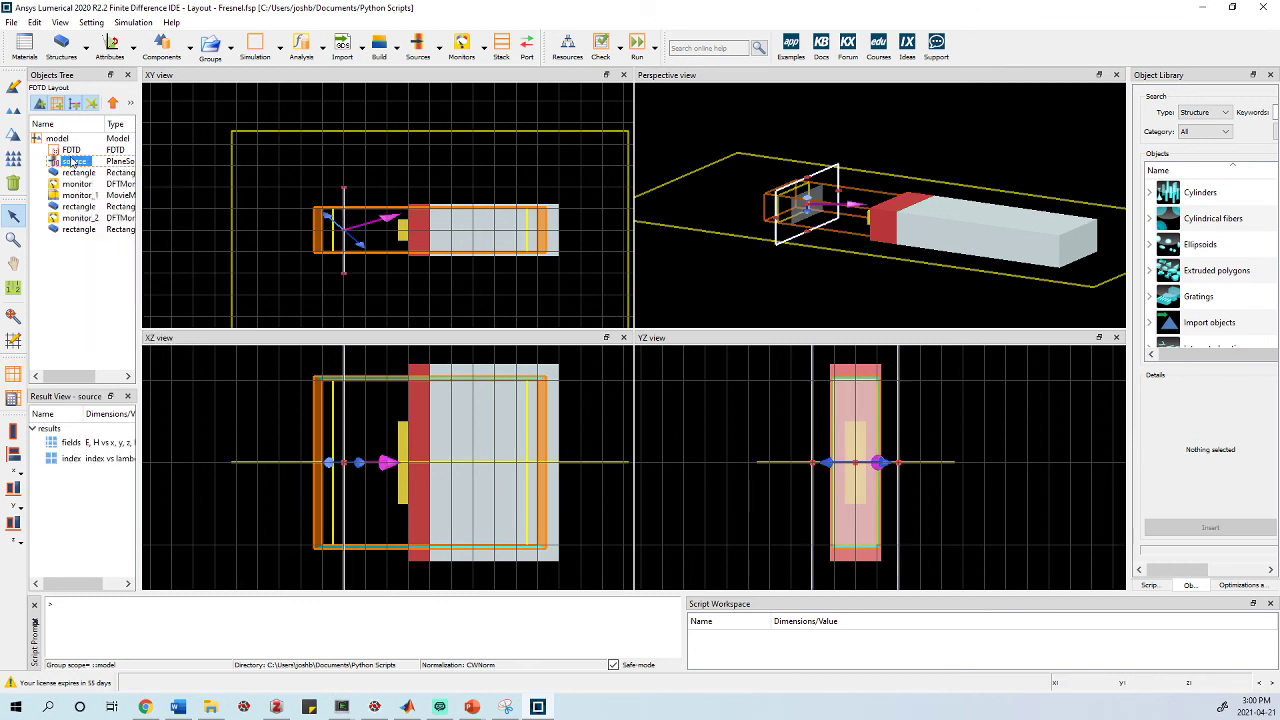
pyautogui.click(78, 150)
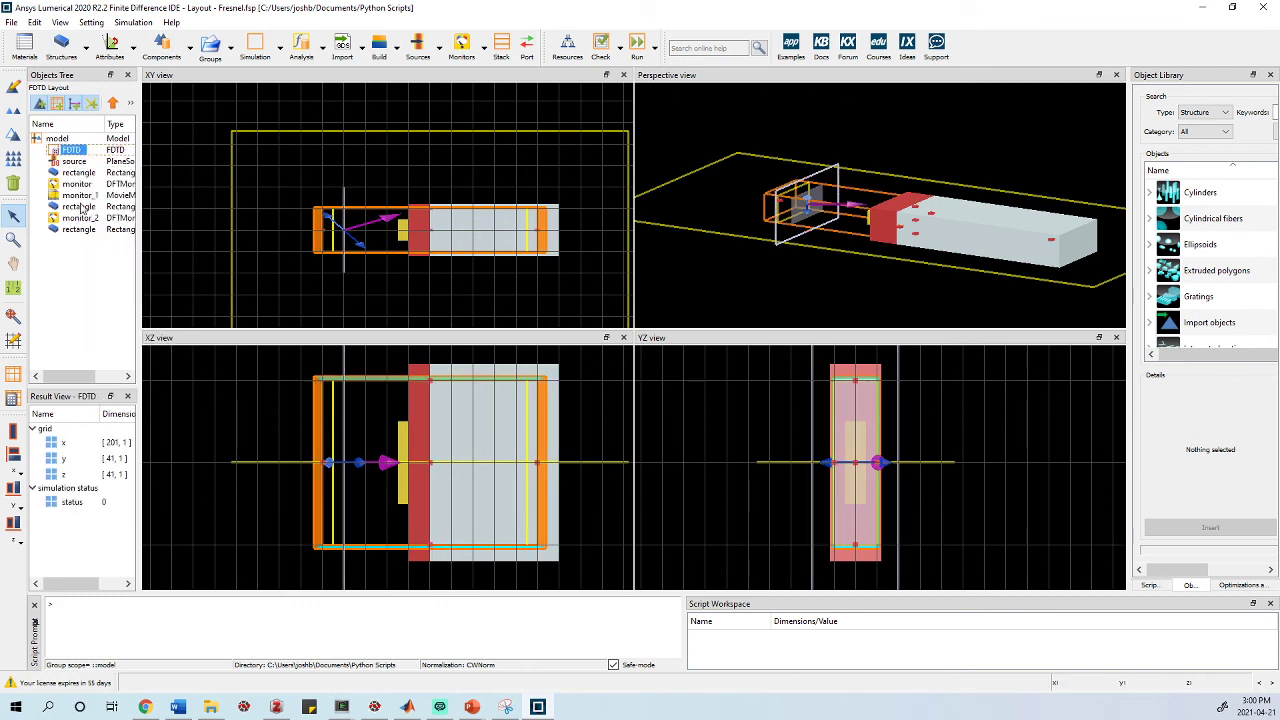
pyautogui.click(87, 220)
pyautogui.click(84, 231)
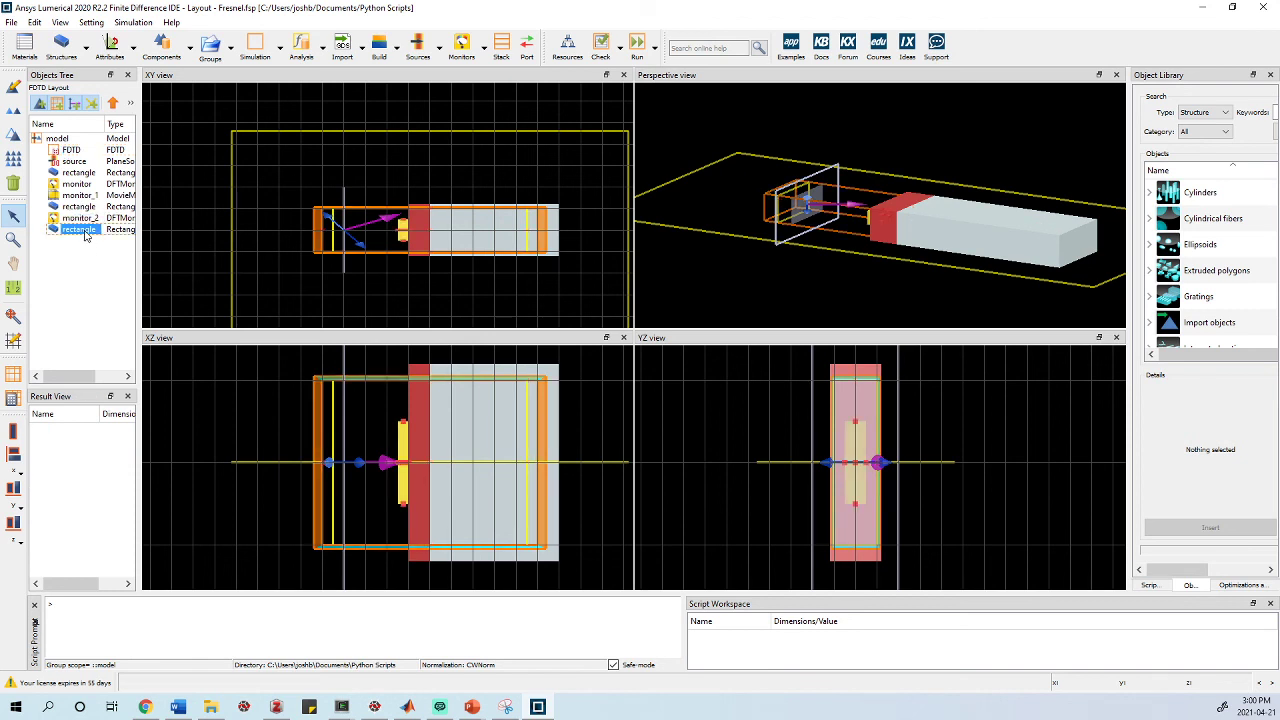
pyautogui.click(80, 247)
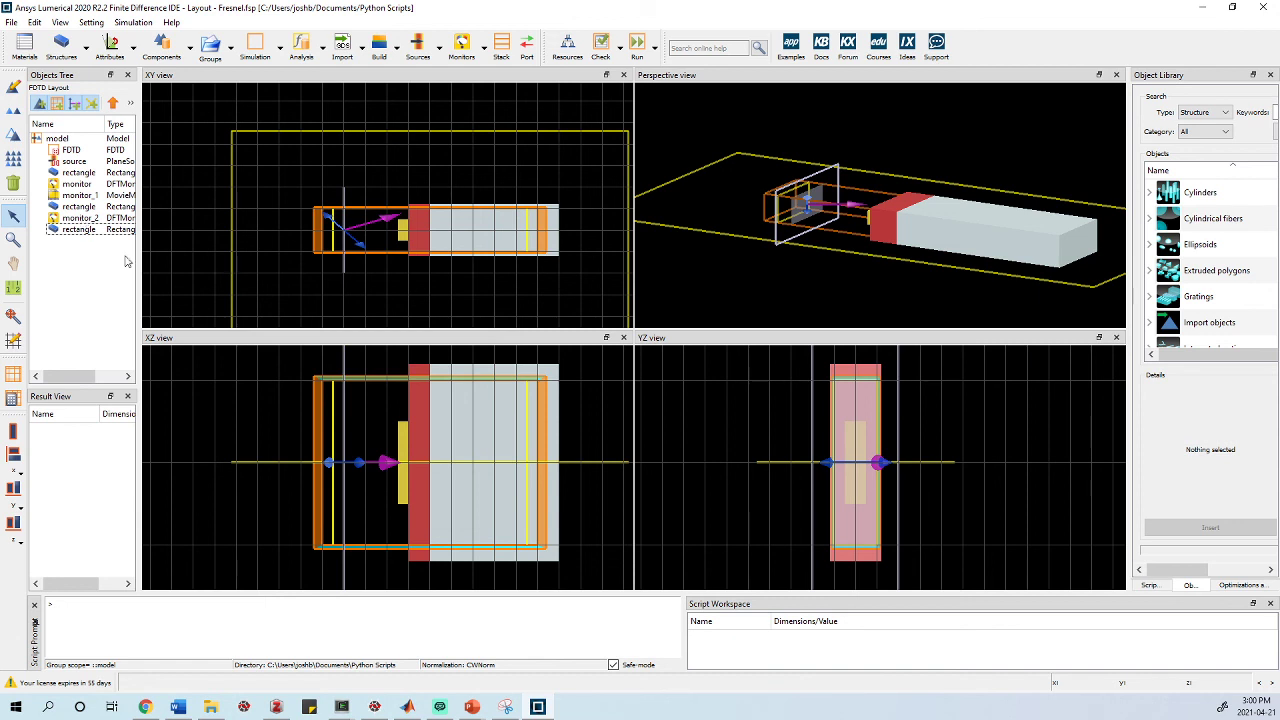
pyautogui.click(402, 476)
pyautogui.click(263, 510)
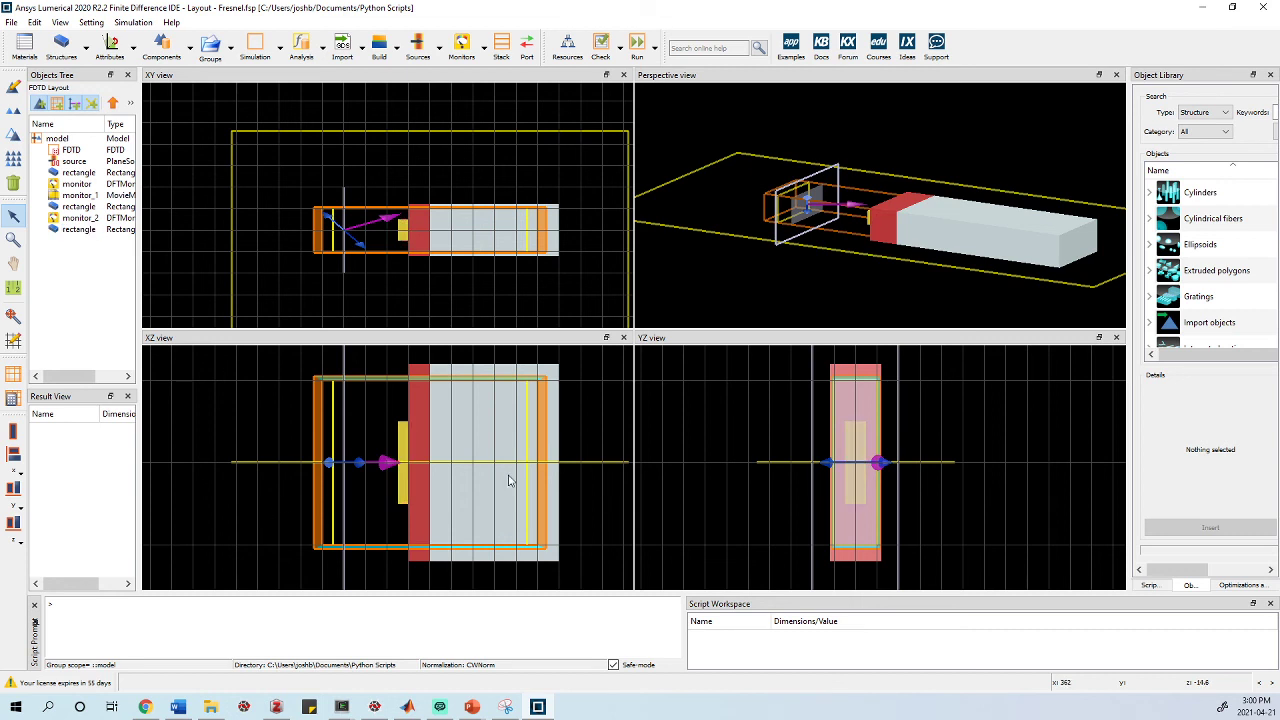